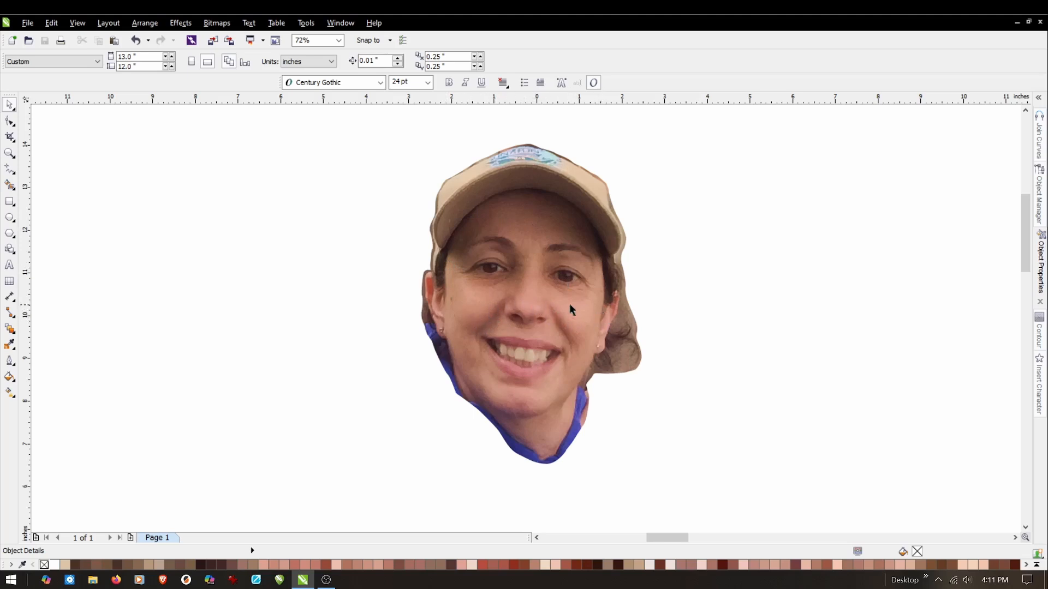
Reset the face photo's brightness, contrast and intensity to 0 and apply the adjustment.
click(474, 291)
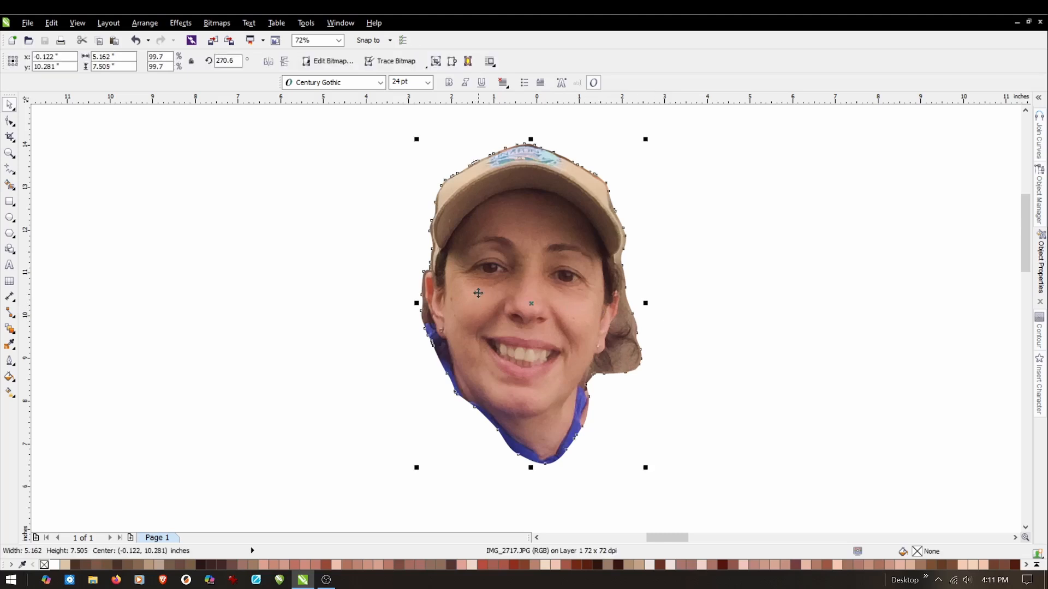
click(181, 23)
mouse_move(188, 37)
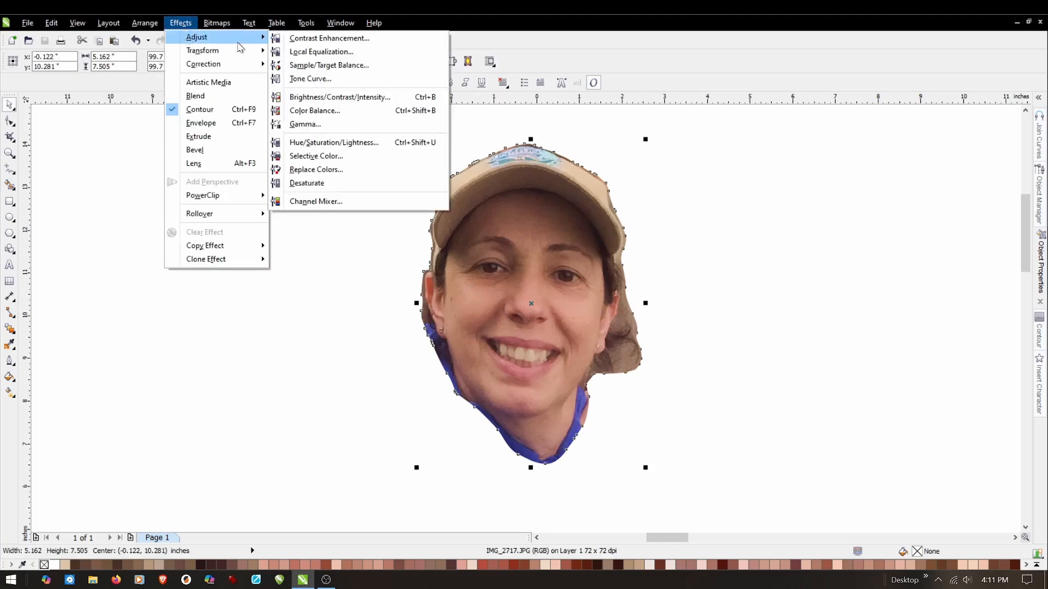
click(328, 98)
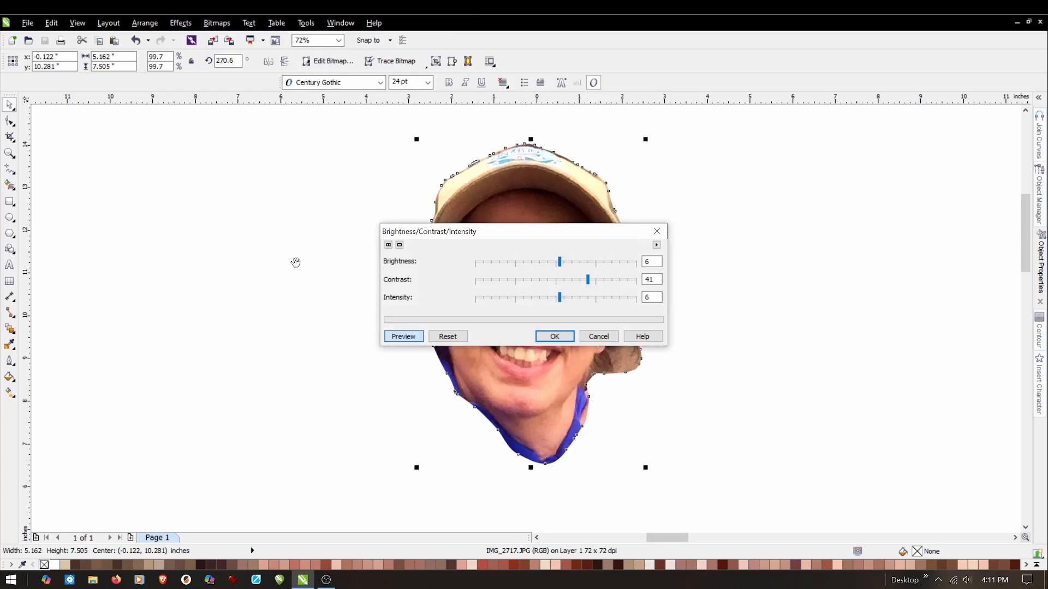
click(649, 262)
key(BackSpace)
text(0)
key(Tab)
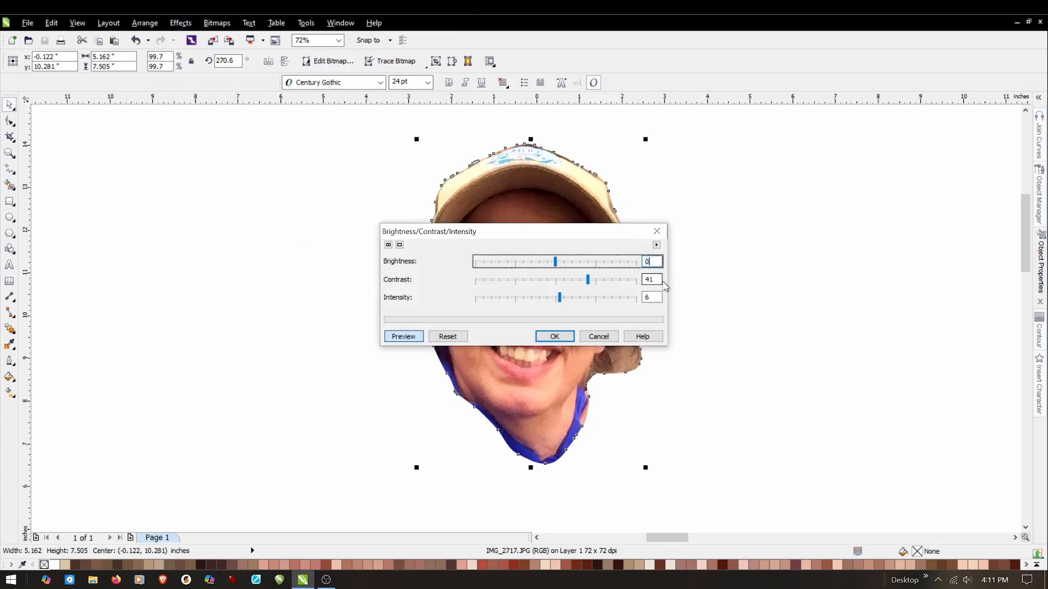
text(0)
click(648, 298)
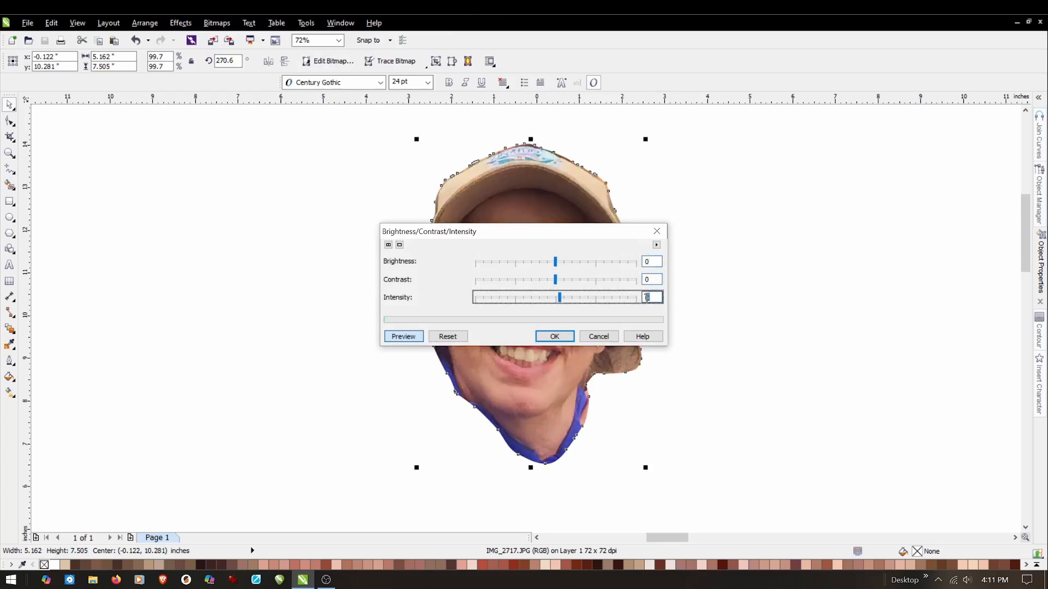
click(554, 336)
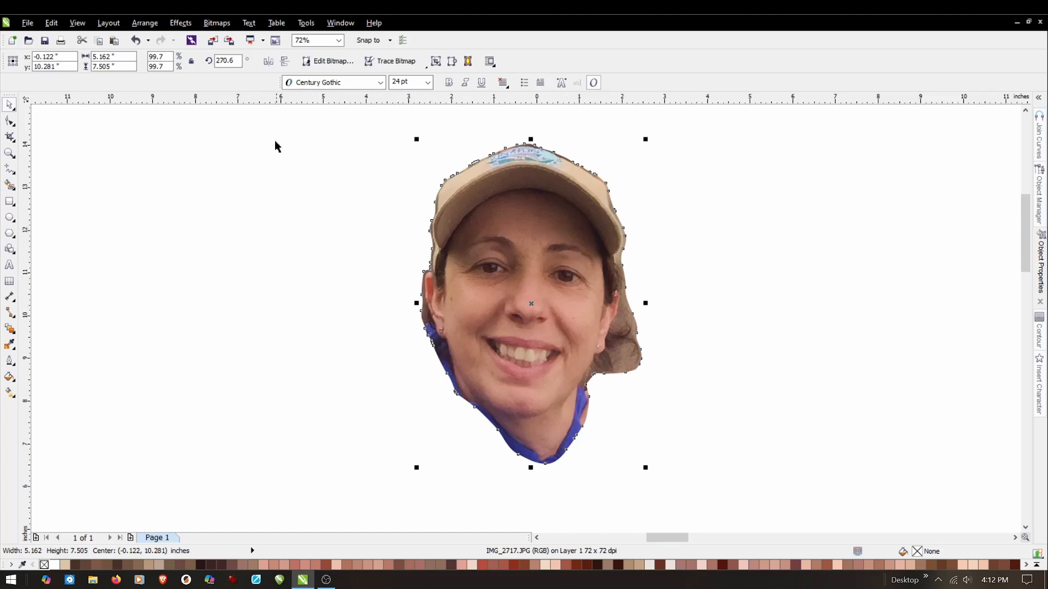
Adjust the face photo to brightness 6, contrast 41 and intensity 6, and apply the adjustment.
click(180, 23)
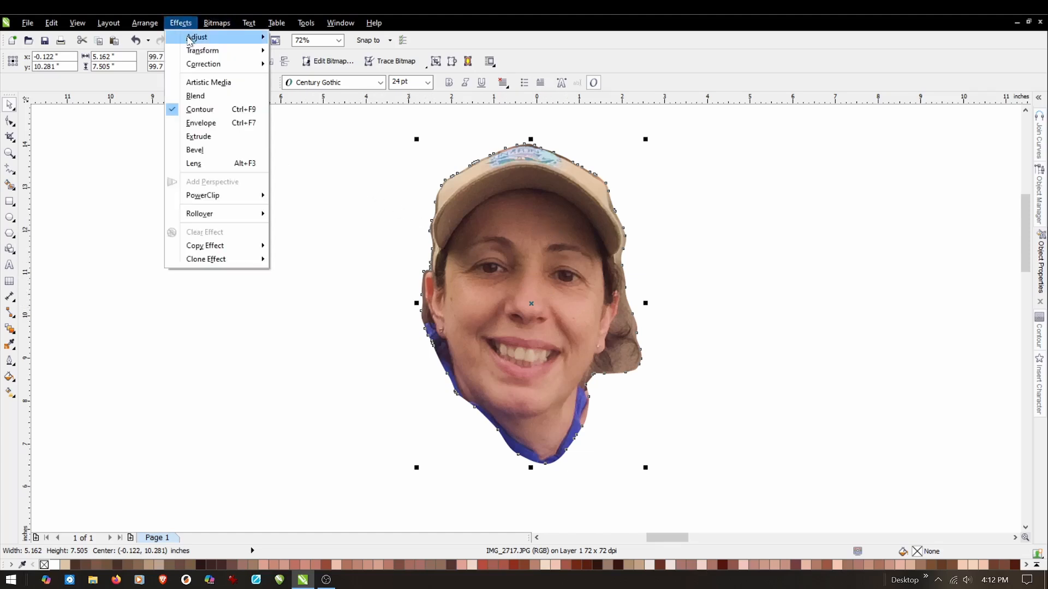
mouse_move(189, 41)
click(308, 97)
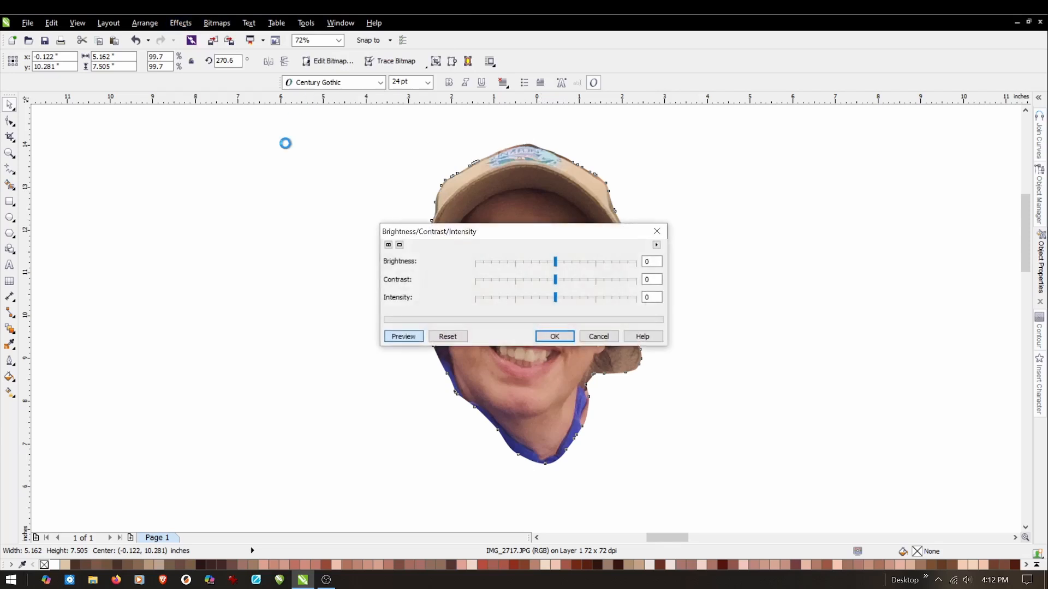
drag(568, 235, 834, 212)
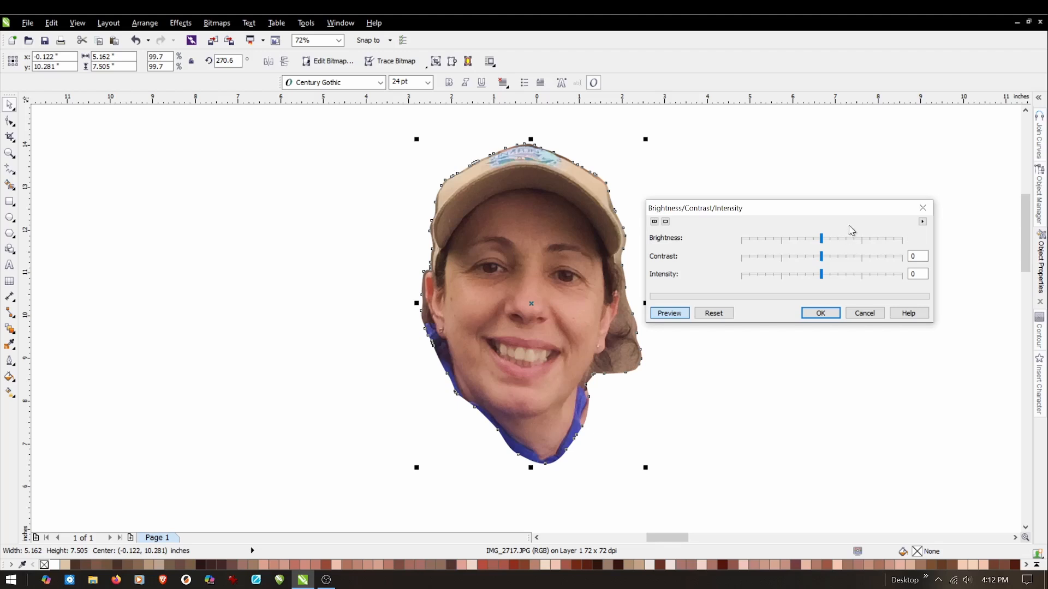
double_click(909, 237)
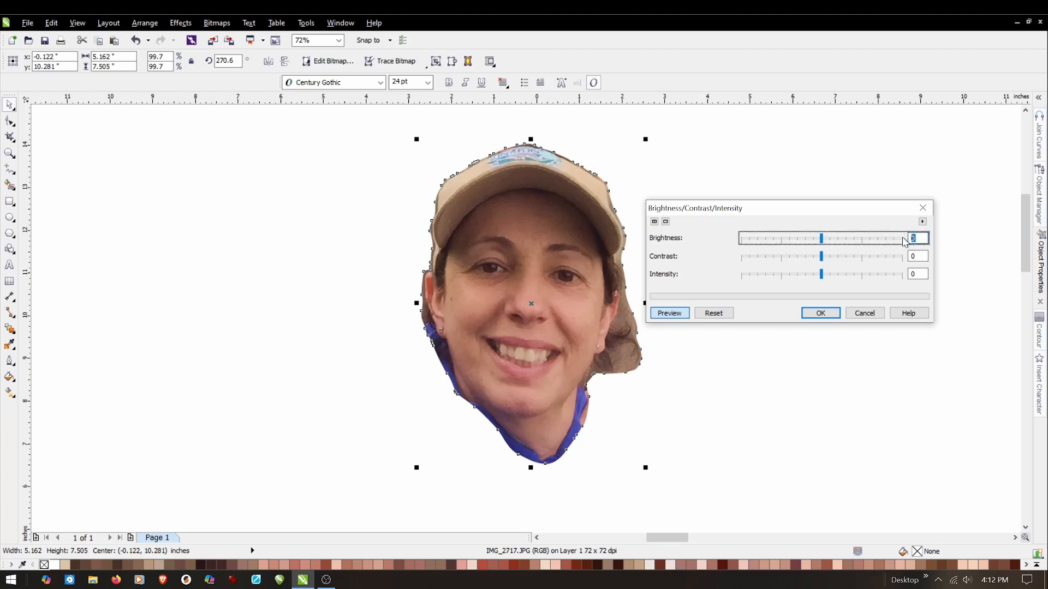
text(6)
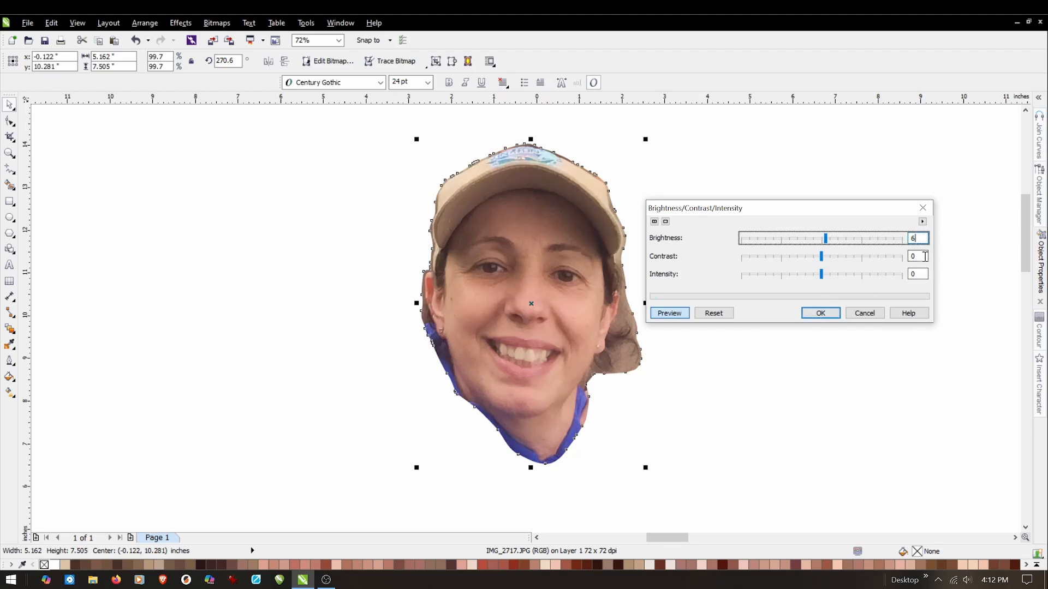
click(912, 273)
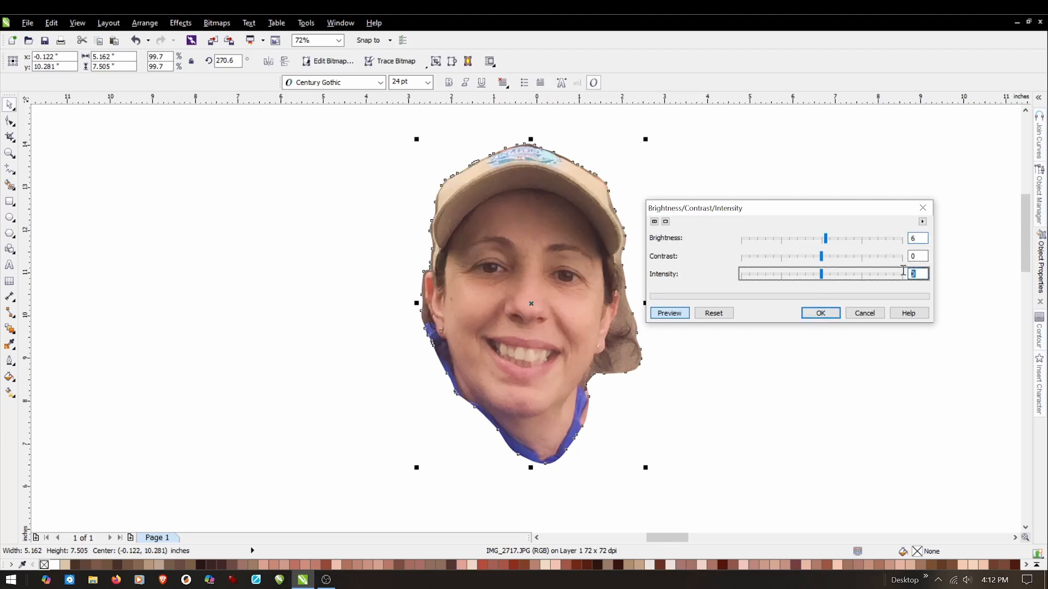
text(6)
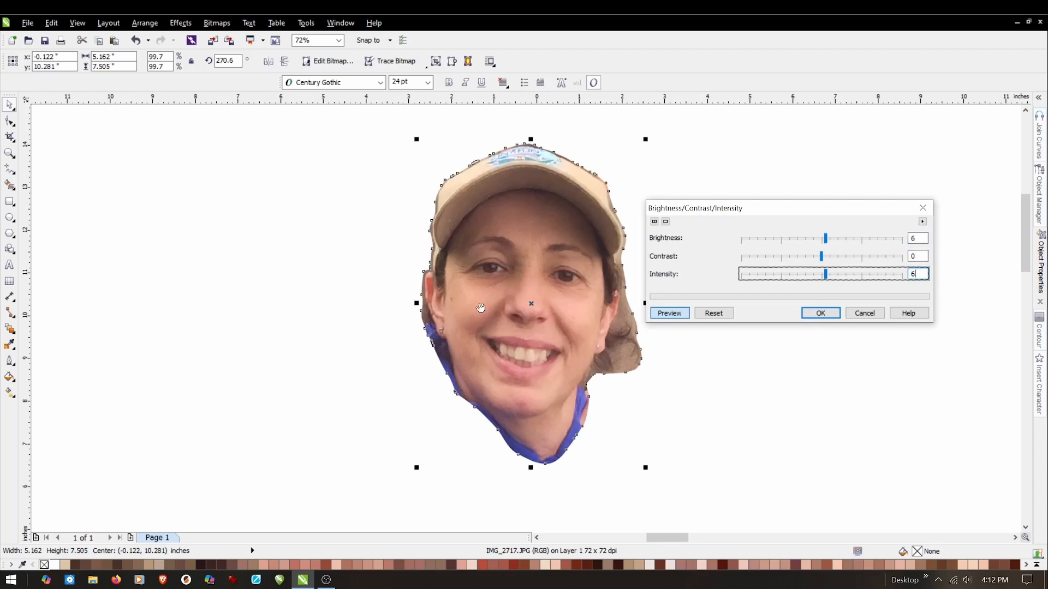
click(917, 256)
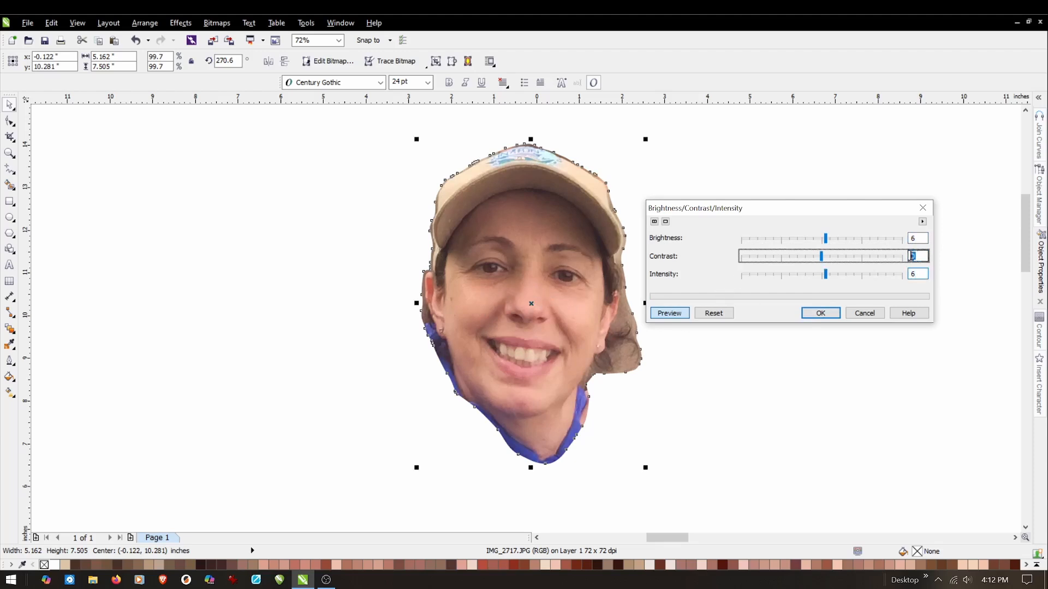
text(41)
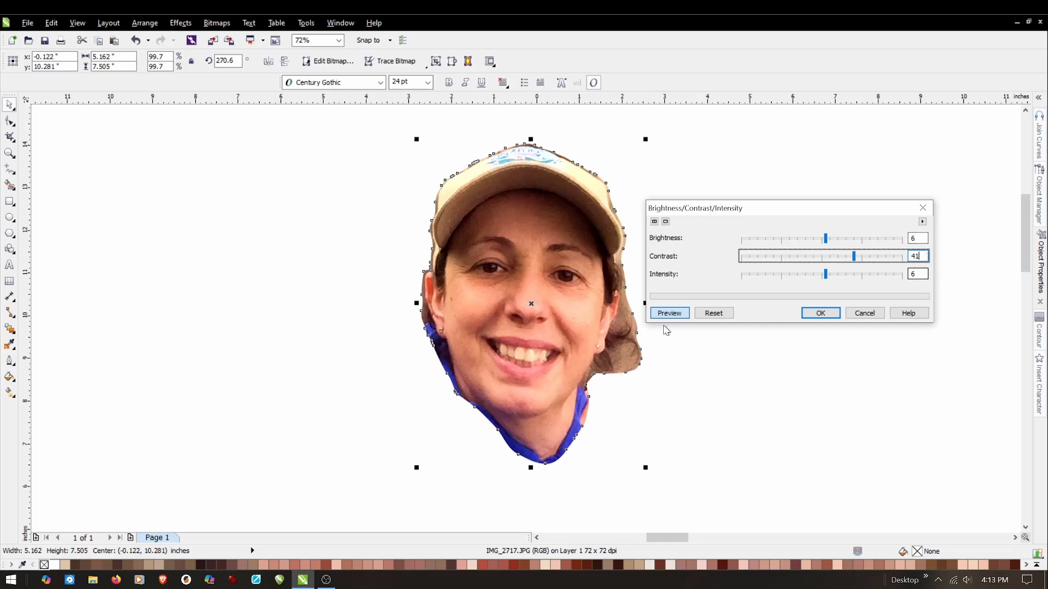
click(823, 312)
click(726, 309)
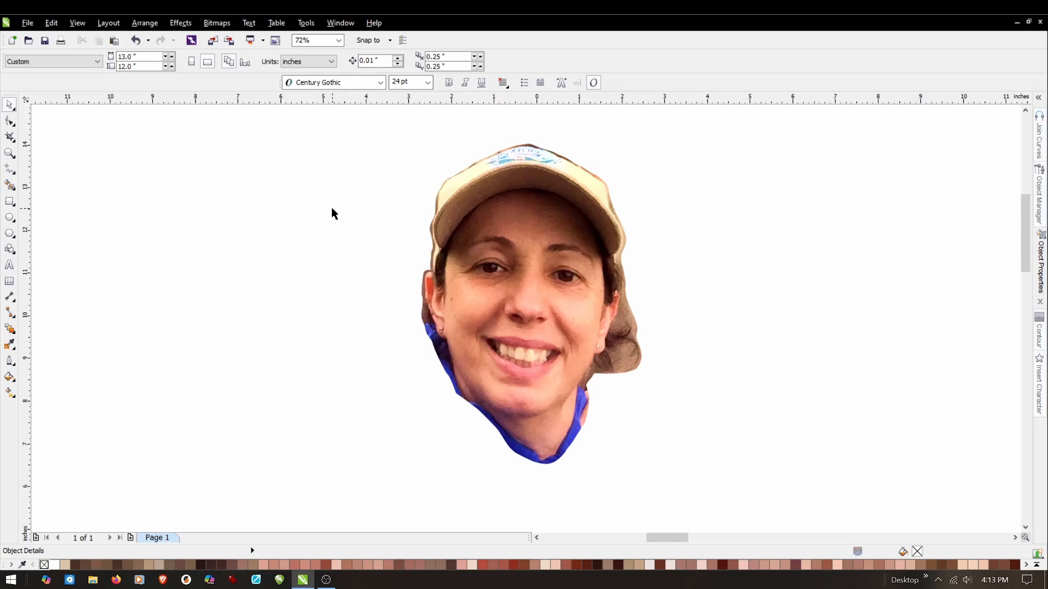
Undo and reapply the photo's brightness and contrast adjustment to compare the versions before and after.
click(134, 40)
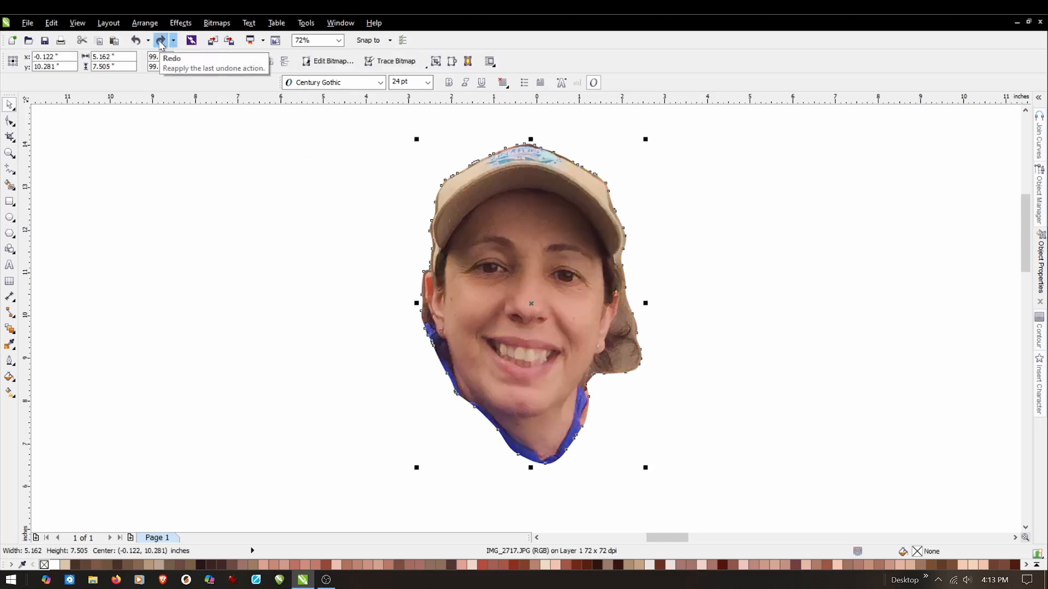
click(161, 40)
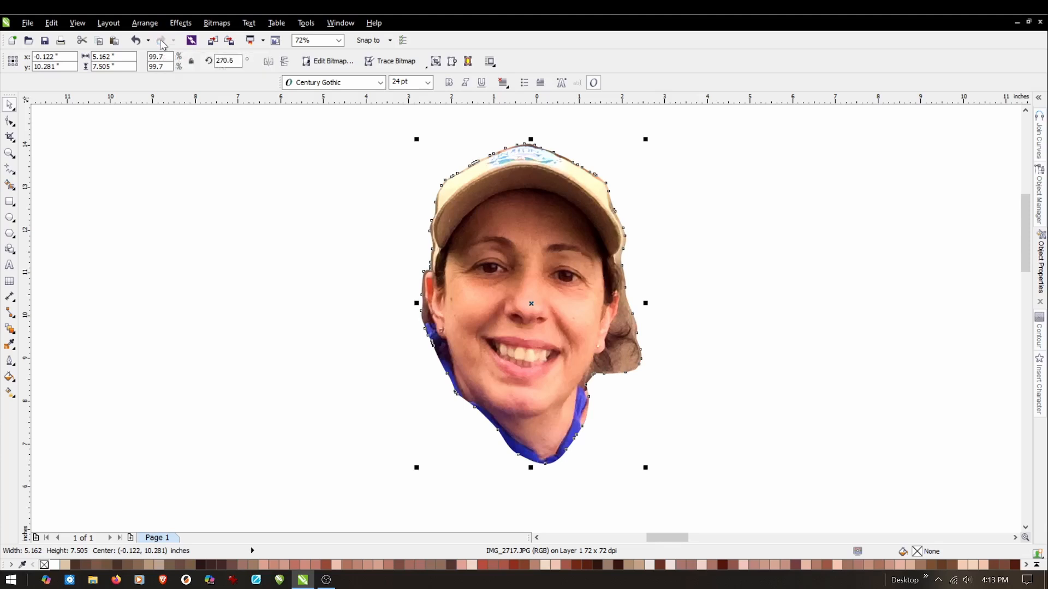
click(239, 236)
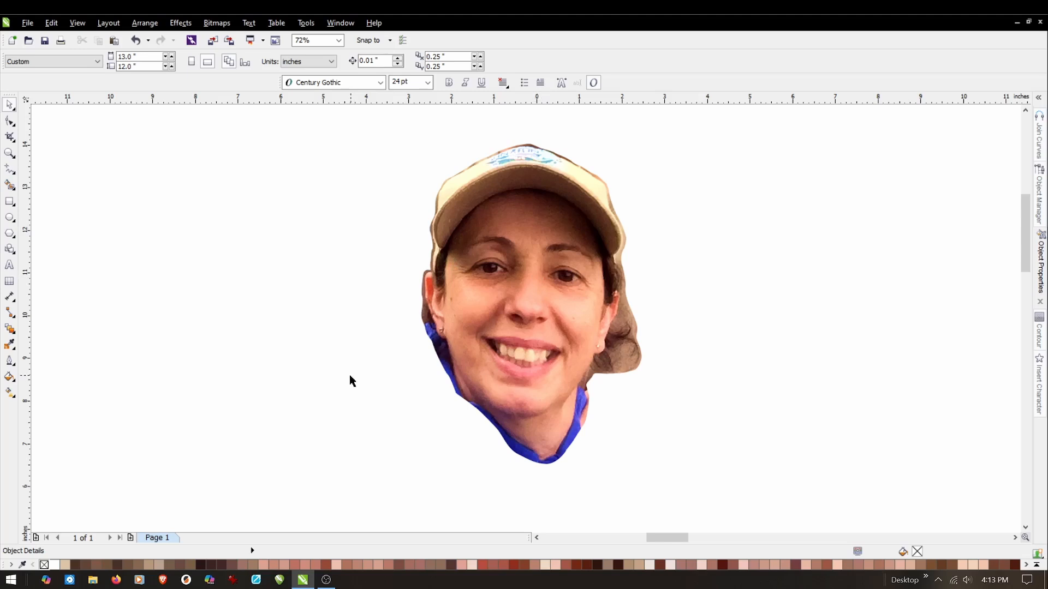
Place a copy of the adjusted photo level with the original, about 6.3 inches to its right.
click(522, 308)
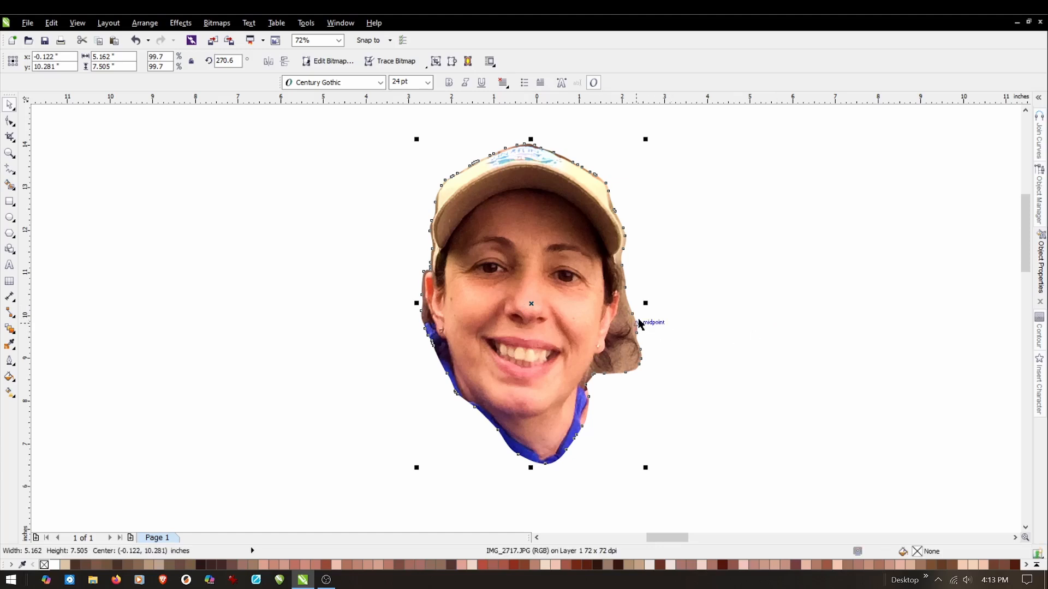
click(533, 304)
drag(533, 305, 800, 330)
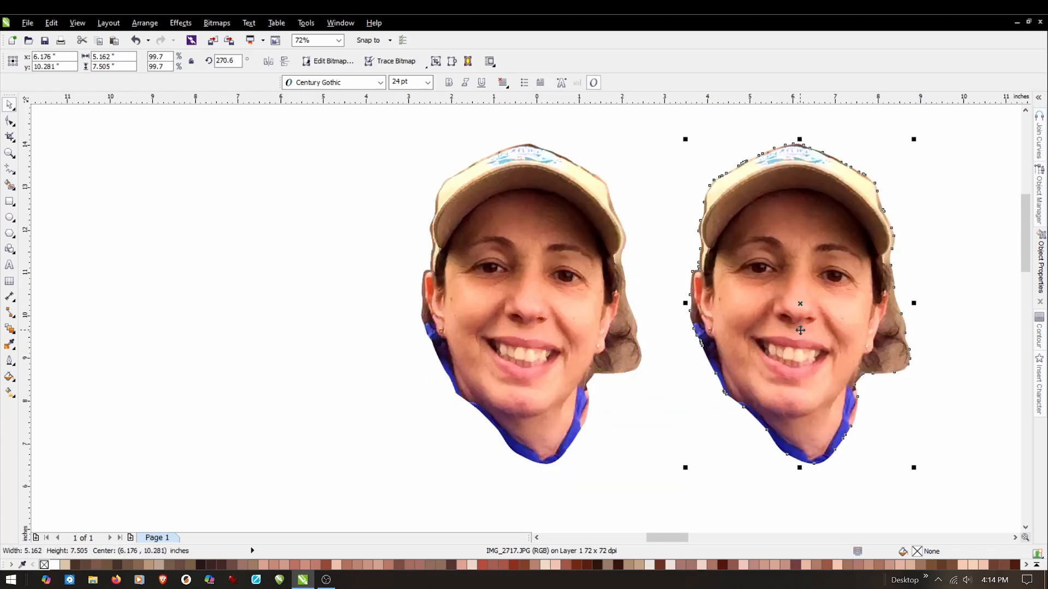
click(669, 425)
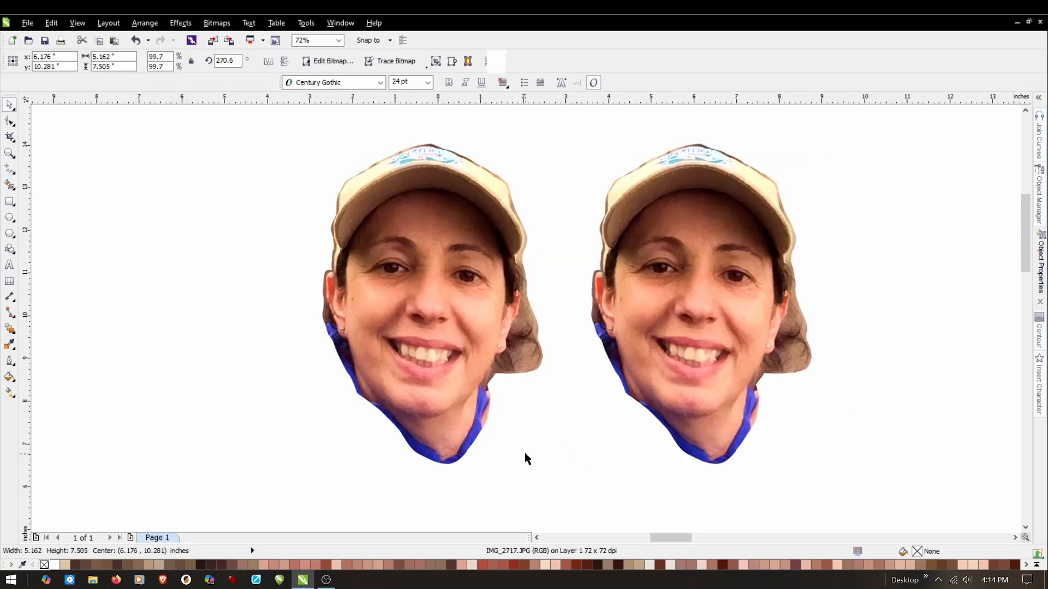
click(524, 459)
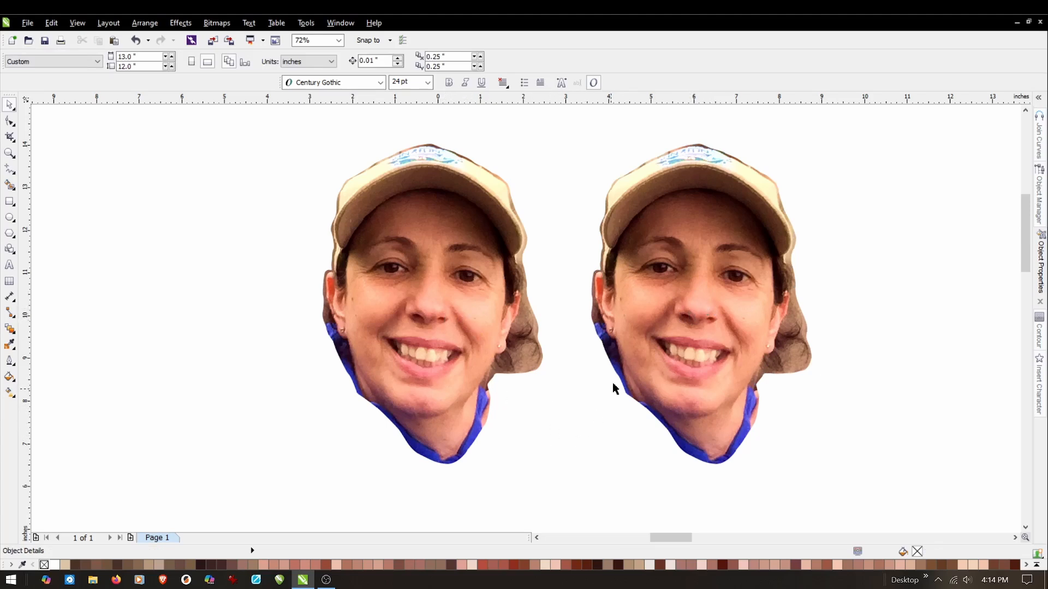
Desaturate the right-hand copy of the face photo to turn it into grayscale.
click(628, 298)
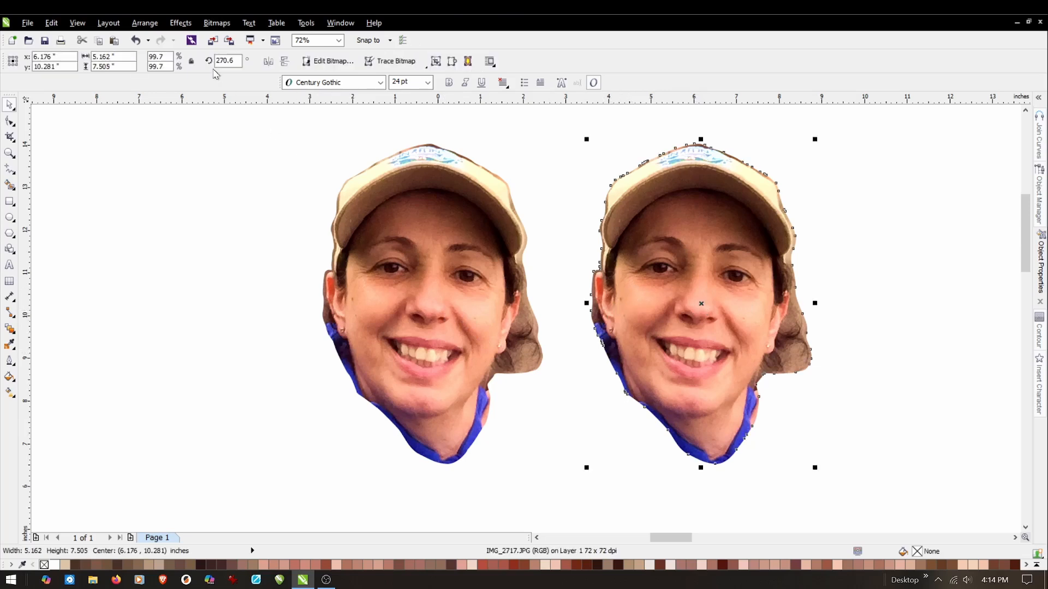
click(191, 25)
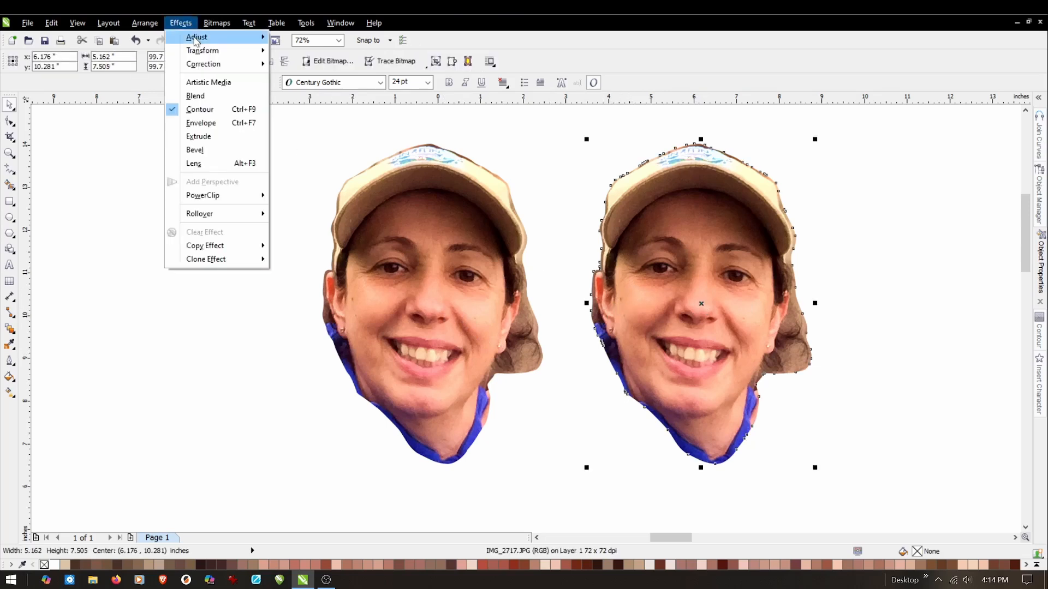
mouse_move(204, 37)
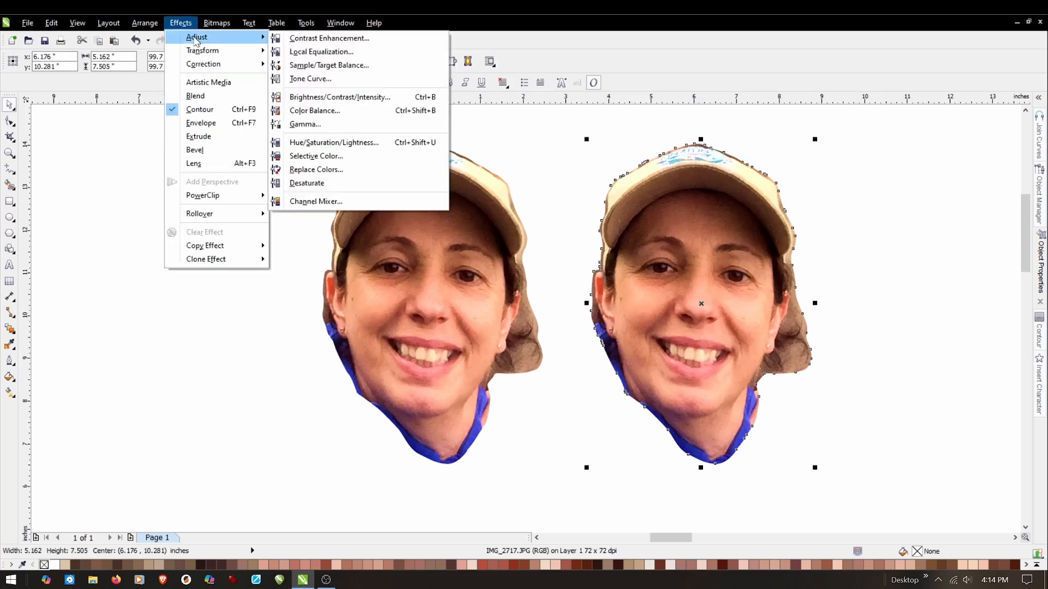
click(316, 184)
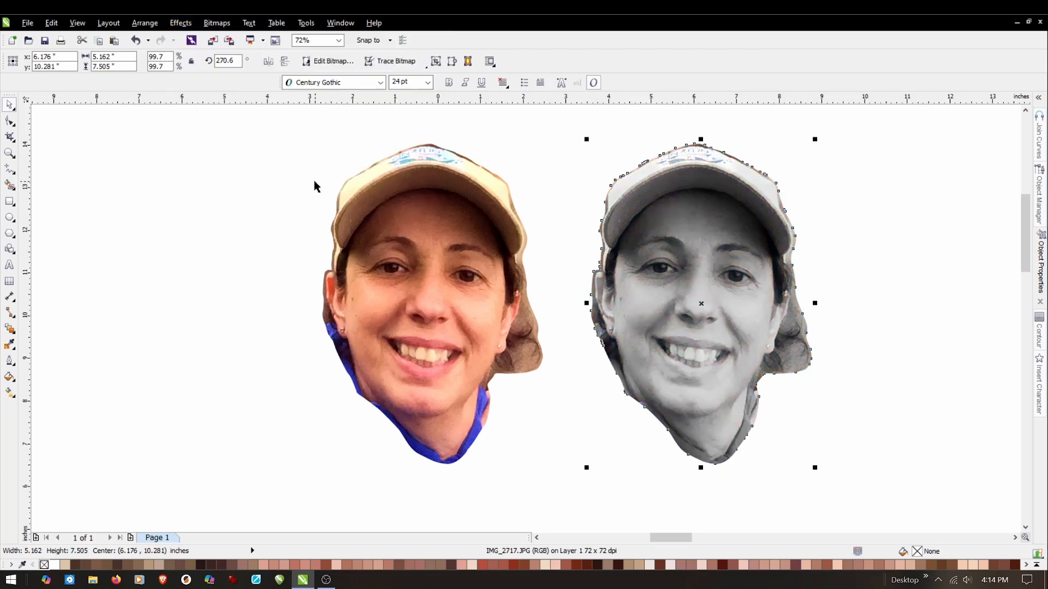
click(276, 235)
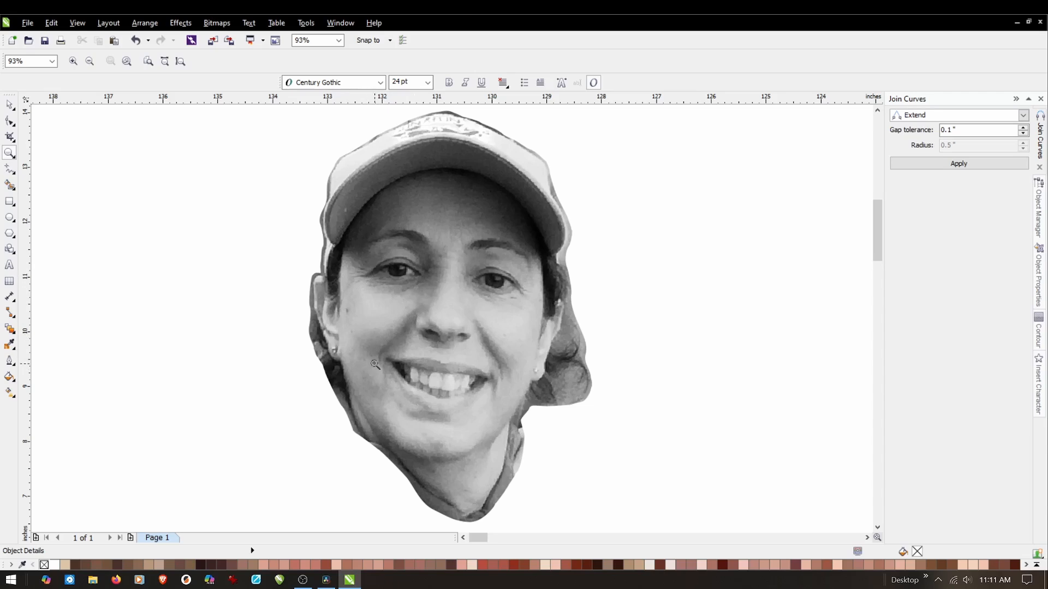
Examine the light and dark areas around the mouth, teeth, eyes and forehead of the grayscale photo at close range.
scroll(384, 393, up, 4)
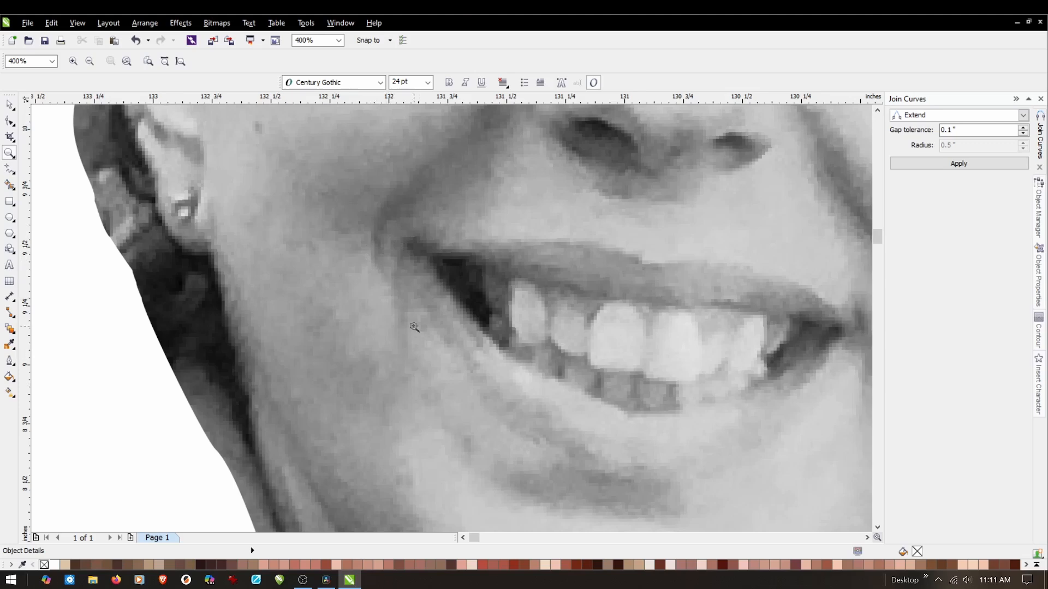
scroll(458, 355, down, 2)
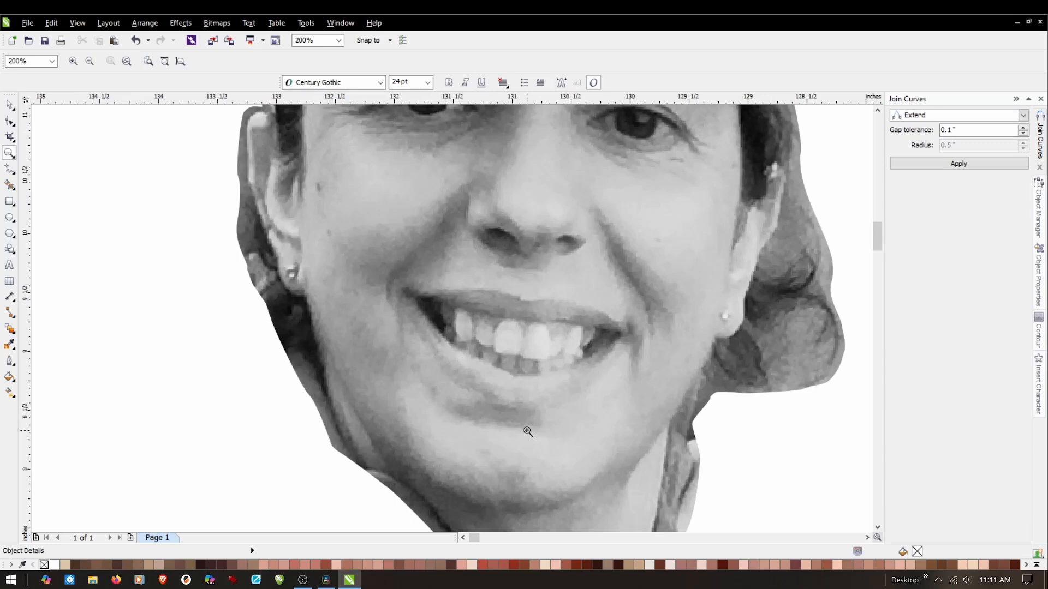
click(560, 357)
right_click(524, 346)
right_click(523, 342)
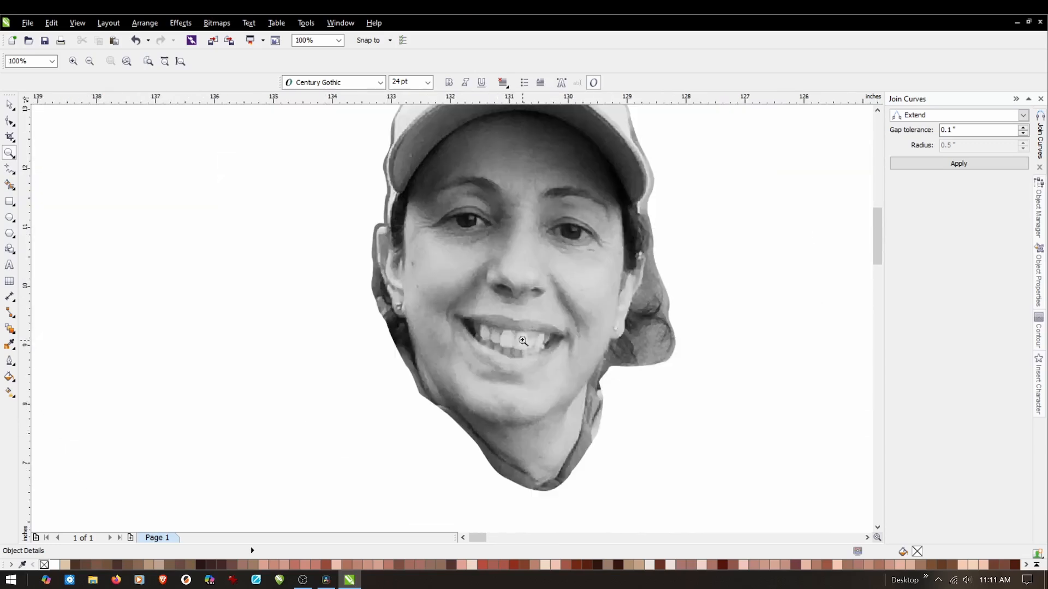
right_click(557, 237)
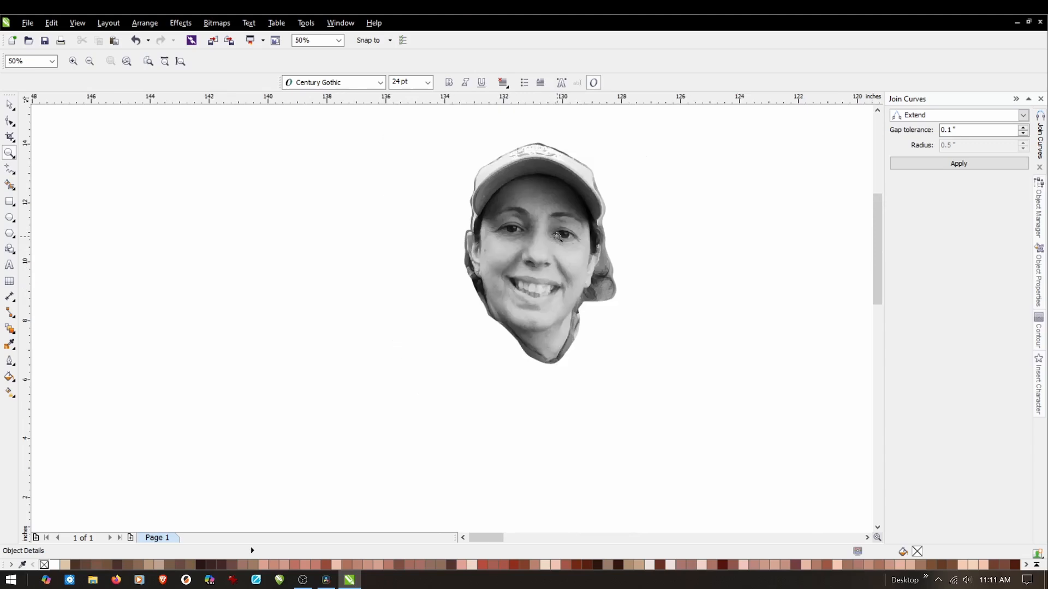
click(591, 204)
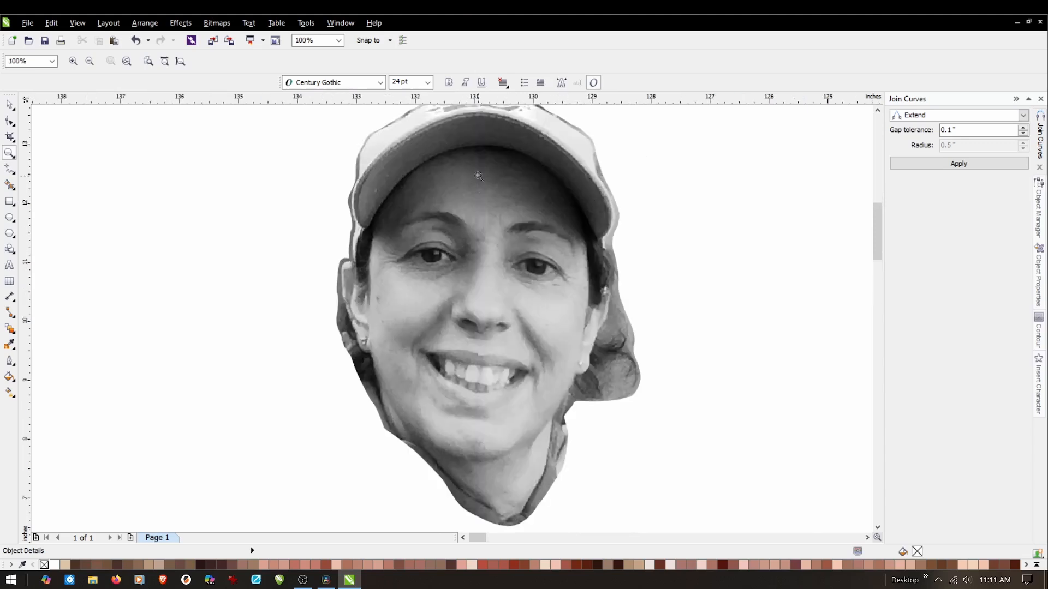
click(469, 159)
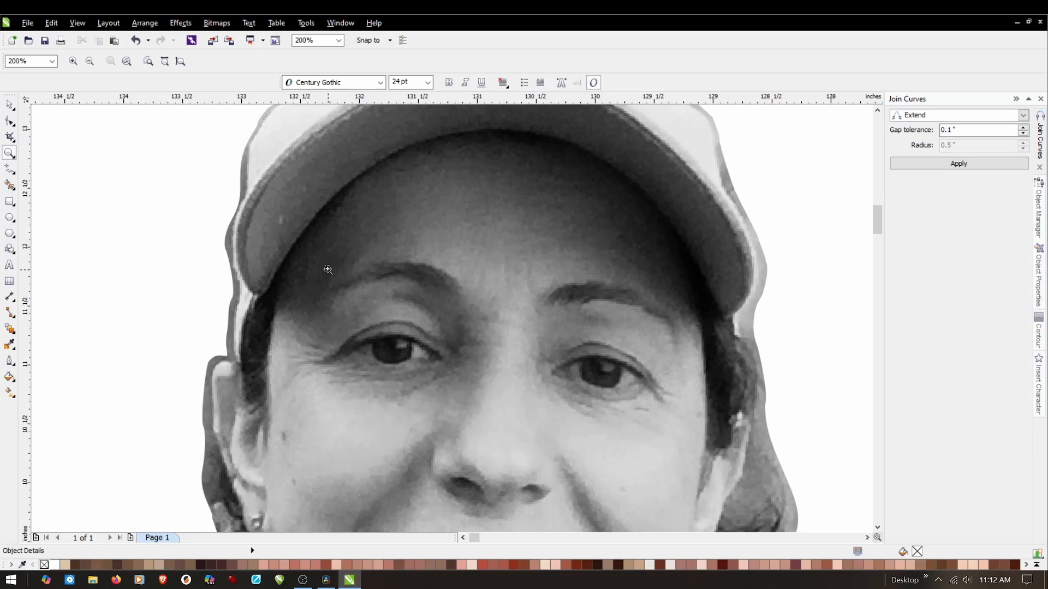
right_click(443, 244)
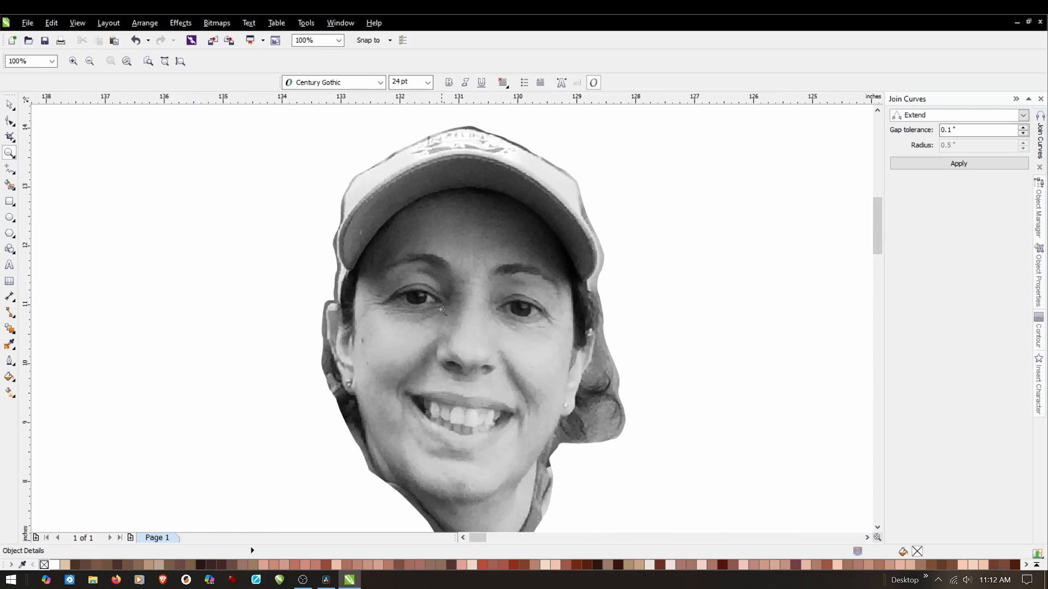
Trace the face edge on the grayscale photo with straight line segments, from the cap brim down the left side to the earlobe.
click(10, 169)
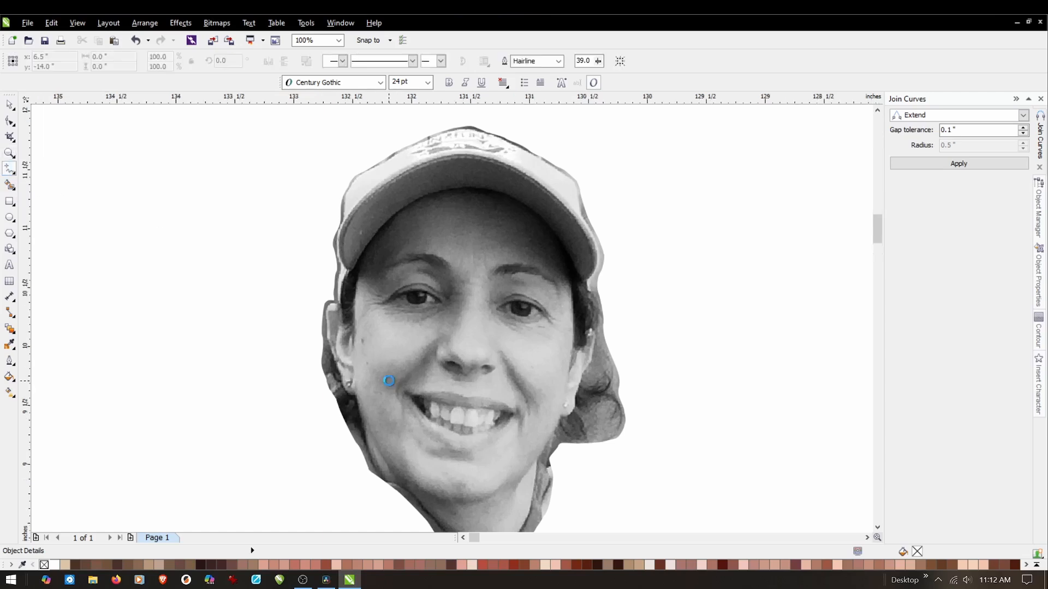
scroll(384, 380, up, 1)
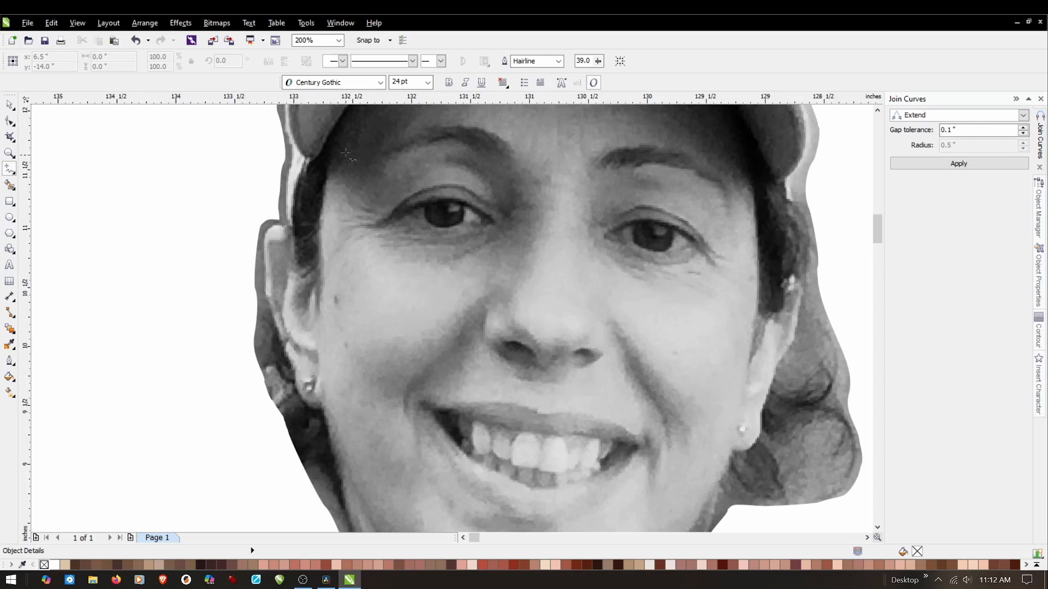
click(339, 131)
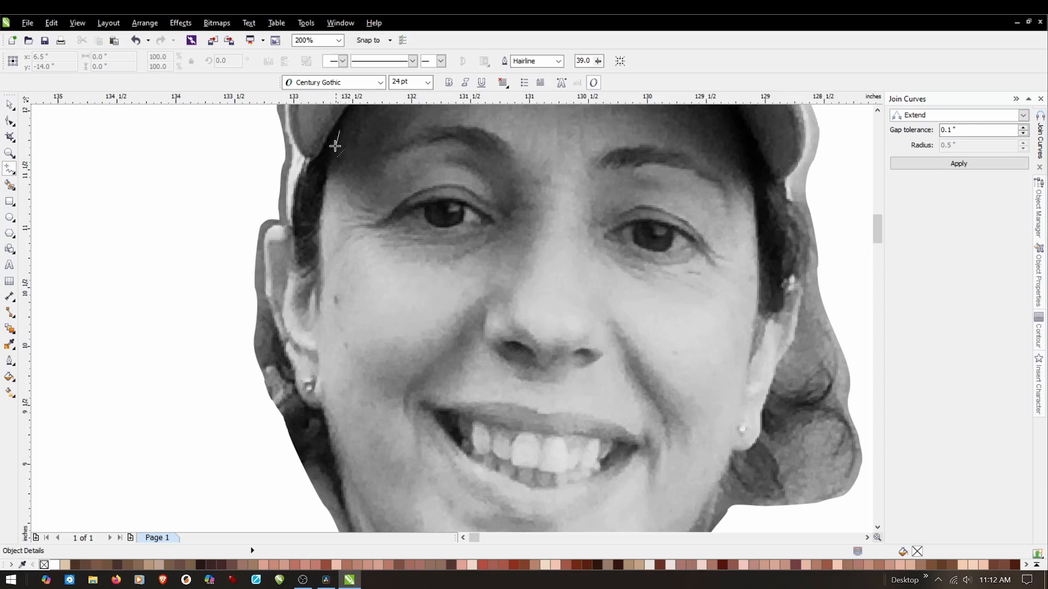
click(324, 185)
click(319, 227)
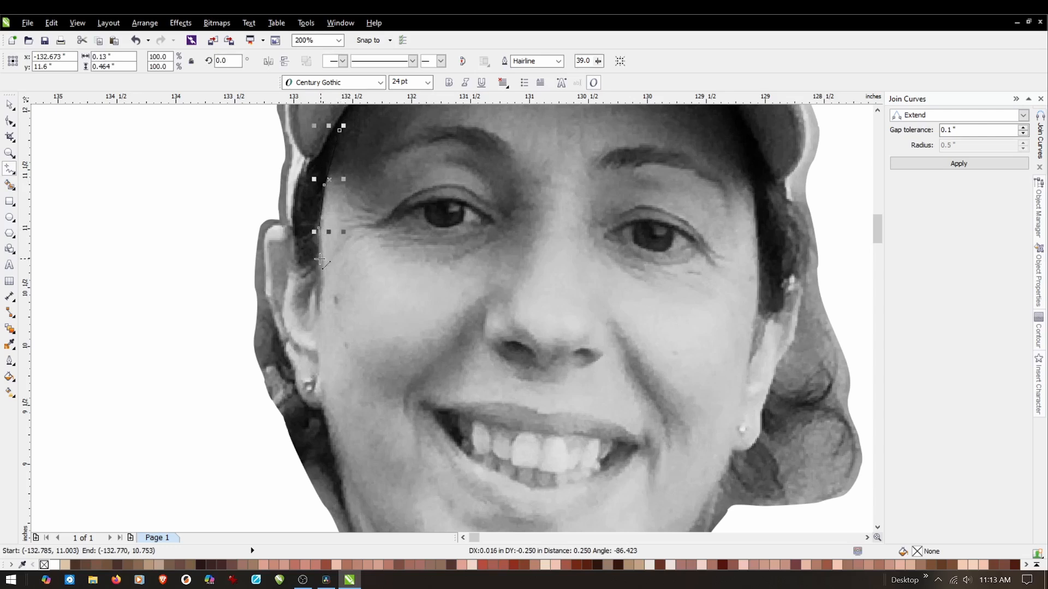
click(319, 294)
click(319, 346)
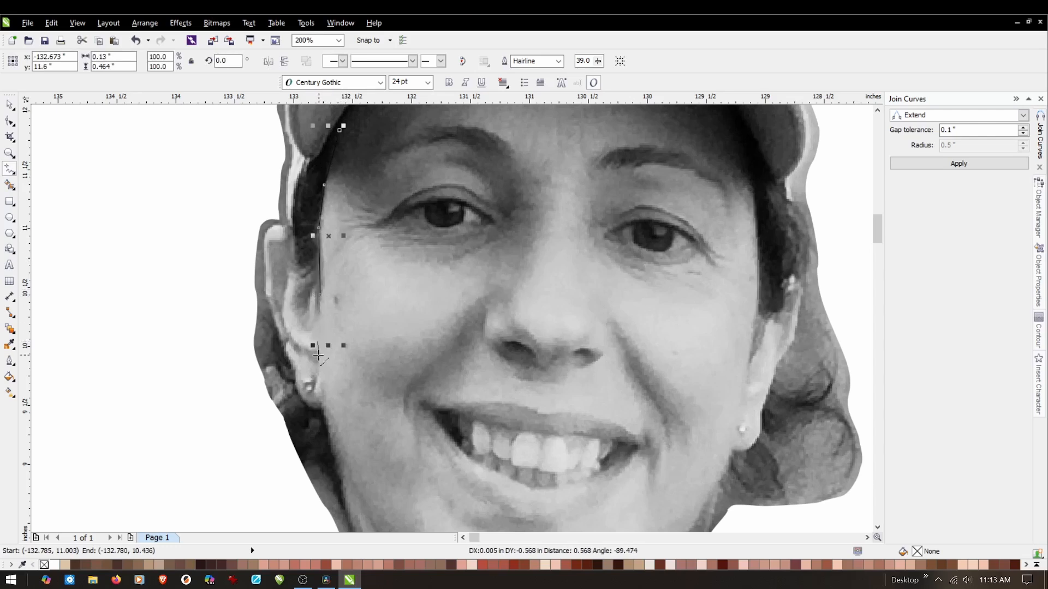
click(319, 391)
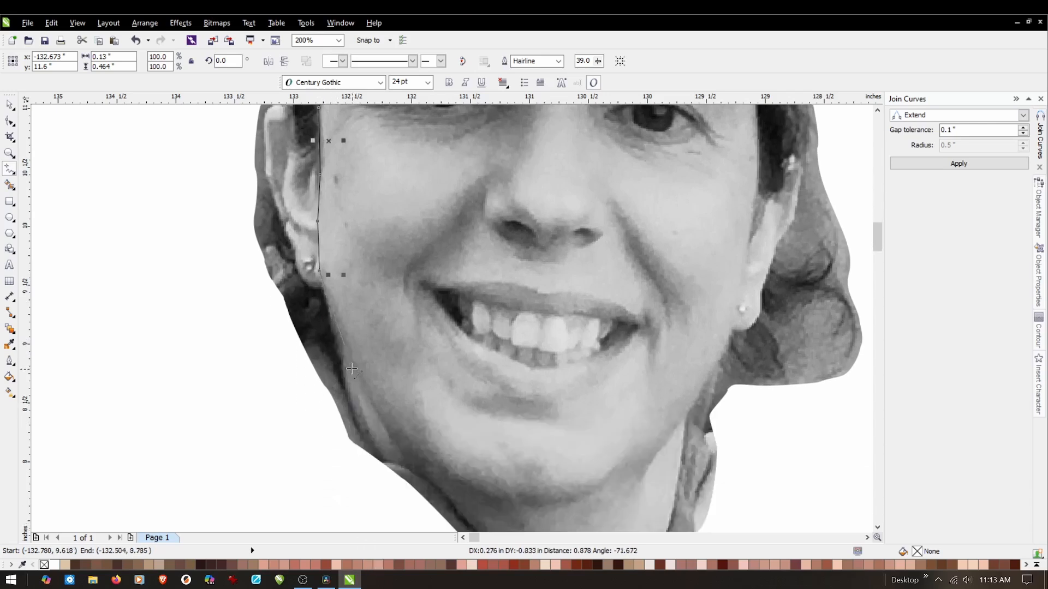
Continue the face outline from the left earlobe along the jaw and around the underside of the chin.
click(352, 369)
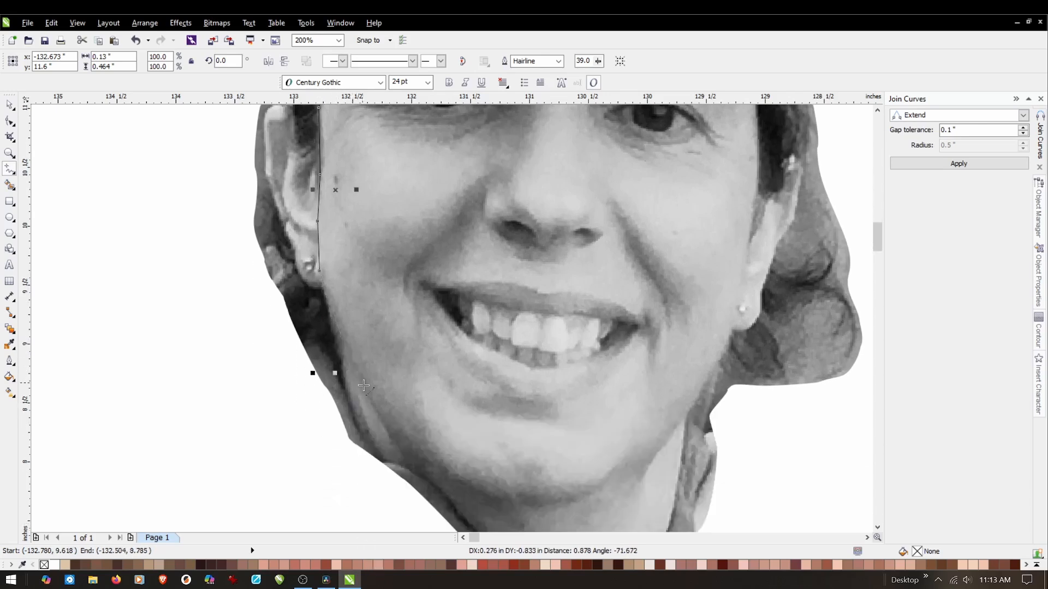
click(401, 437)
click(448, 479)
click(488, 495)
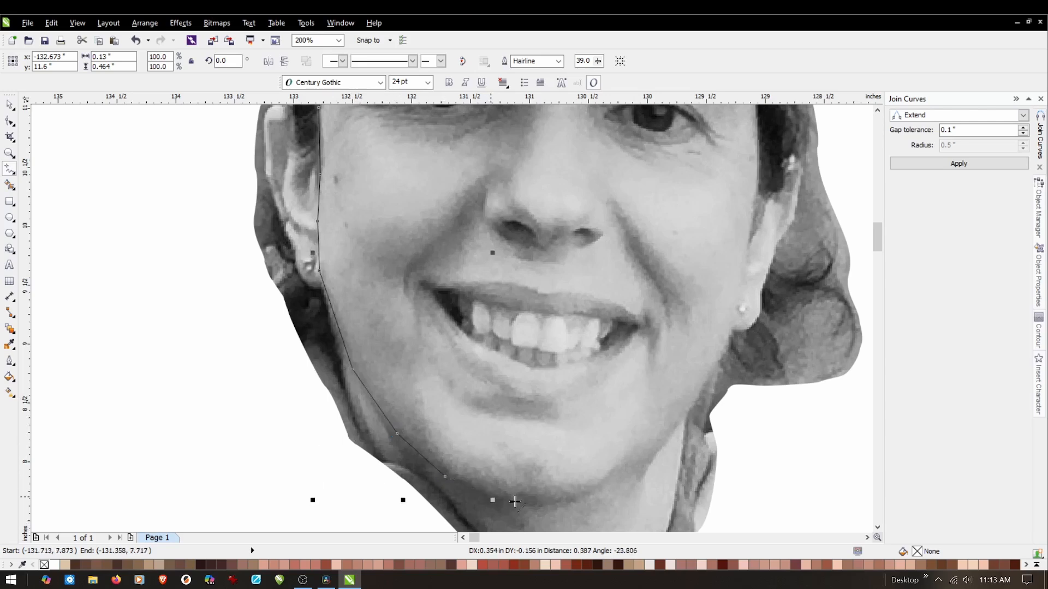
click(586, 498)
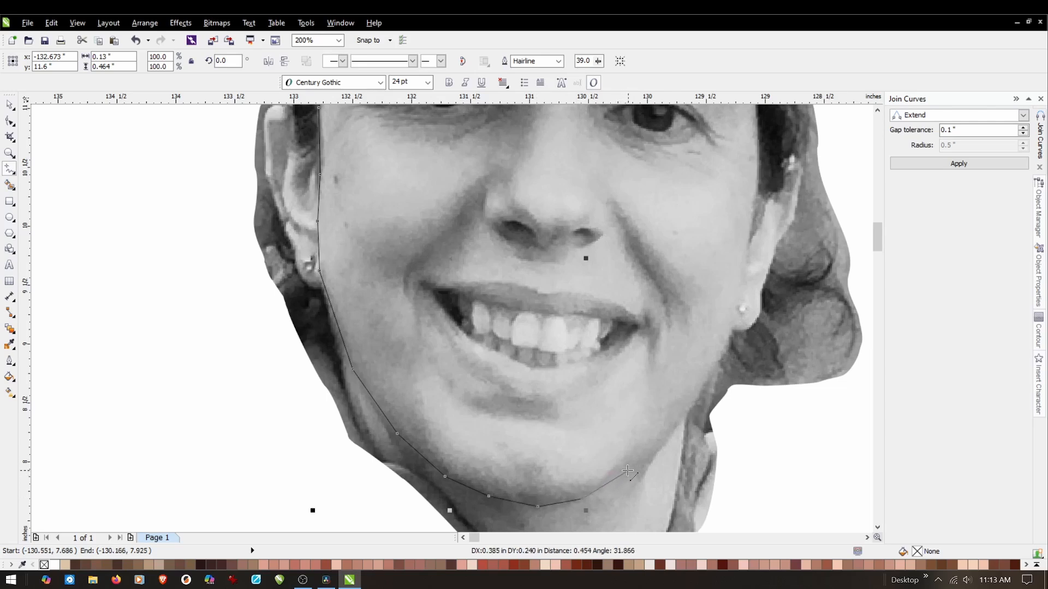
Extend the outline from the chin up along the right jaw to just above the earring.
click(628, 470)
click(670, 432)
click(693, 404)
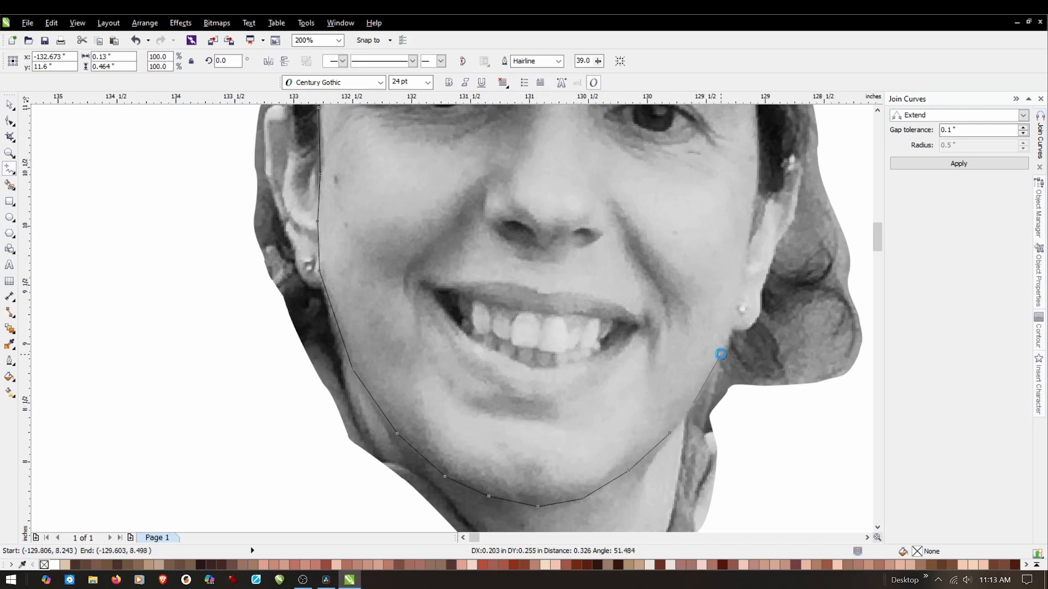
click(719, 356)
click(721, 355)
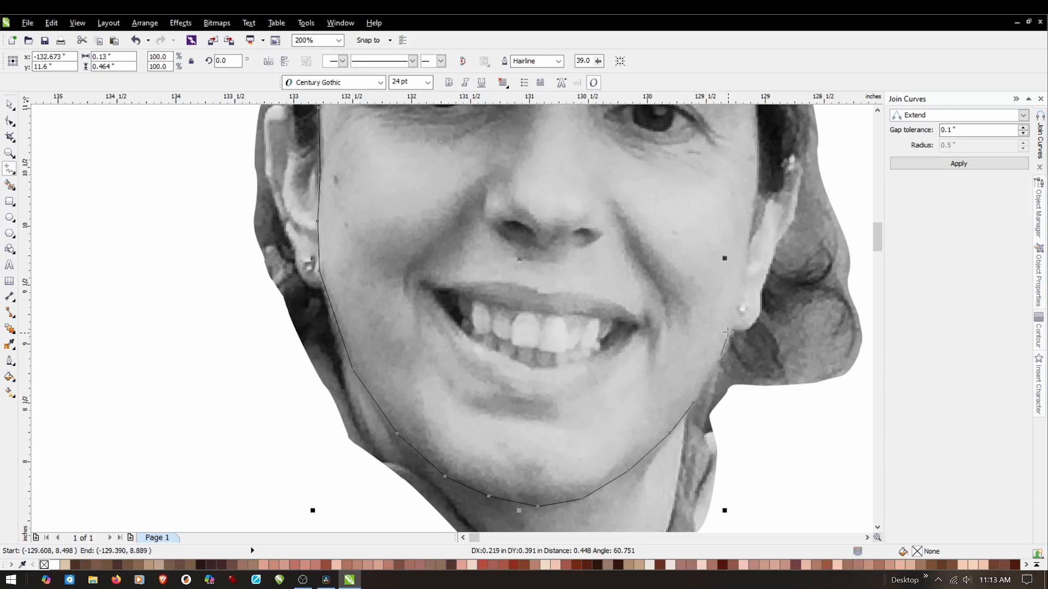
click(732, 317)
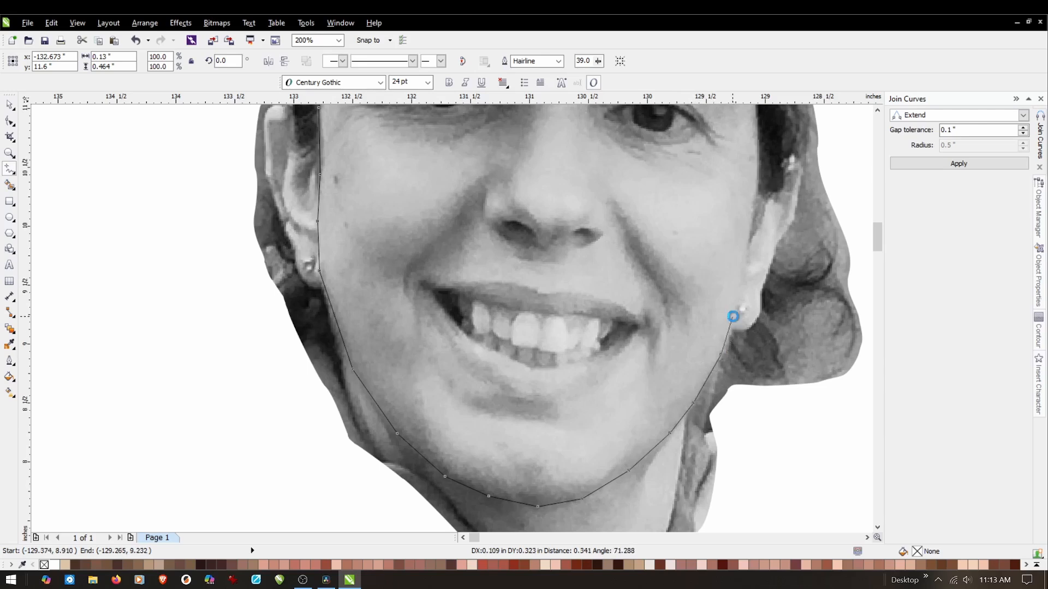
click(741, 284)
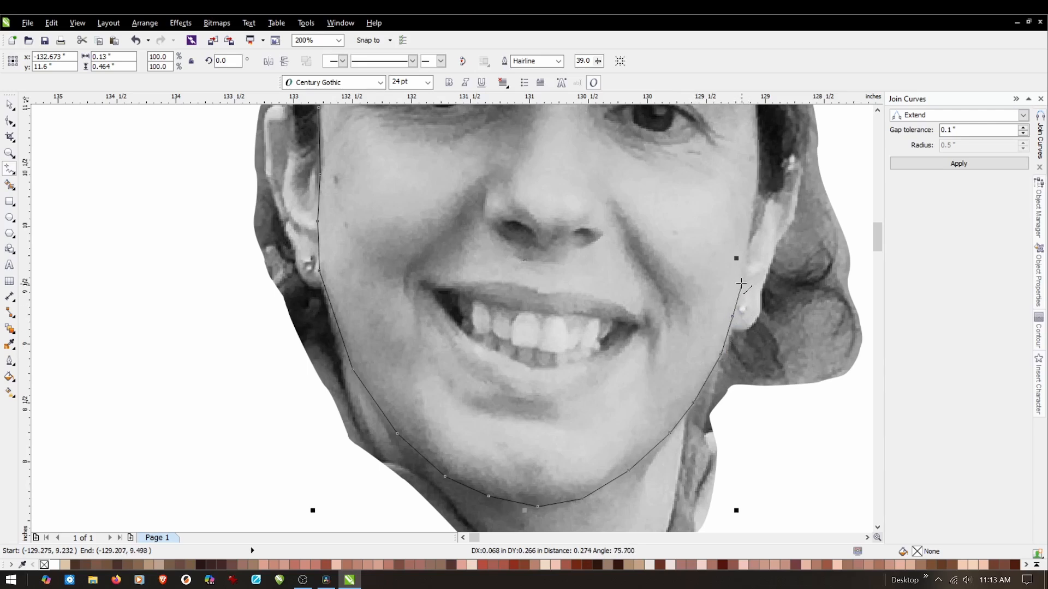
Finish the open face outline up the right cheek and temple, ending at the cap brim.
click(749, 240)
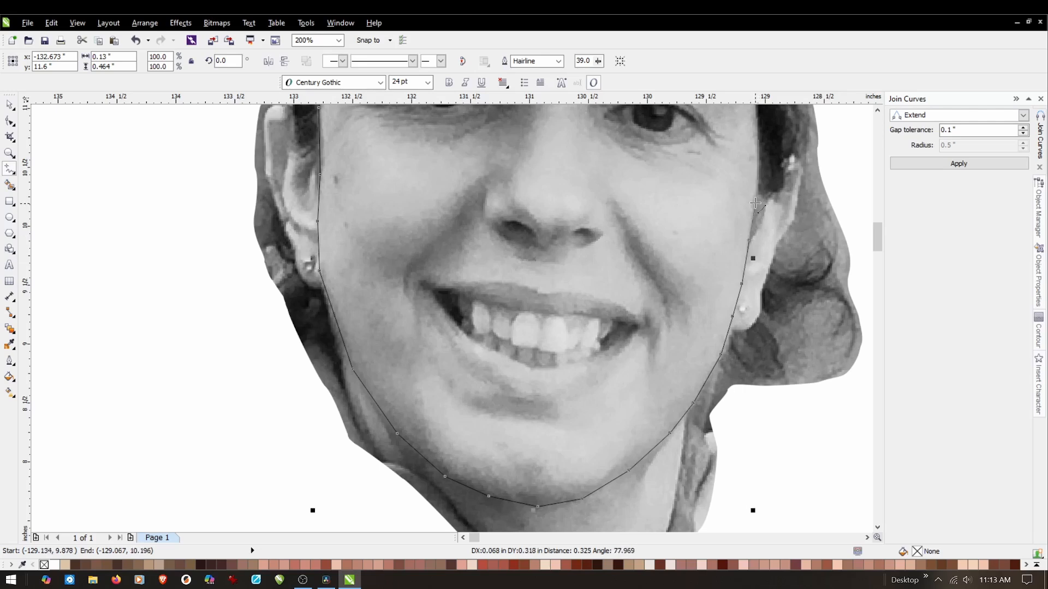
click(756, 203)
scroll(758, 140, up, 3)
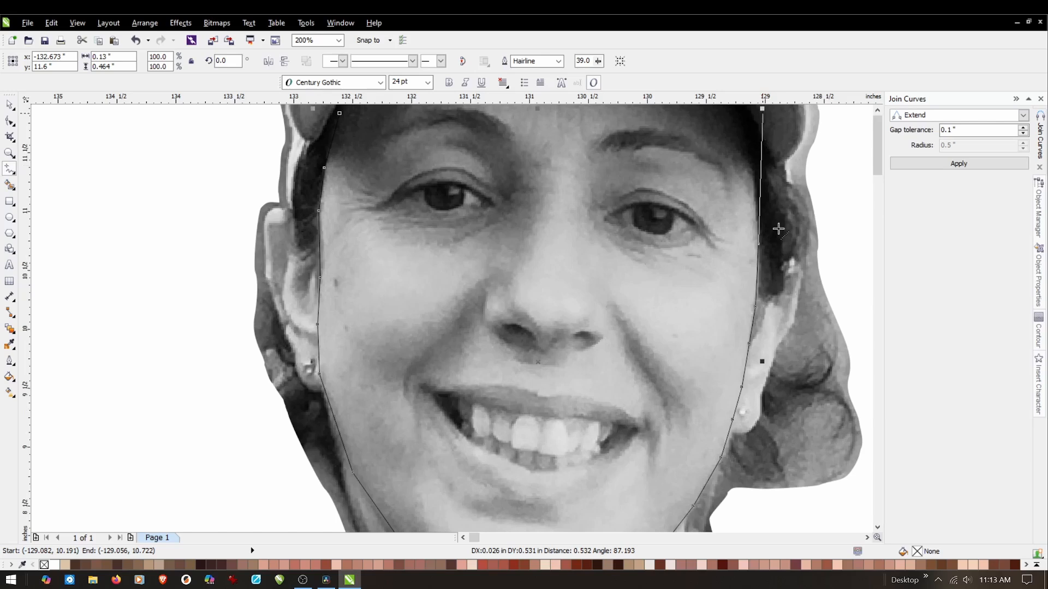
scroll(761, 200, up, 2)
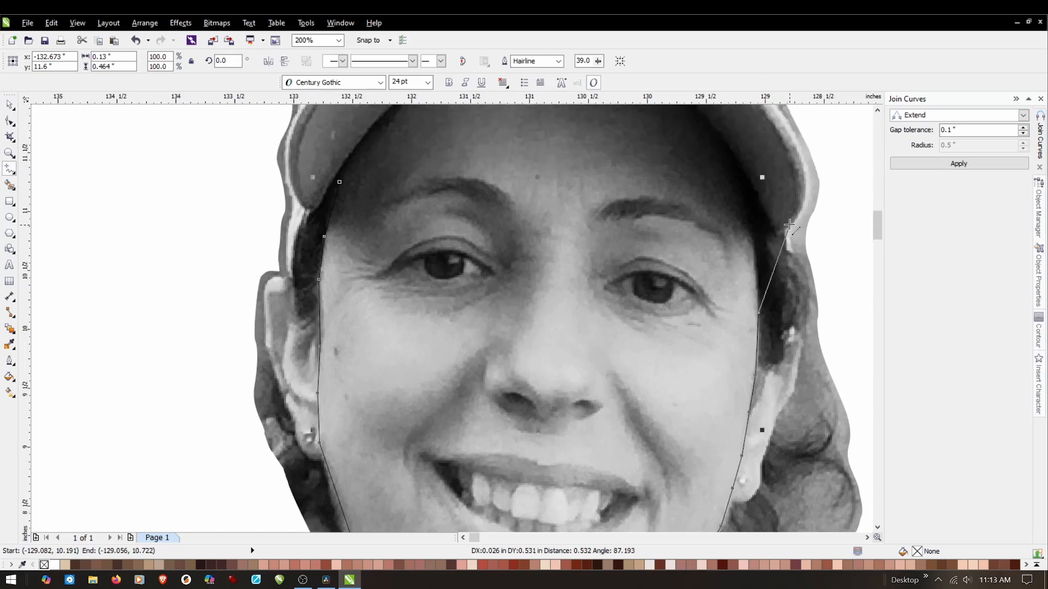
click(769, 241)
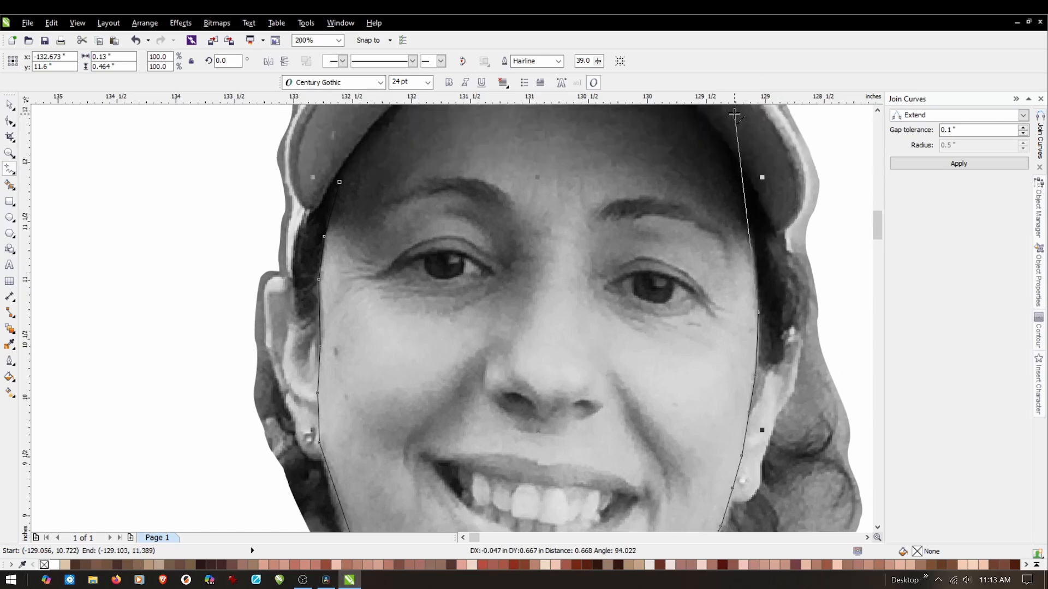
scroll(738, 97, up, 1)
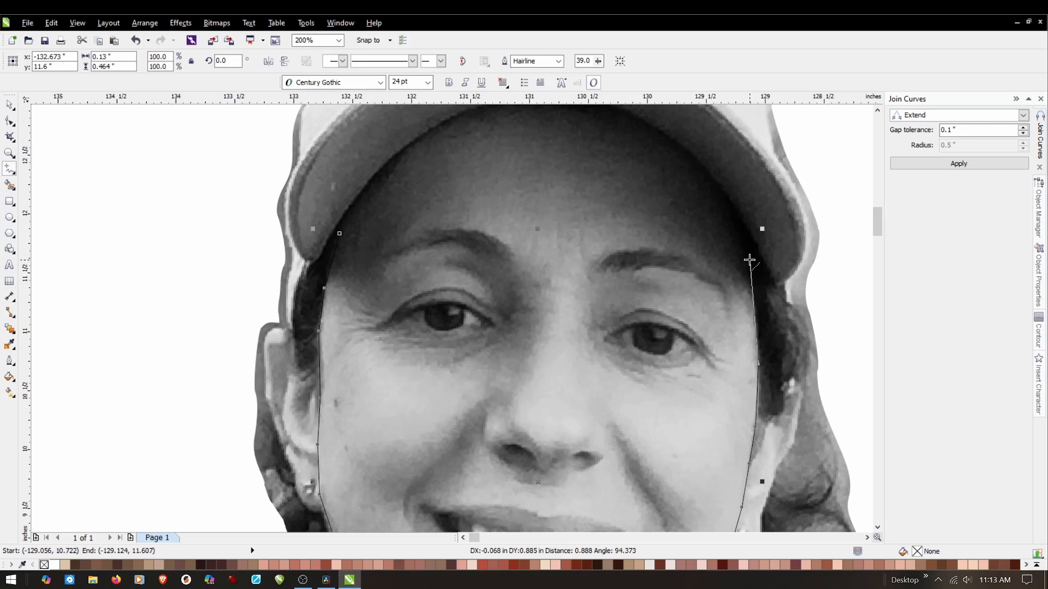
click(750, 260)
scroll(534, 194, down, 1)
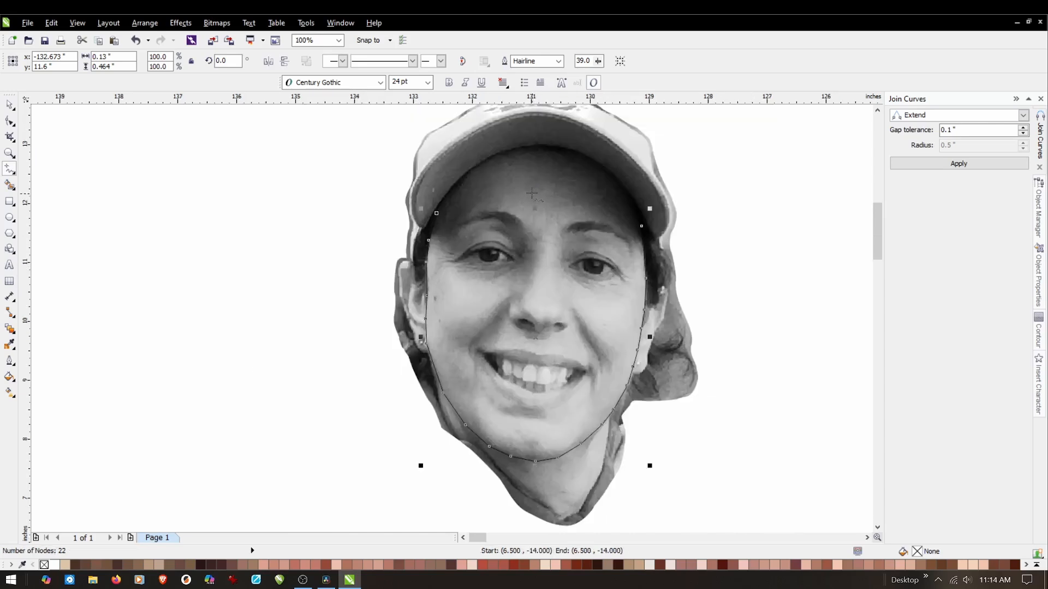
Convert all segments of the face outline to curves and make all of its nodes smooth.
click(10, 121)
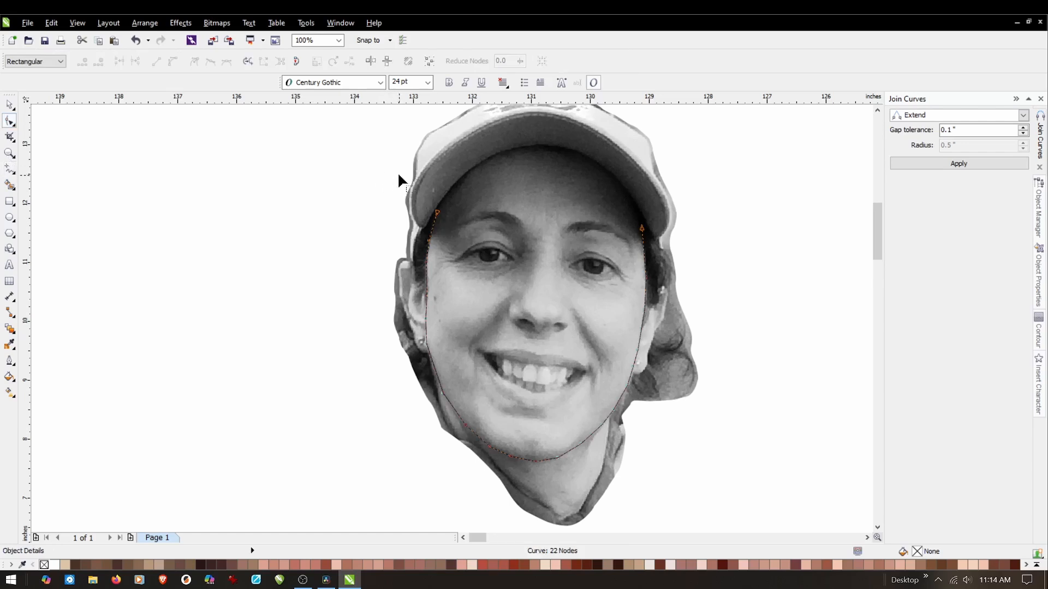
drag(399, 175, 698, 510)
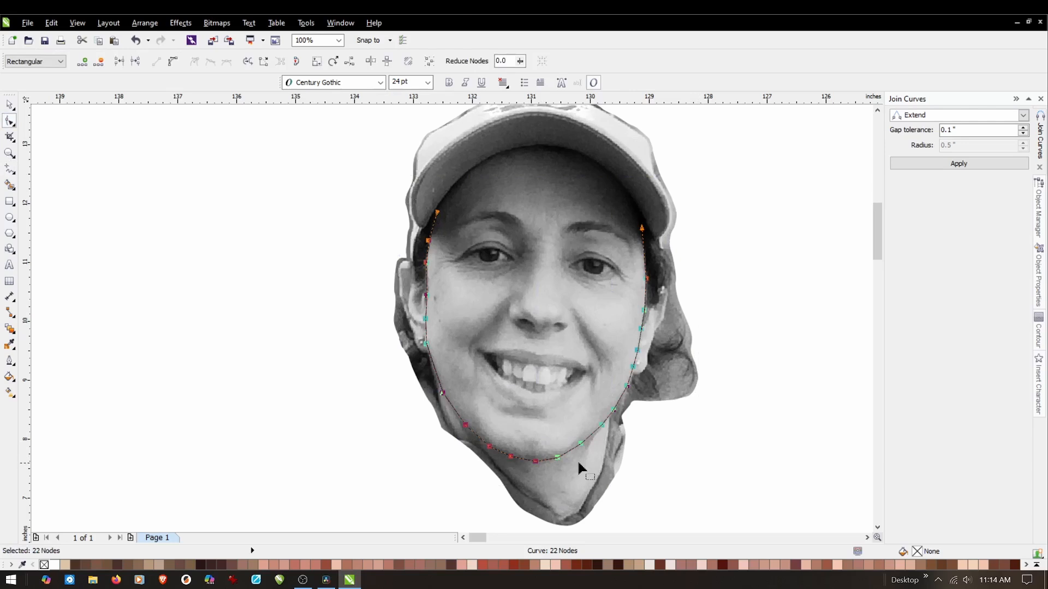
right_click(669, 427)
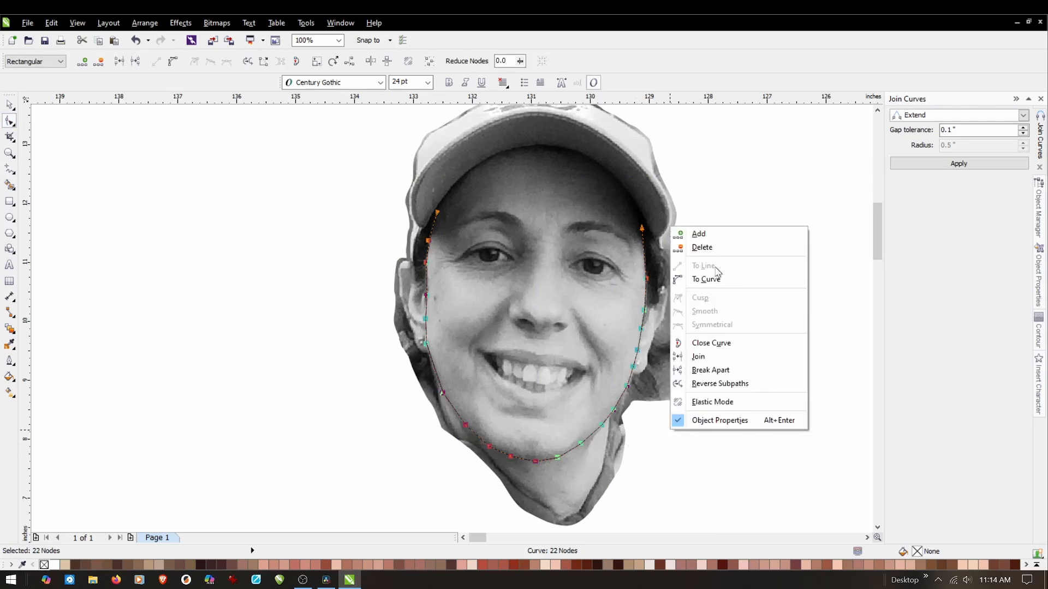
click(705, 280)
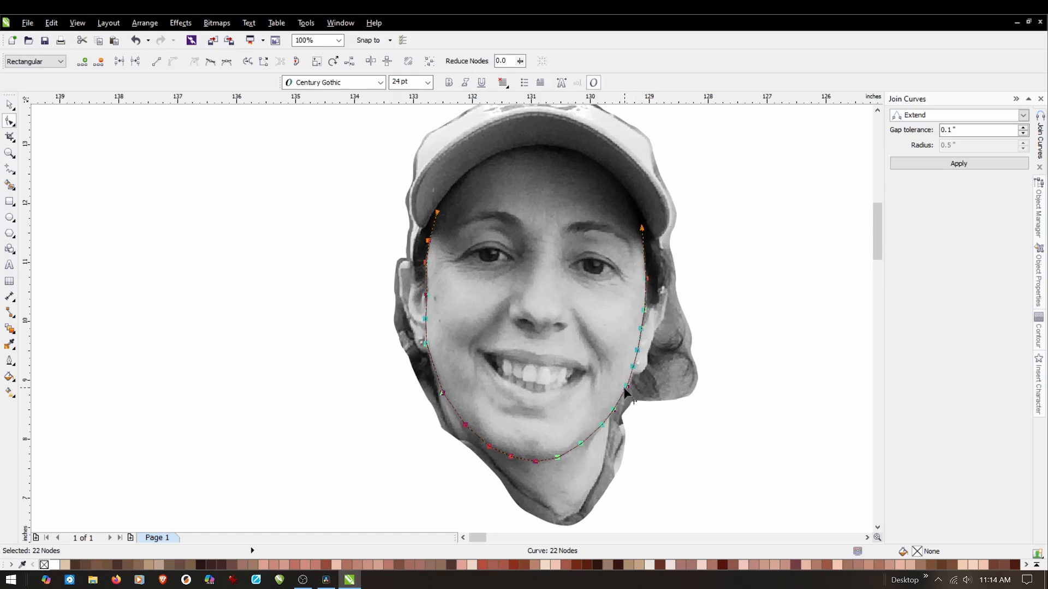
right_click(664, 428)
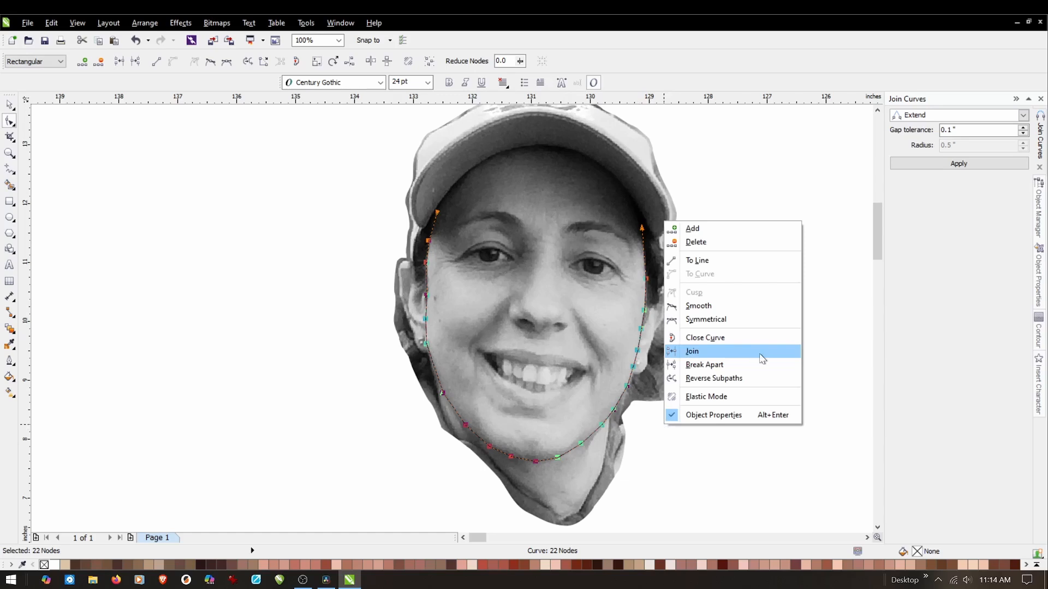
click(709, 307)
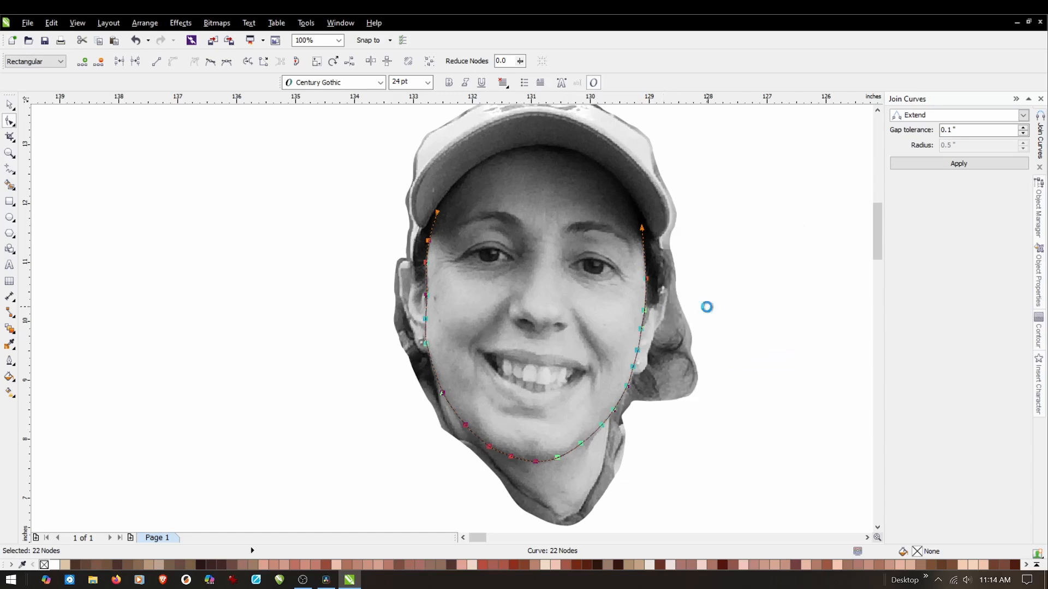
scroll(567, 457, up, 1)
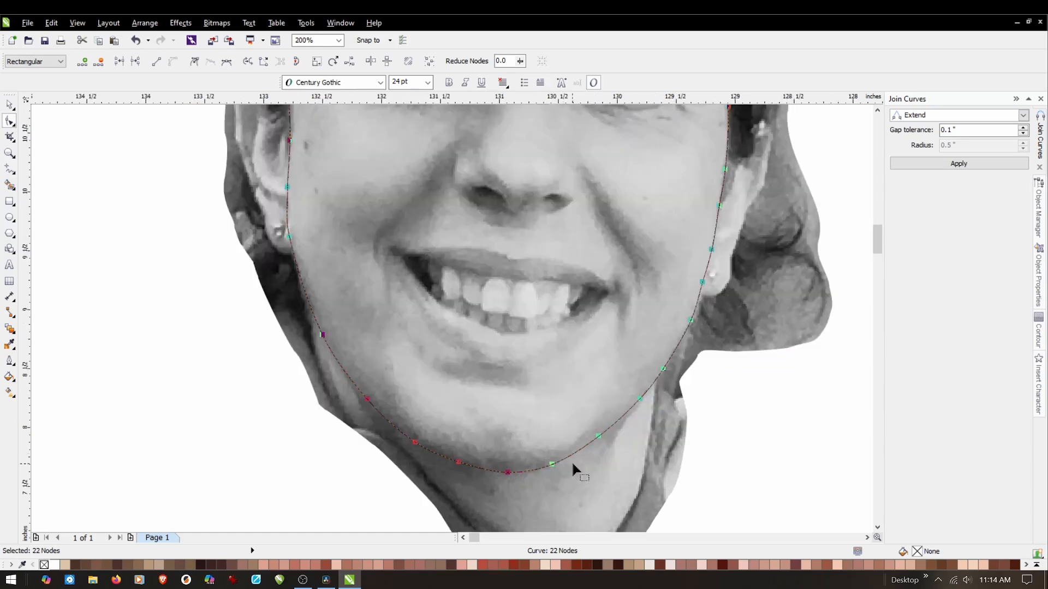
key(space)
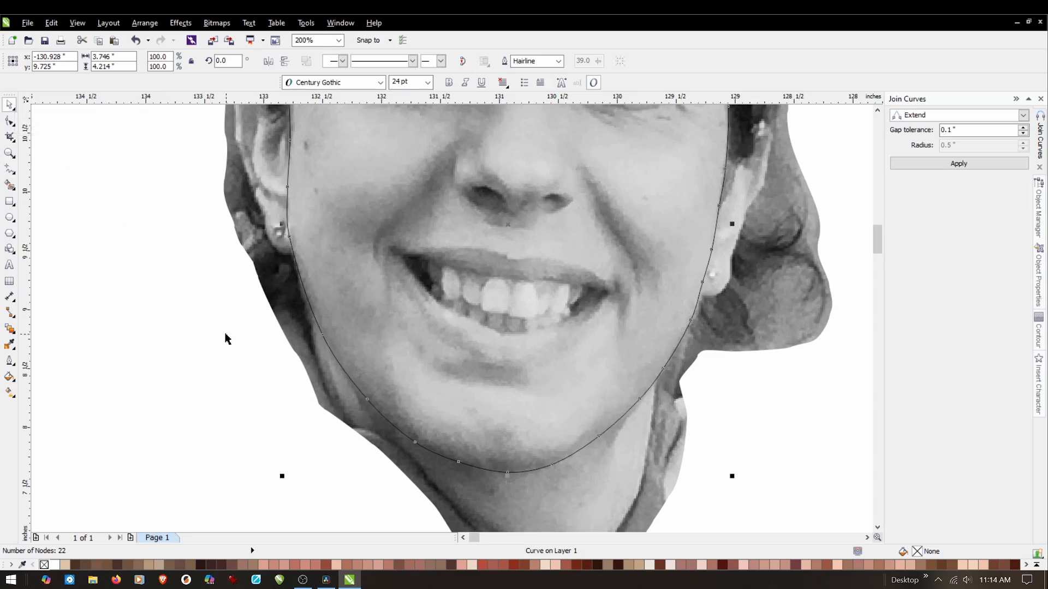
click(205, 336)
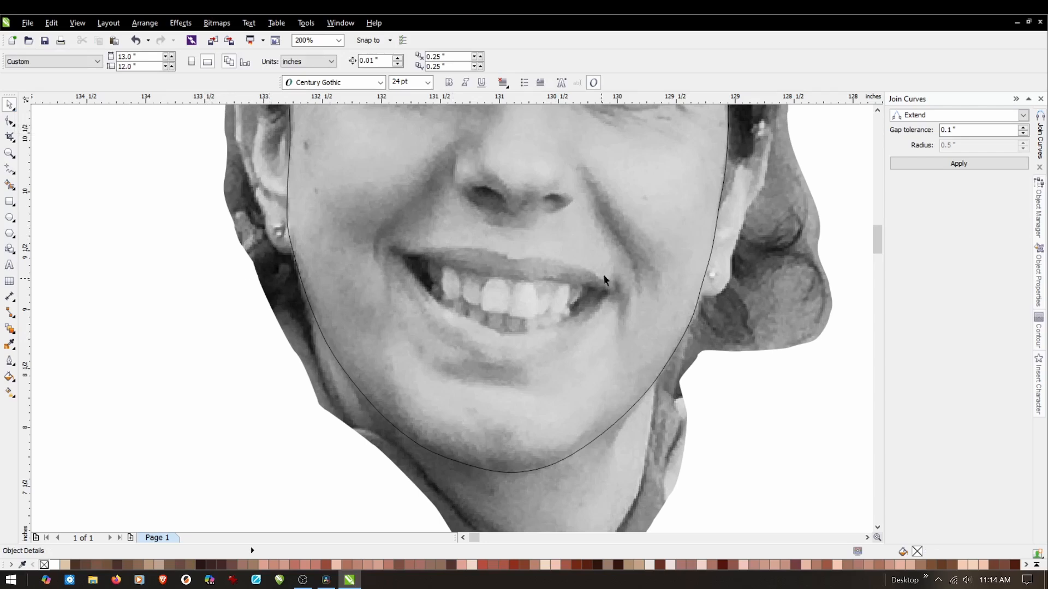
Reshape the outline slightly inward along the left jaw below the earring so that it follows the face edge.
scroll(641, 311, down, 2)
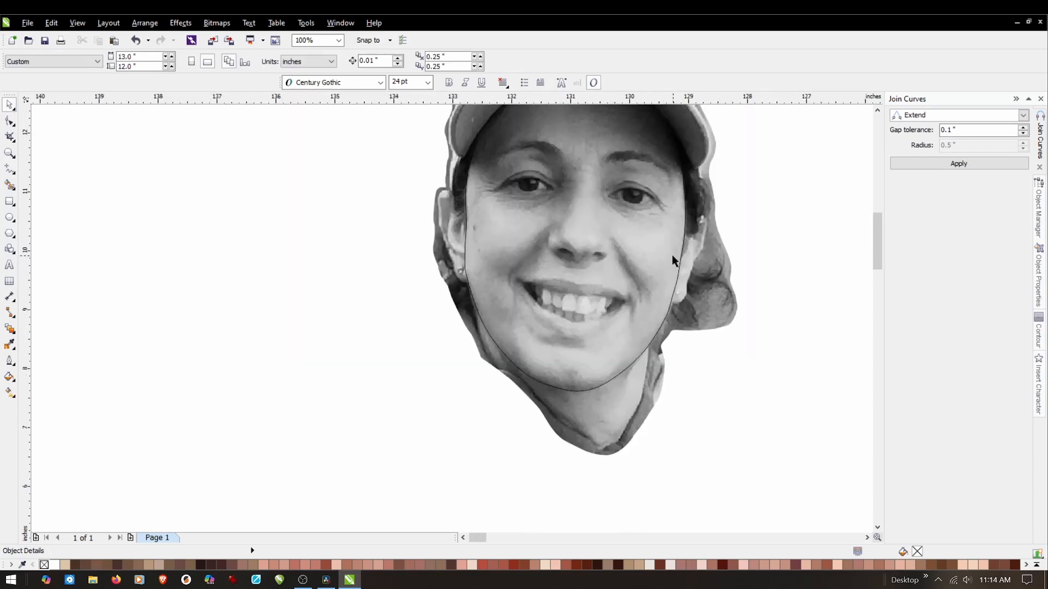
scroll(677, 262, up, 2)
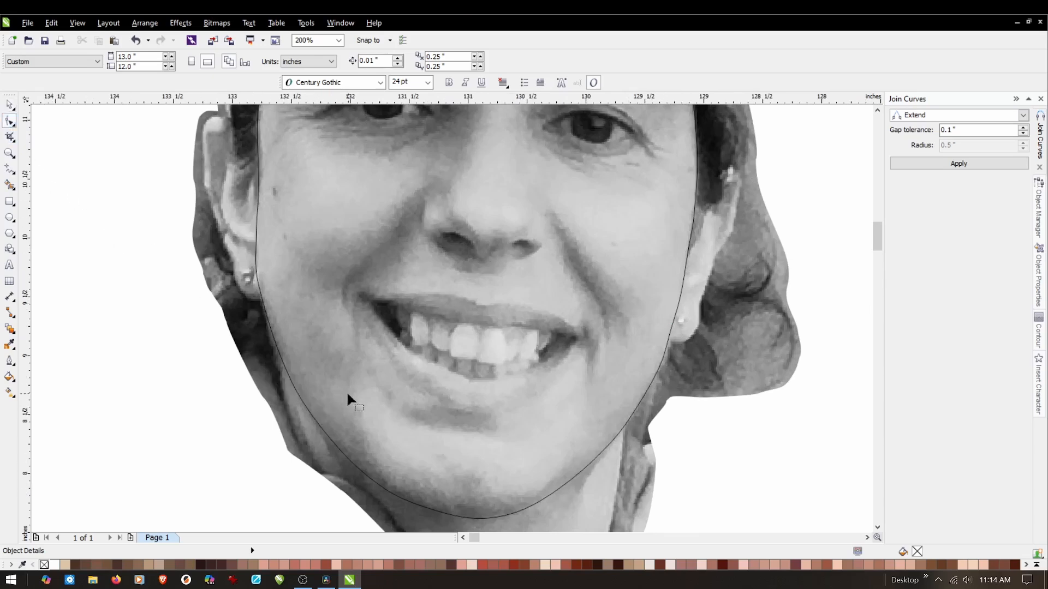
click(279, 352)
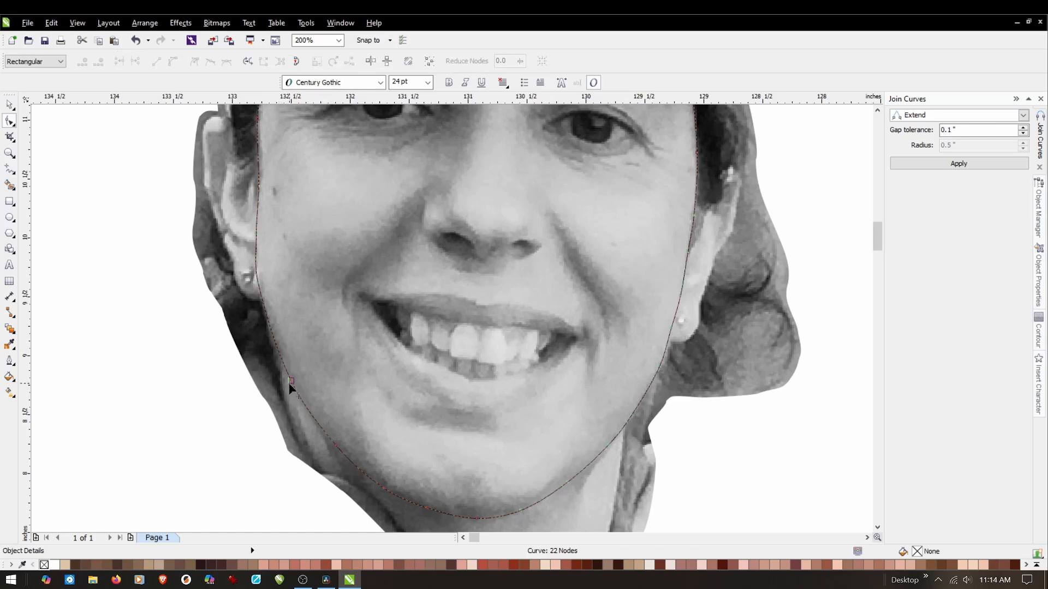
scroll(299, 385, up, 1)
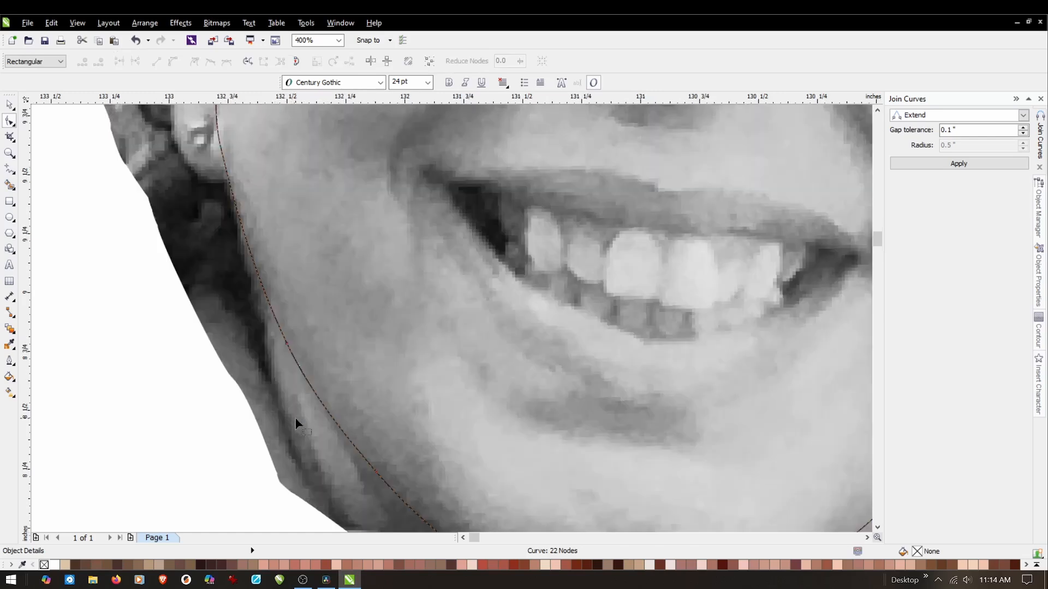
click(286, 344)
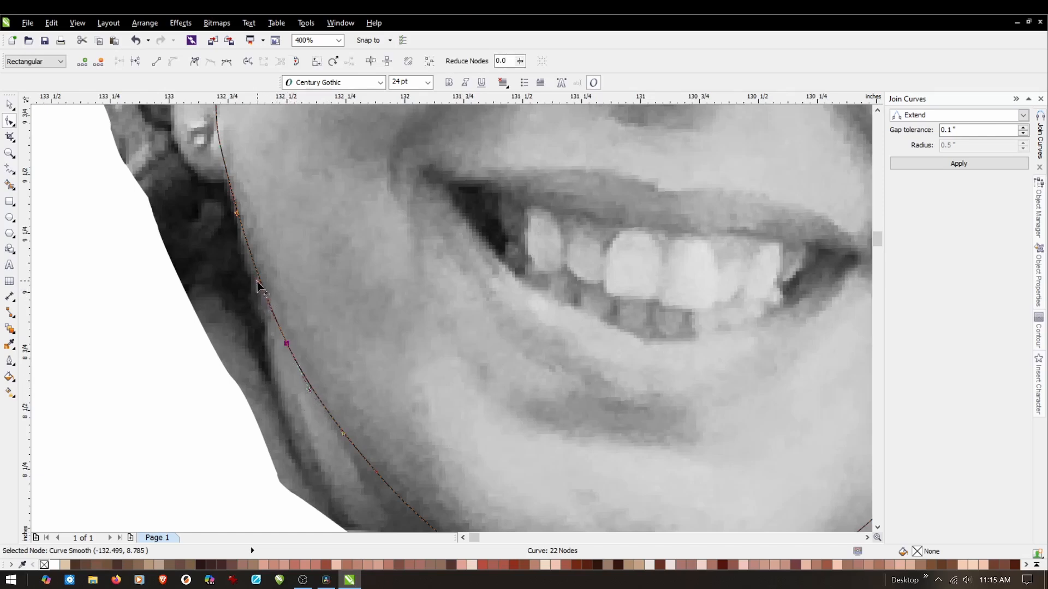
drag(258, 281, 262, 285)
scroll(262, 285, down, 1)
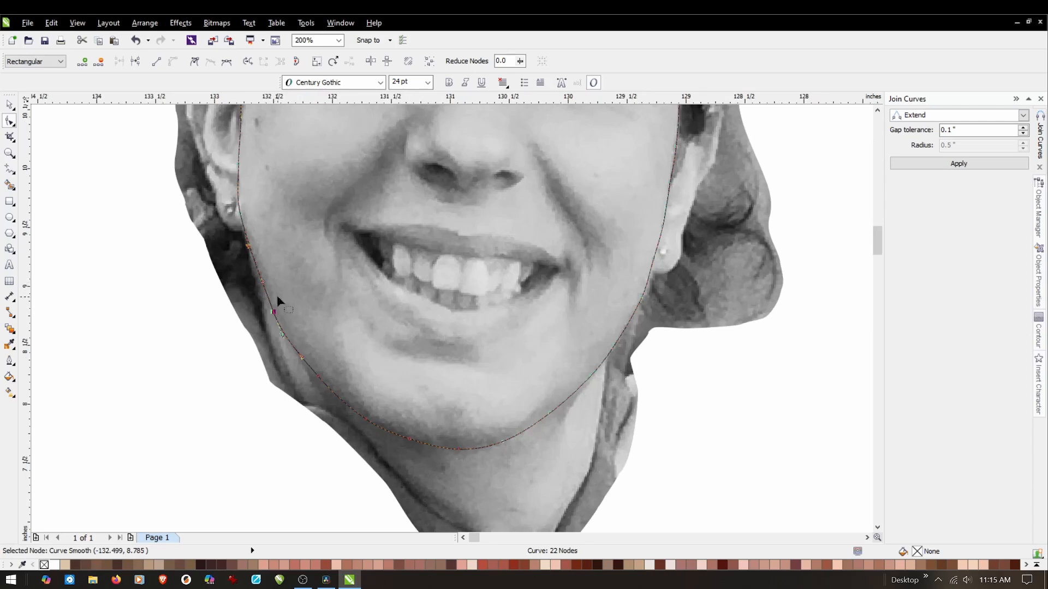
scroll(242, 200, down, 2)
scroll(248, 169, up, 1)
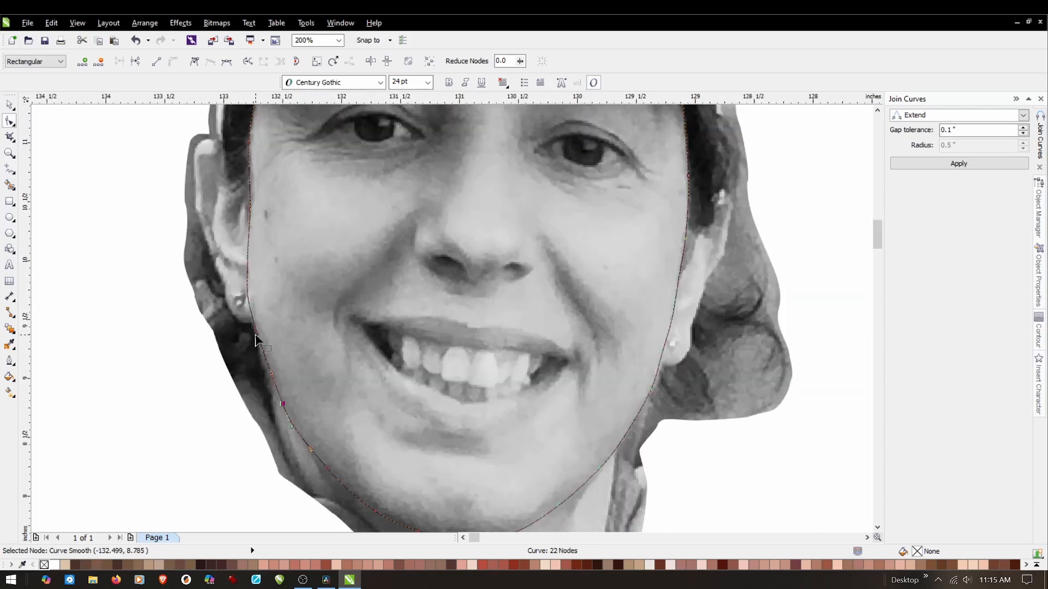
scroll(249, 321, up, 1)
scroll(281, 173, down, 1)
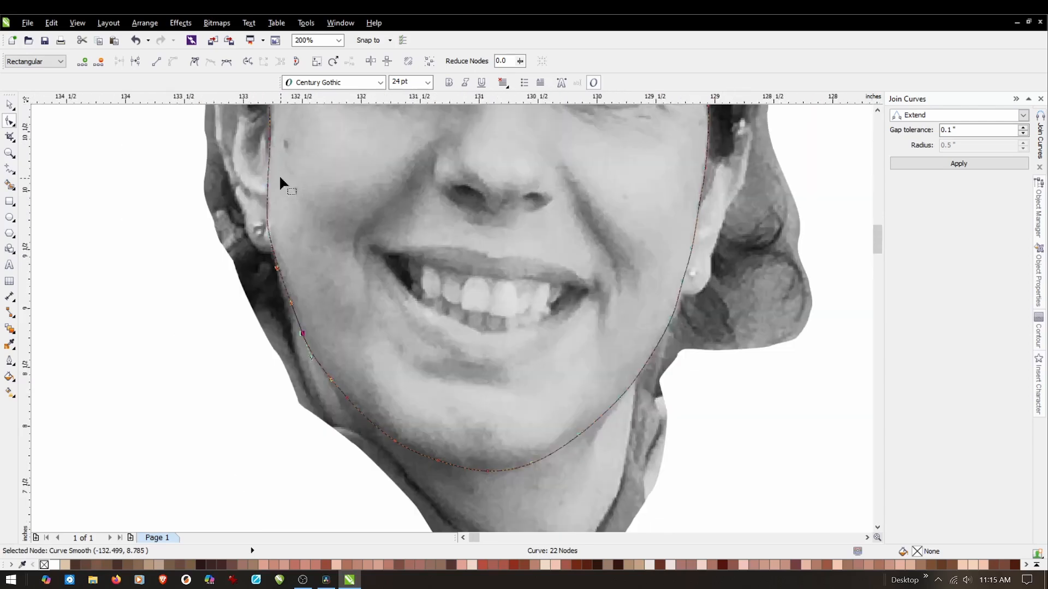
Reshape the face outline beside the left earlobe by shifting its node slightly inward and making its lower handle nearly vertical.
click(269, 139)
scroll(269, 202, up, 1)
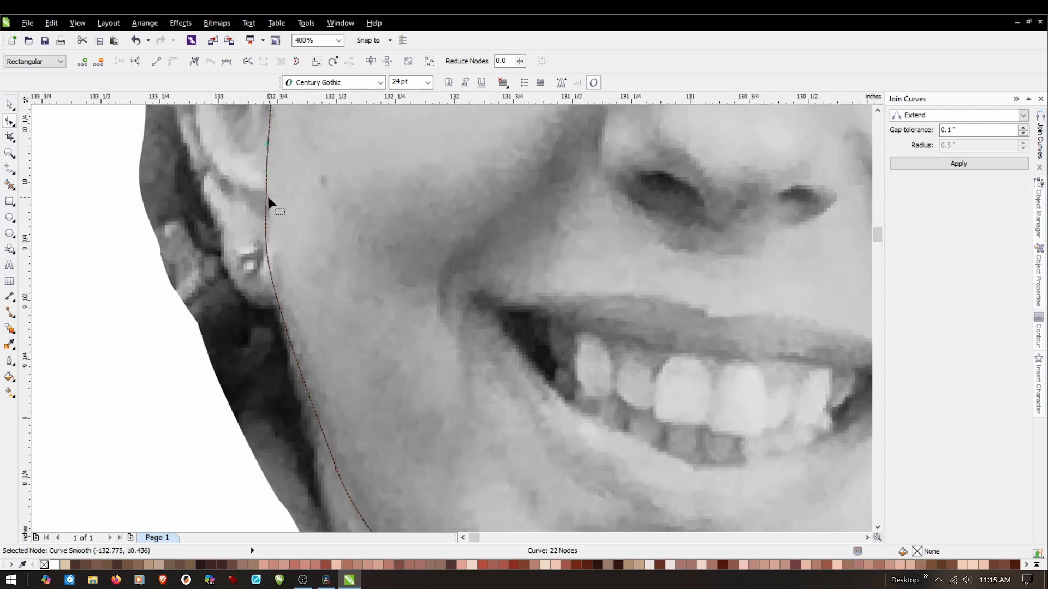
scroll(274, 263, up, 1)
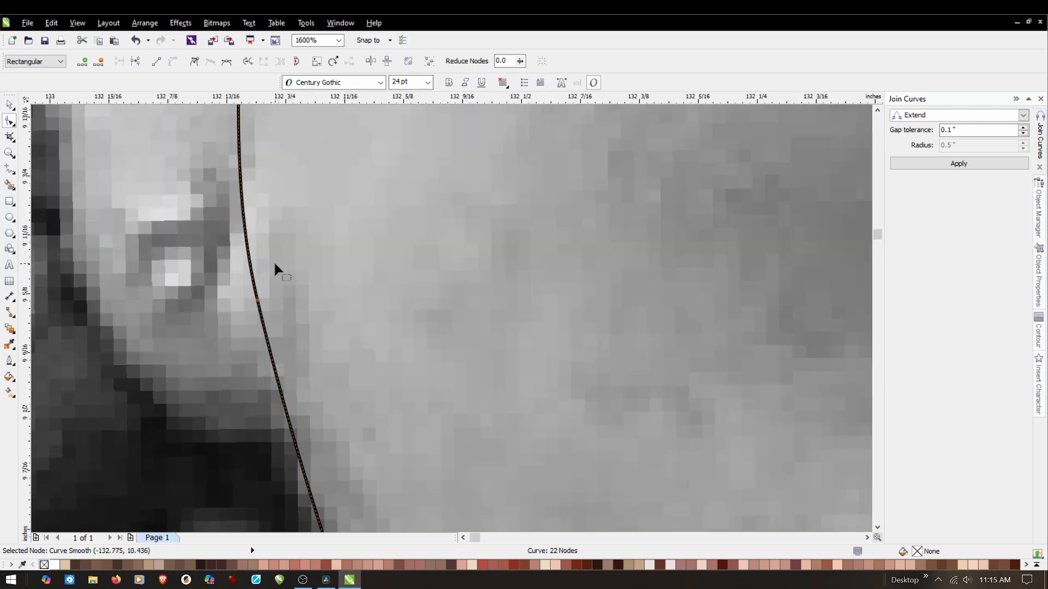
scroll(276, 267, down, 1)
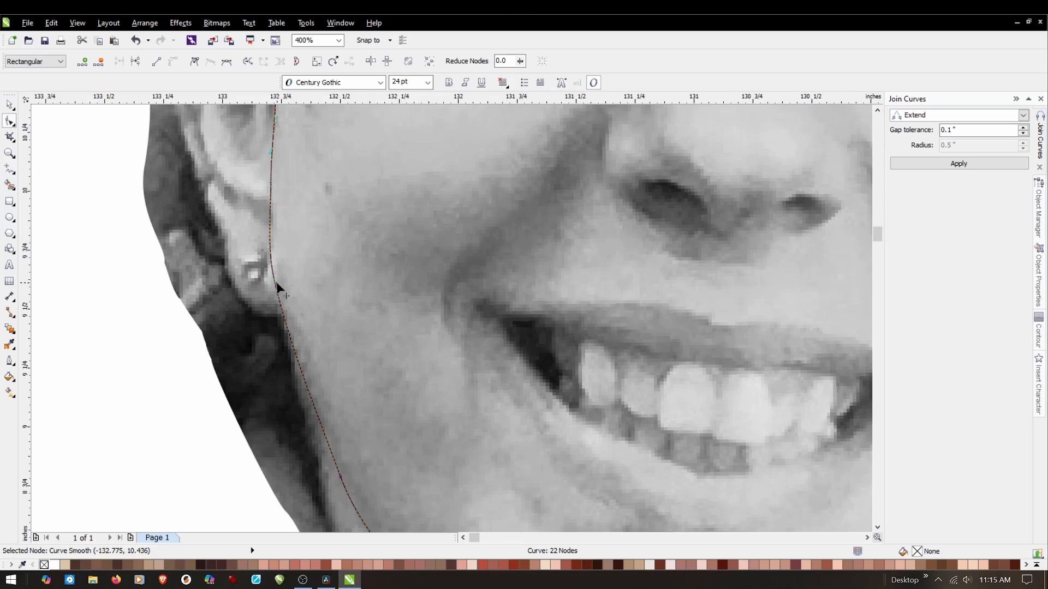
drag(276, 279, 281, 279)
drag(299, 346, 283, 362)
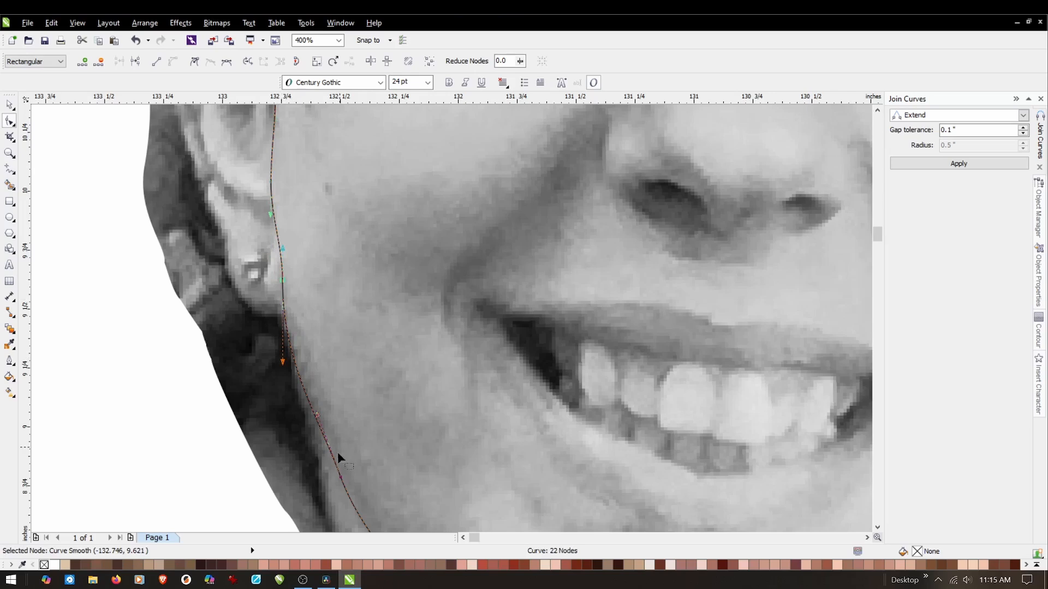
scroll(326, 435, down, 3)
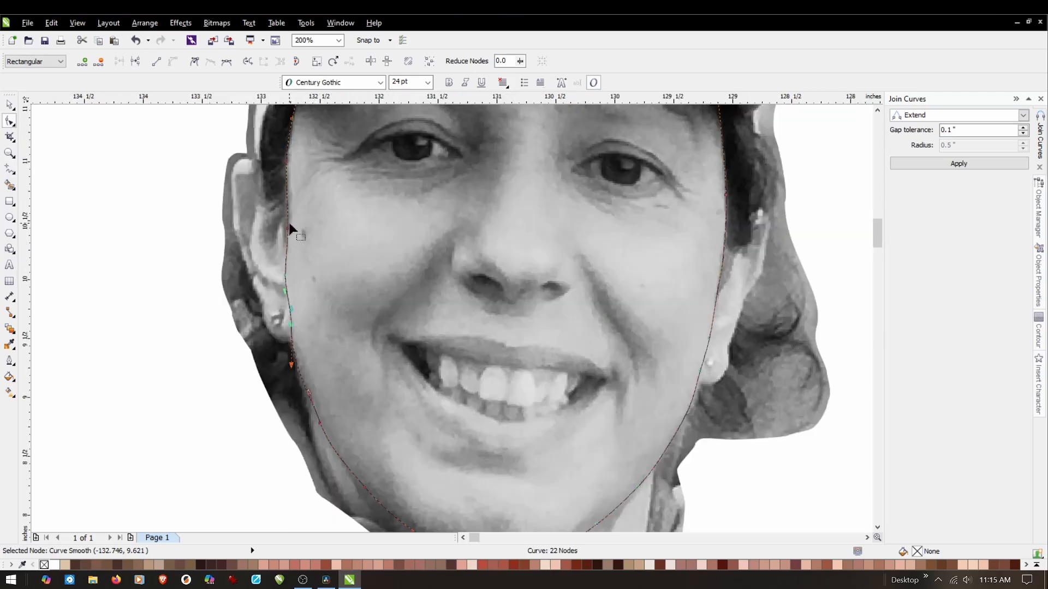
scroll(289, 234, up, 3)
scroll(273, 268, down, 2)
click(126, 189)
scroll(117, 195, down, 2)
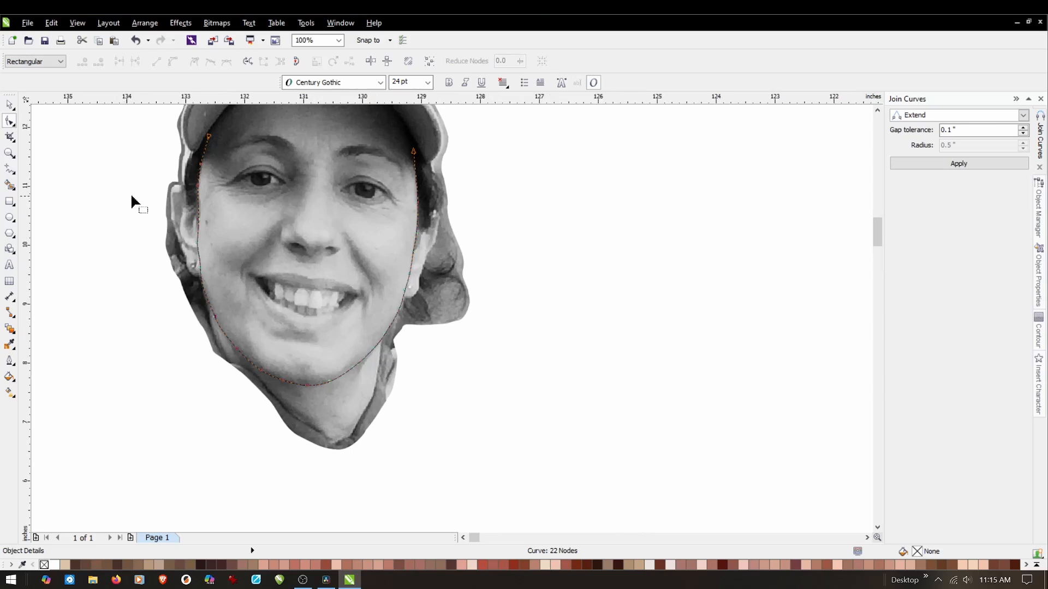
scroll(131, 198, up, 2)
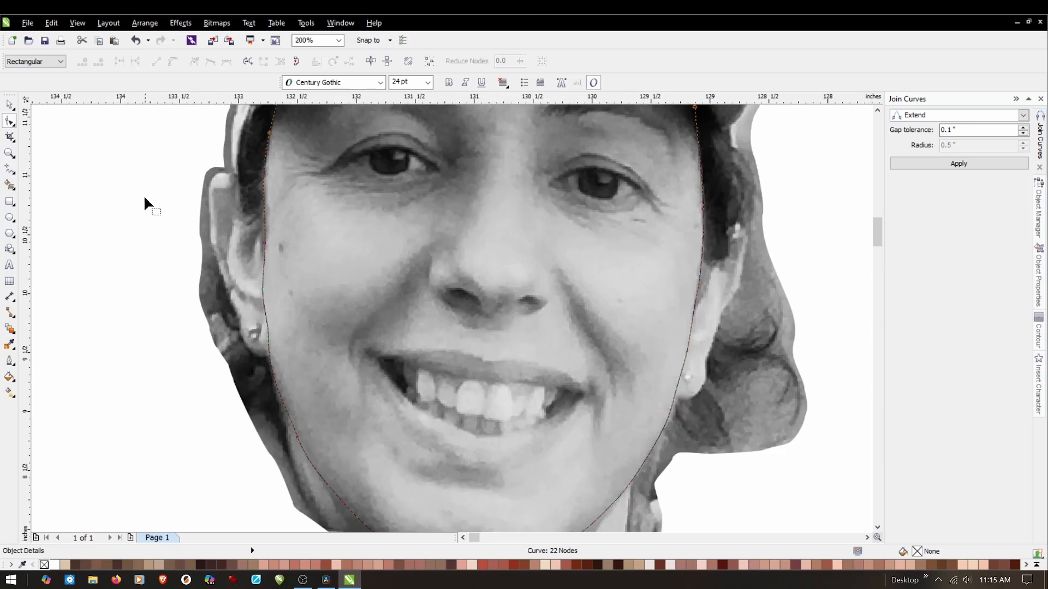
Start an ear curve at the dark hair, tracing over the top of the left ear and down its upper outer edge.
click(10, 170)
scroll(211, 185, up, 2)
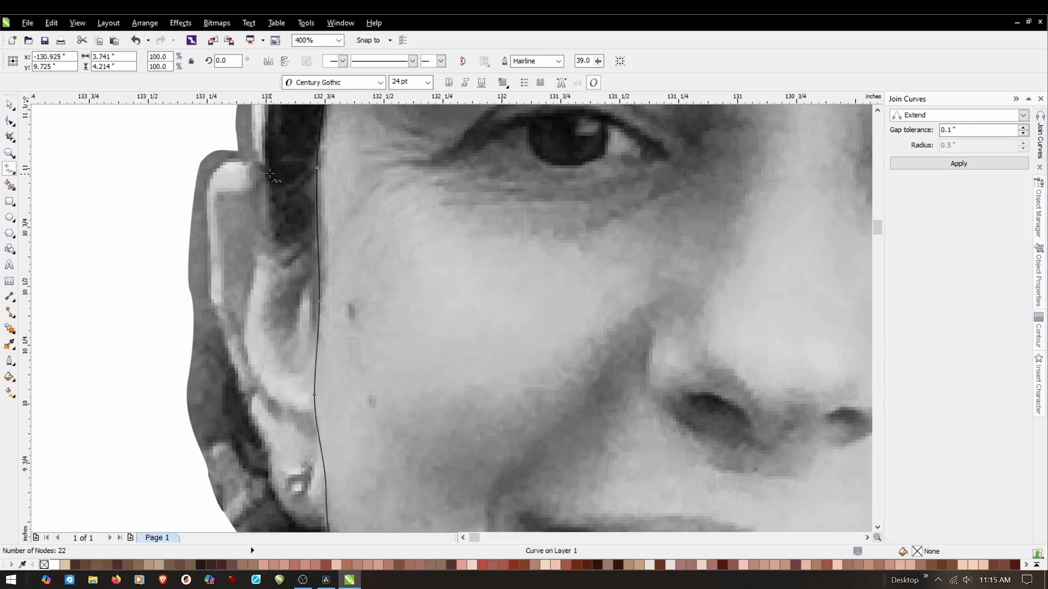
click(271, 172)
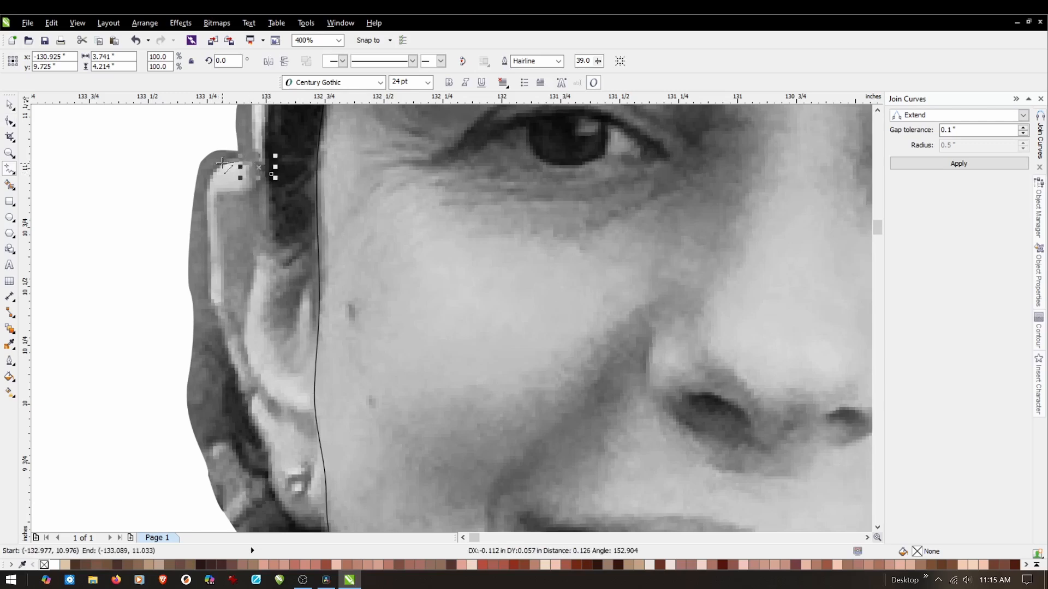
click(245, 167)
click(207, 188)
click(206, 224)
click(212, 295)
click(211, 288)
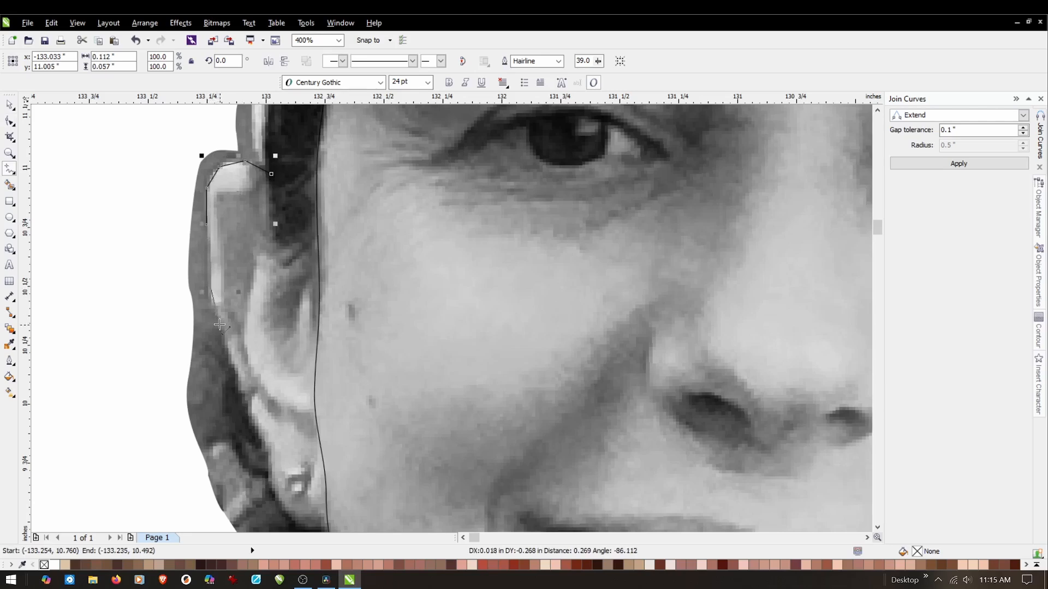
Extend the ear curve down the lower outer edge, through the notch above the lobe, to beside the earring.
click(230, 363)
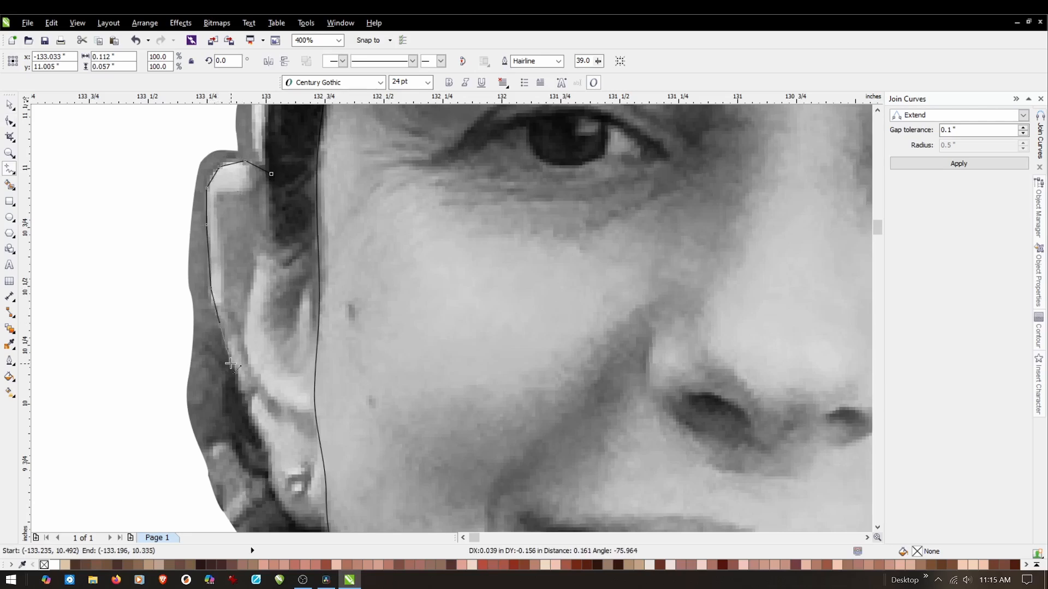
click(238, 397)
click(248, 401)
click(247, 401)
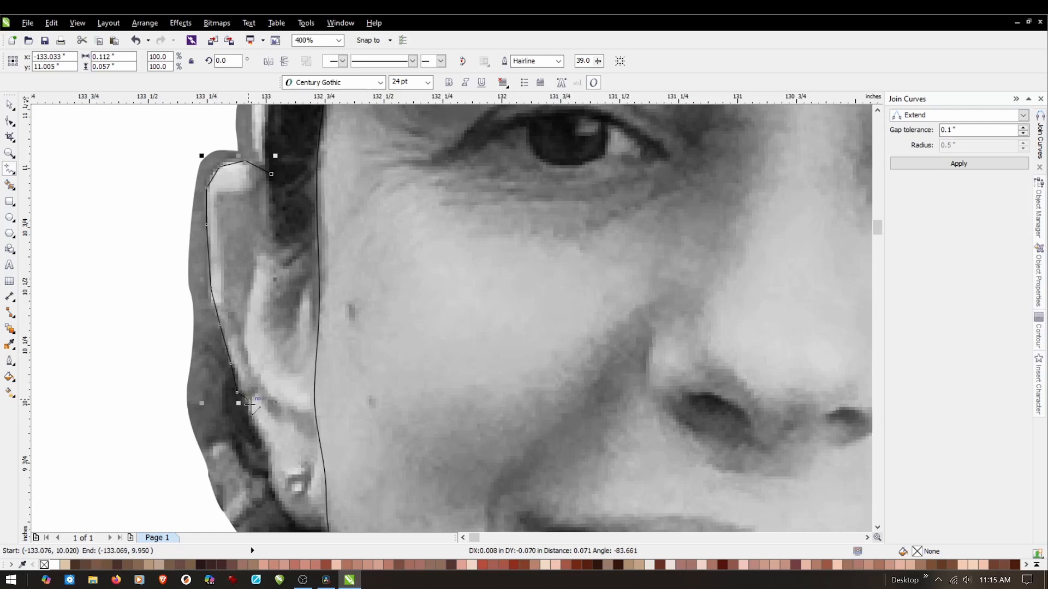
click(251, 432)
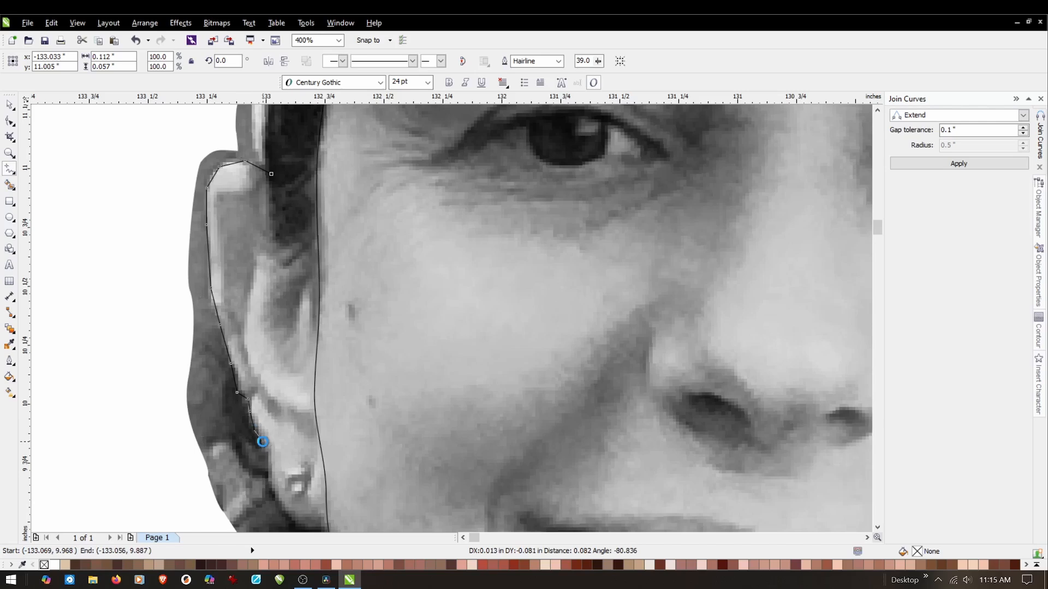
click(263, 442)
click(269, 462)
click(269, 482)
click(267, 503)
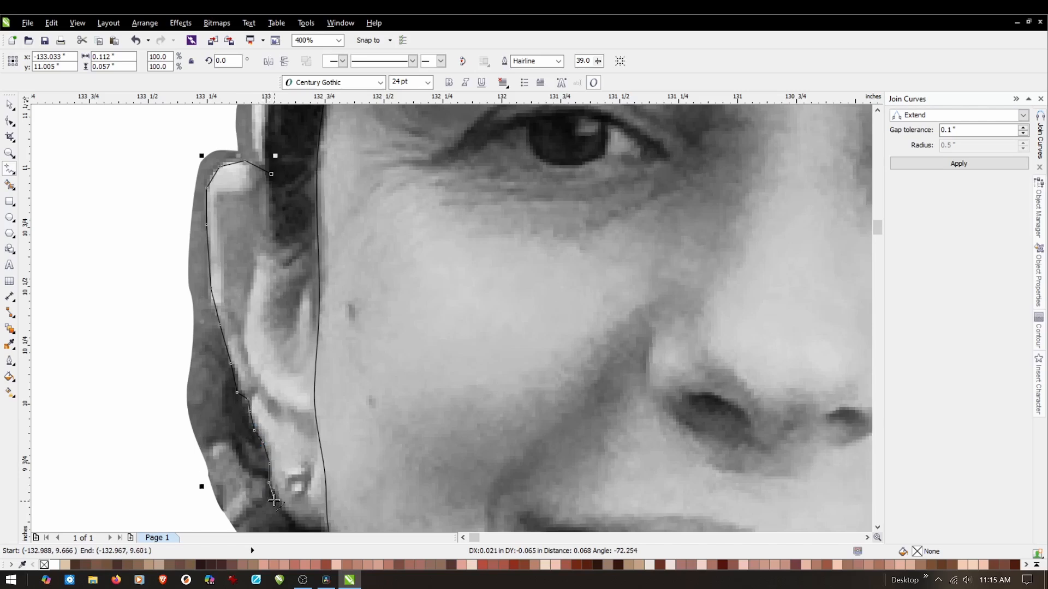
Finish the open ear curve around the bottom of the lobe, ending just inside the face outline.
scroll(287, 529, down, 1)
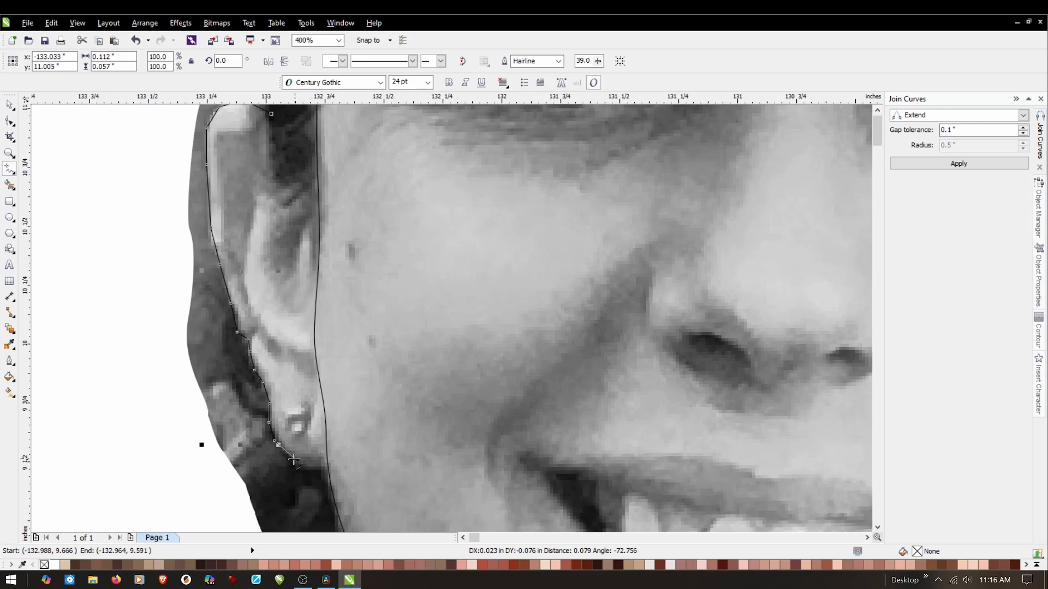
click(297, 465)
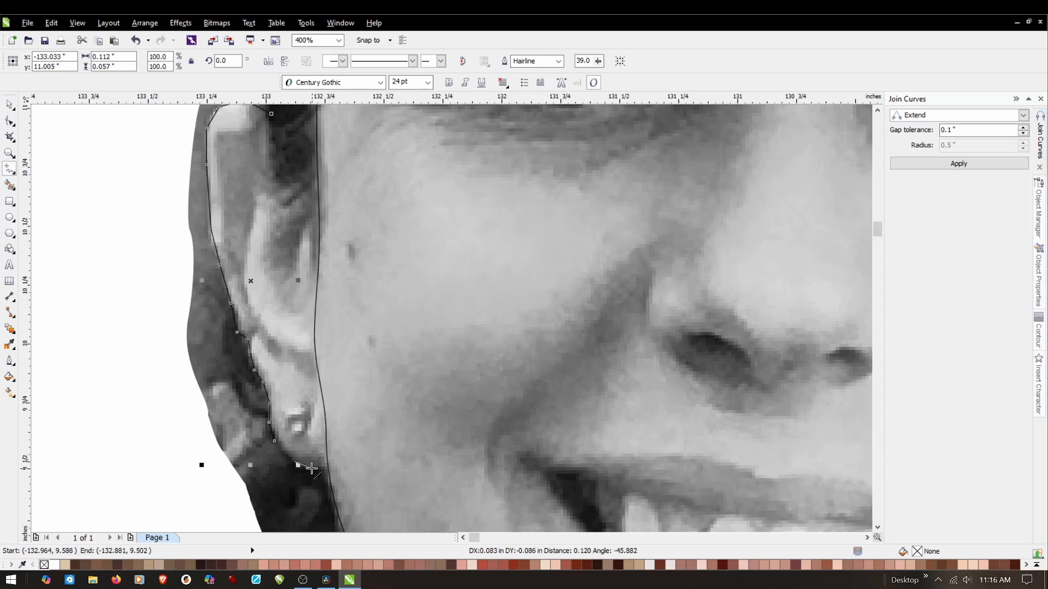
click(312, 468)
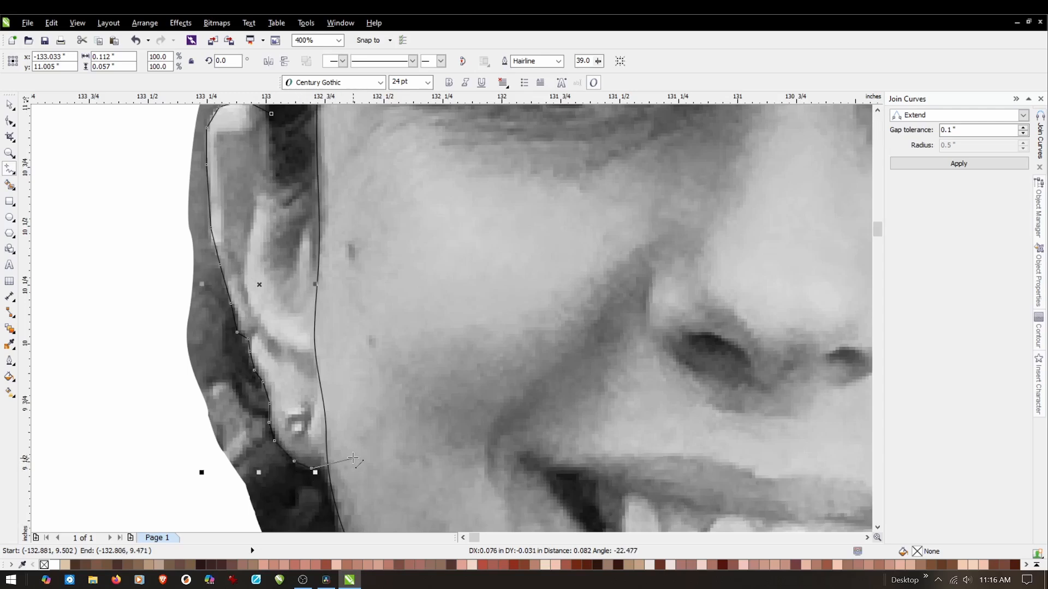
double_click(352, 459)
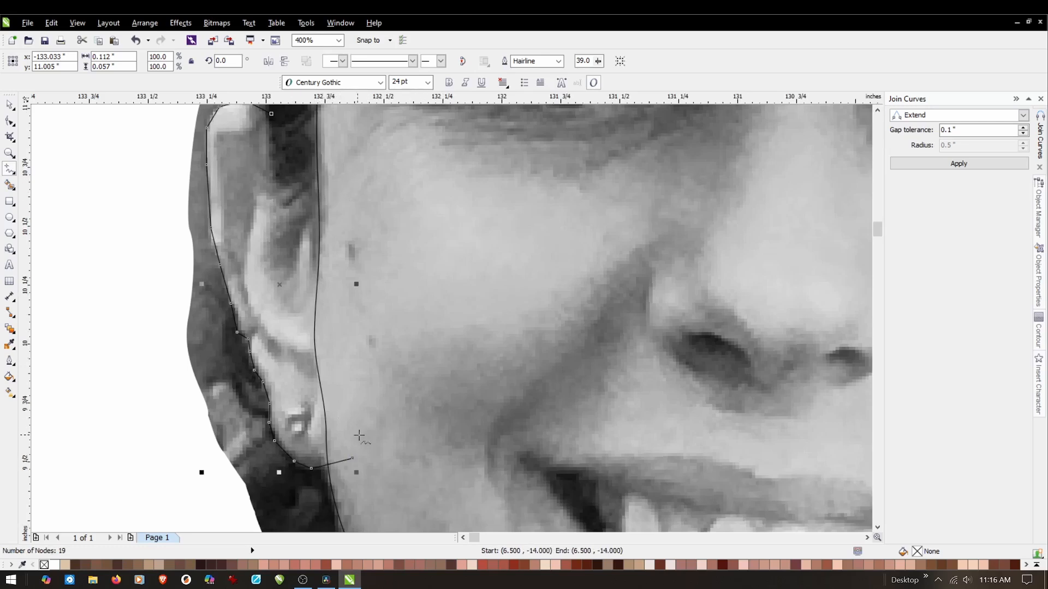
Convert all segments of the left ear line to curves and make all of its nodes smooth.
click(9, 105)
scroll(314, 352, down, 2)
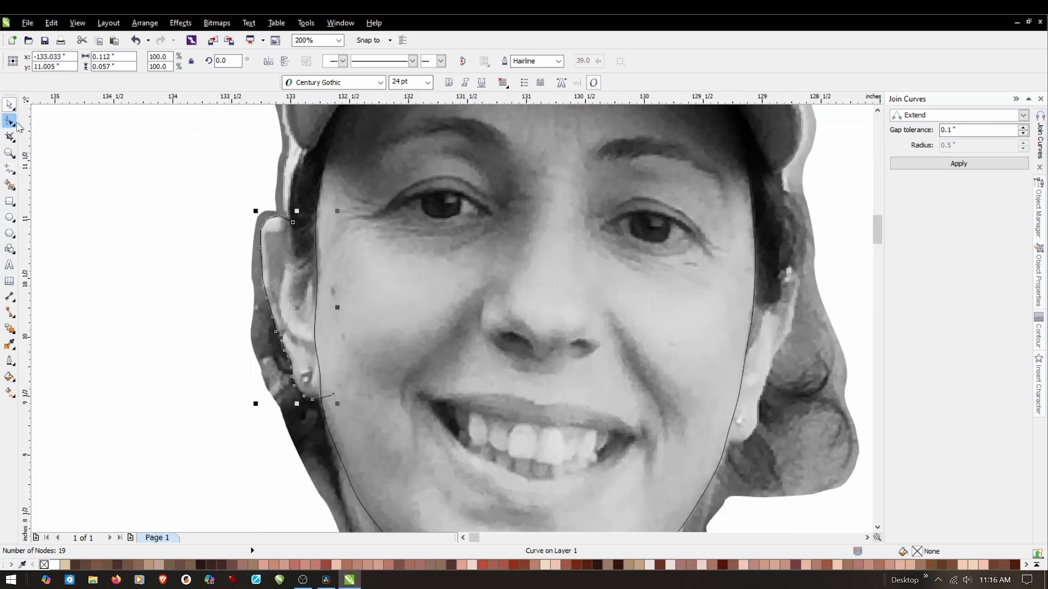
click(84, 145)
click(10, 121)
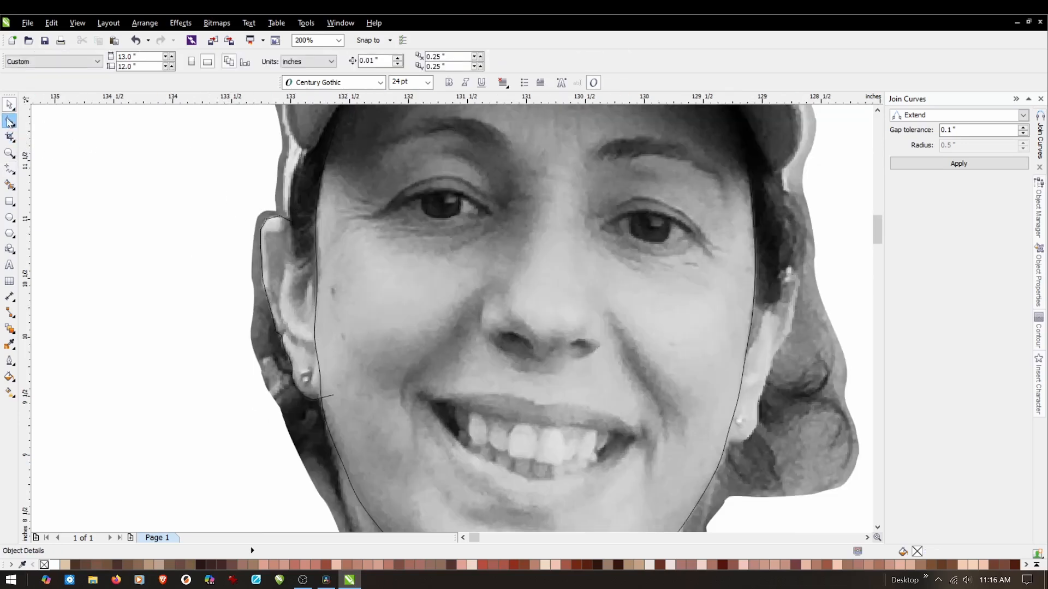
click(266, 224)
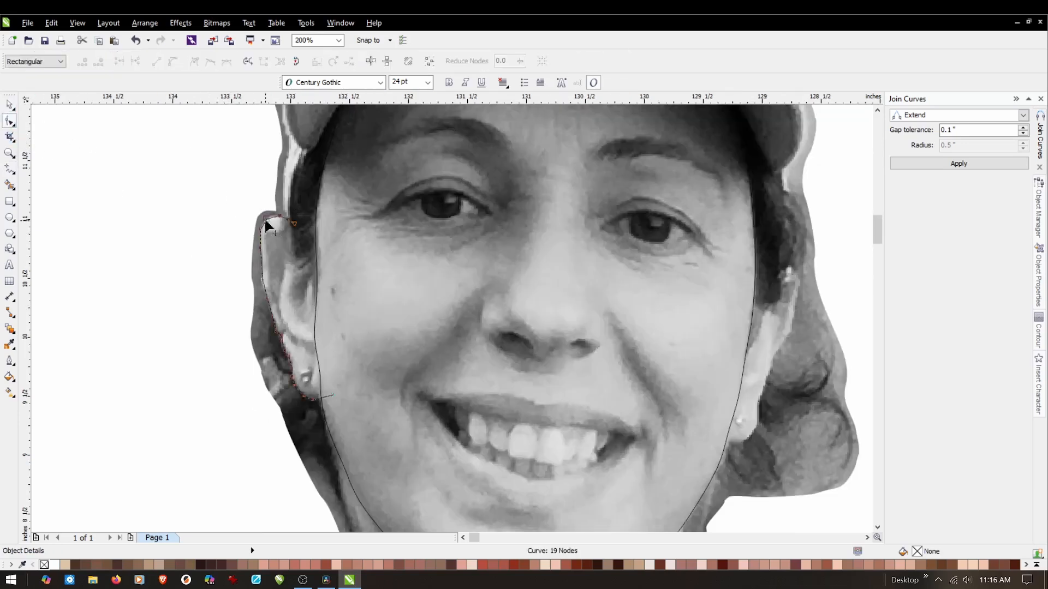
drag(231, 187, 366, 426)
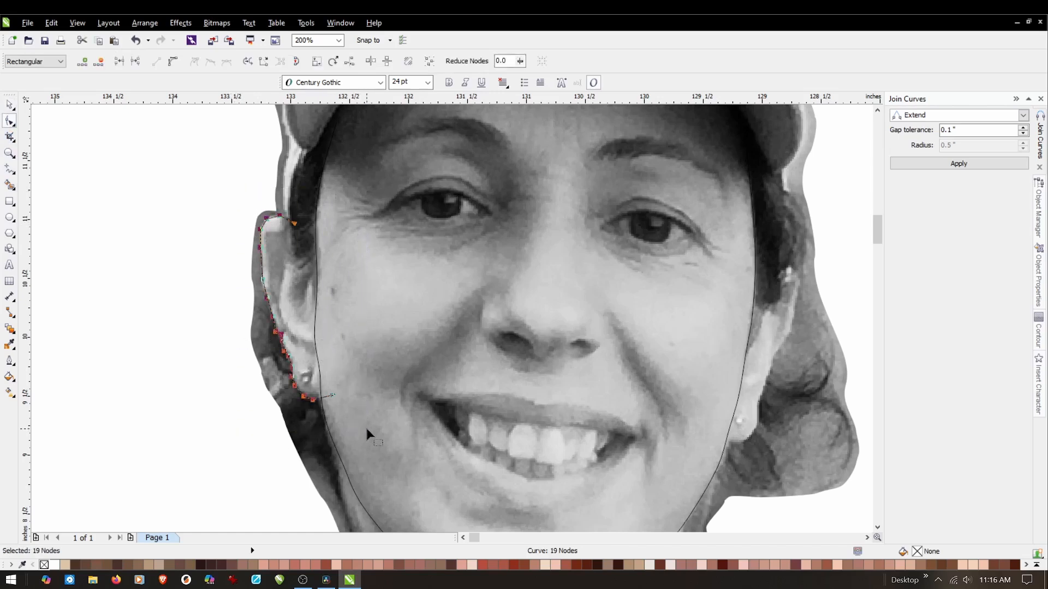
right_click(313, 405)
click(350, 250)
right_click(212, 276)
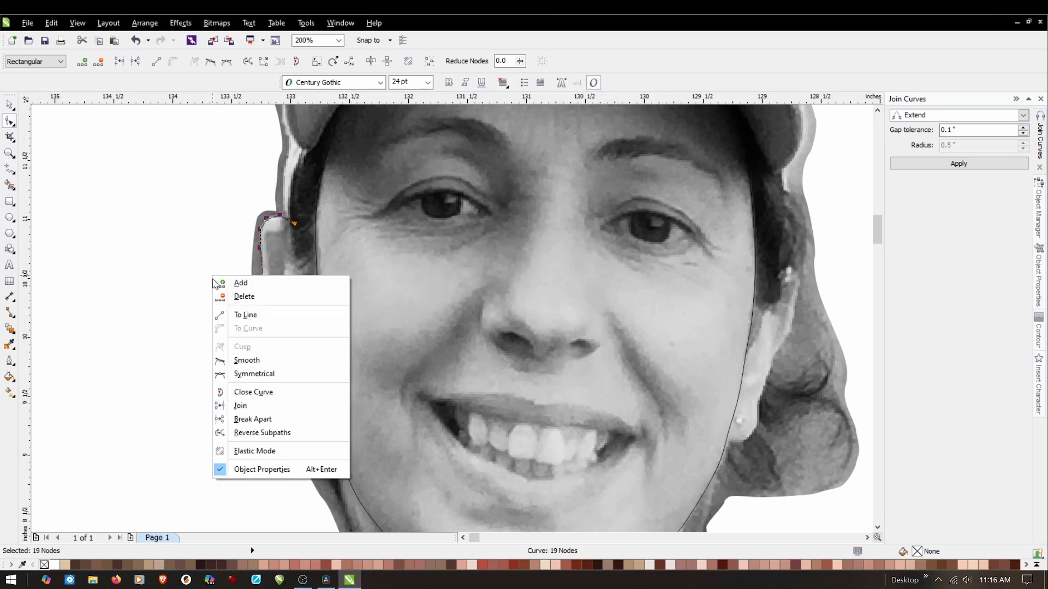
click(241, 361)
click(218, 224)
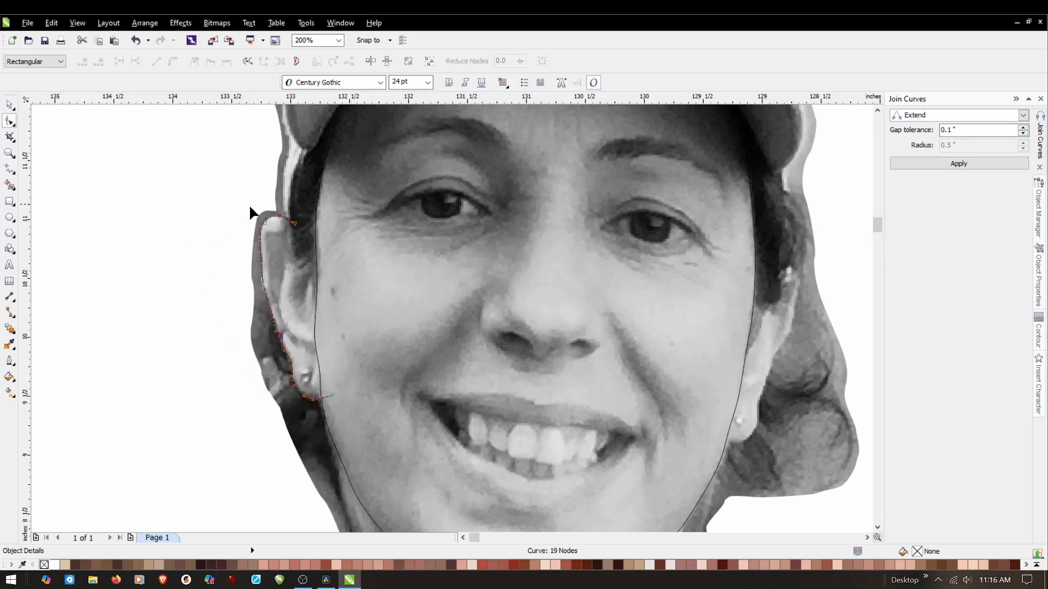
Refine the ear curve's upper outer edge by adjusting a node handle so that it runs straighter along the ear.
scroll(253, 213, up, 3)
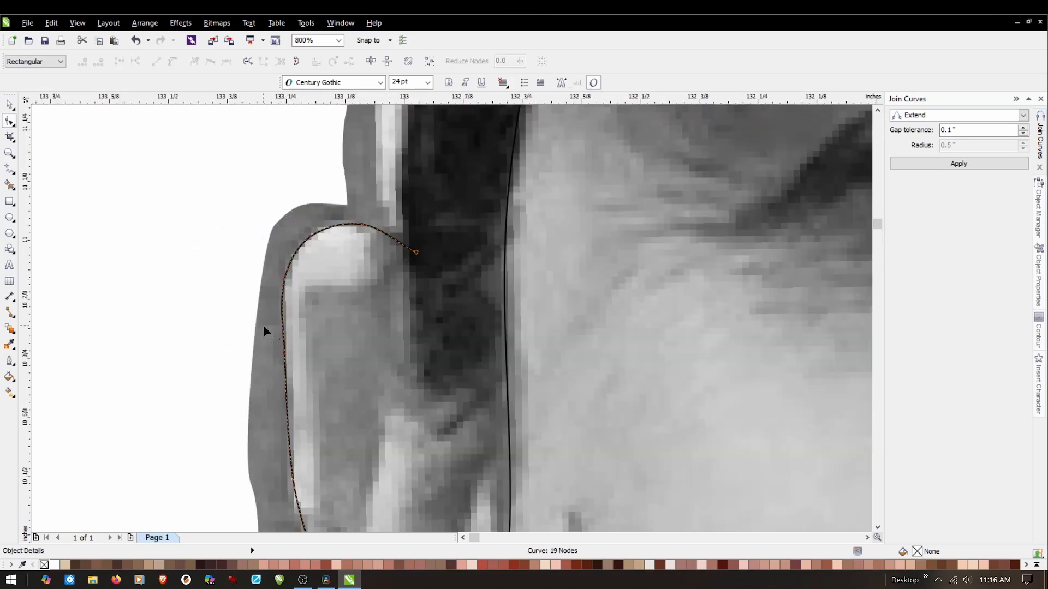
click(284, 354)
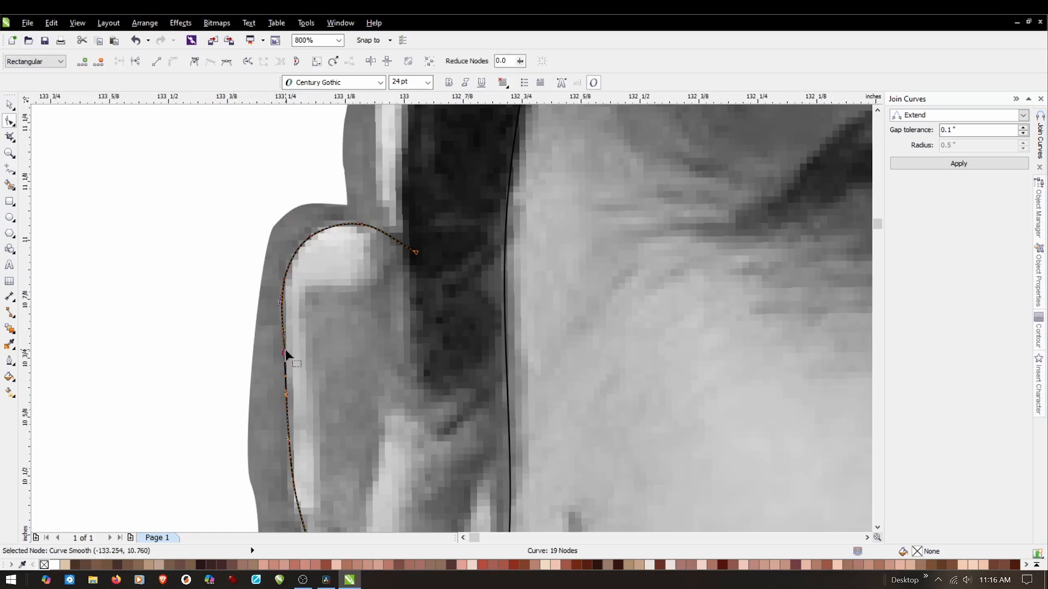
scroll(284, 352, up, 1)
drag(280, 308, 283, 302)
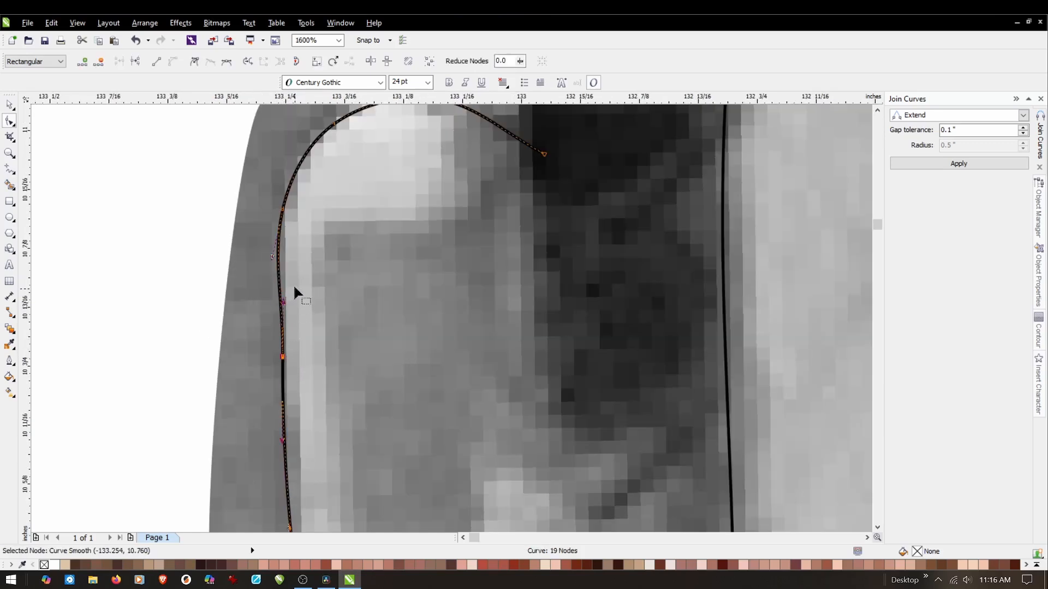
Adjust the ear curve's nodes at the notch above the lobe and just below it to fit the ear edge.
scroll(296, 284, down, 1)
scroll(297, 286, down, 1)
scroll(324, 450, up, 1)
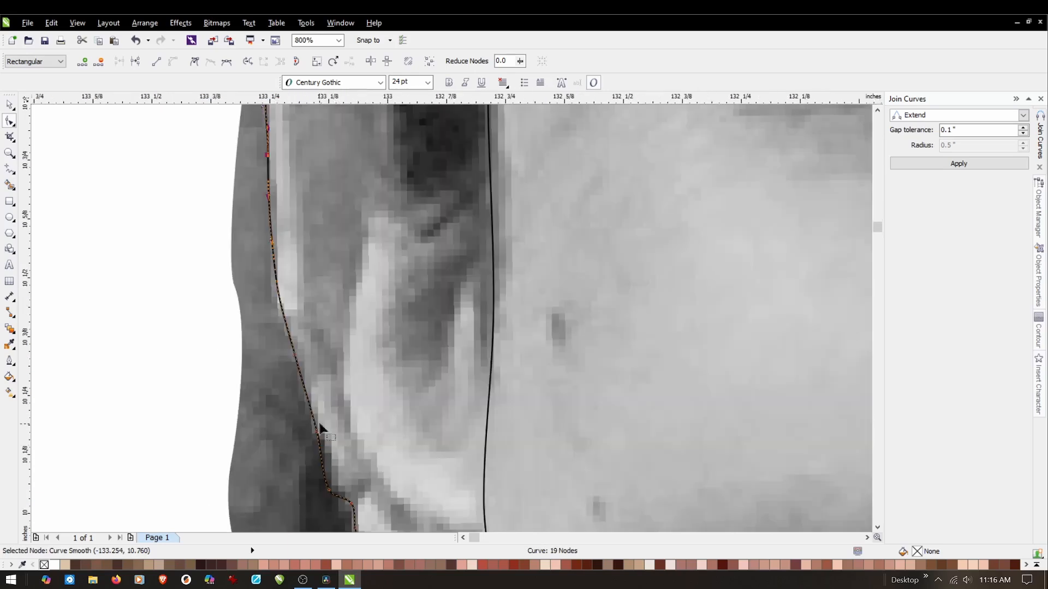
scroll(322, 449, up, 1)
drag(306, 358, 316, 351)
scroll(317, 347, down, 1)
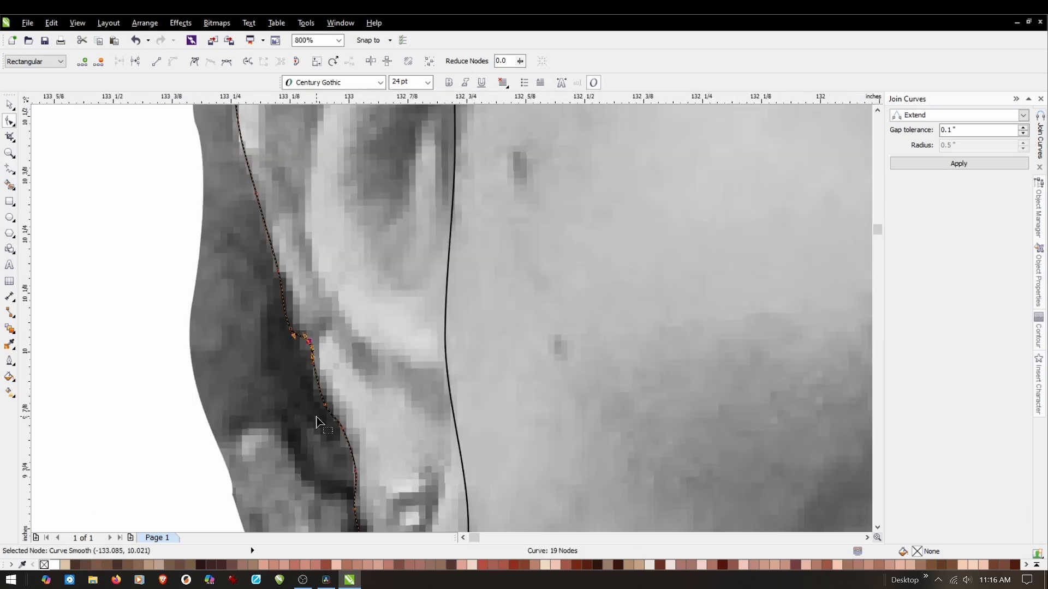
scroll(316, 421, up, 1)
drag(326, 391, 312, 327)
Smooth the ear curve beside the earring by moving its node slightly outward and repositioning the curve just above it.
scroll(312, 324, down, 1)
scroll(311, 325, down, 1)
scroll(334, 426, up, 1)
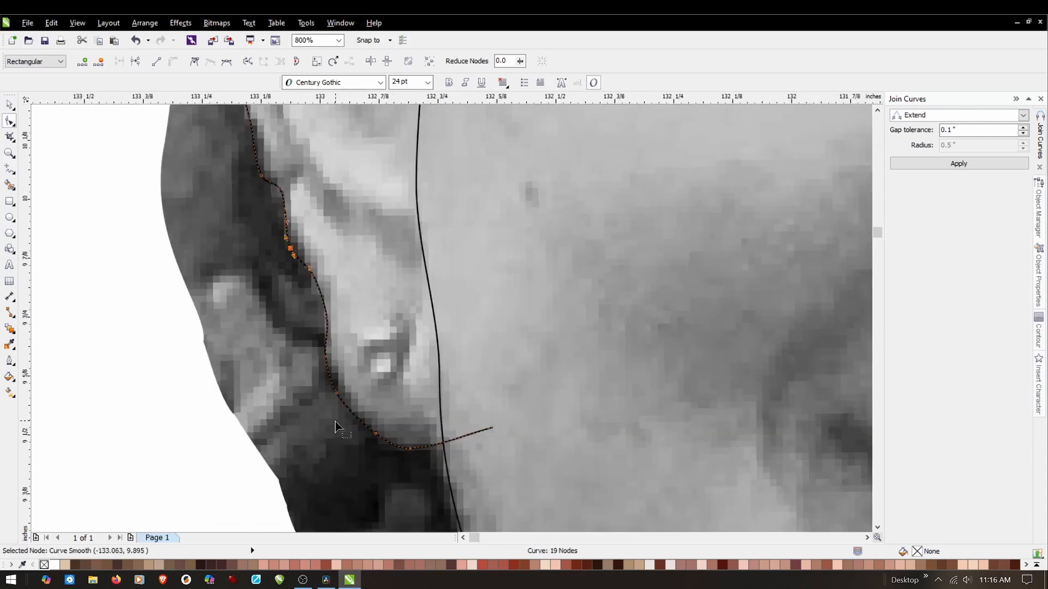
scroll(335, 334, up, 1)
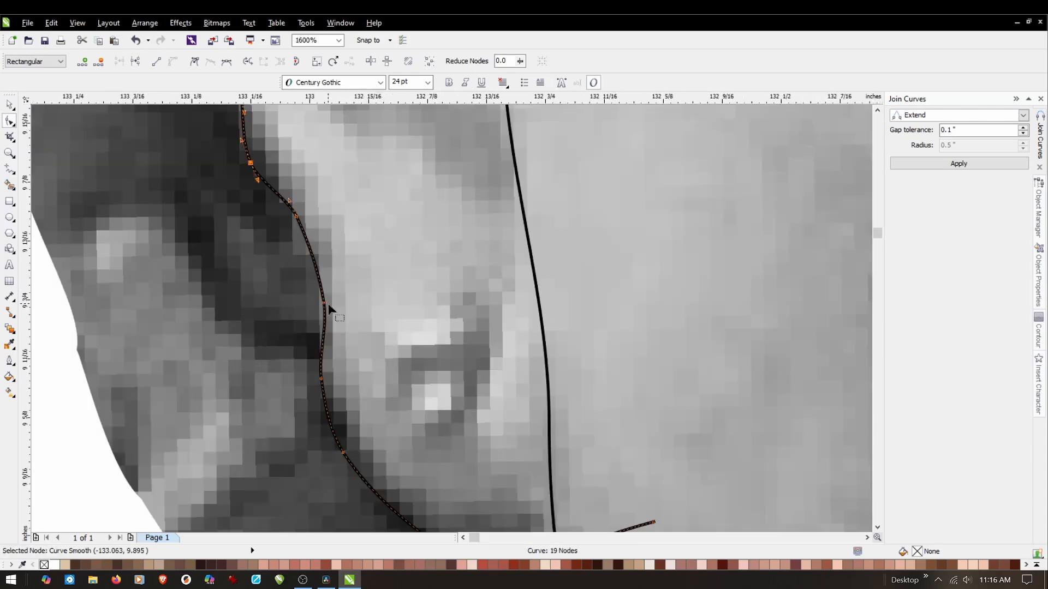
drag(323, 304, 318, 301)
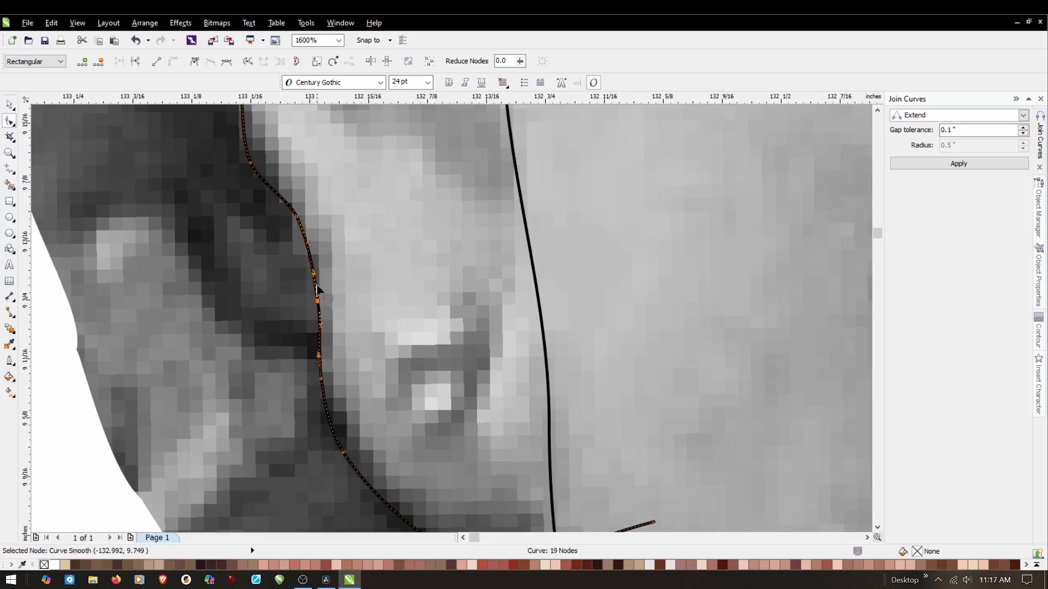
drag(309, 243, 315, 251)
scroll(330, 278, down, 1)
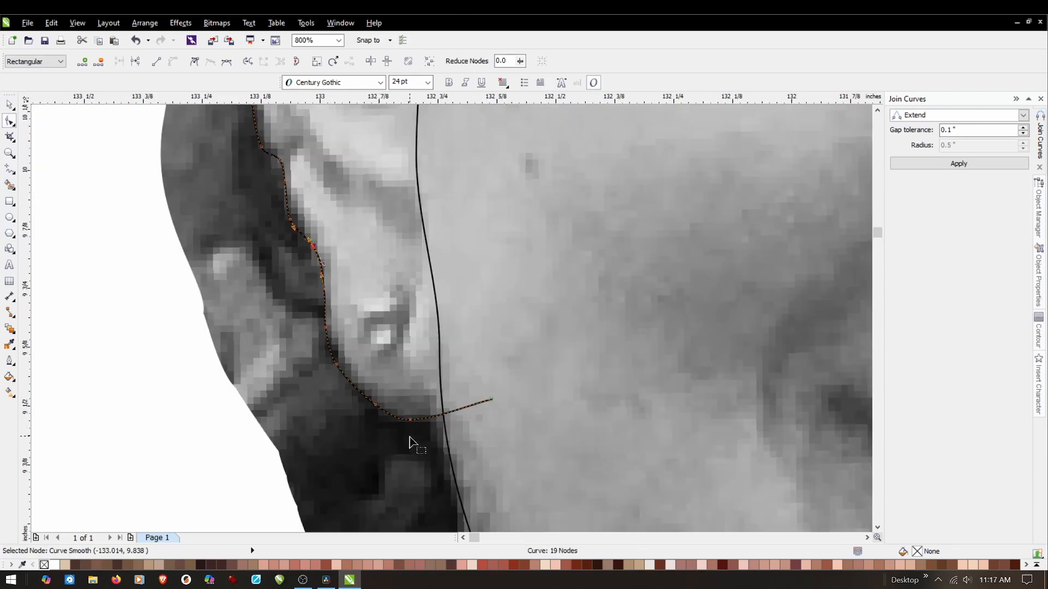
Round the bottom of the lobe by tilting the handle of the ear curve's lowest node slightly upward.
scroll(411, 437, up, 1)
click(410, 403)
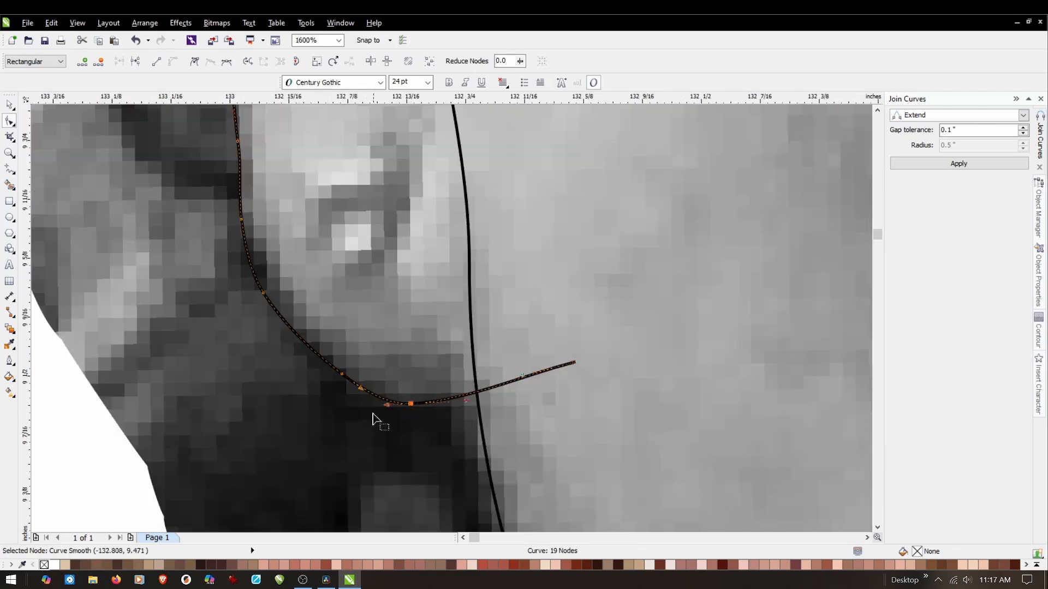
drag(384, 404, 384, 399)
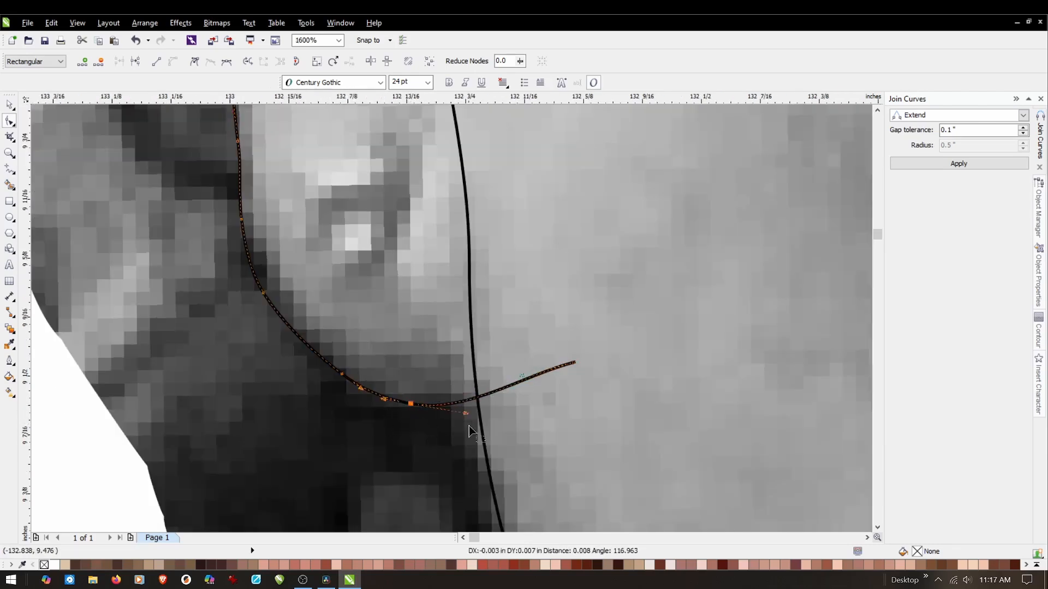
Delete the ear curve's excess tail where it crosses inside the face outline below the lobe, using Virtual Segment Delete.
scroll(261, 288, down, 1)
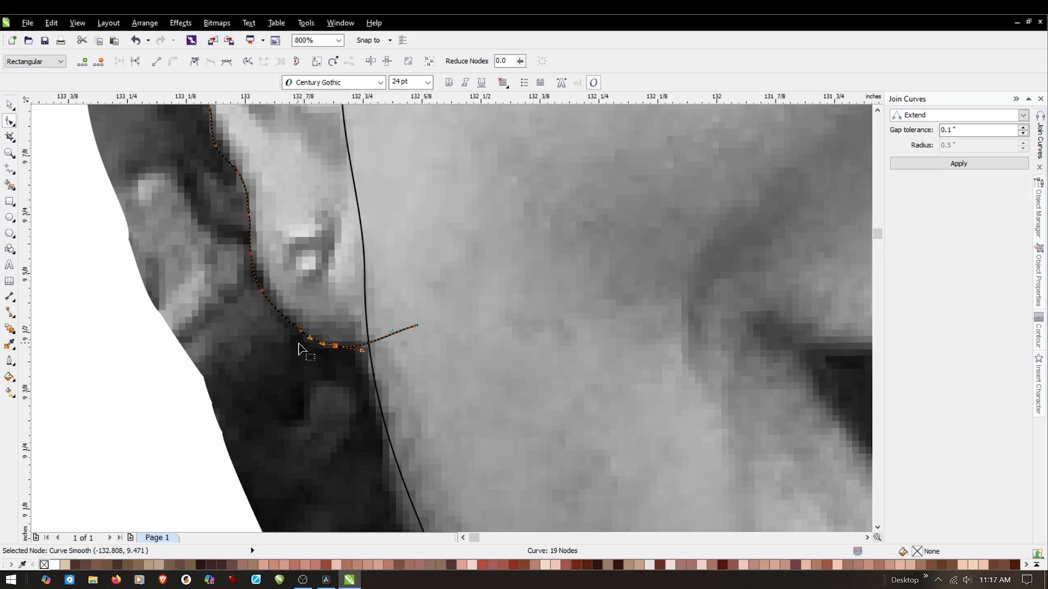
click(11, 105)
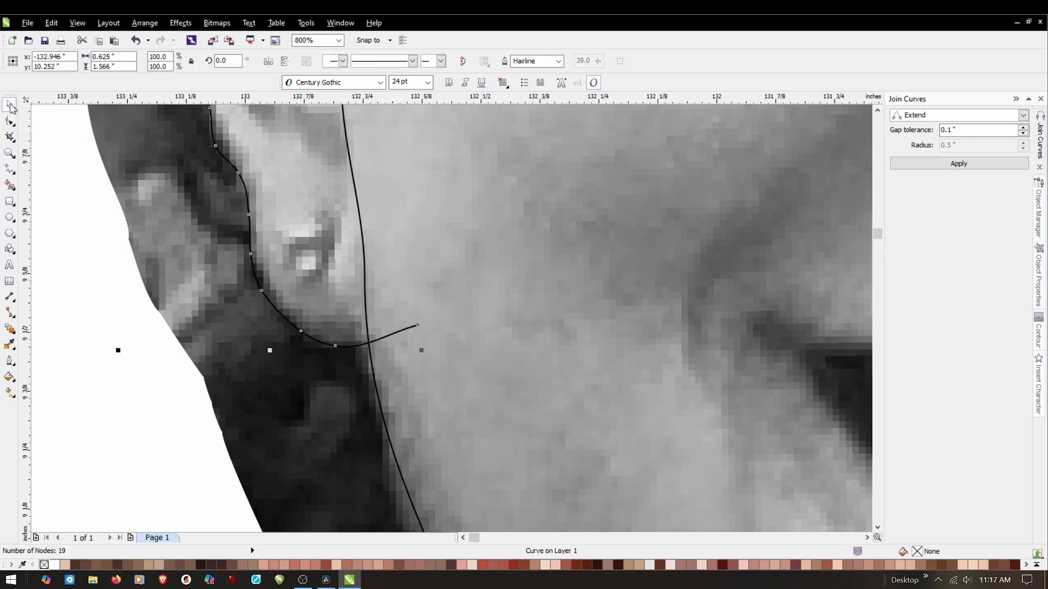
click(83, 252)
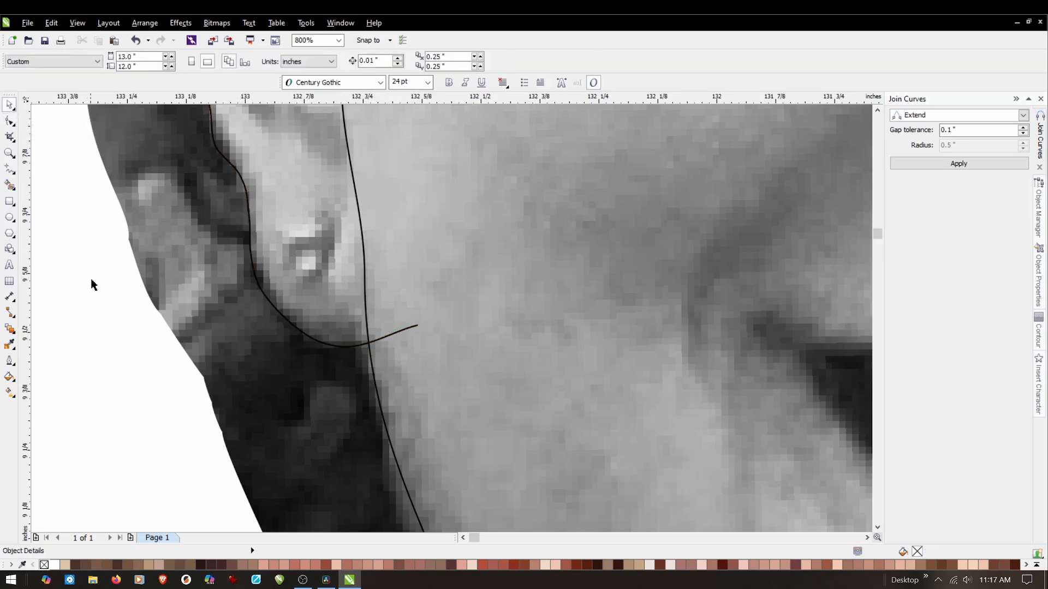
click(12, 138)
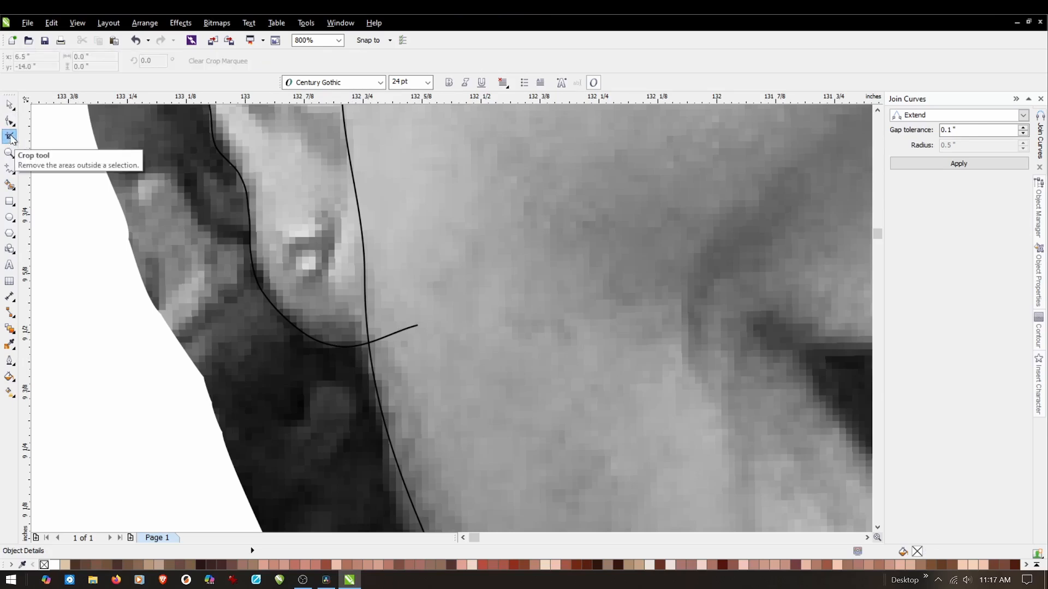
click(12, 139)
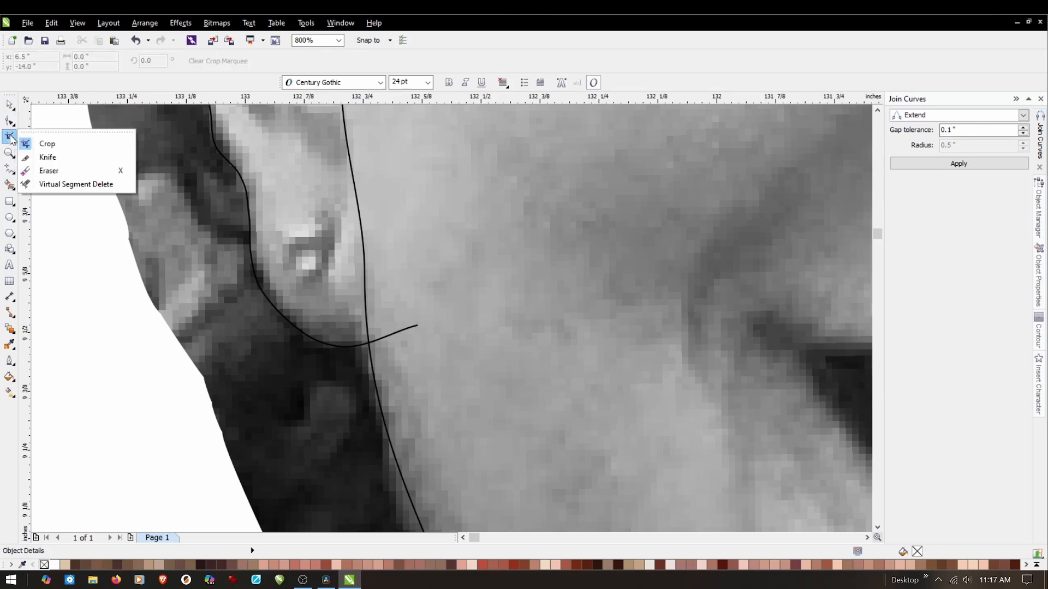
click(48, 186)
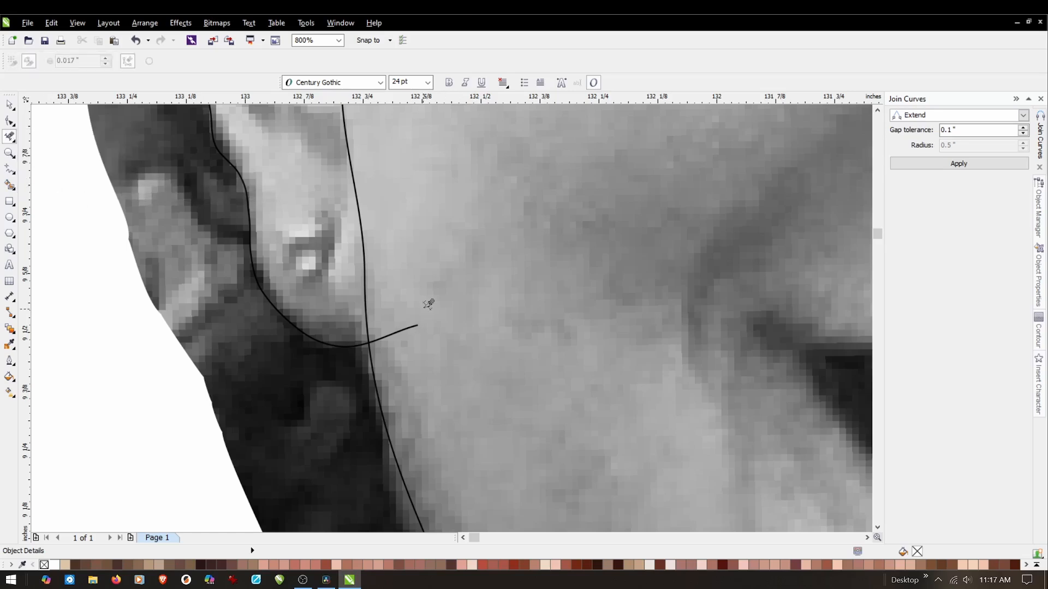
click(397, 334)
Trace the lower edge of the upper lip above the teeth with connected Freehand segments from the mouth's left corner to its right corner.
scroll(415, 332, down, 3)
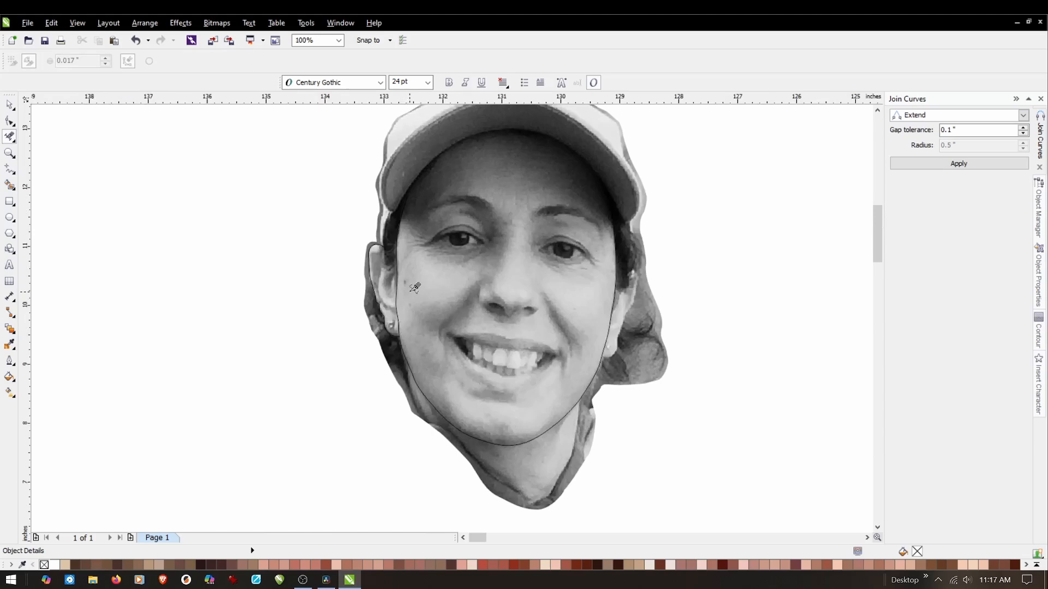
scroll(450, 367, up, 1)
scroll(740, 380, up, 1)
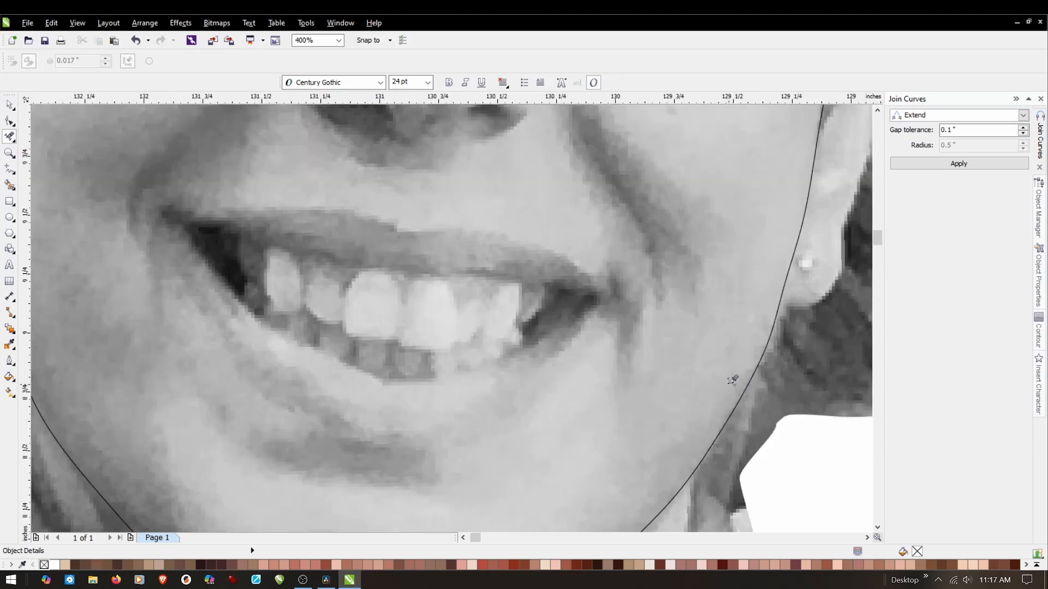
click(11, 170)
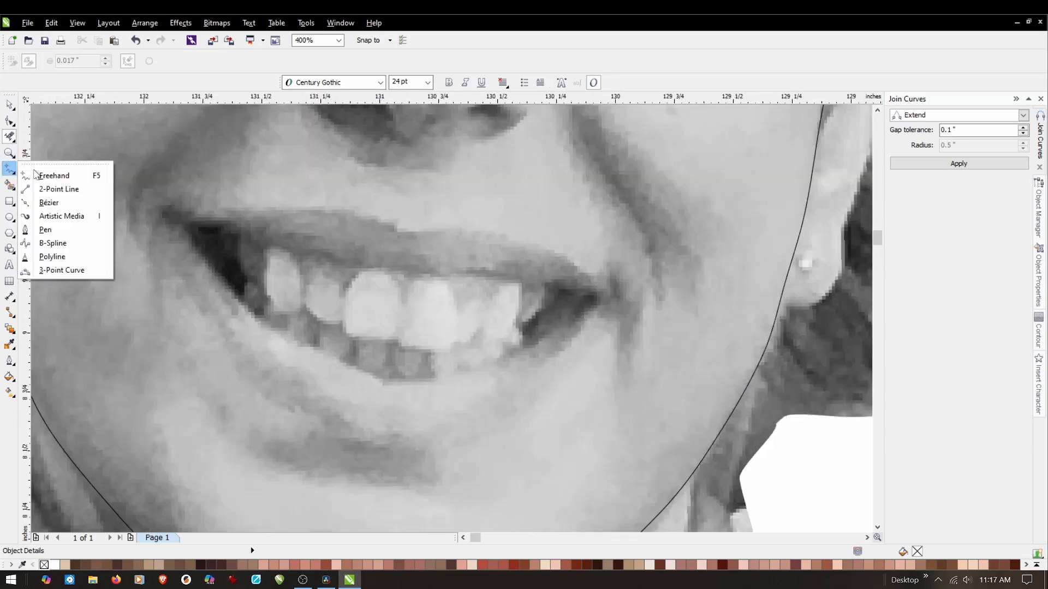
click(36, 175)
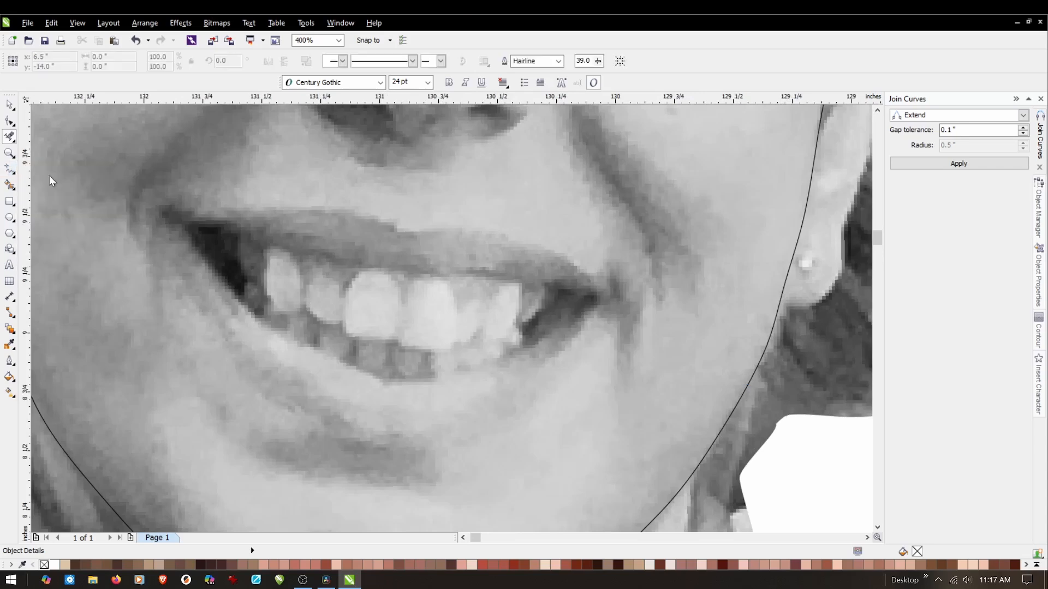
click(182, 225)
double_click(243, 238)
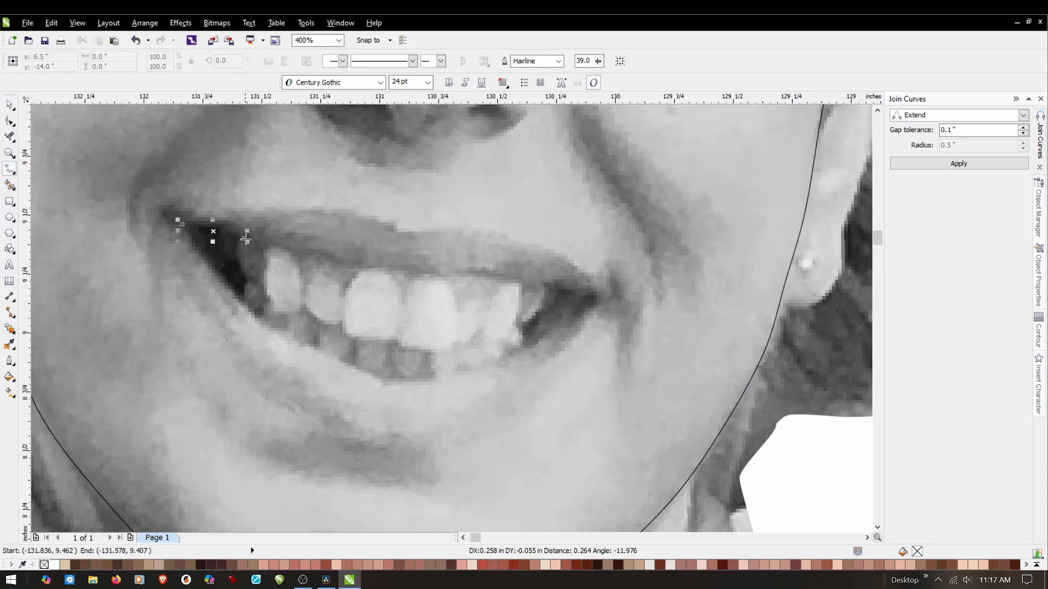
double_click(286, 252)
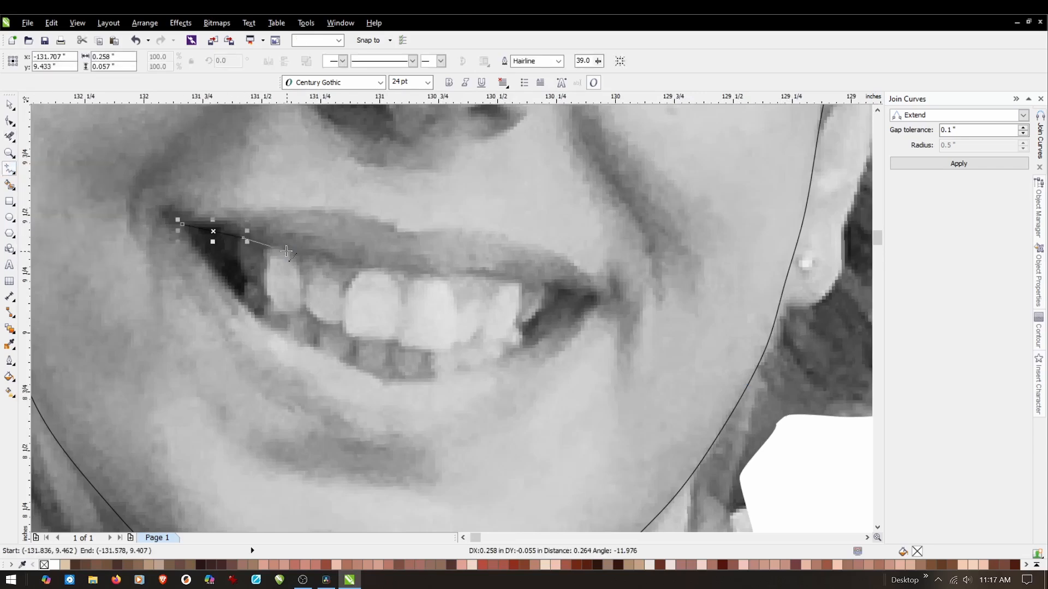
double_click(315, 253)
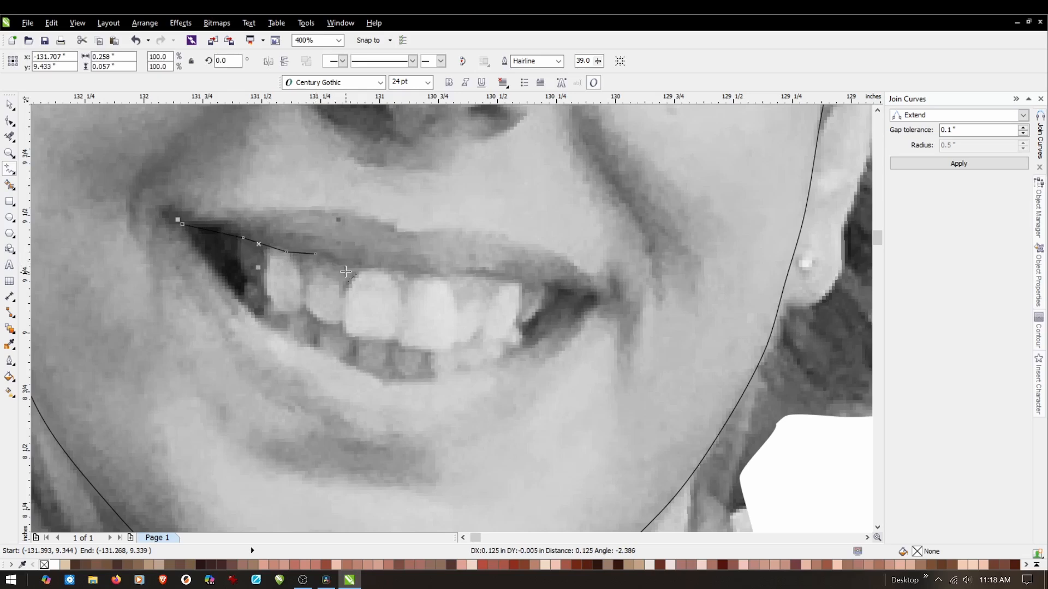
double_click(334, 263)
double_click(364, 269)
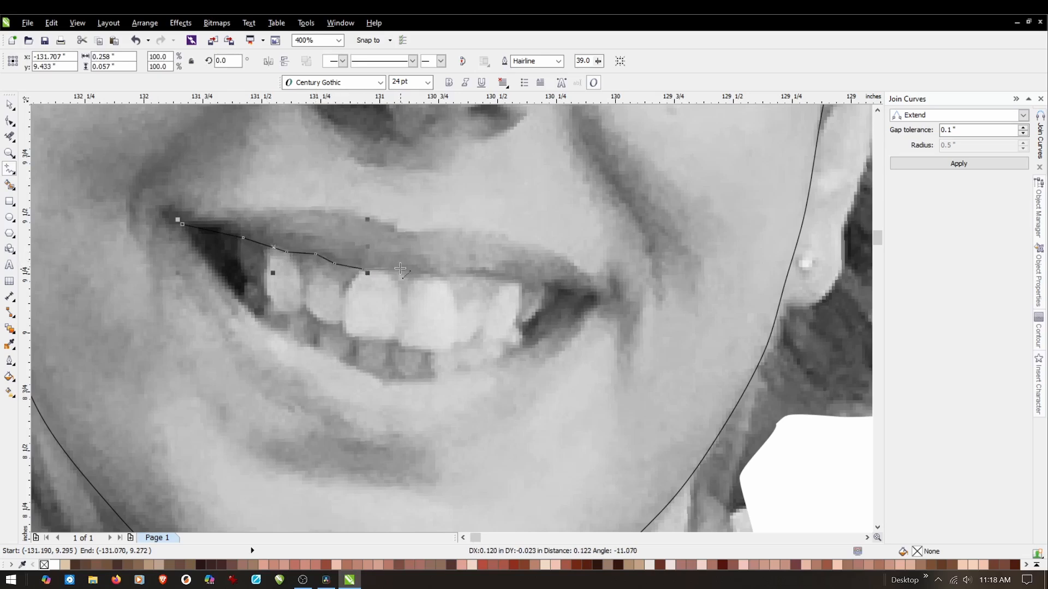
double_click(402, 270)
double_click(413, 276)
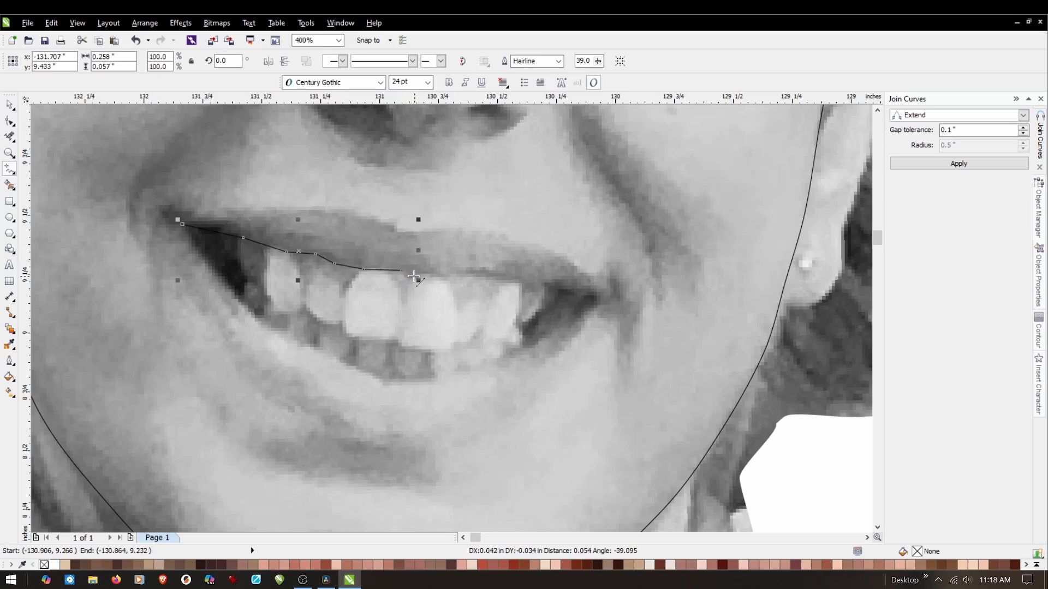
double_click(432, 274)
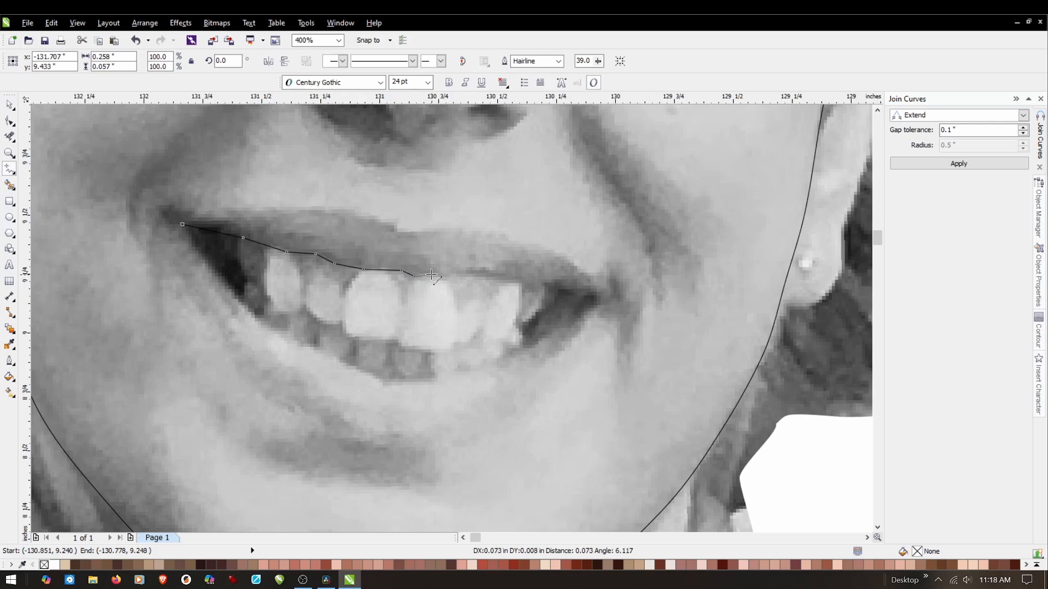
double_click(468, 275)
double_click(510, 281)
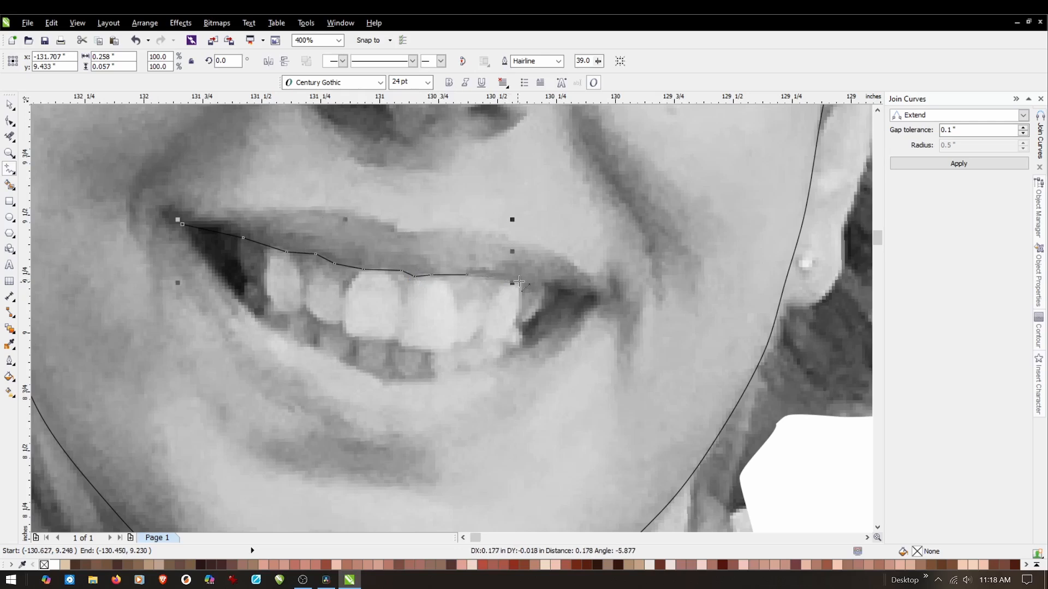
double_click(547, 288)
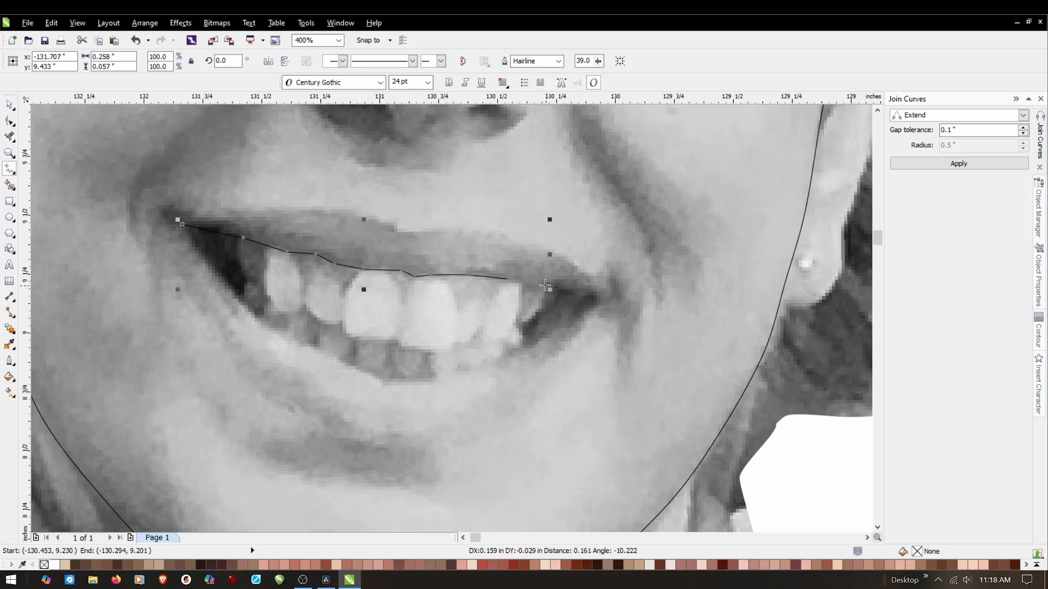
double_click(575, 293)
click(599, 298)
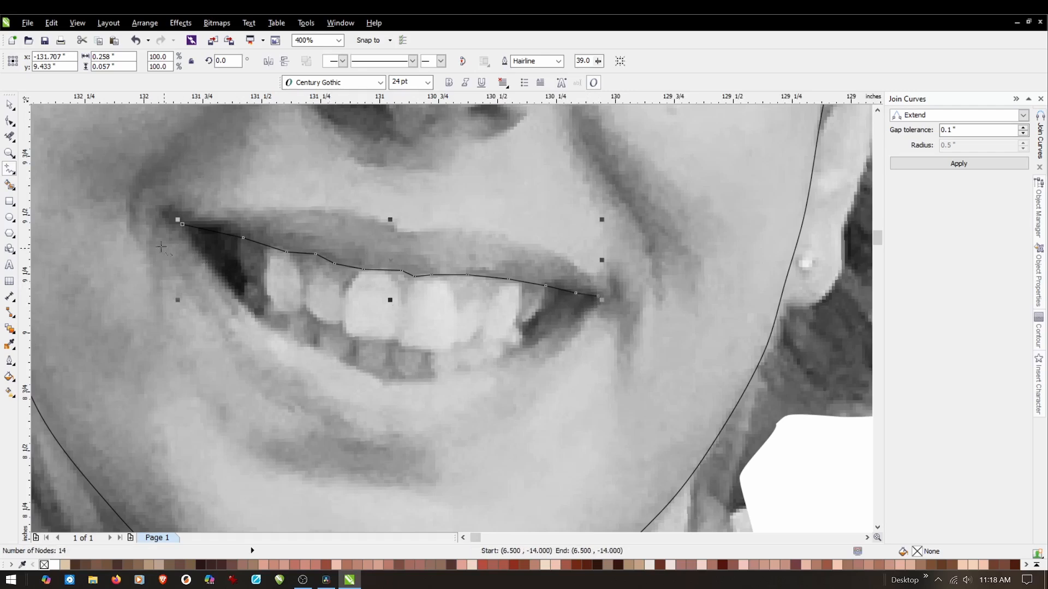
Convert all segments of the upper lip line to curves and make all its nodes smooth.
click(10, 120)
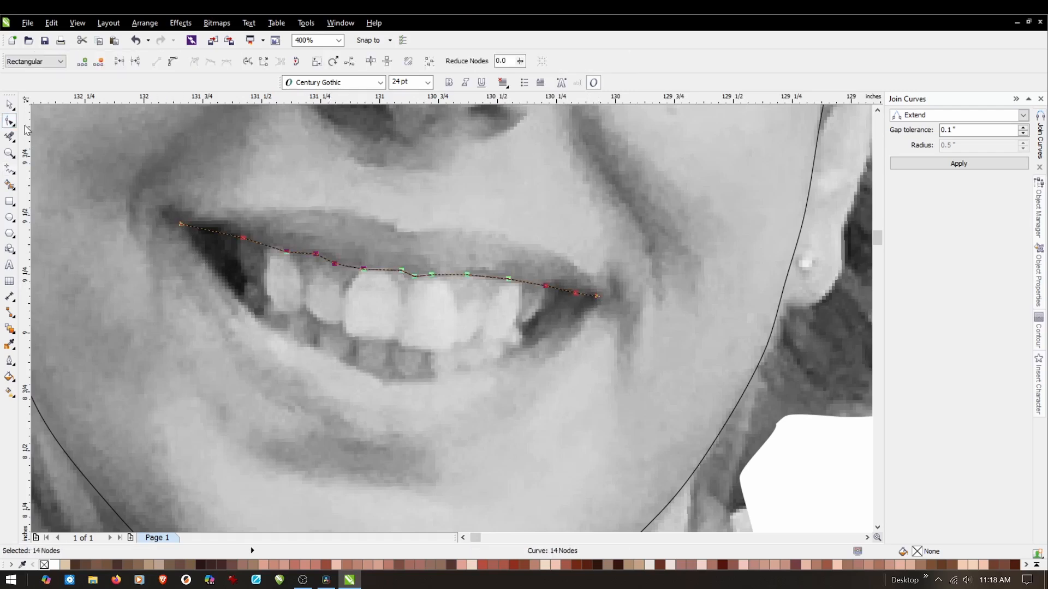
drag(138, 168, 297, 302)
drag(618, 360, 618, 358)
right_click(551, 259)
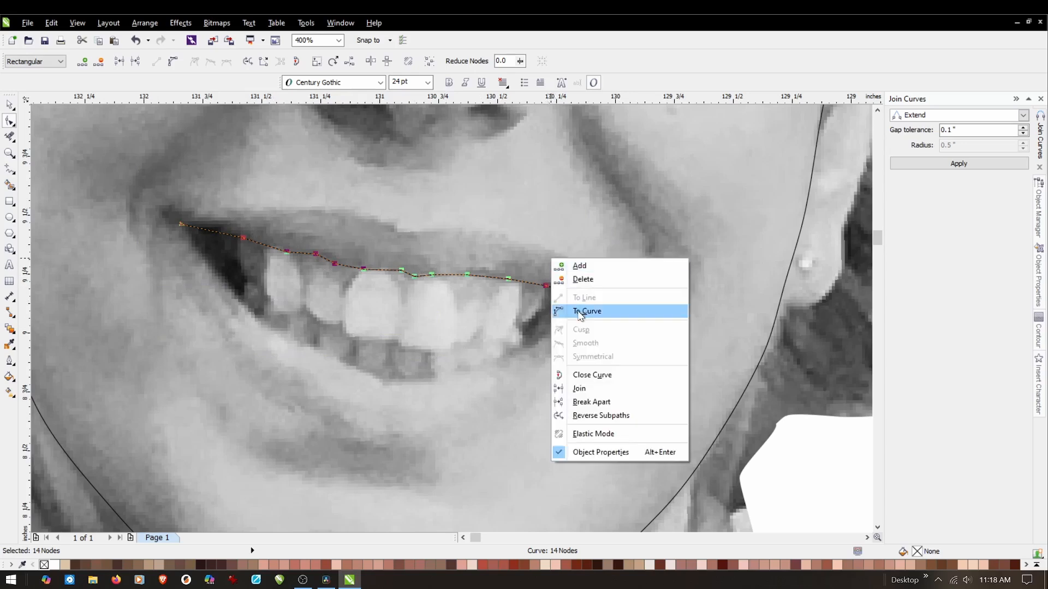
click(578, 311)
right_click(572, 252)
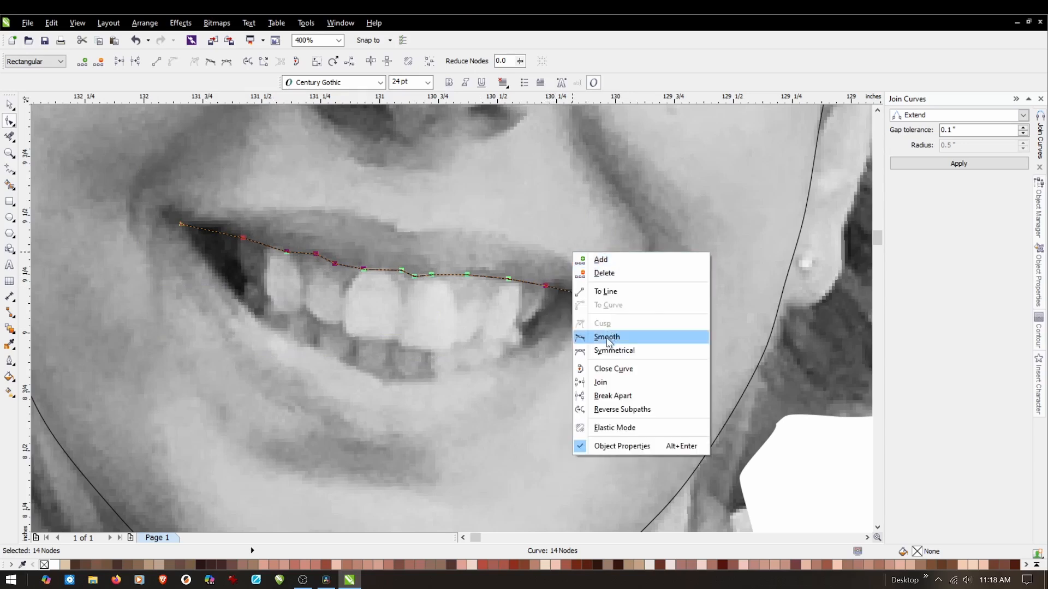
click(605, 338)
click(329, 335)
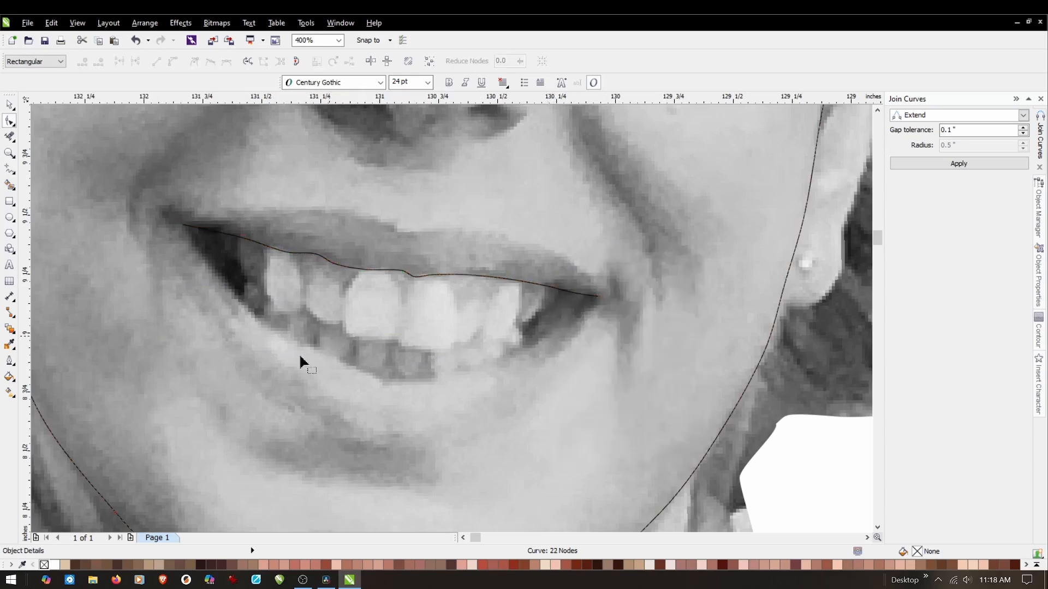
Shift the two lip line nodes above the left large front tooth together, slightly up and to the left.
scroll(381, 271, up, 2)
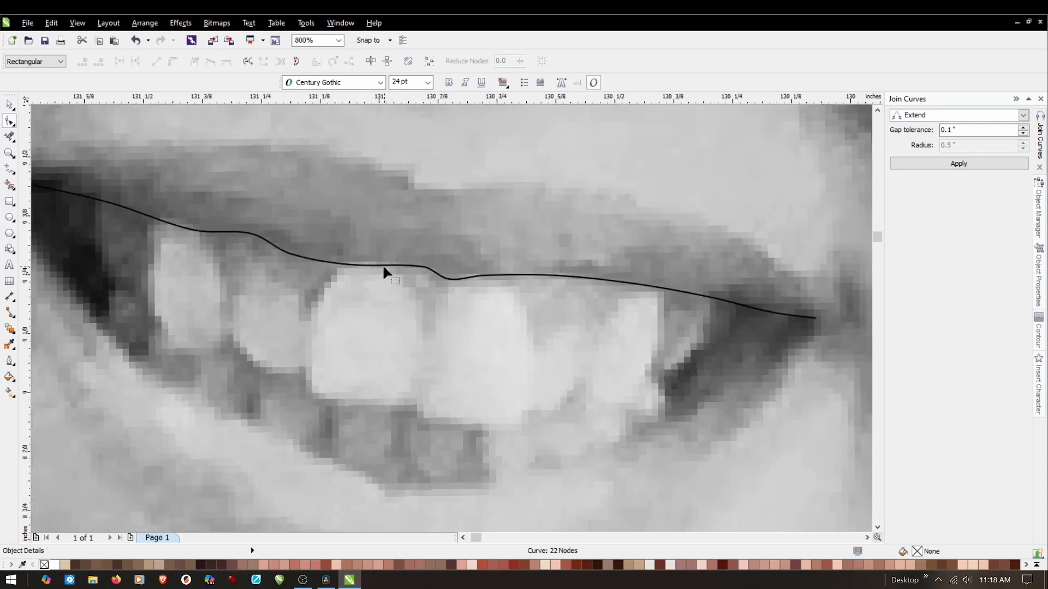
click(384, 267)
scroll(415, 256, up, 2)
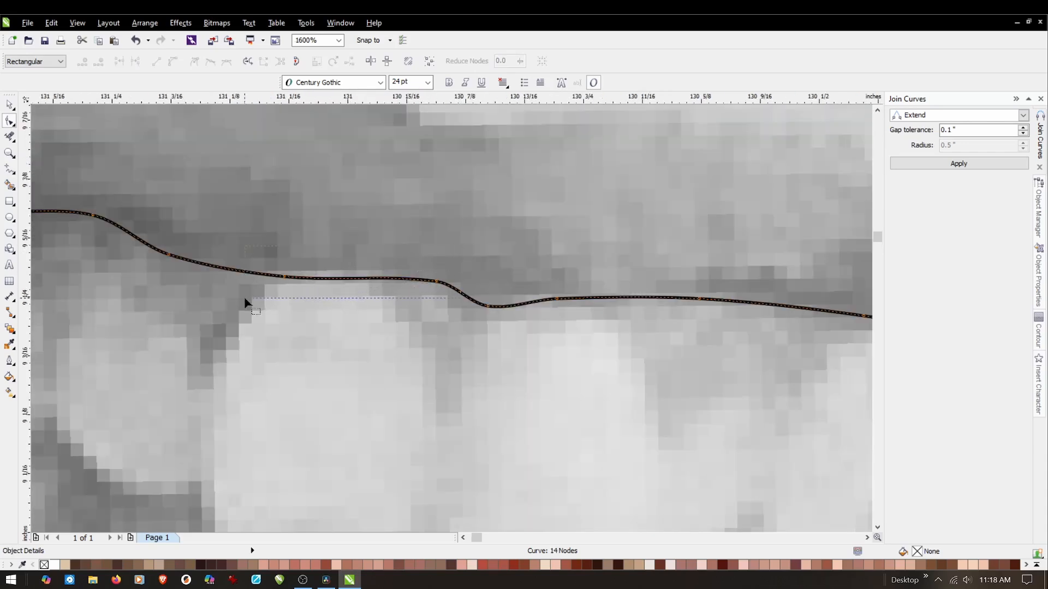
drag(245, 302, 249, 300)
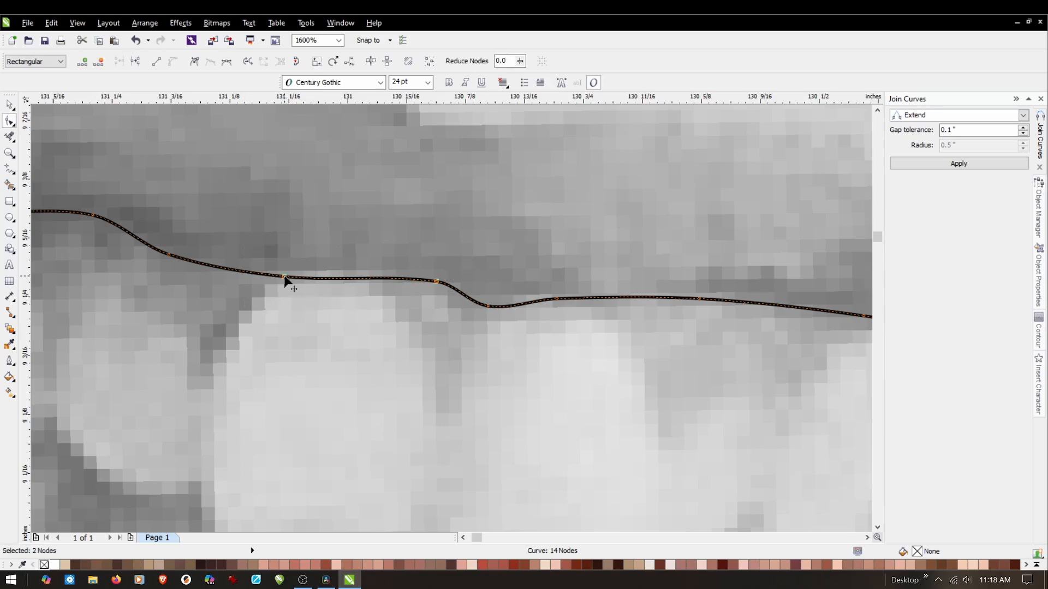
drag(284, 277, 282, 276)
scroll(334, 315, down, 2)
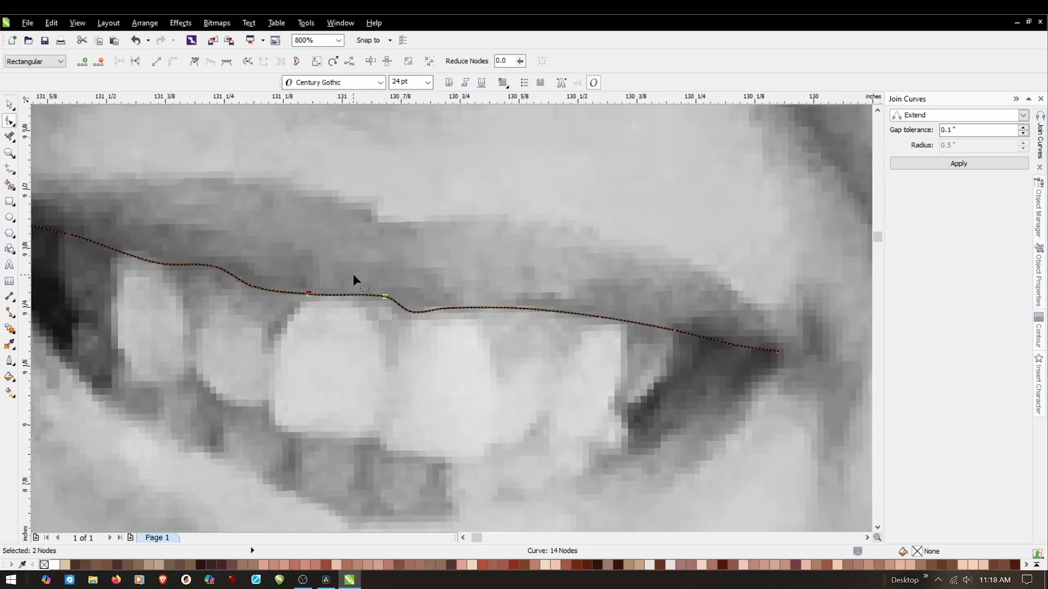
scroll(407, 363, down, 1)
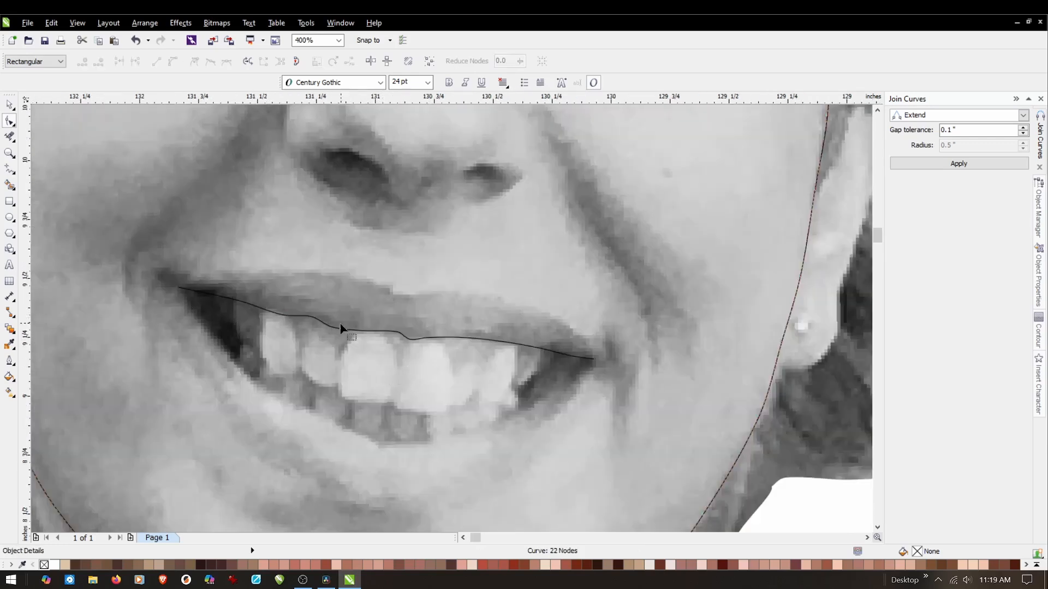
Move the lip line node above the leftmost visible tooth slightly up and left to even out the curve.
scroll(256, 326, up, 1)
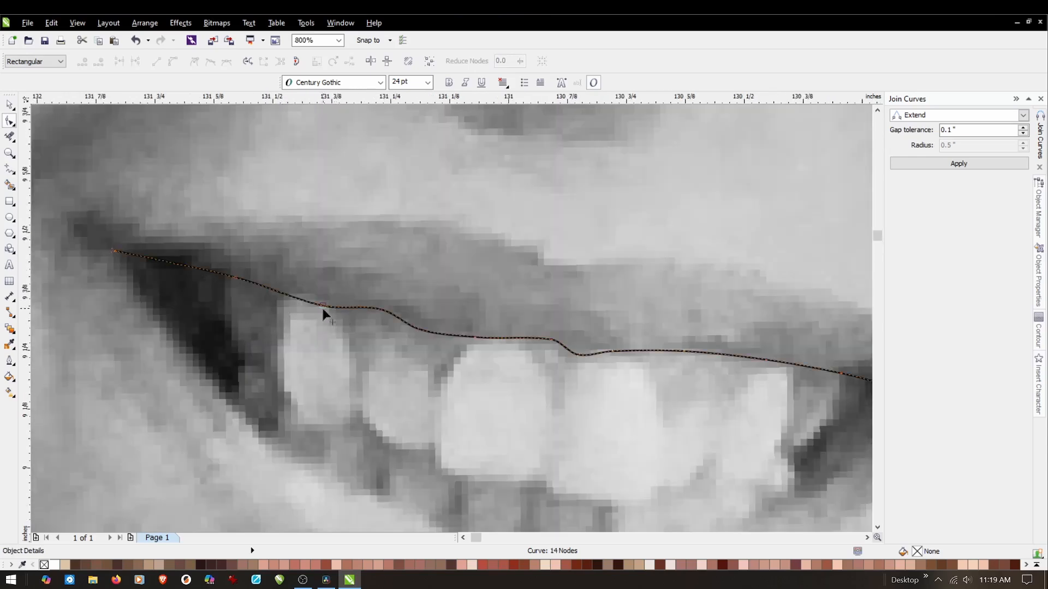
drag(322, 305, 315, 299)
scroll(293, 334, down, 1)
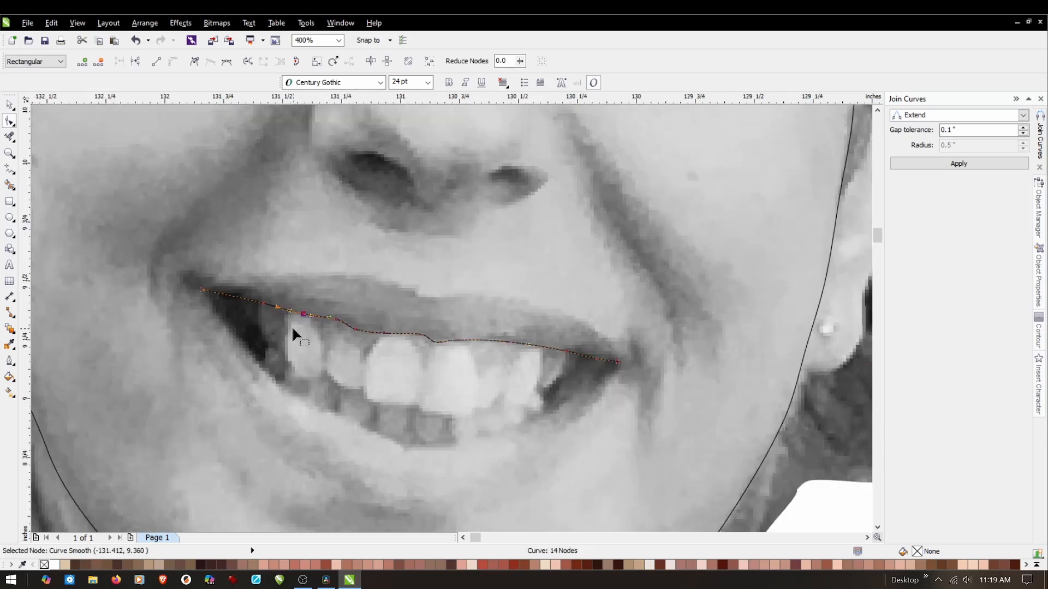
click(418, 372)
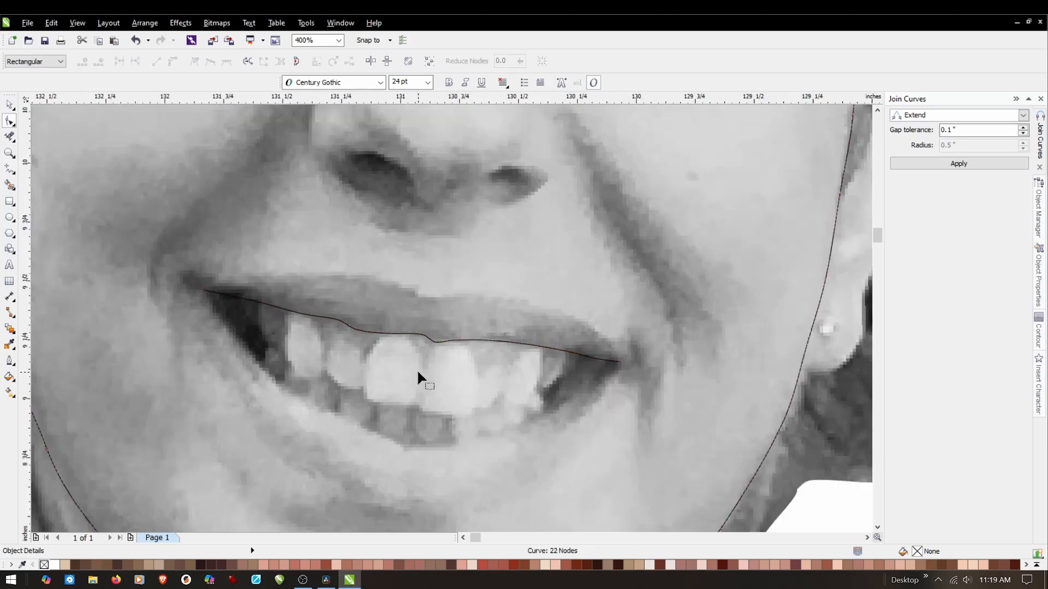
Trace the mouth opening's lower edge below the teeth with connected Freehand segments, from the mouth's left corner to its right corner.
scroll(417, 372, down, 1)
scroll(414, 374, up, 1)
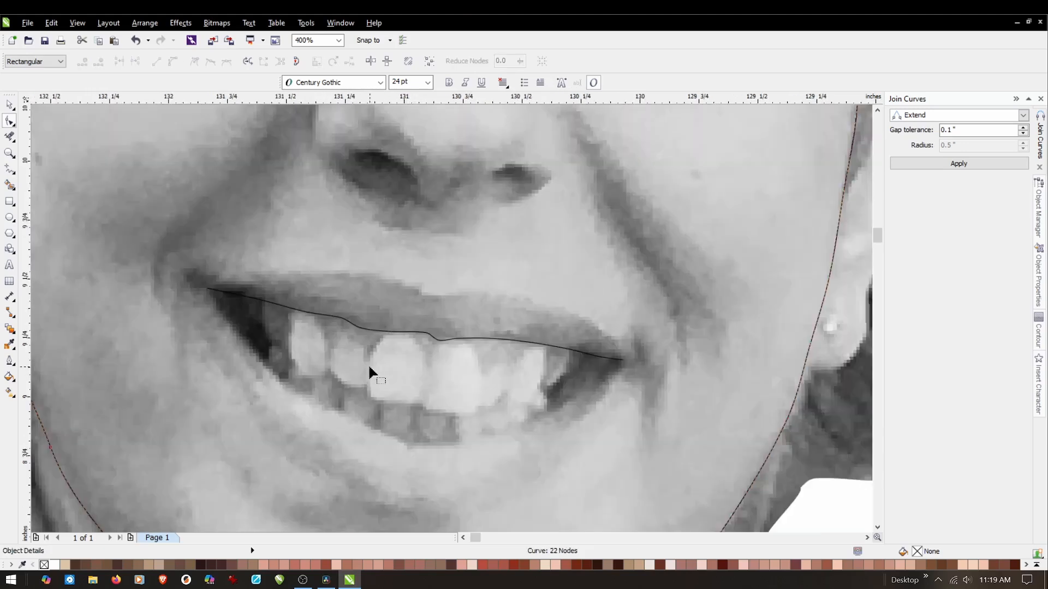
click(11, 171)
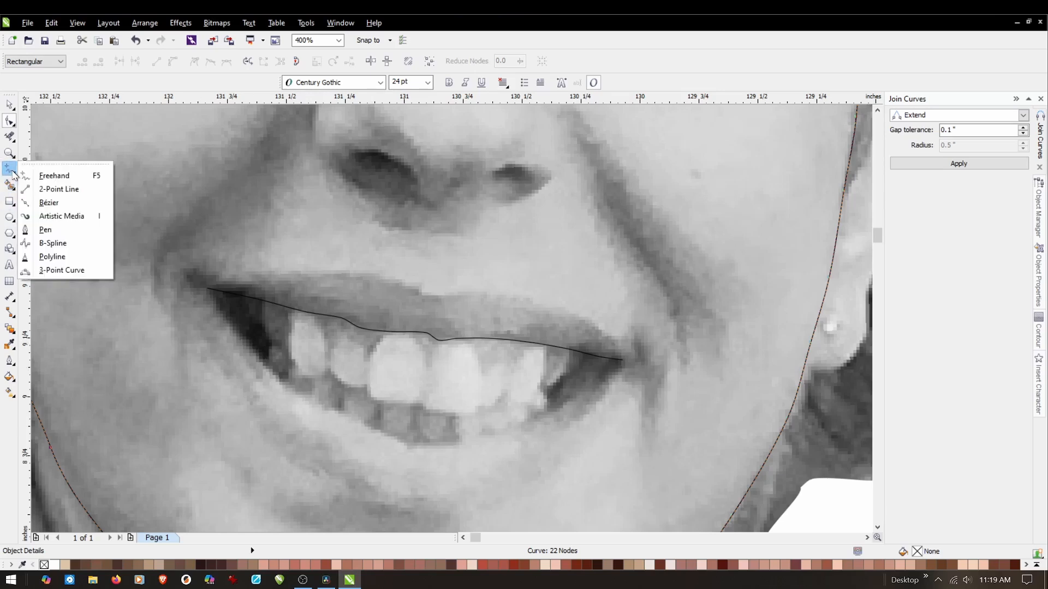
click(60, 176)
click(208, 288)
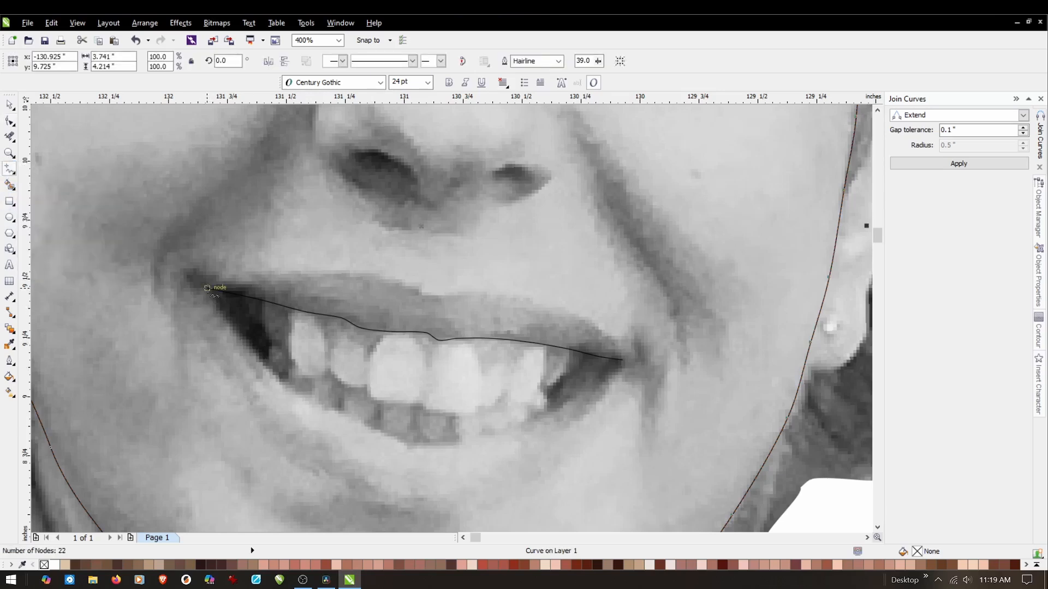
click(272, 372)
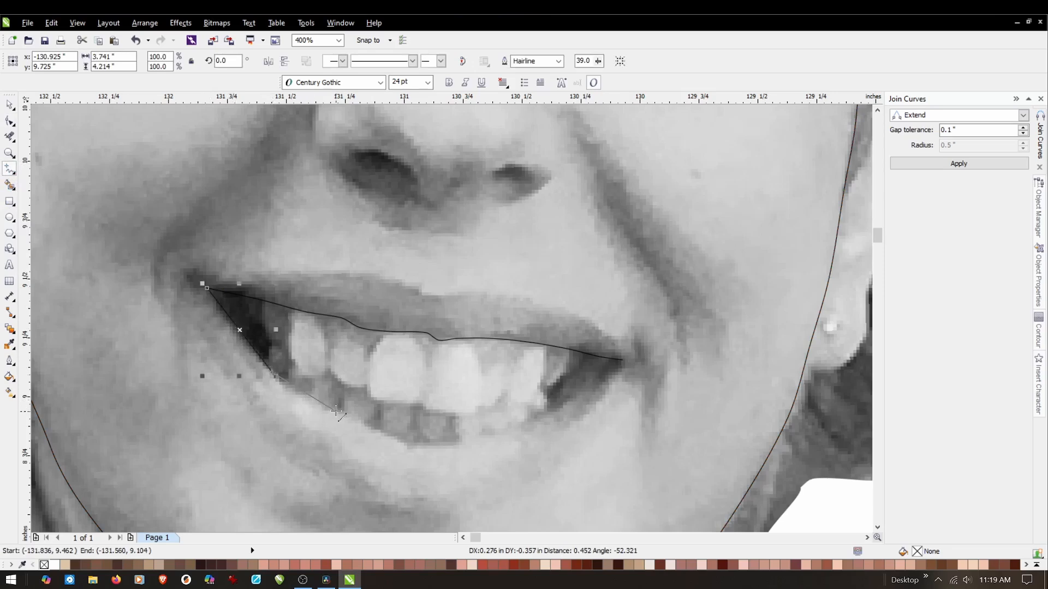
click(315, 402)
click(331, 409)
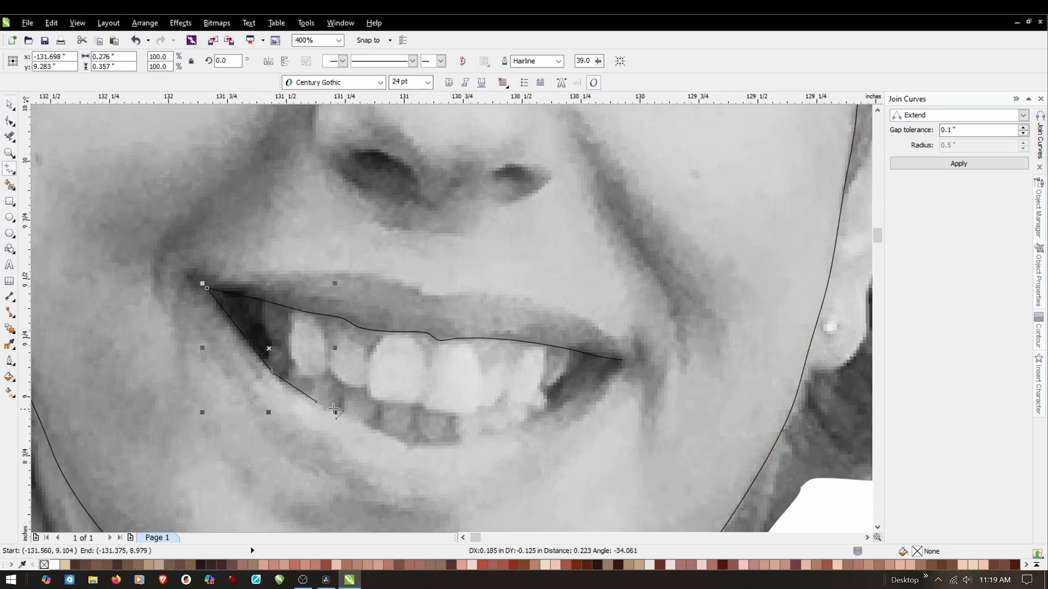
click(367, 423)
click(383, 431)
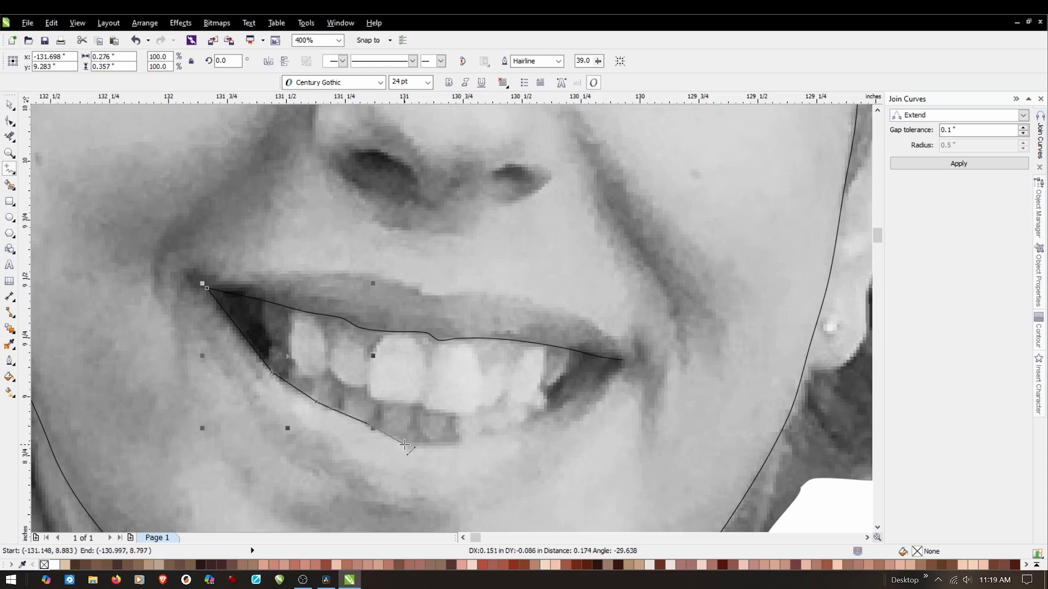
click(405, 445)
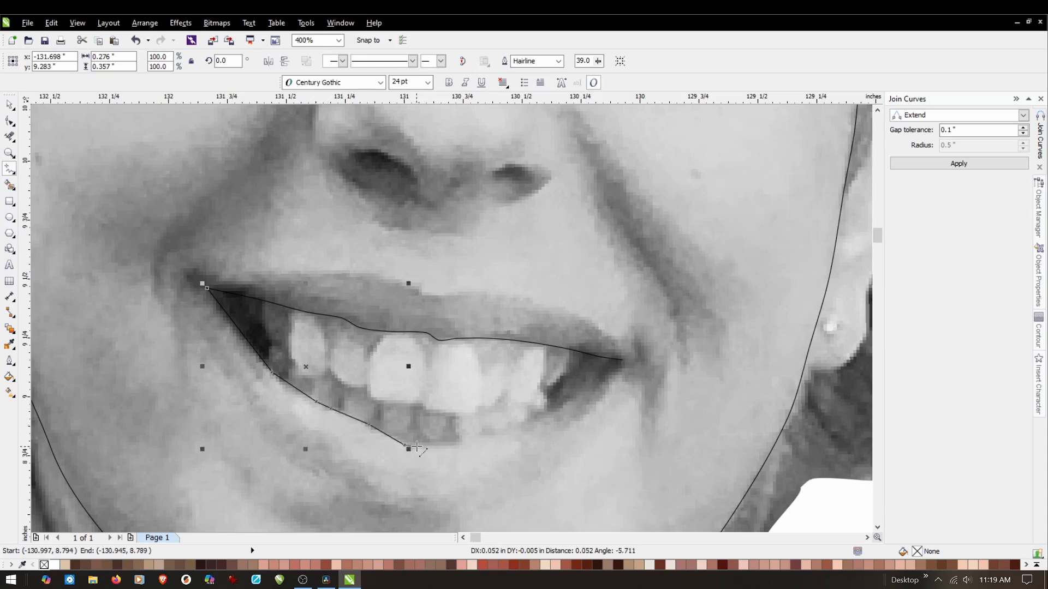
click(452, 444)
click(496, 433)
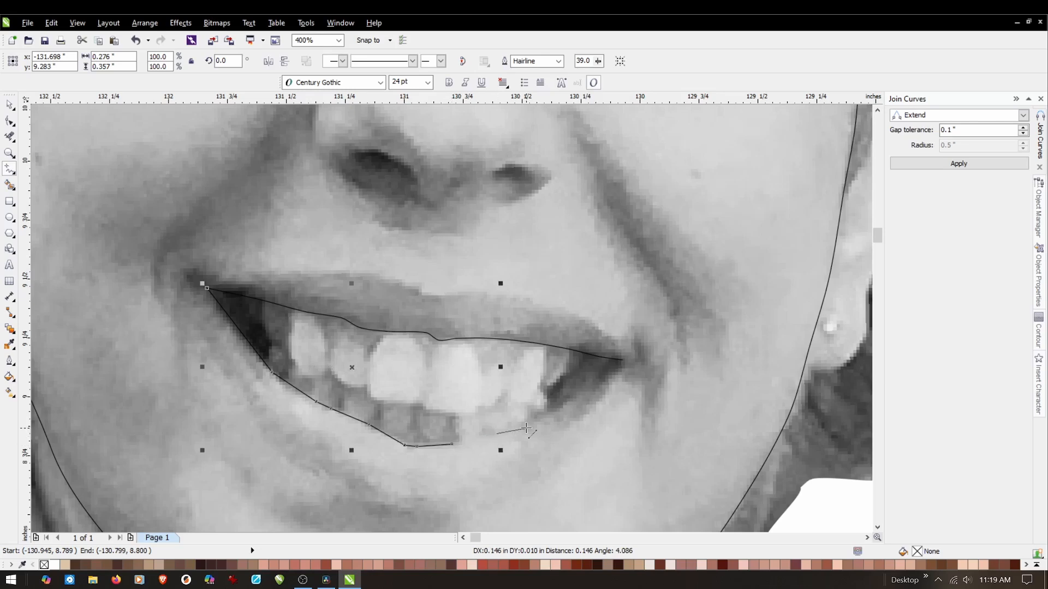
click(523, 432)
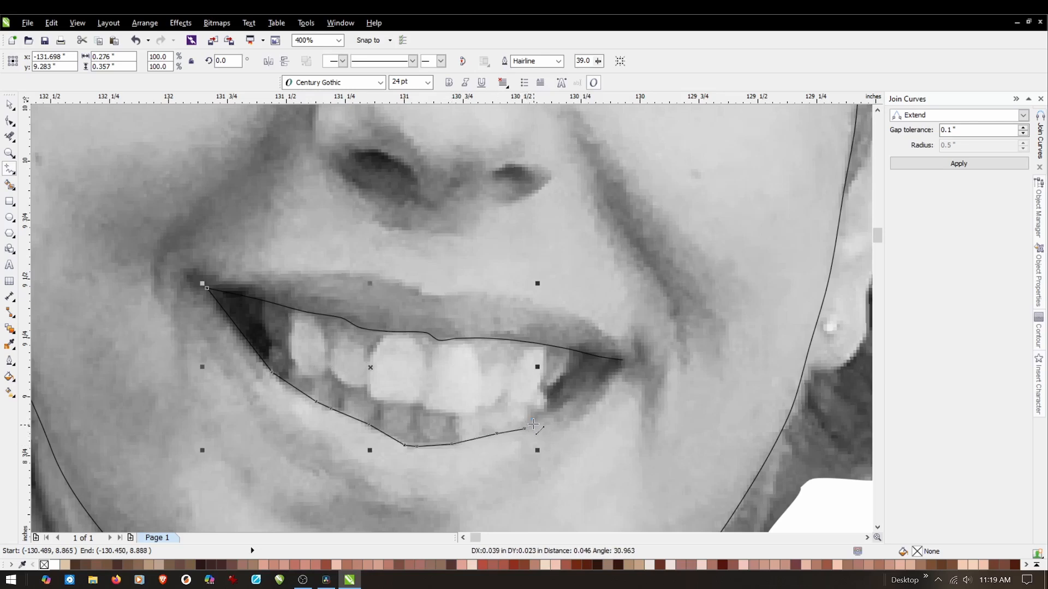
click(568, 404)
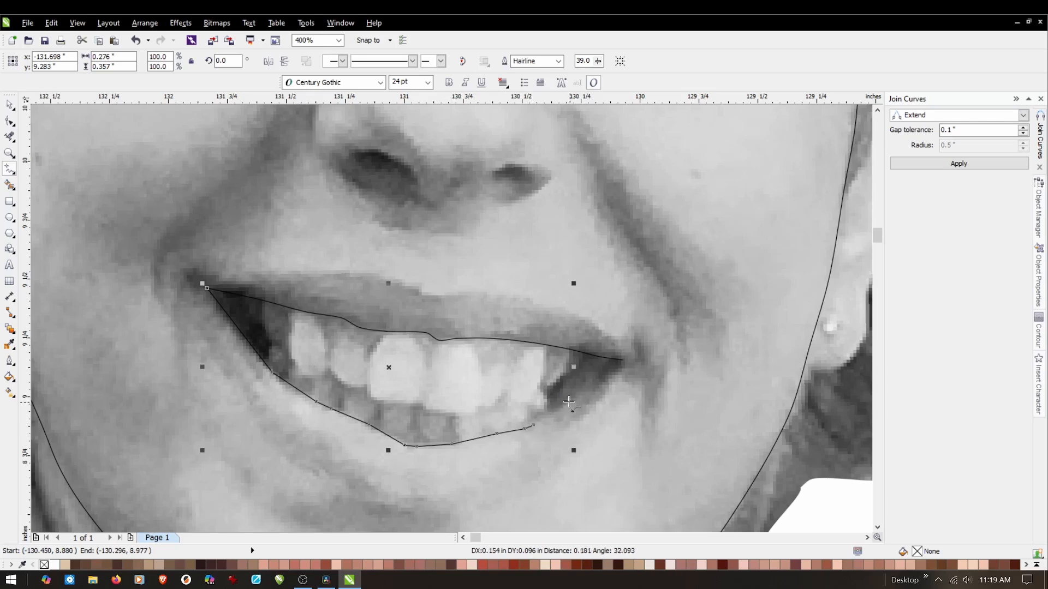
click(598, 374)
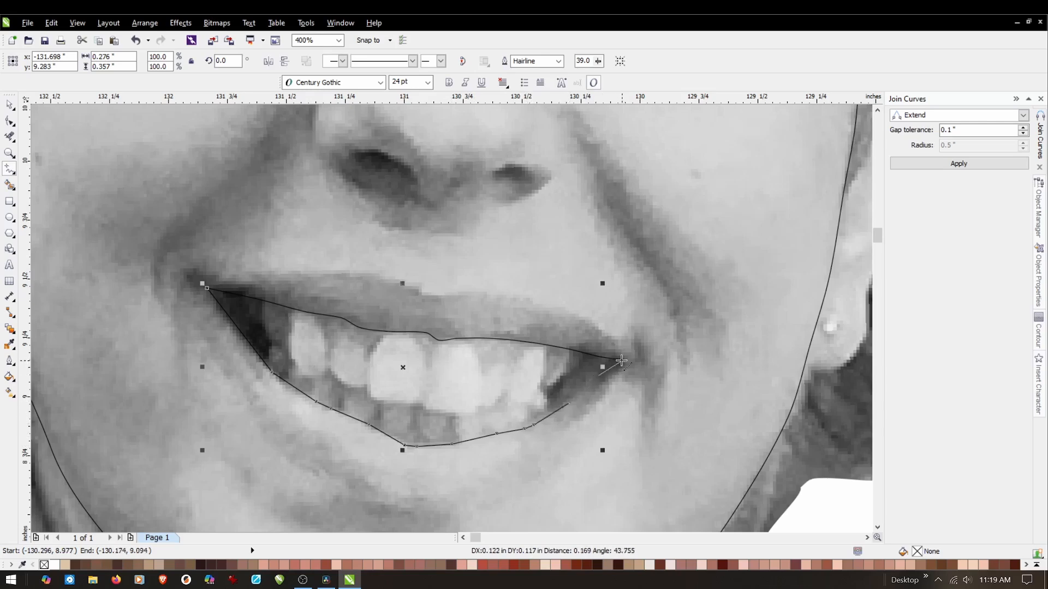
click(622, 360)
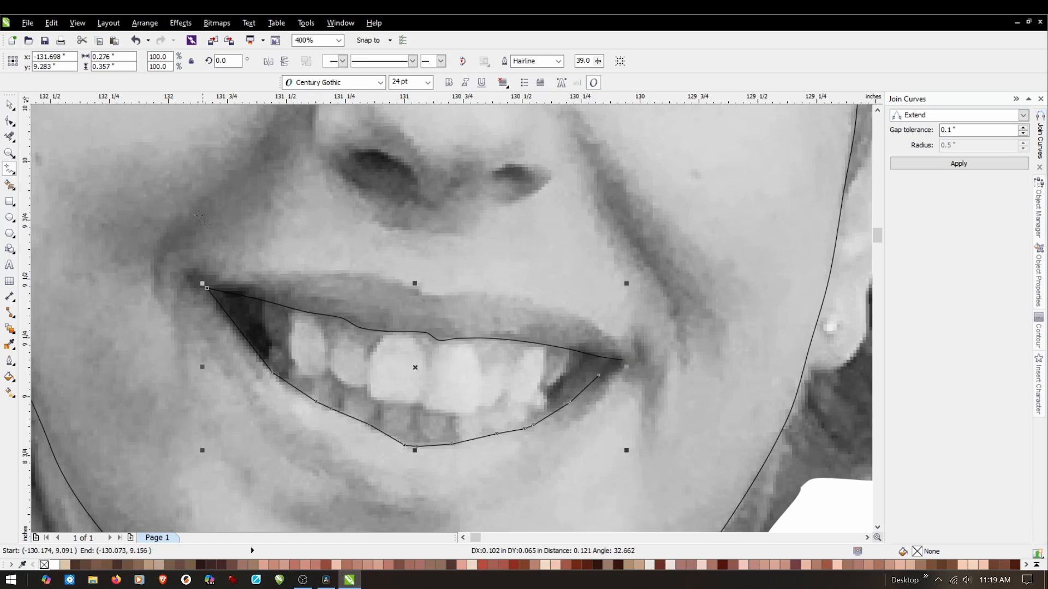
Convert all segments of the lower lip line to curves and make all its nodes smooth.
click(9, 120)
drag(174, 250, 682, 483)
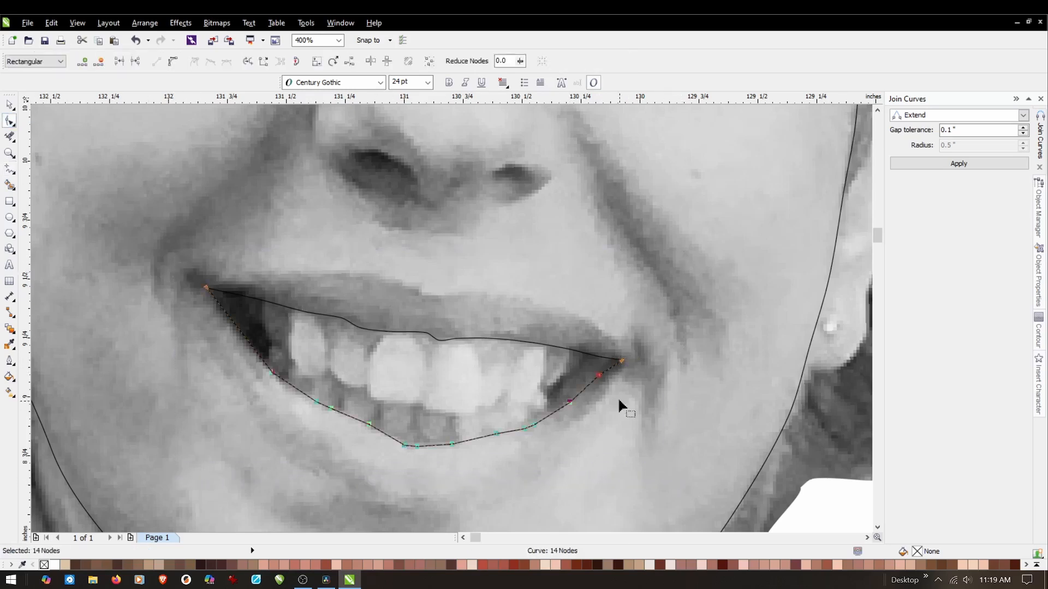
right_click(597, 375)
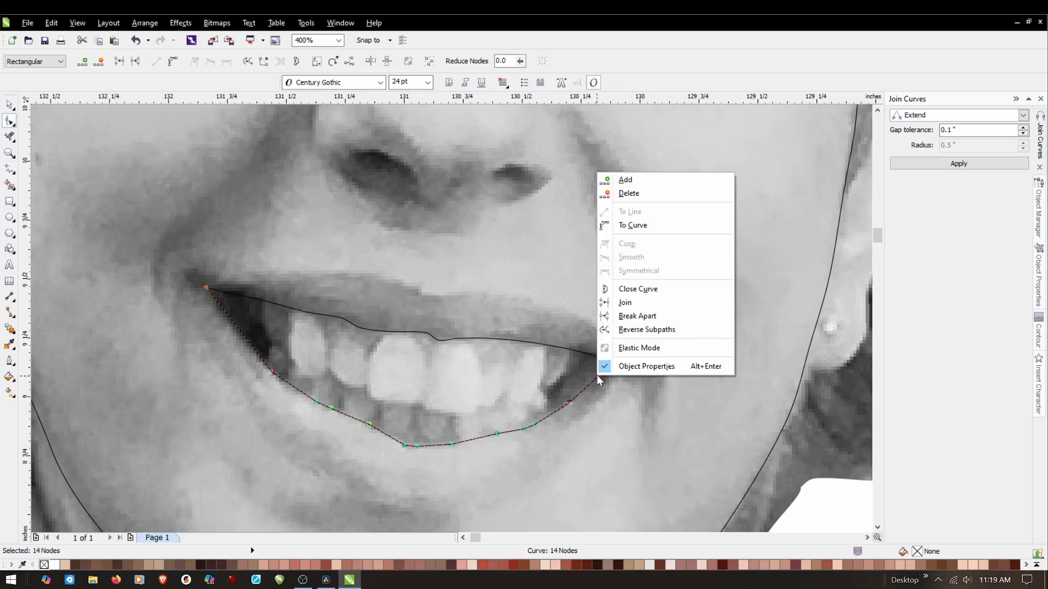
click(644, 233)
right_click(641, 228)
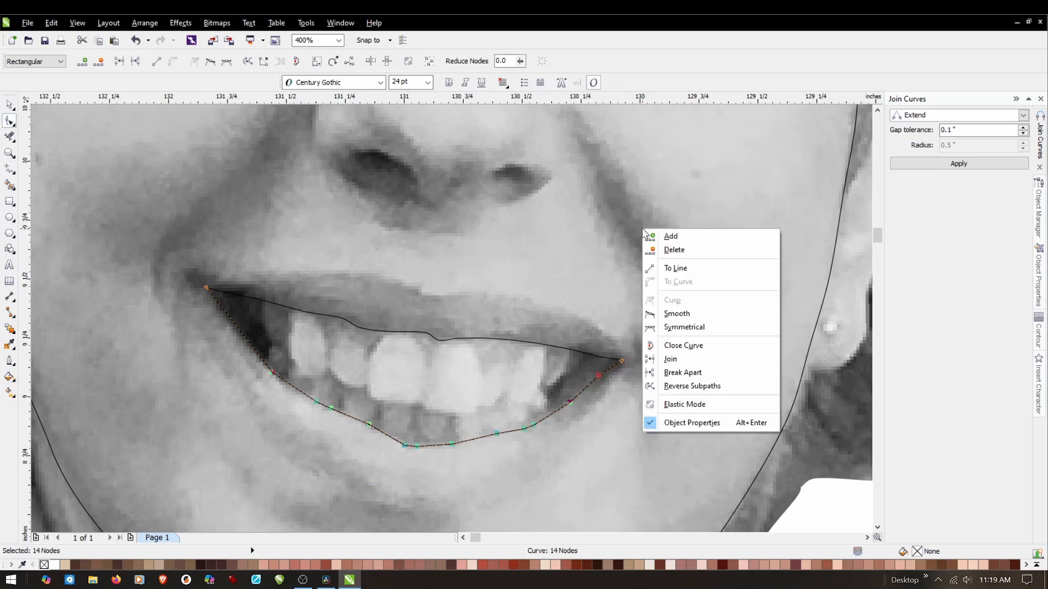
click(676, 320)
Examine the mouth outline against the photo, both close up and in a view of the whole face.
scroll(547, 444, down, 3)
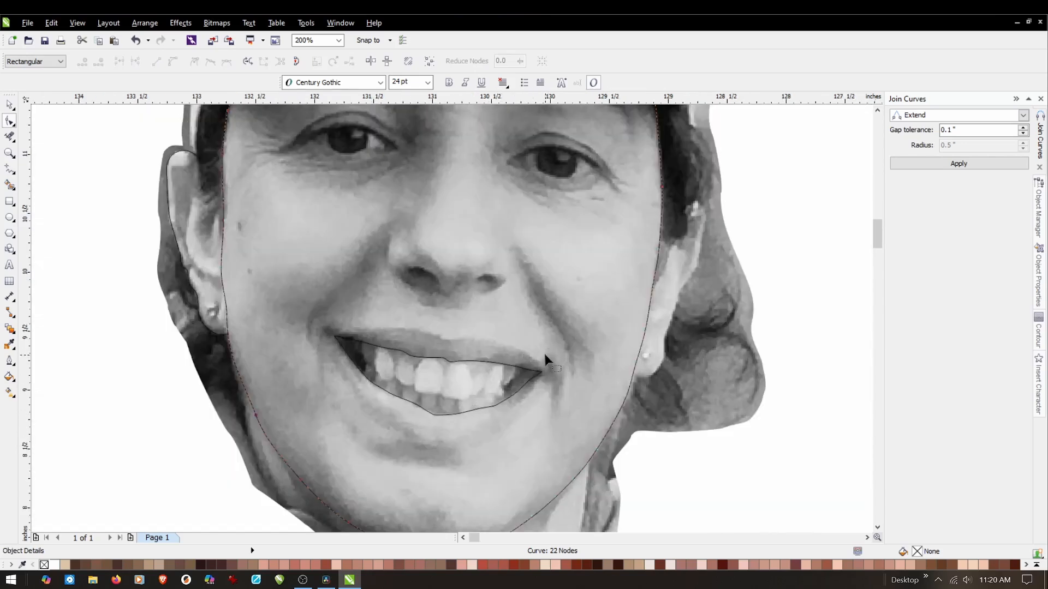
scroll(315, 309, up, 3)
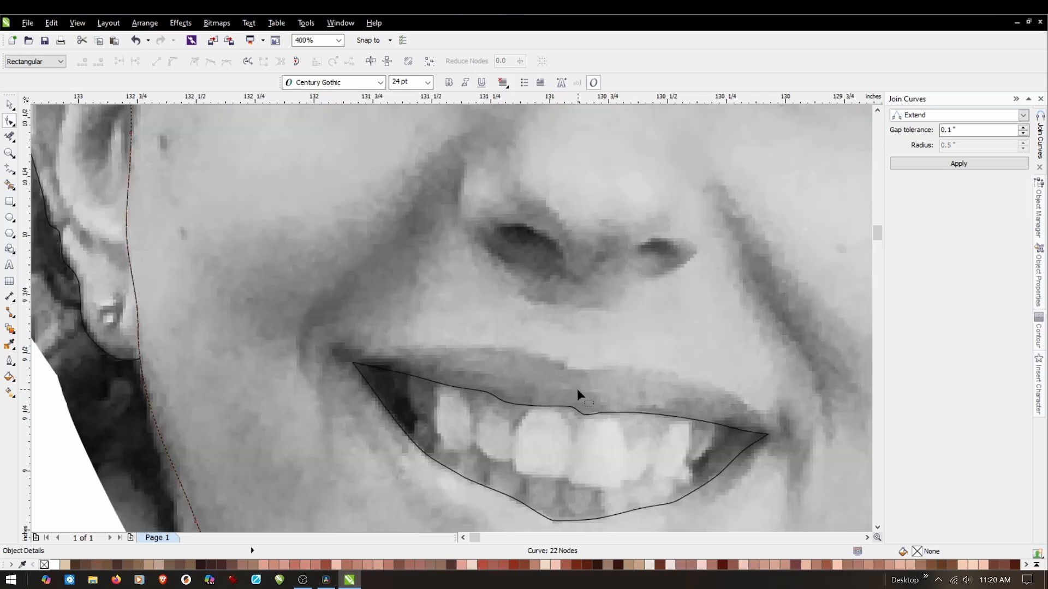
scroll(576, 386, up, 3)
scroll(547, 363, down, 3)
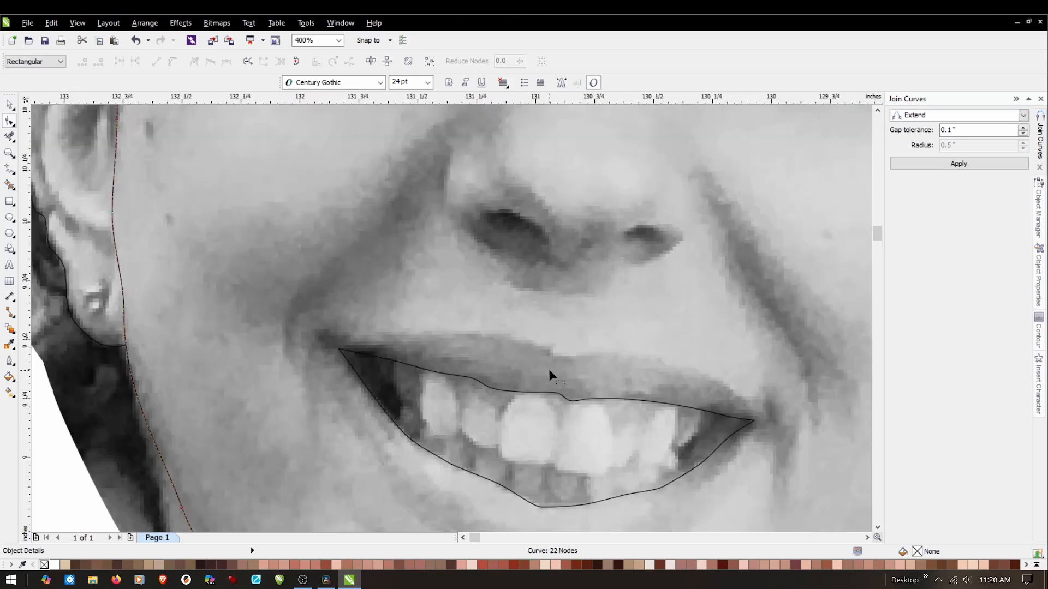
scroll(539, 389, up, 2)
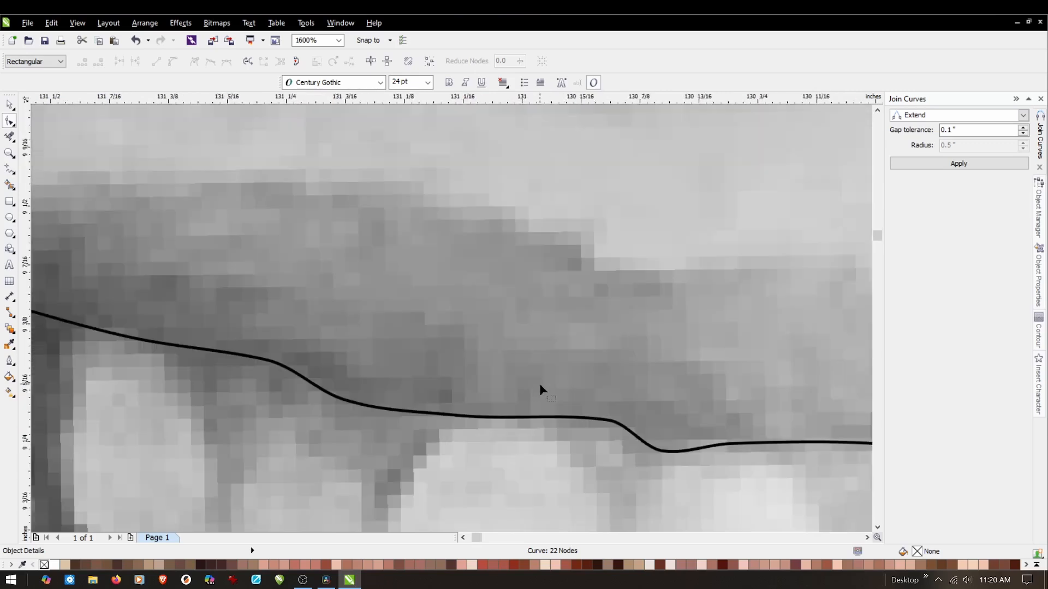
scroll(522, 336, down, 2)
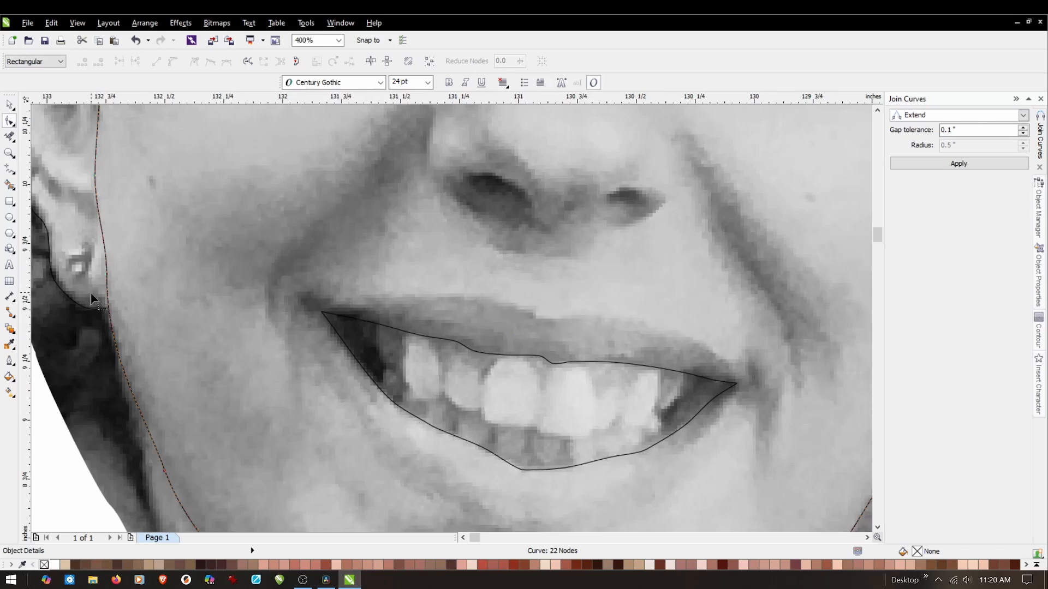
click(9, 170)
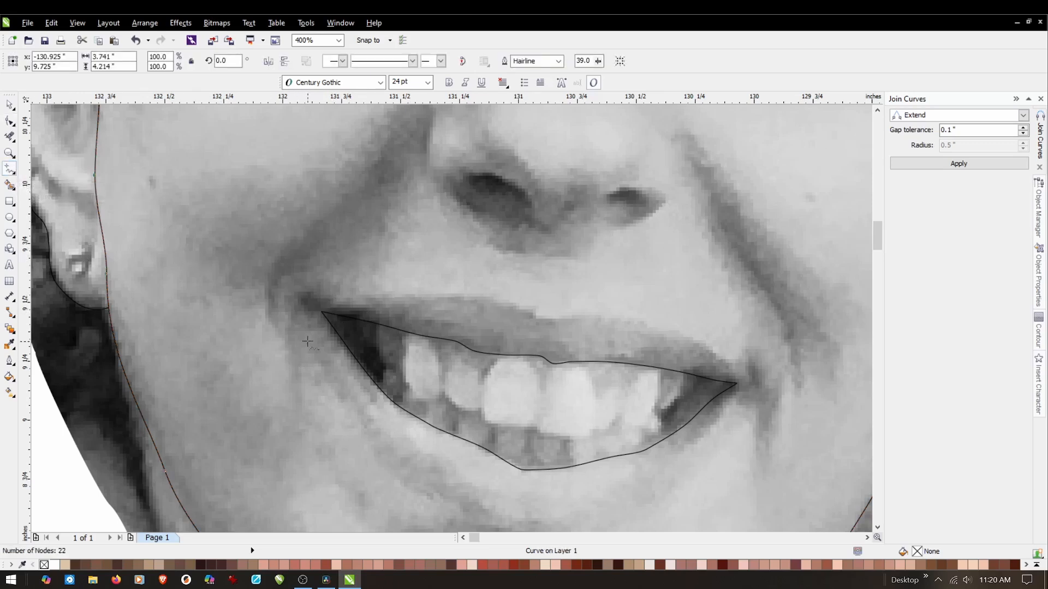
scroll(307, 342, down, 3)
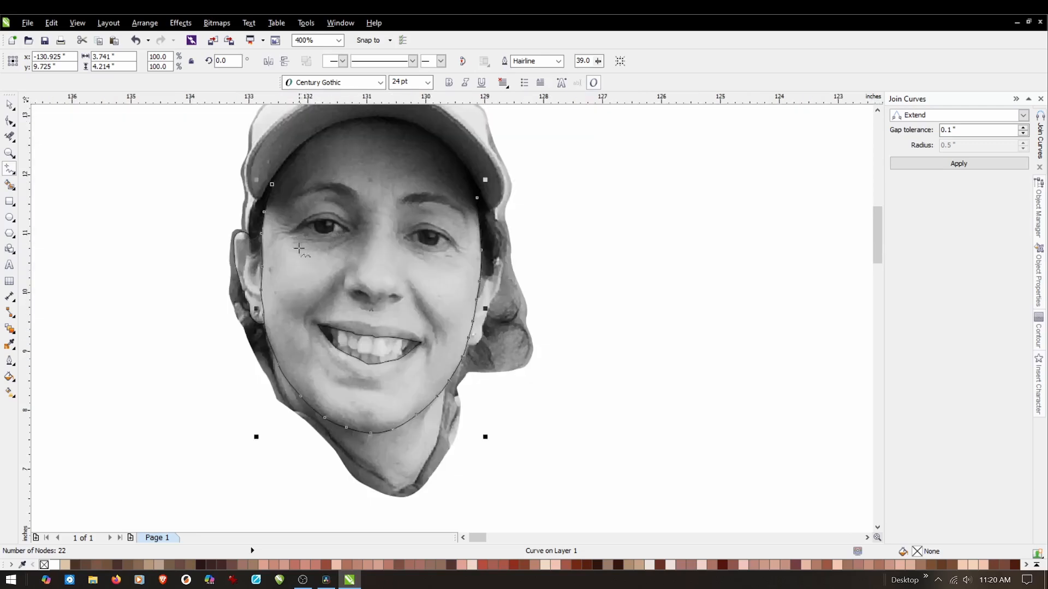
scroll(331, 259, up, 2)
scroll(561, 418, up, 2)
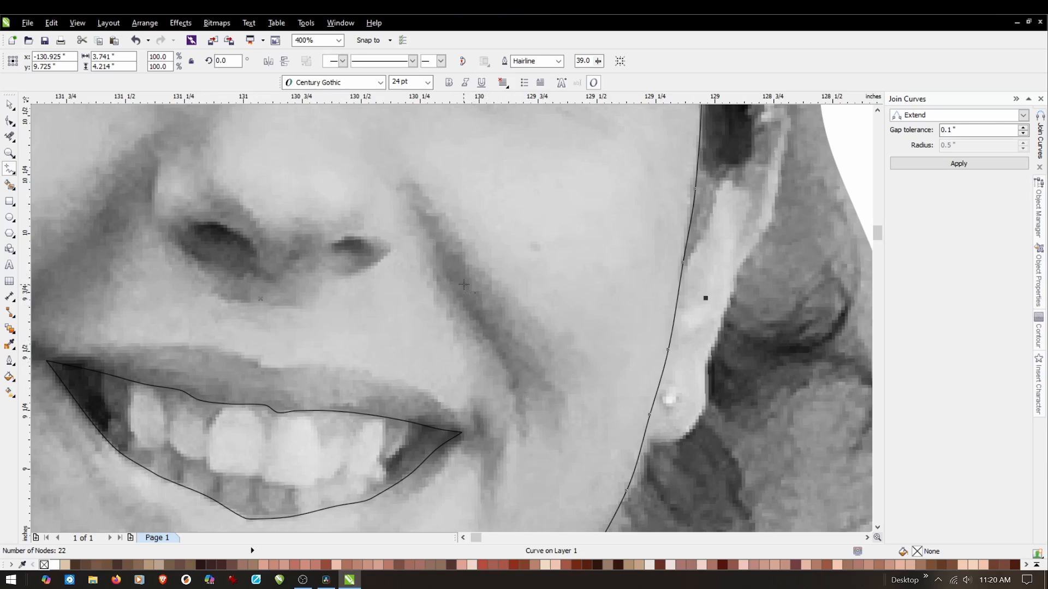
Draw a closed Freehand outline, about 0.46 by 0.78 in, around the dark core of the smile crease on the right cheek.
click(9, 170)
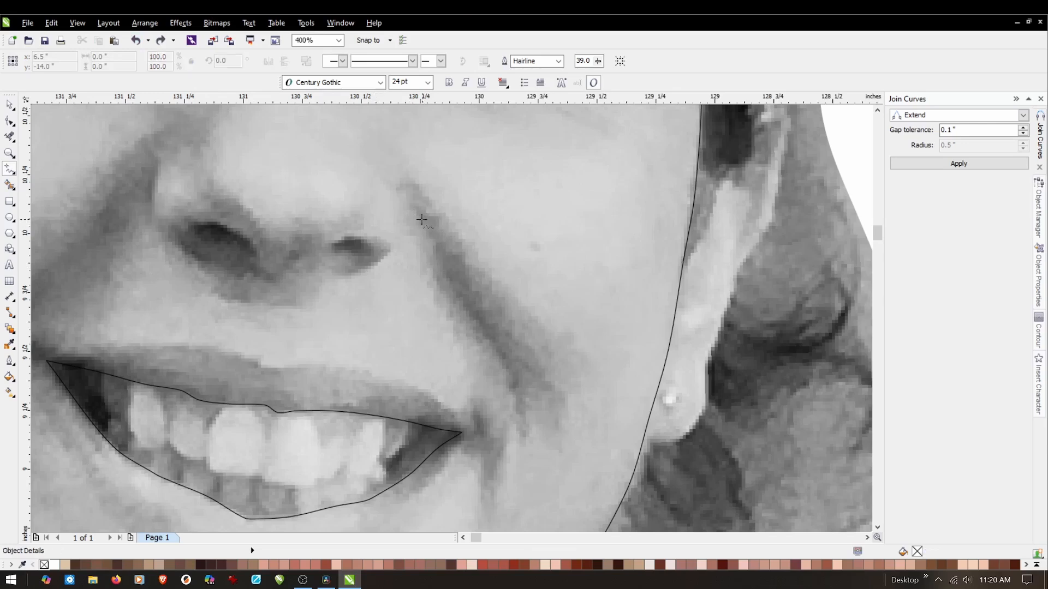
click(422, 220)
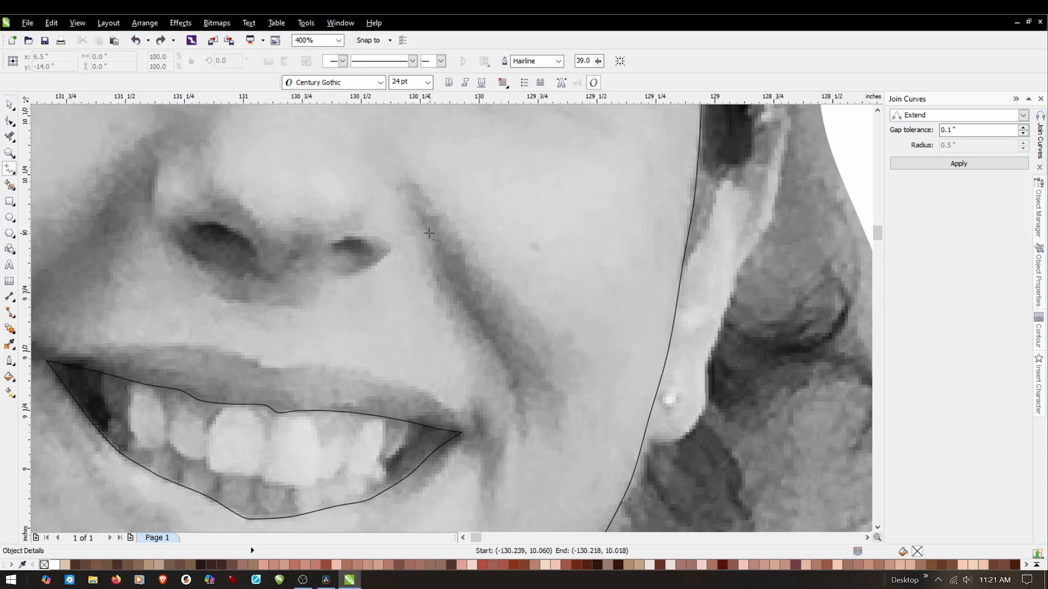
drag(434, 251, 459, 302)
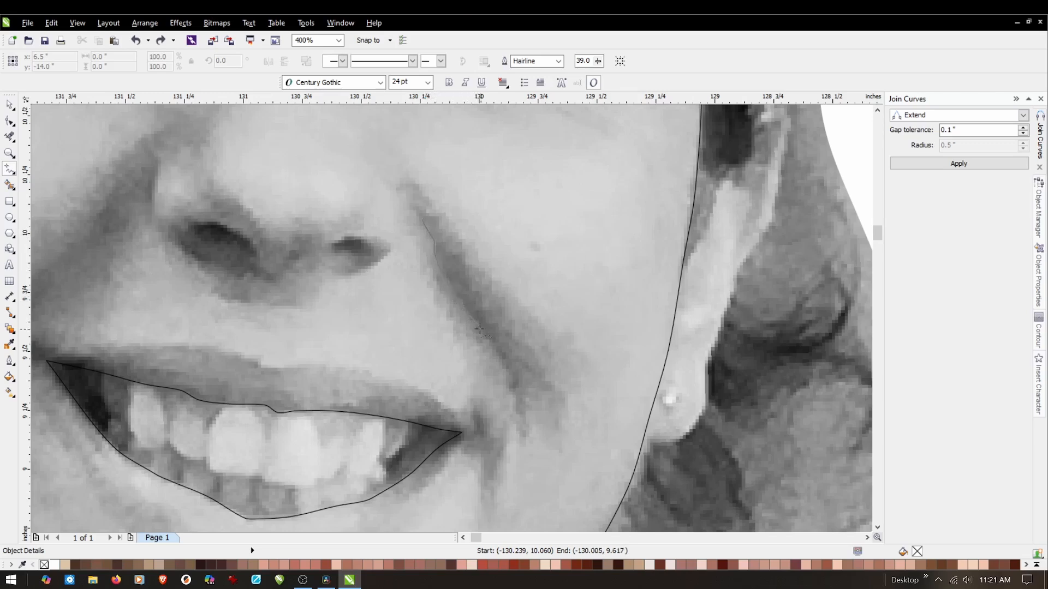
mouse_move(487, 342)
mouse_down()
mouse_move(512, 393)
mouse_move(518, 378)
mouse_up()
drag(474, 288, 429, 215)
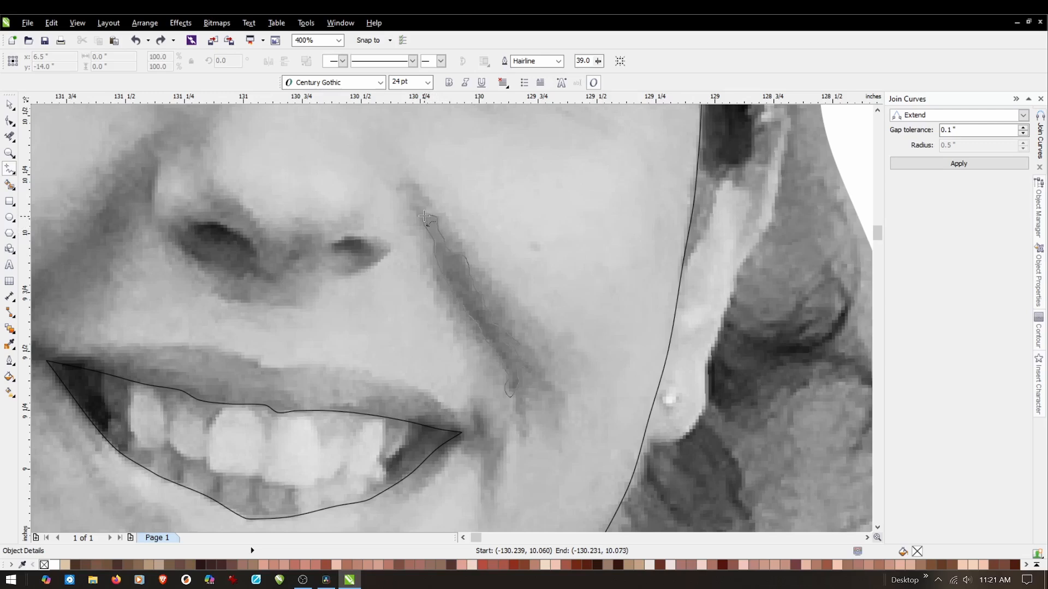
drag(424, 217, 424, 219)
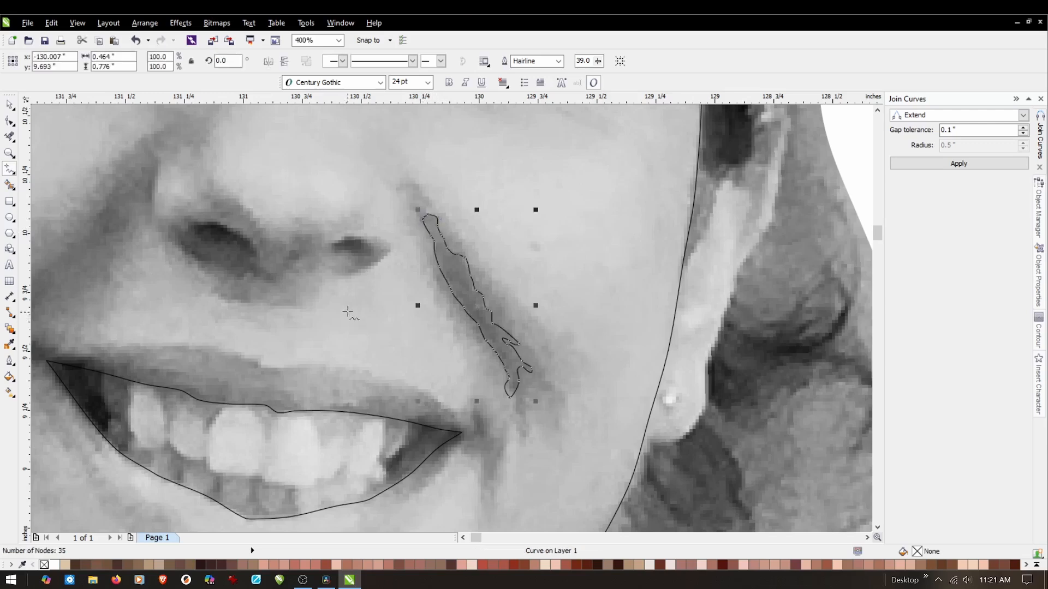
Outline the upper end of the right smile crease with a Freehand curve that runs into the dark core's outline on both sides.
mouse_move(404, 178)
mouse_down()
mouse_move(411, 224)
mouse_move(445, 250)
mouse_up()
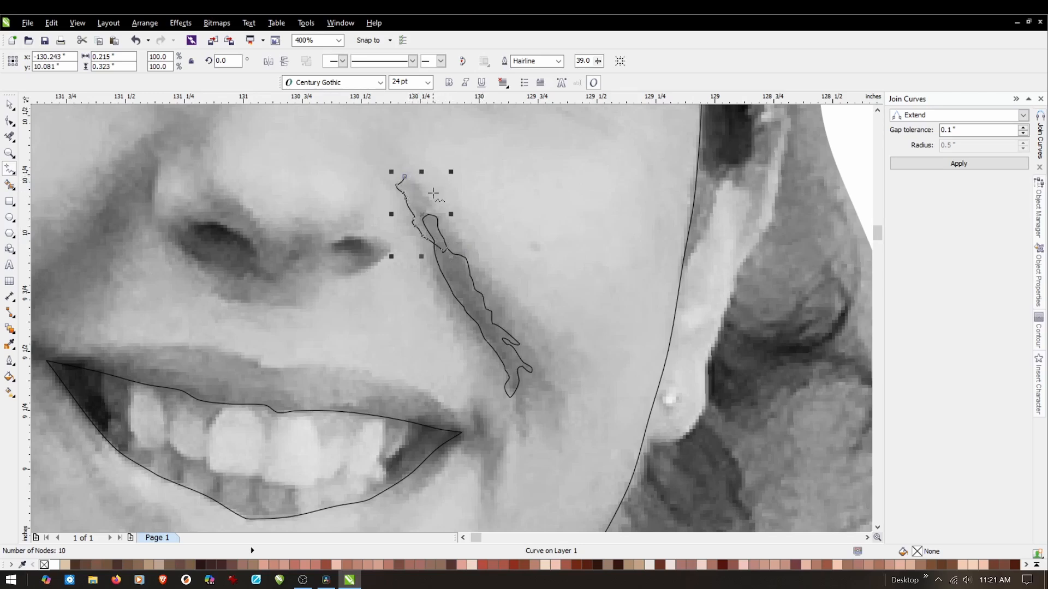
click(405, 177)
mouse_move(405, 176)
mouse_down()
mouse_move(427, 196)
mouse_move(432, 225)
mouse_up()
Remove the two overhanging ends of the upper crease outline inside the dark core's outline with Virtual Segment Delete.
scroll(429, 207, up, 1)
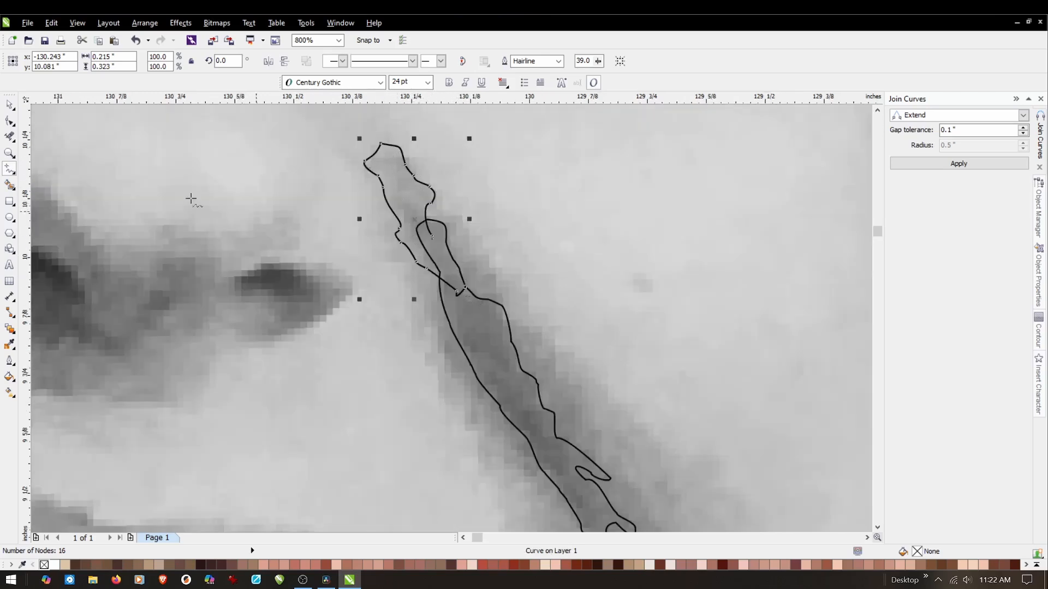
click(10, 137)
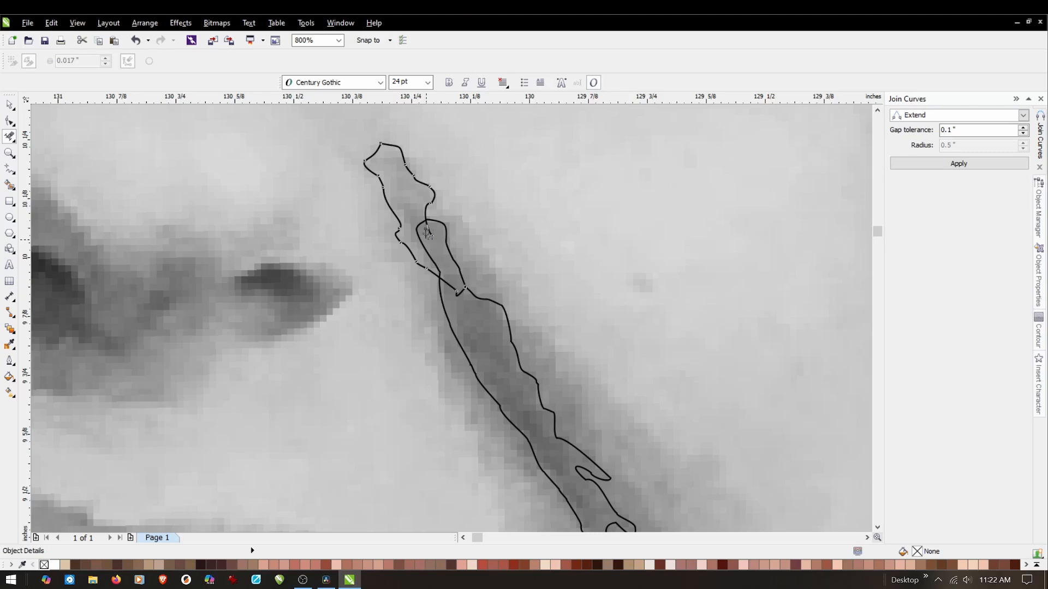
click(426, 239)
scroll(472, 308, up, 2)
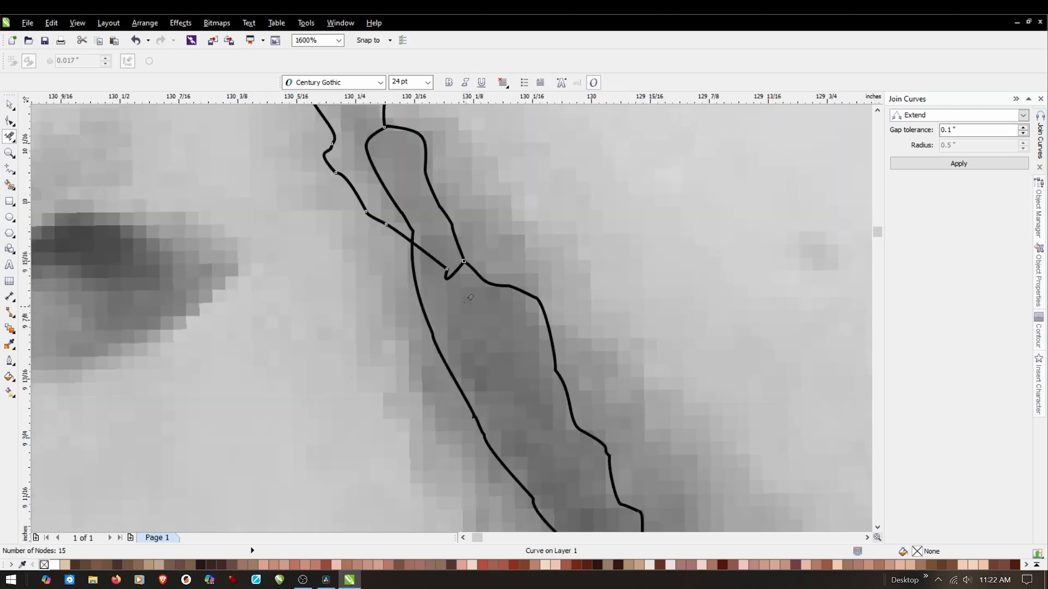
click(440, 286)
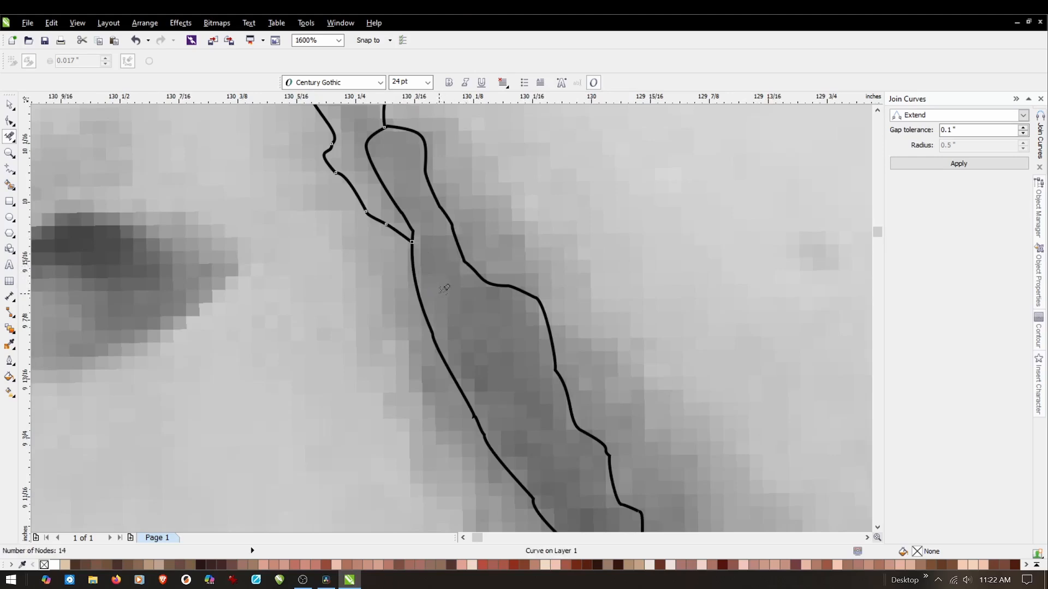
click(11, 109)
Draw a Freehand outline, about 0.52 by 0.99 in, around the crease's lighter outer shadow, from the upper crease outline to the core's lower tip.
scroll(433, 300, down, 3)
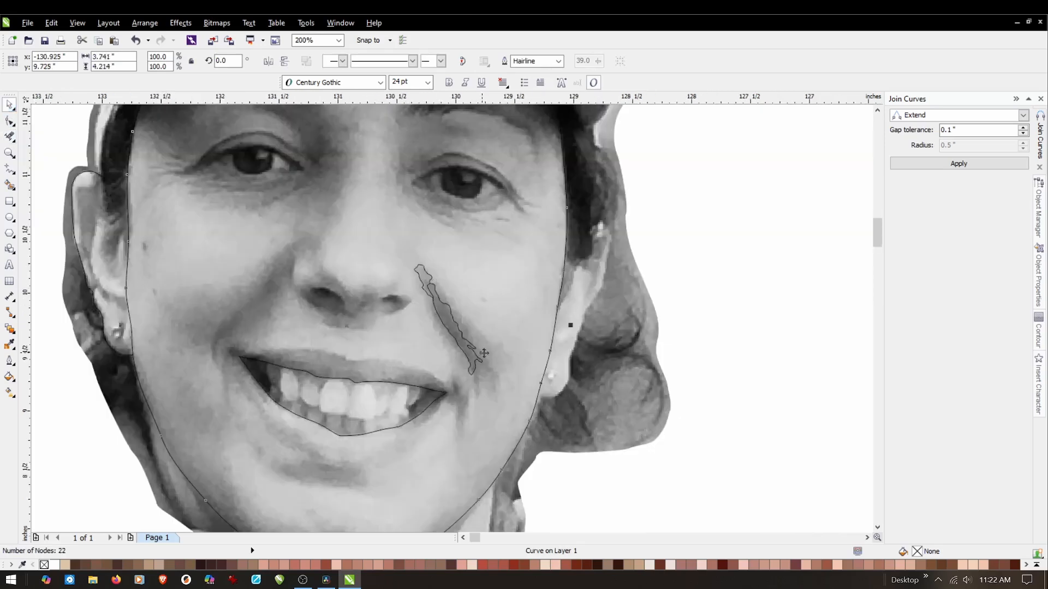
scroll(506, 370, up, 1)
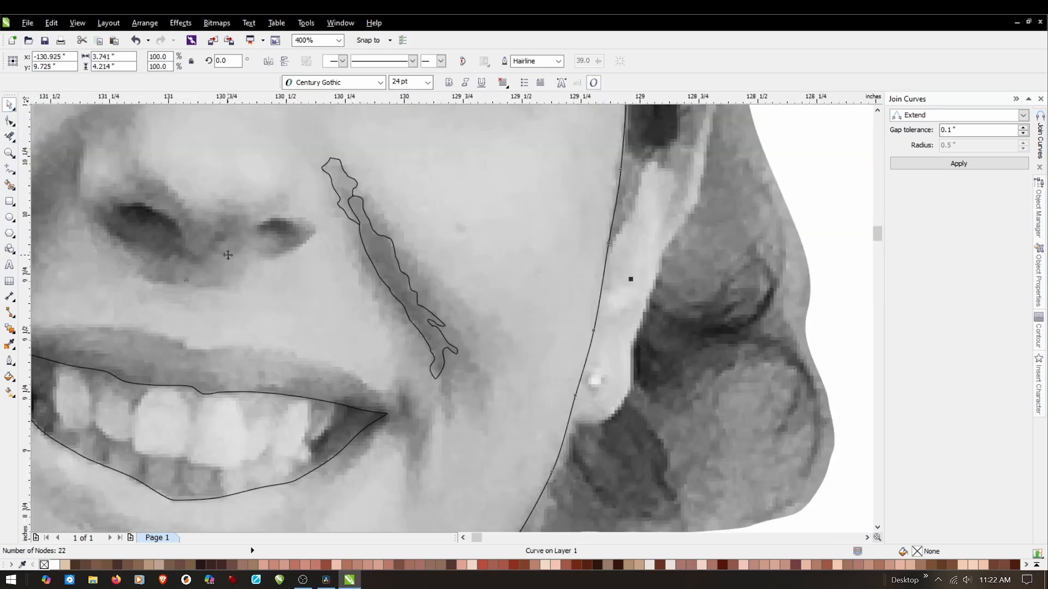
click(10, 170)
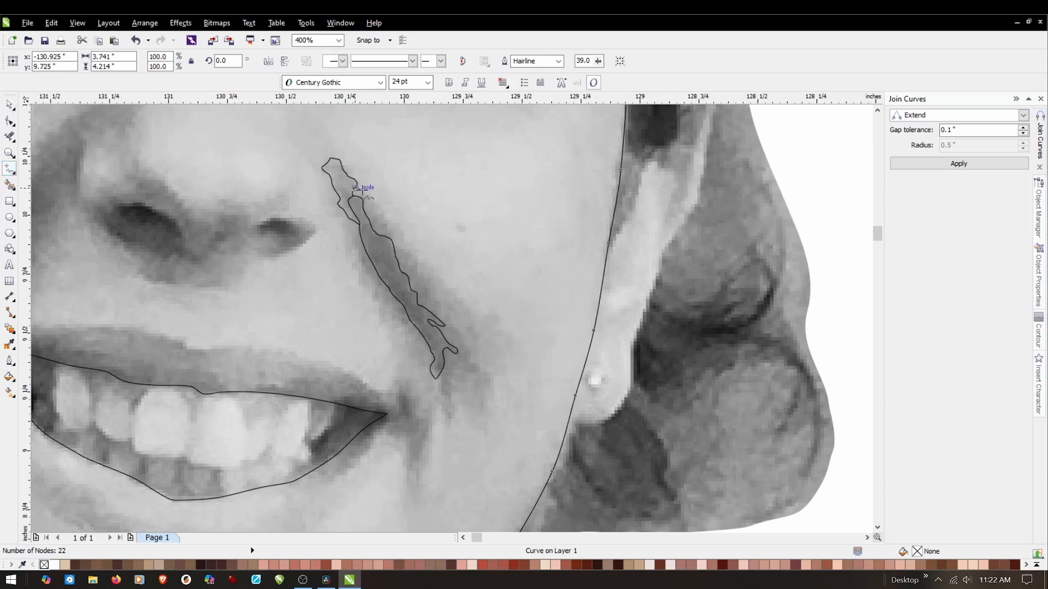
click(355, 188)
mouse_move(376, 211)
mouse_down()
mouse_move(460, 332)
mouse_move(471, 371)
mouse_move(454, 385)
mouse_move(455, 421)
mouse_move(438, 376)
mouse_up()
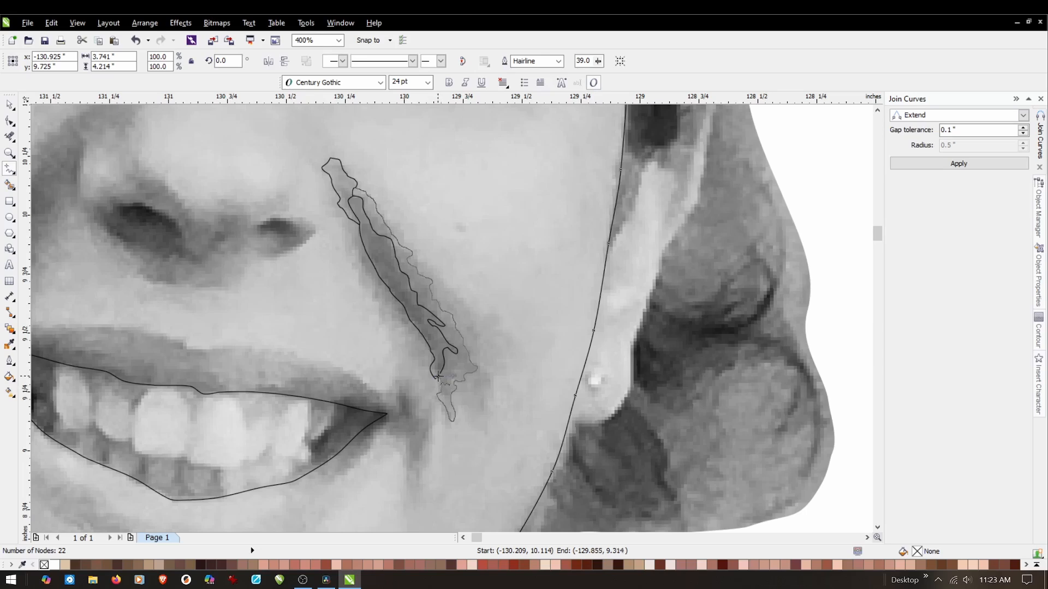
drag(438, 376, 437, 379)
scroll(434, 388, up, 2)
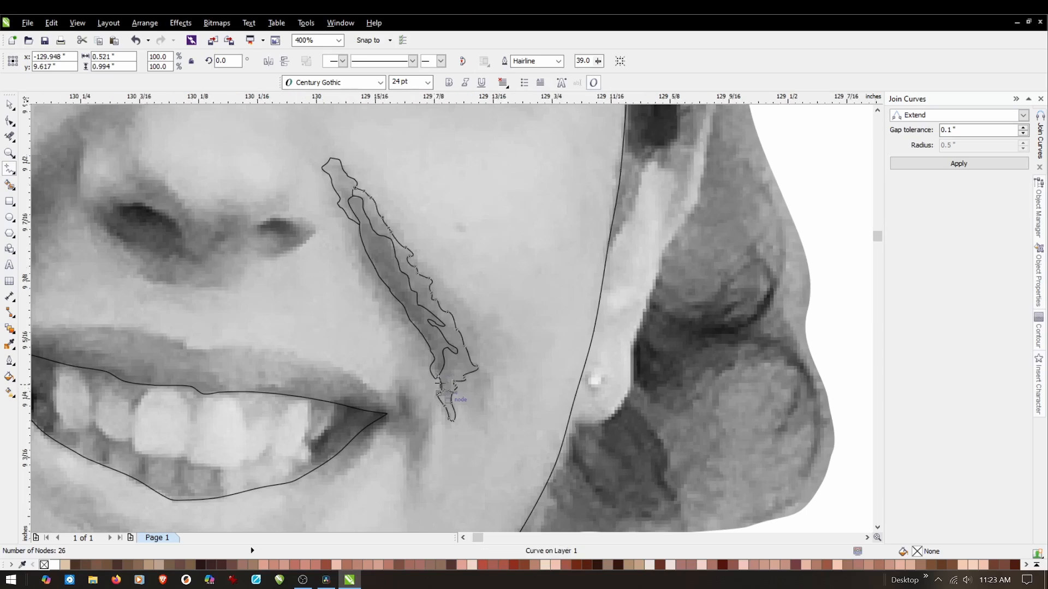
Extend the lower end of the outer shadow outline so it crosses into the dark core's lower tip, using the Shape tool.
scroll(439, 382, up, 2)
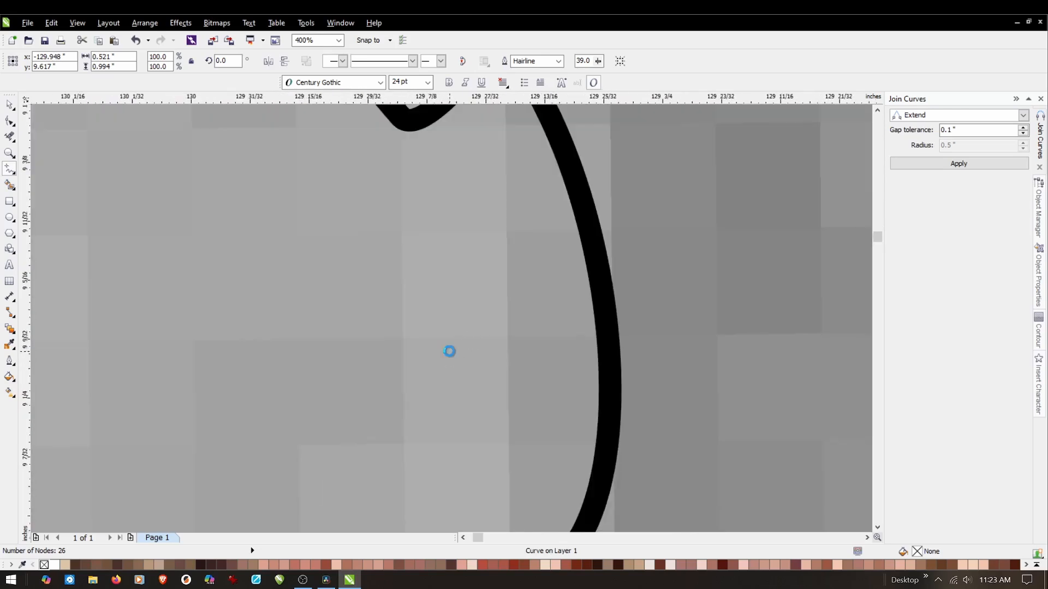
scroll(478, 281, up, 2)
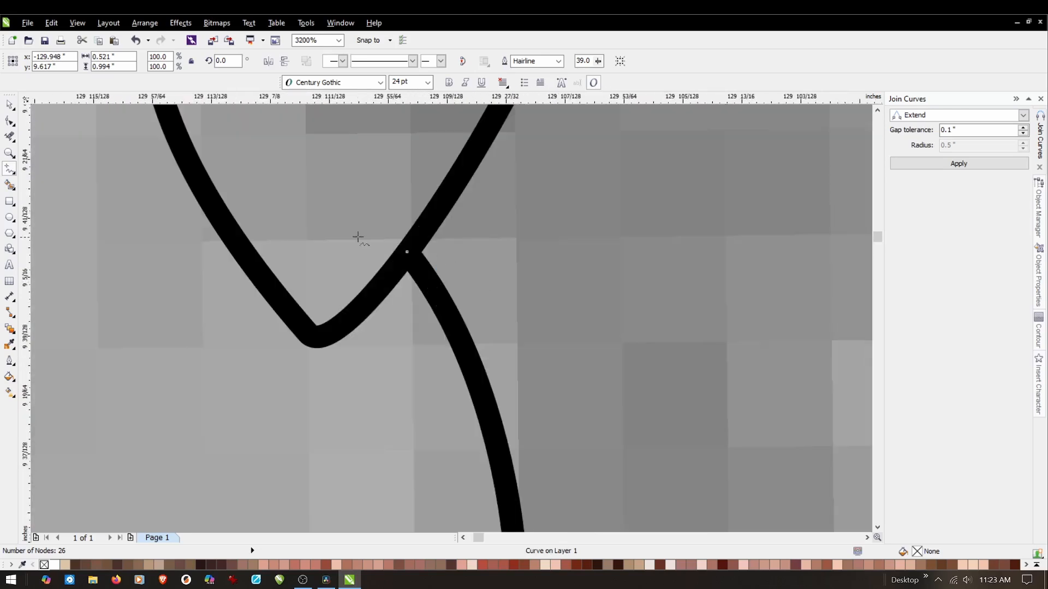
click(9, 120)
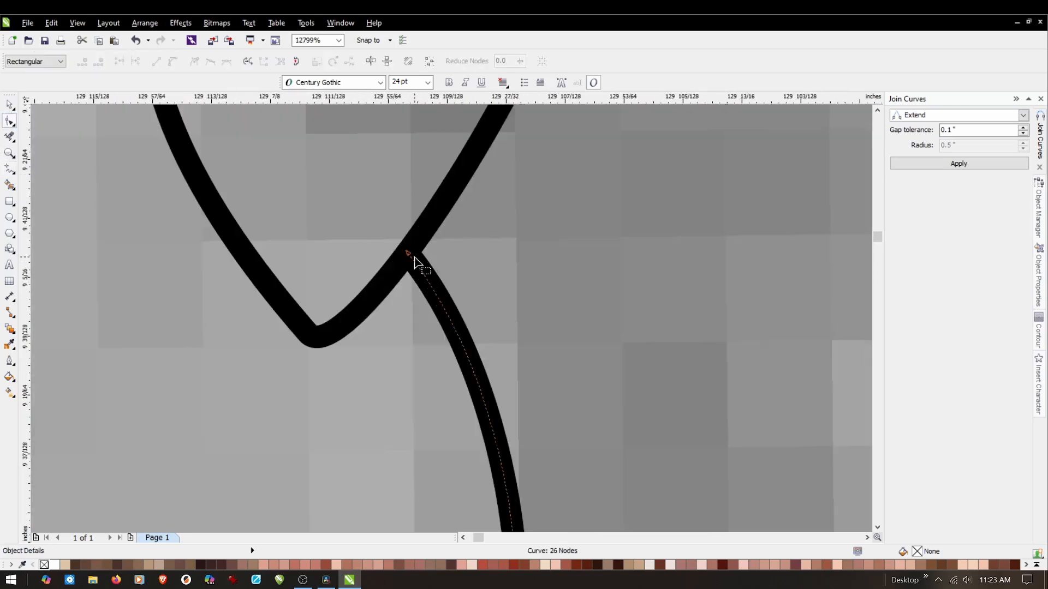
drag(406, 254, 410, 179)
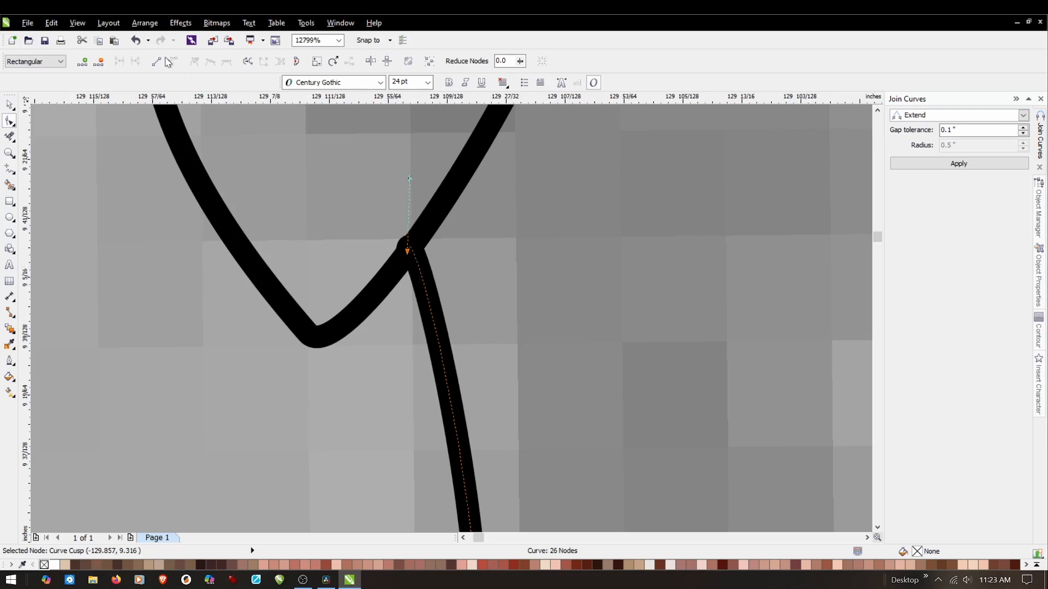
click(135, 40)
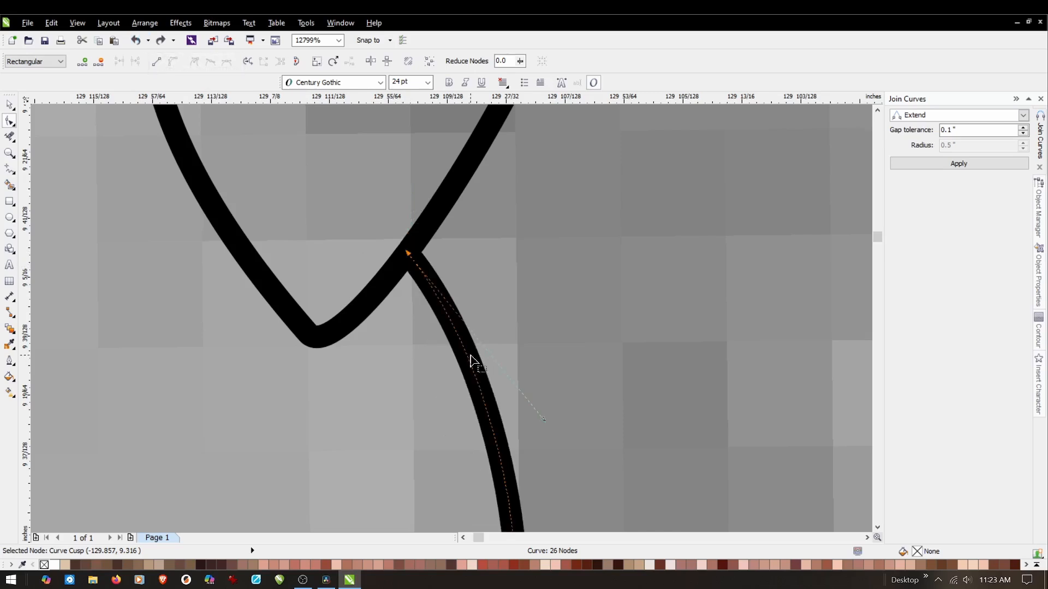
click(430, 290)
drag(408, 255, 358, 170)
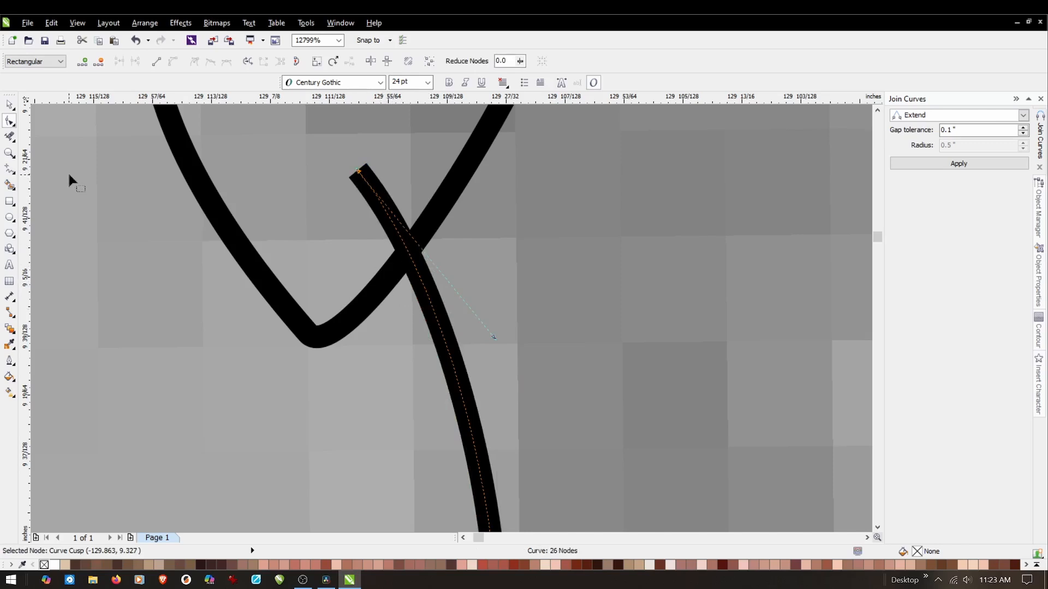
Remove the shadow outline's overhanging end inside the core's lower tip with Virtual Segment Delete.
click(9, 137)
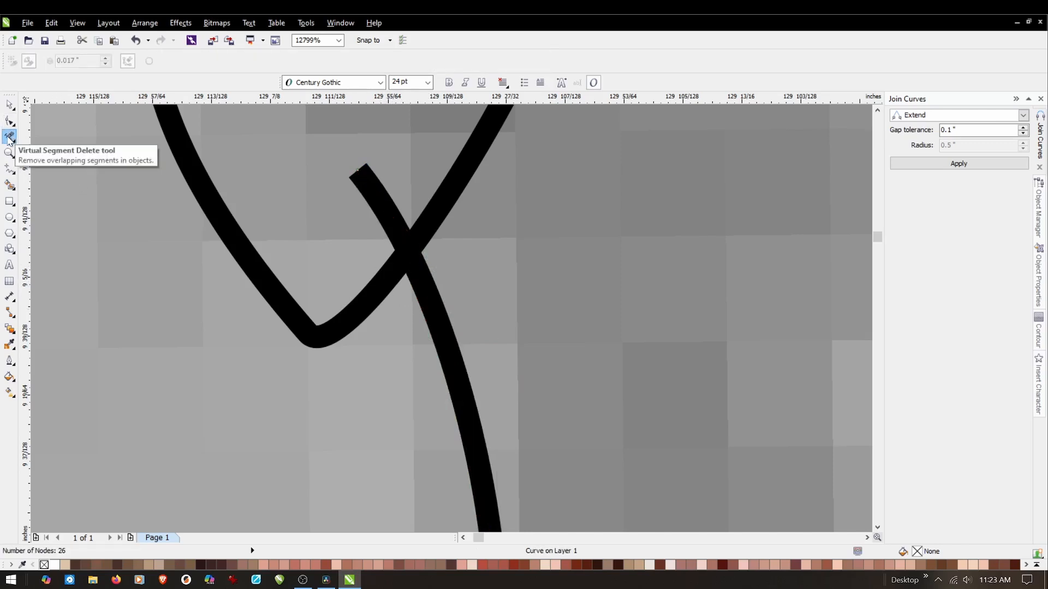
drag(388, 140, 313, 210)
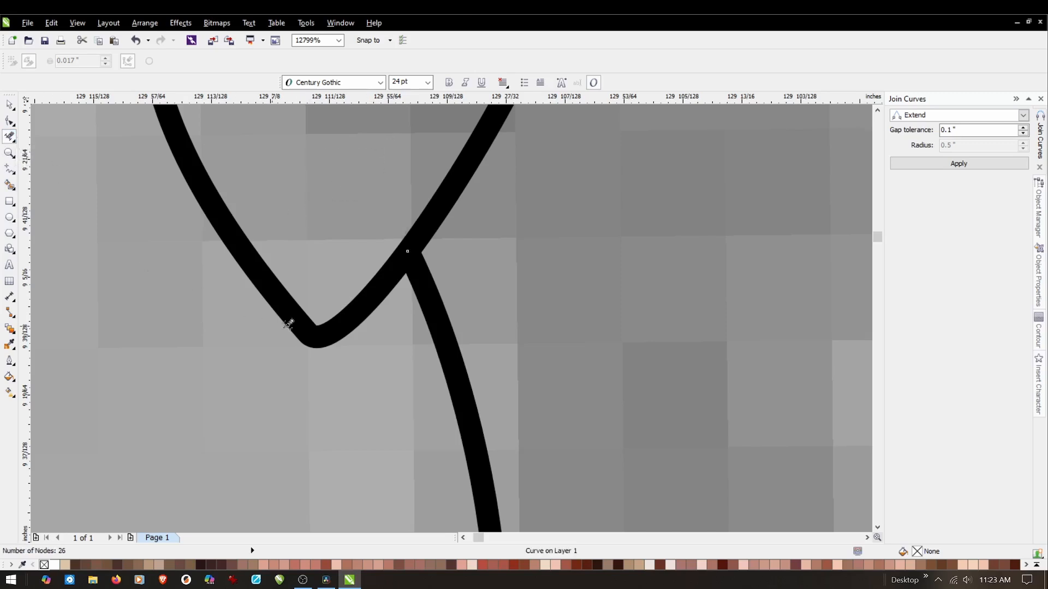
scroll(508, 363, down, 3)
scroll(525, 369, down, 2)
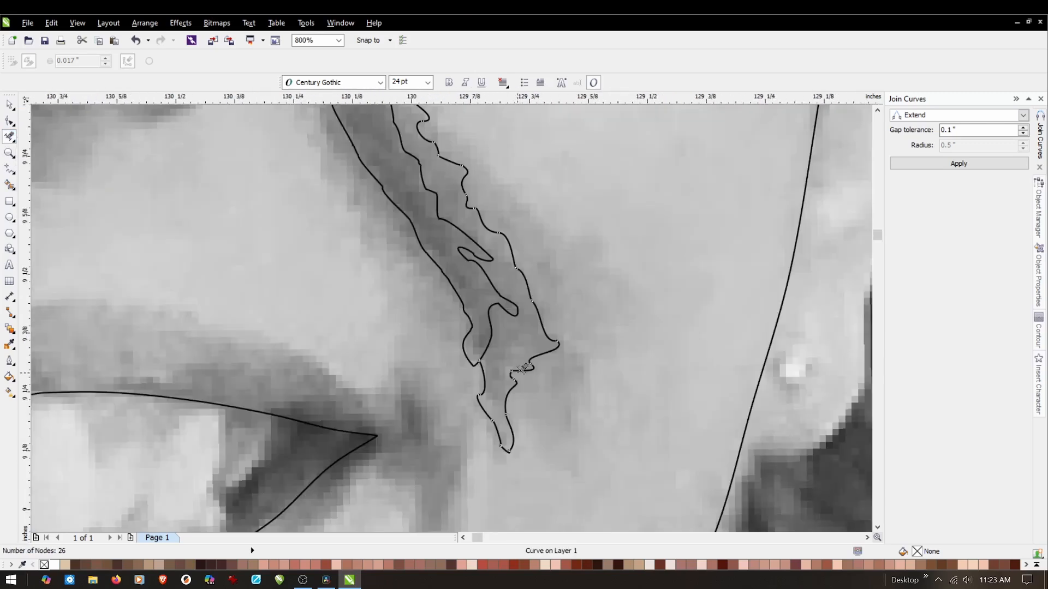
Examine the traced crease outlines against the photo's shading along the right cheek, both close up and in context.
scroll(512, 367, down, 1)
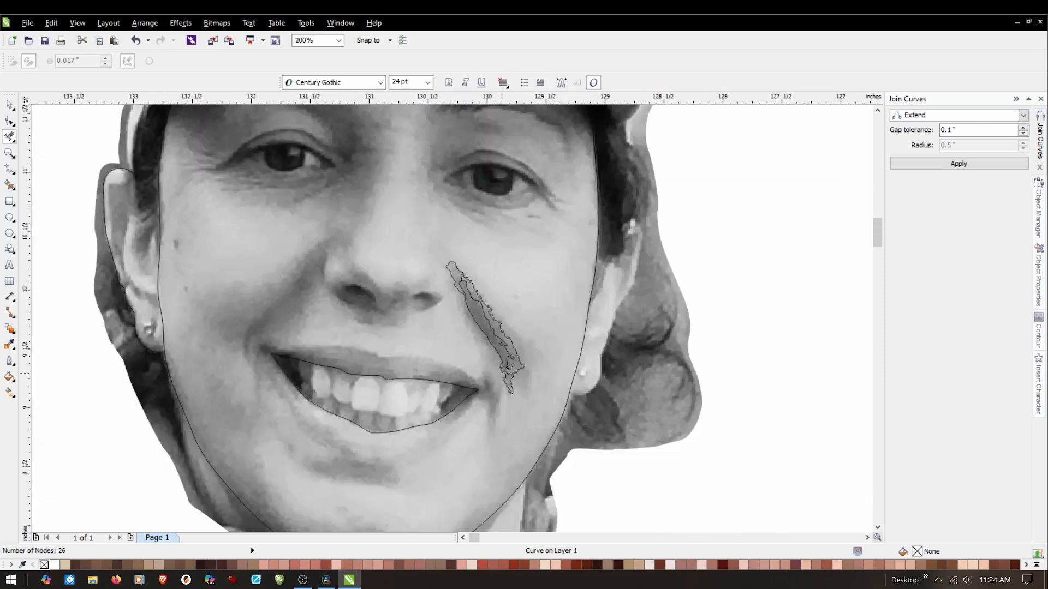
scroll(468, 289, up, 1)
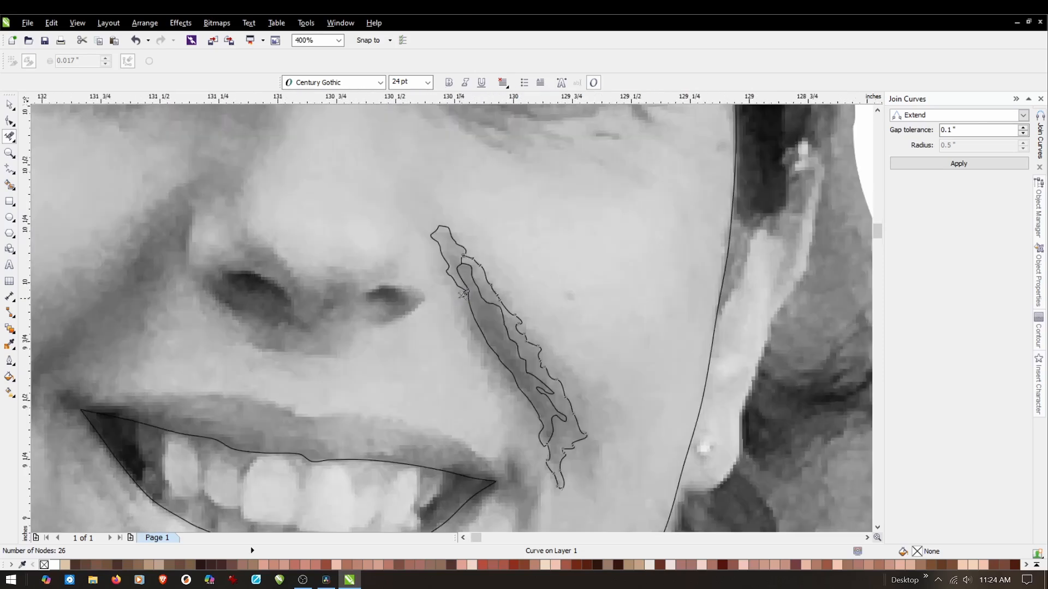
scroll(428, 305, down, 1)
scroll(516, 394, up, 1)
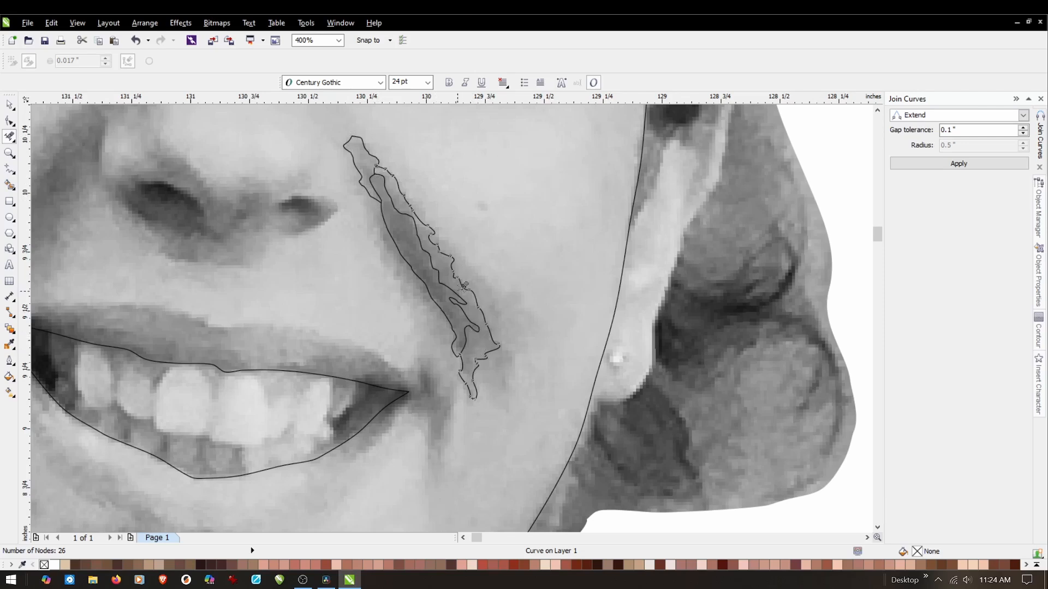
scroll(458, 287, up, 2)
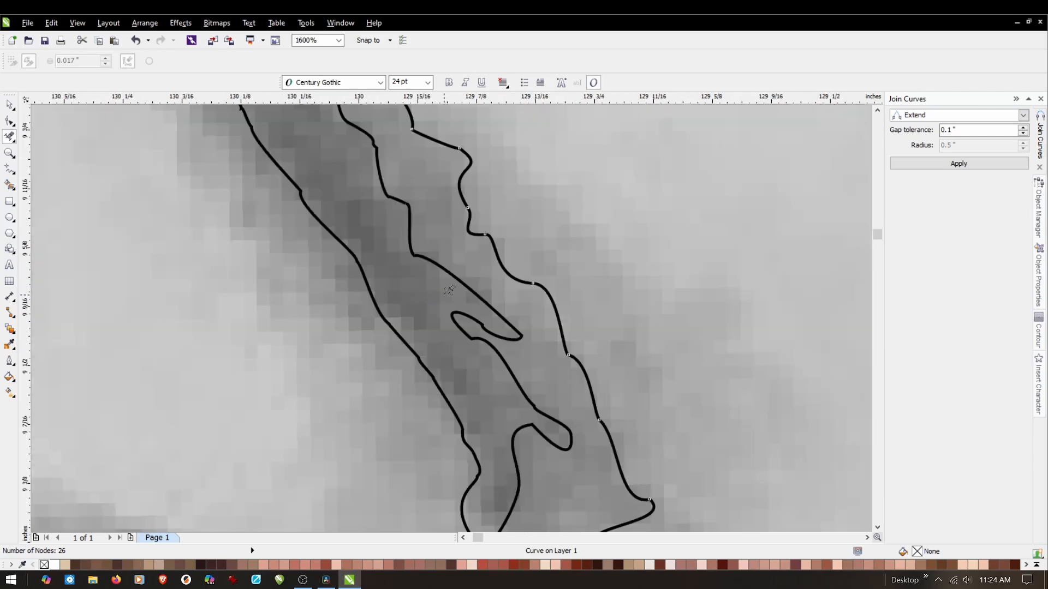
scroll(450, 289, down, 1)
scroll(460, 331, down, 1)
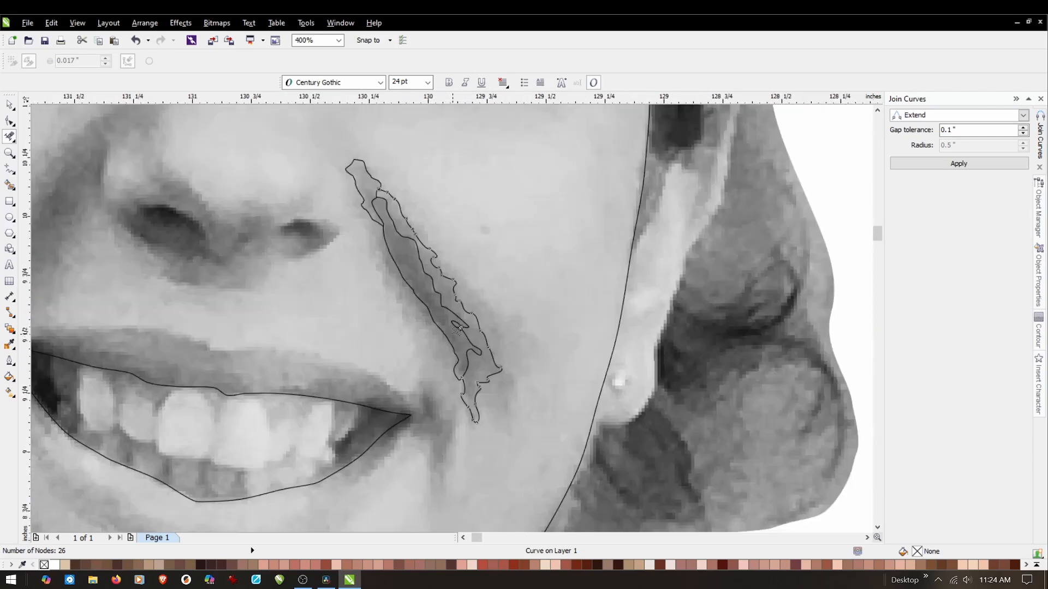
scroll(457, 330, up, 1)
scroll(457, 330, down, 1)
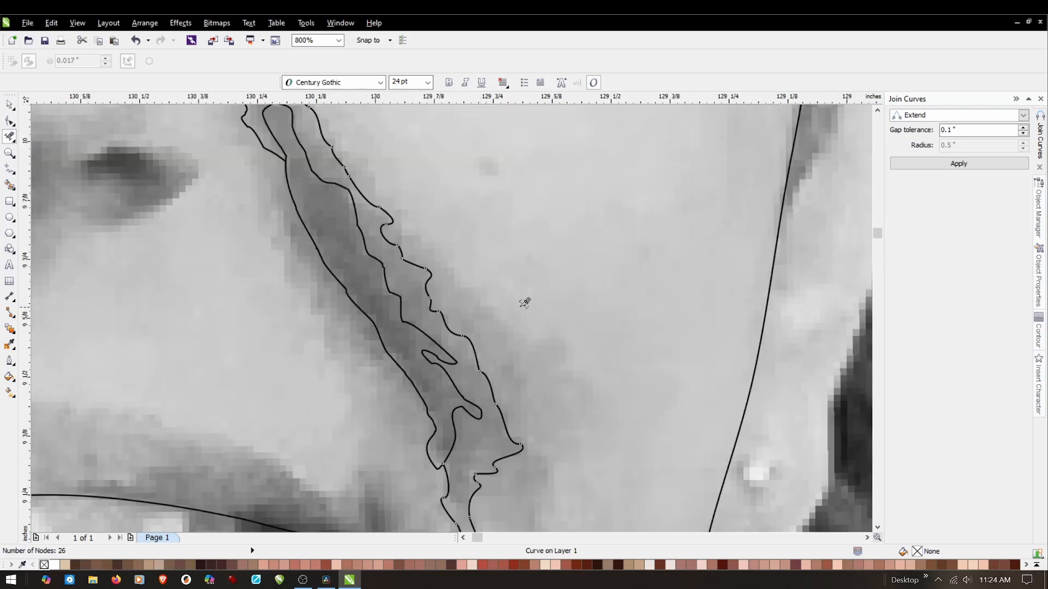
scroll(524, 297, down, 1)
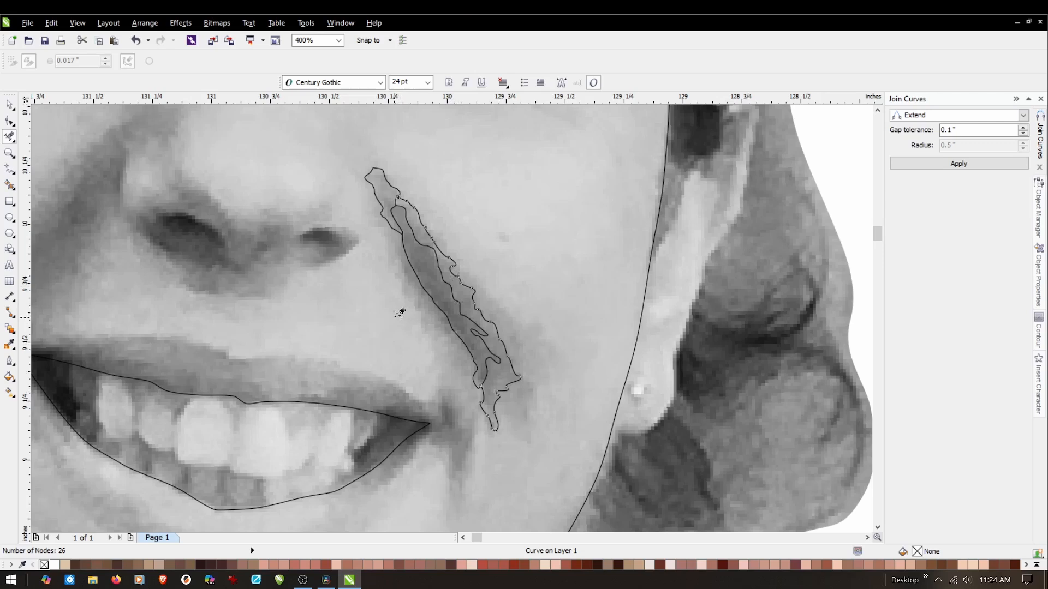
Draw two closed Freehand outlines around the darkest patches inside the crease core, about 0.21 by 0.32 in and 0.06 by 0.07 in.
scroll(445, 317, up, 1)
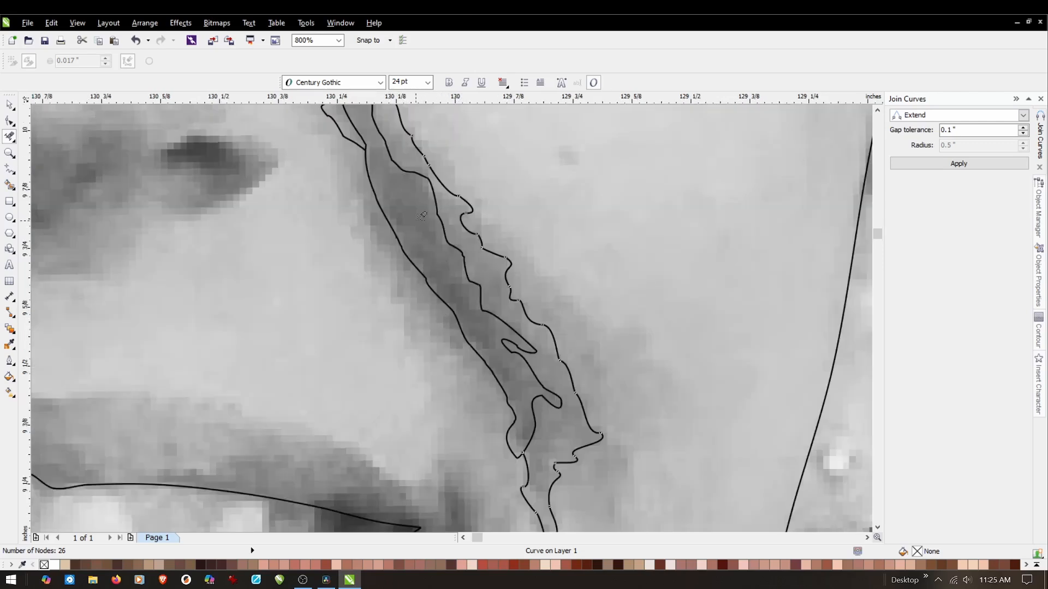
click(9, 170)
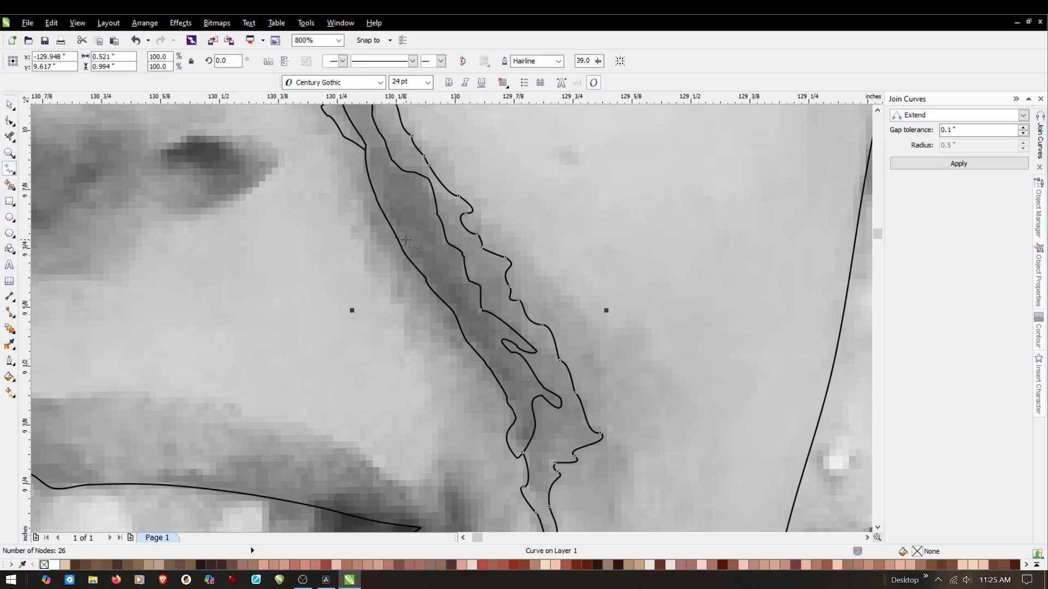
click(398, 226)
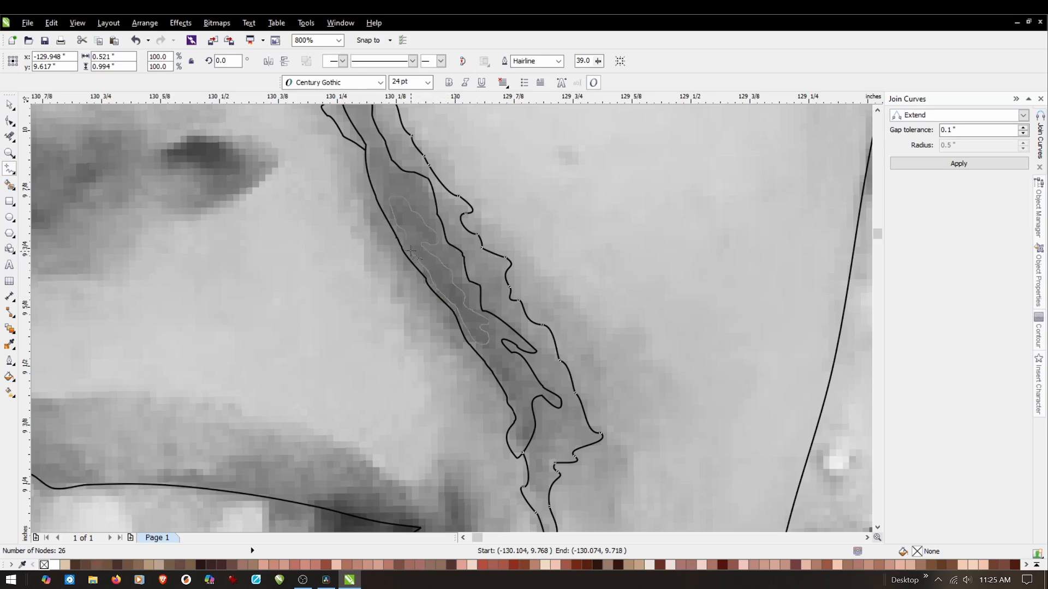
drag(408, 244, 393, 207)
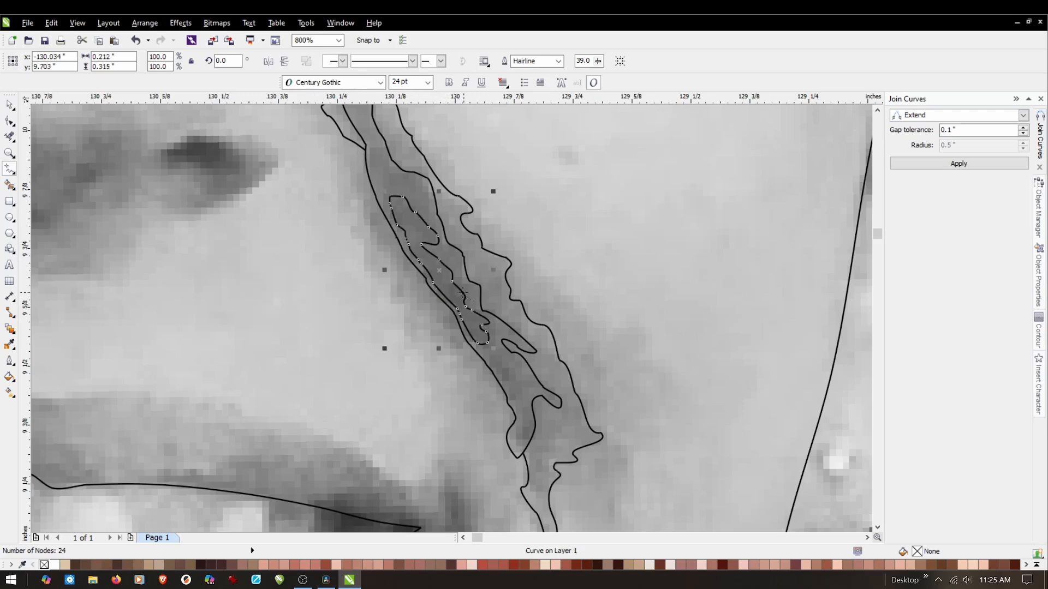
drag(490, 351, 485, 352)
drag(511, 383, 490, 353)
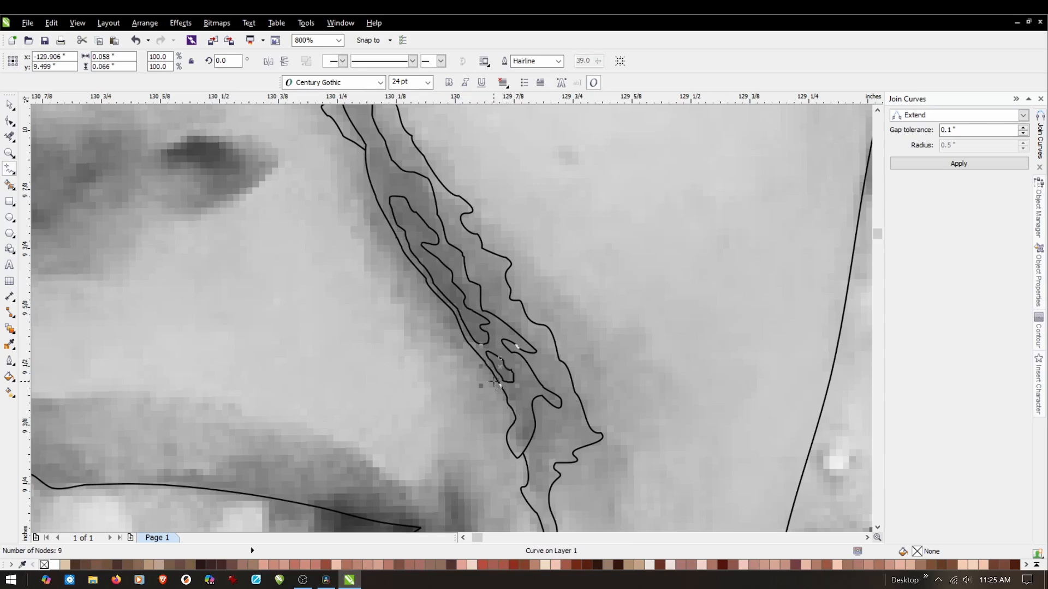
Smooth out the spike on the right side of the smaller dark patch outline by repositioning the spiked node's control handle.
scroll(511, 385, up, 1)
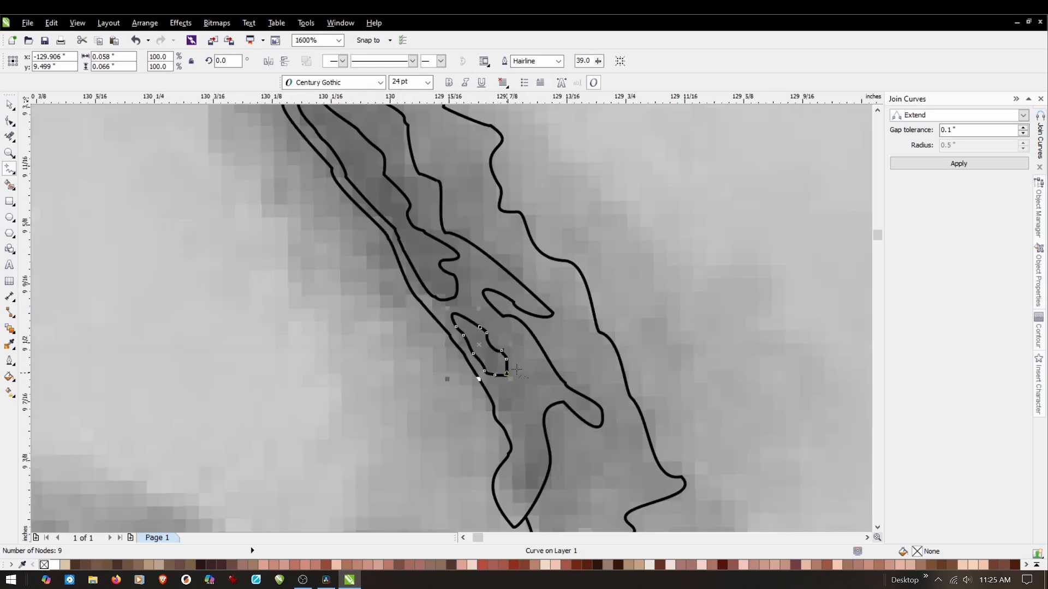
scroll(514, 372, up, 1)
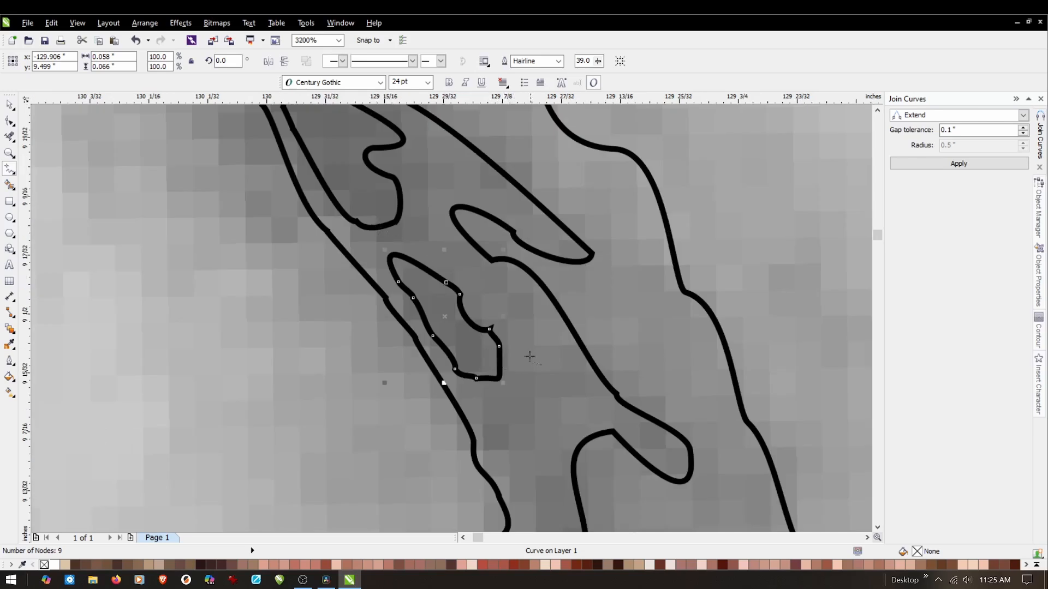
scroll(530, 357, up, 1)
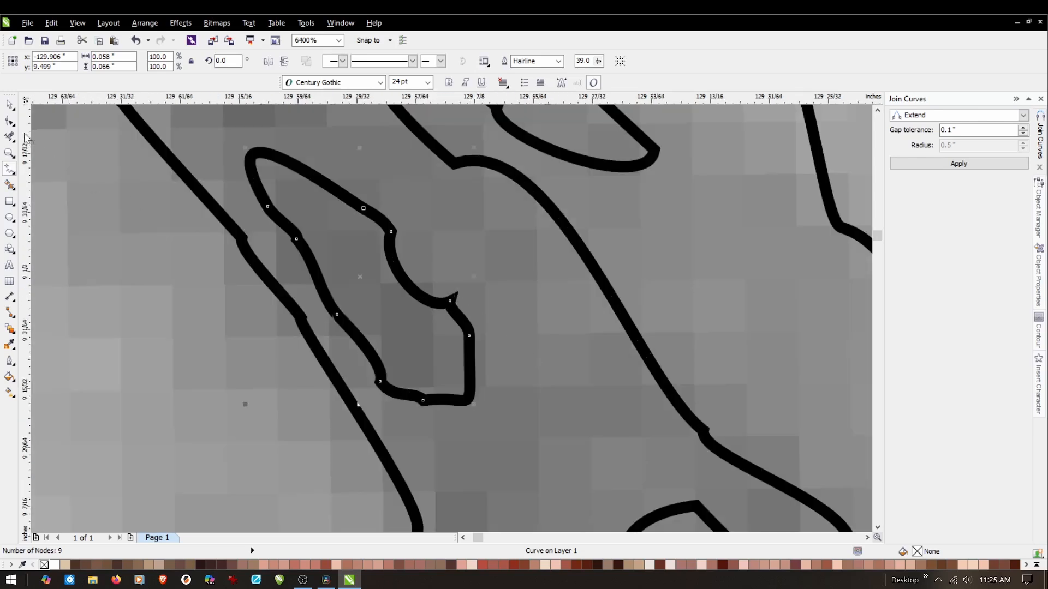
click(10, 121)
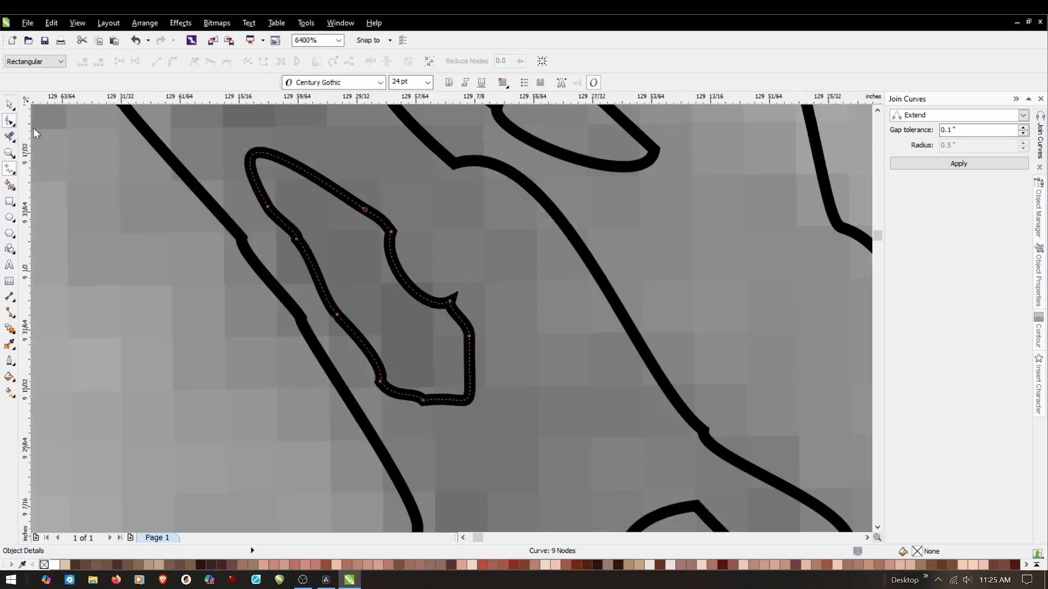
click(448, 304)
scroll(450, 312, up, 2)
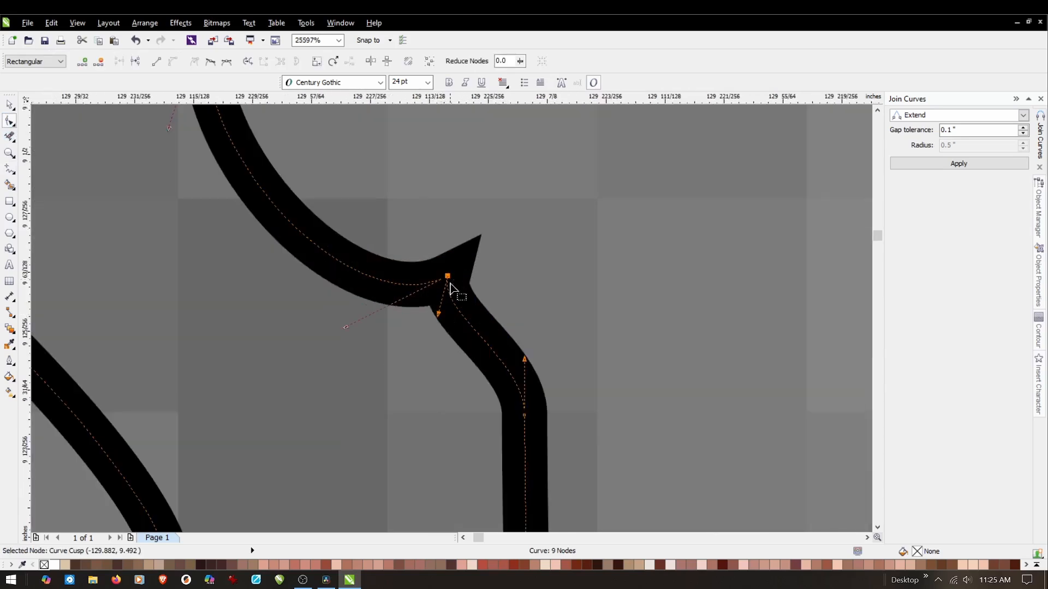
mouse_move(438, 315)
mouse_down()
mouse_move(463, 295)
mouse_move(463, 276)
mouse_up()
scroll(420, 329, down, 1)
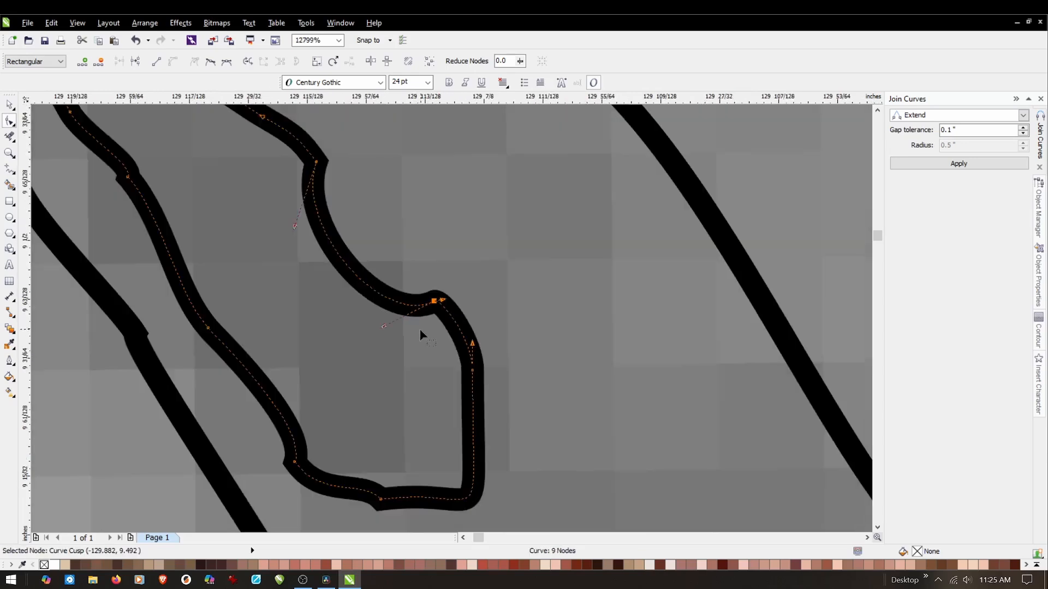
Soften the lower-right corner of the larger dark patch outline by adjusting the control handle of its corner node.
scroll(420, 328, down, 2)
scroll(276, 202, up, 1)
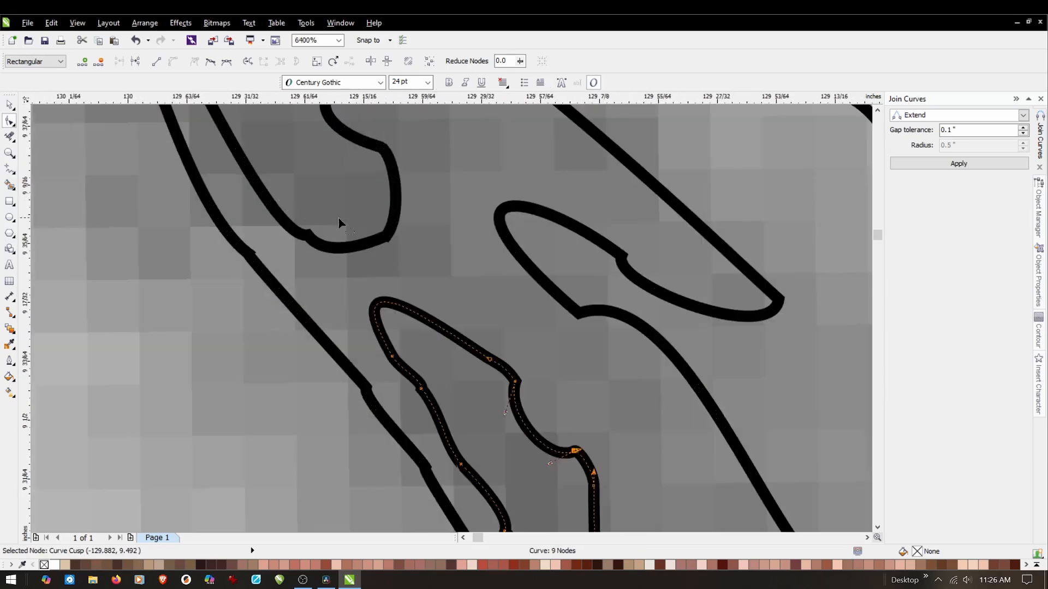
scroll(322, 218, up, 1)
click(371, 283)
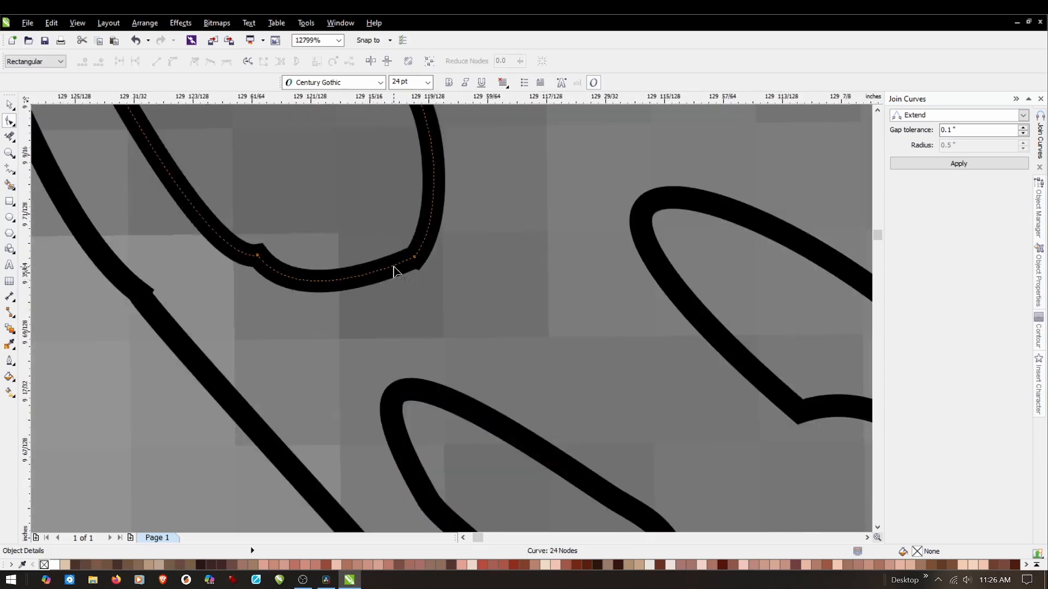
click(412, 259)
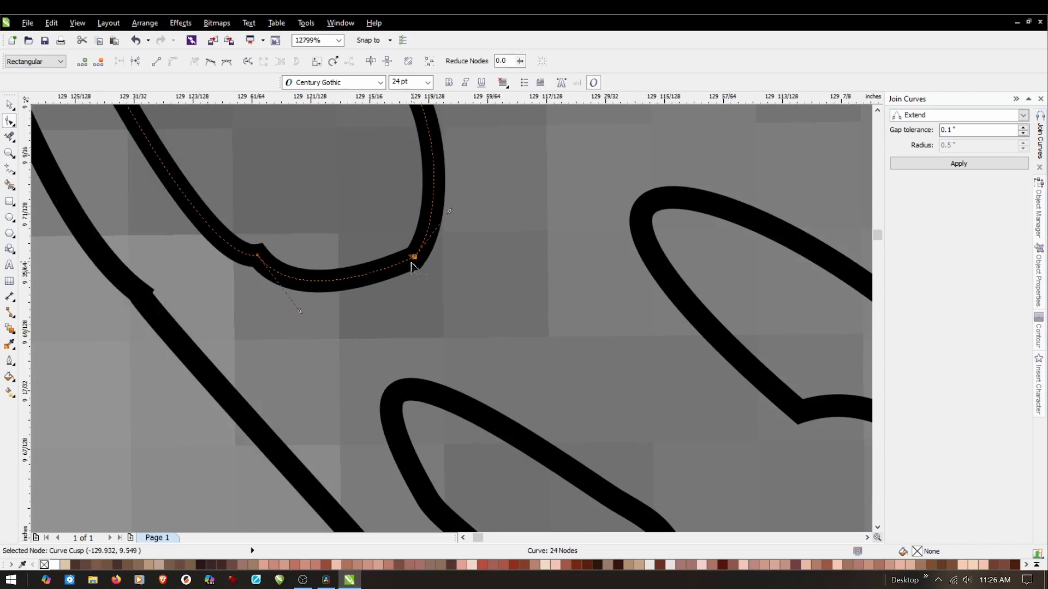
scroll(412, 266, up, 2)
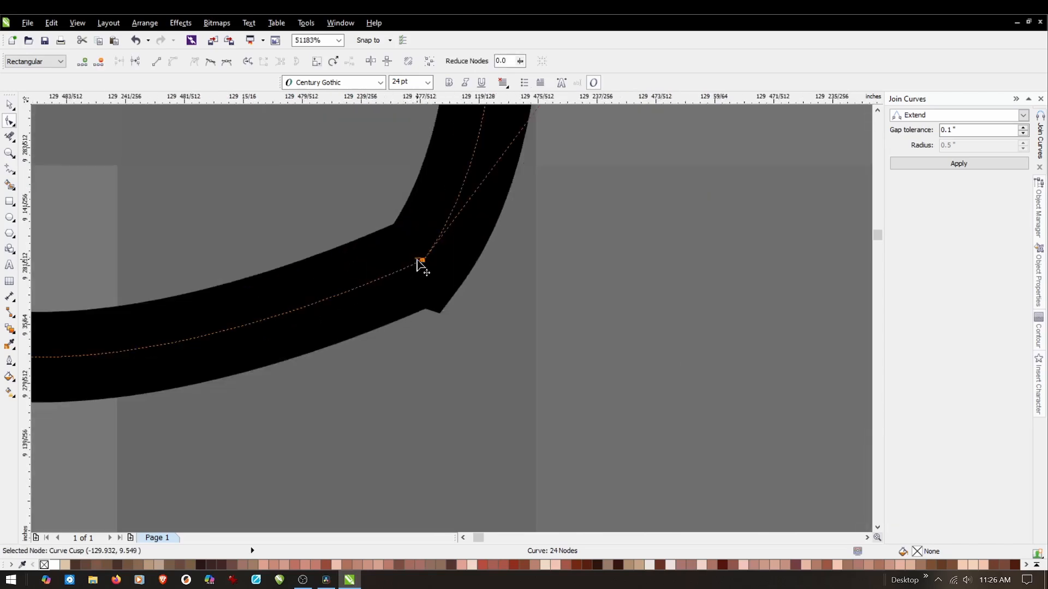
mouse_move(420, 266)
mouse_down()
mouse_move(403, 283)
mouse_move(401, 317)
mouse_up()
scroll(433, 300, down, 2)
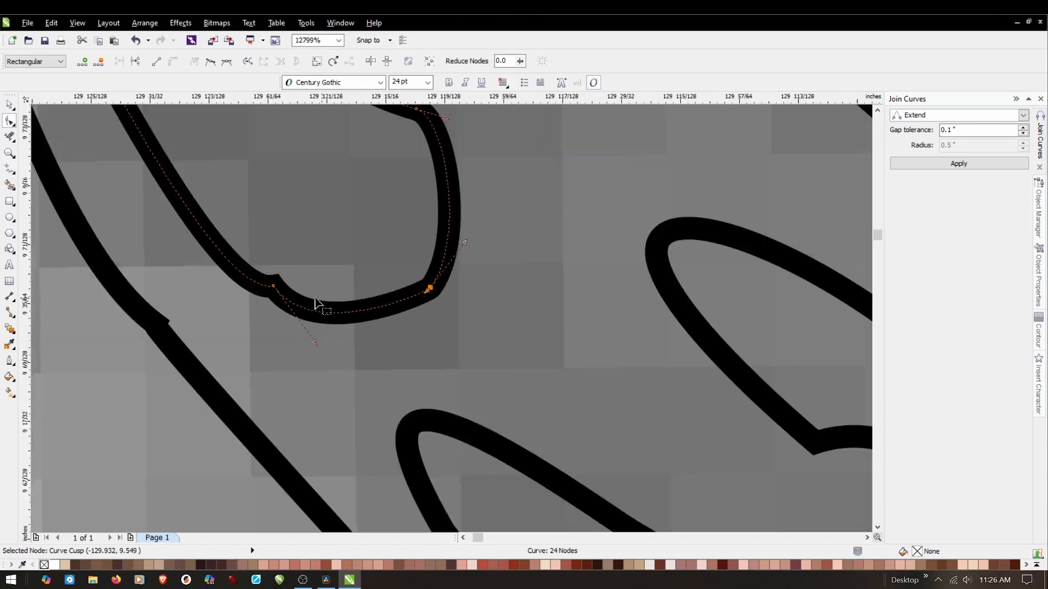
Replace the kinked node at the lower left of the larger dark patch outline with two new nodes, one on each side.
scroll(281, 297, up, 1)
click(267, 281)
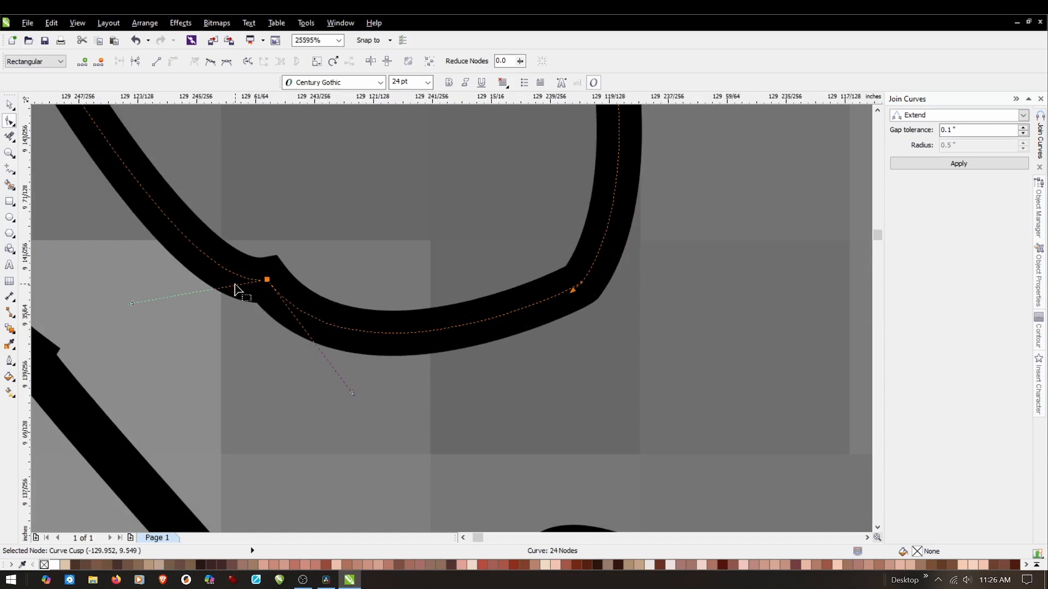
double_click(216, 263)
double_click(339, 328)
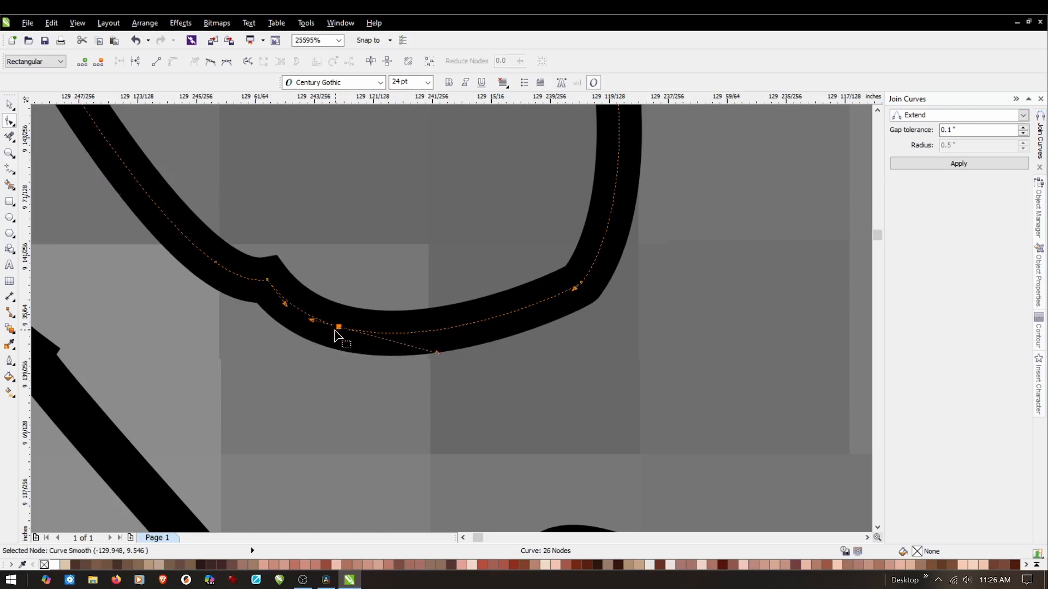
double_click(267, 280)
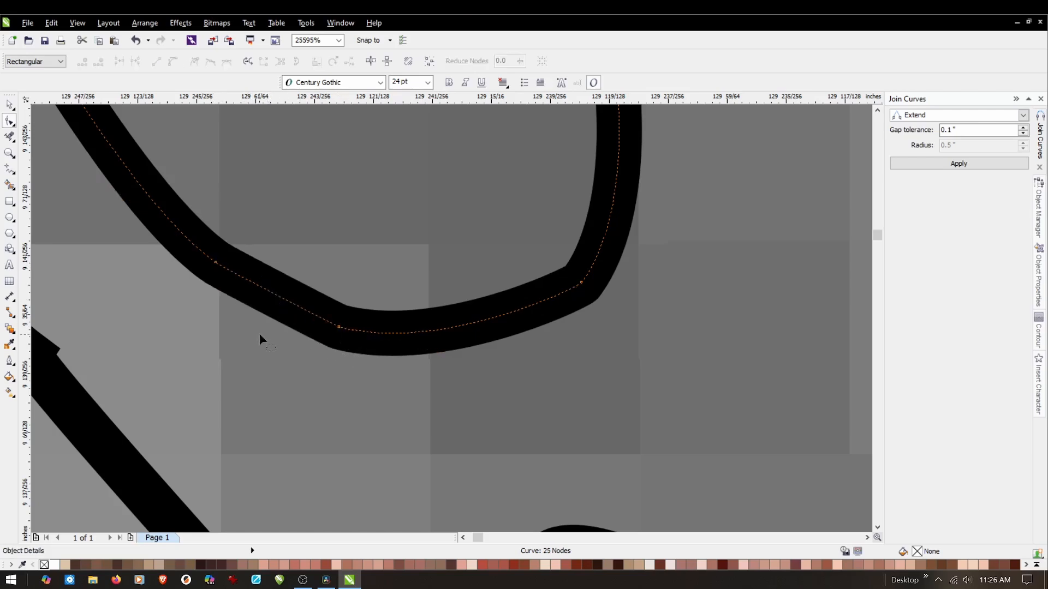
Replace the kinked node on the left side of the crease core outline with two new nodes, one on each side.
scroll(405, 349, down, 2)
scroll(322, 356, up, 1)
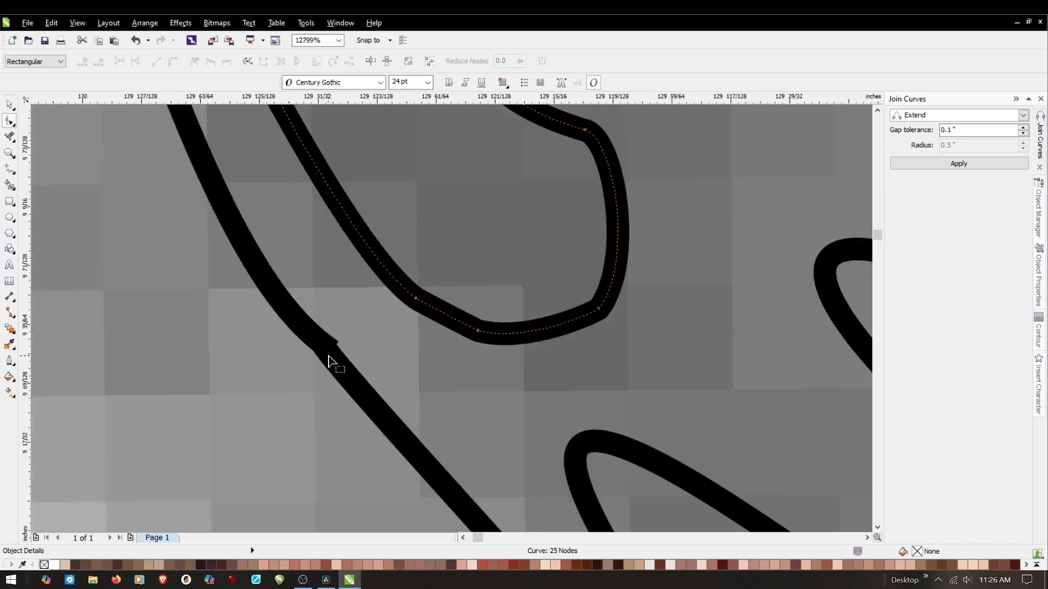
scroll(332, 362, up, 2)
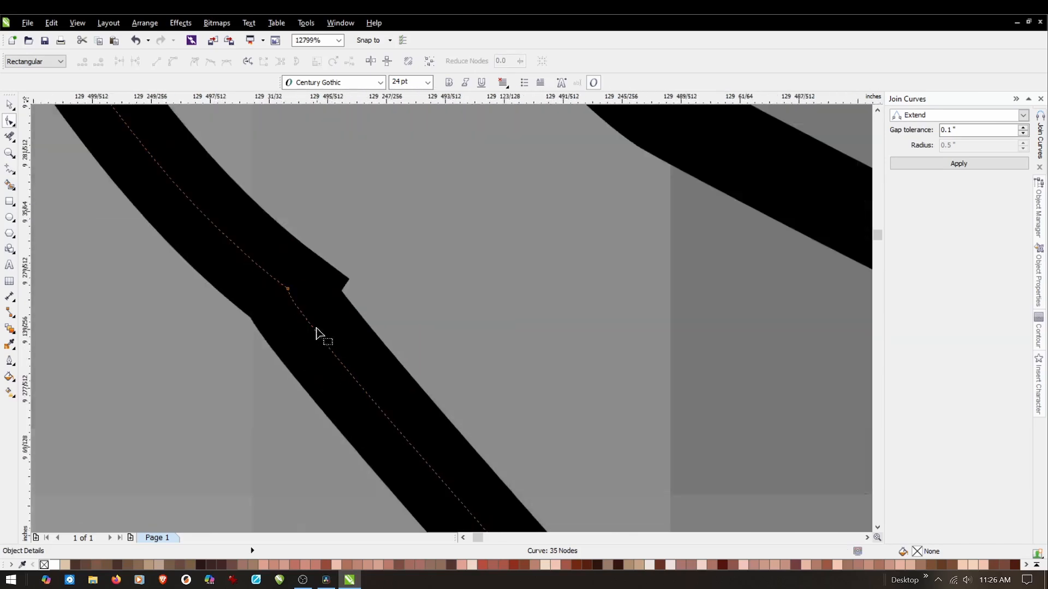
click(288, 290)
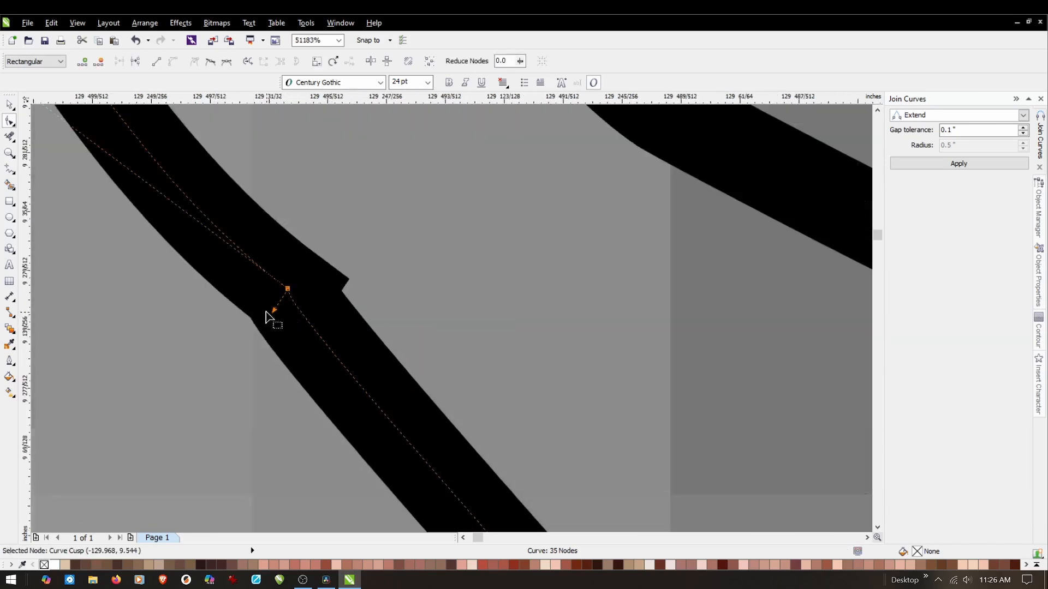
double_click(246, 255)
double_click(326, 345)
double_click(288, 290)
scroll(295, 372, down, 1)
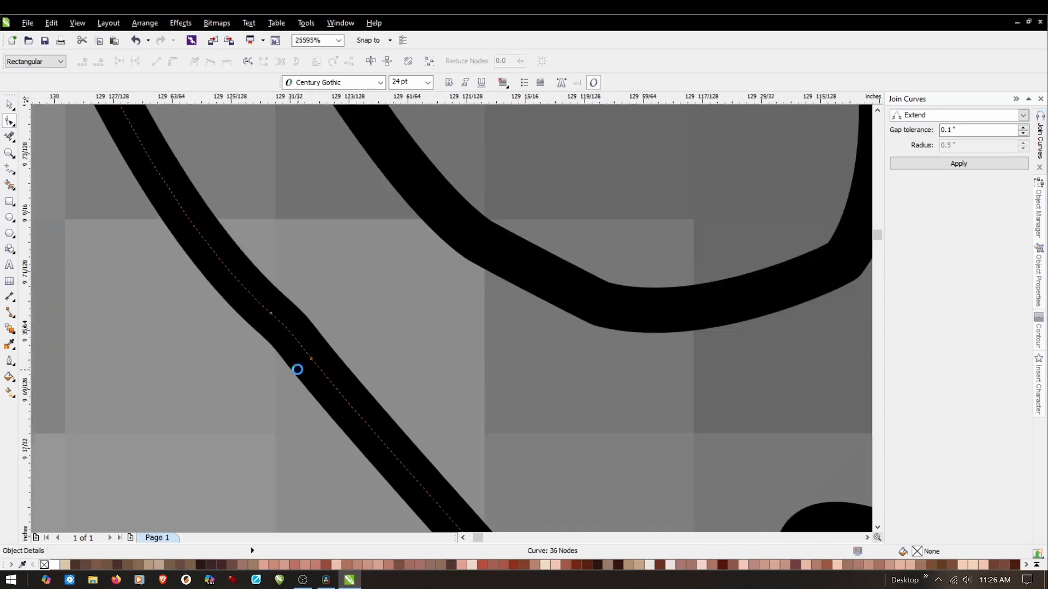
Smooth the bump on the right side of the larger dark patch outline by repositioning the control handle of its cusp node.
scroll(297, 372, down, 1)
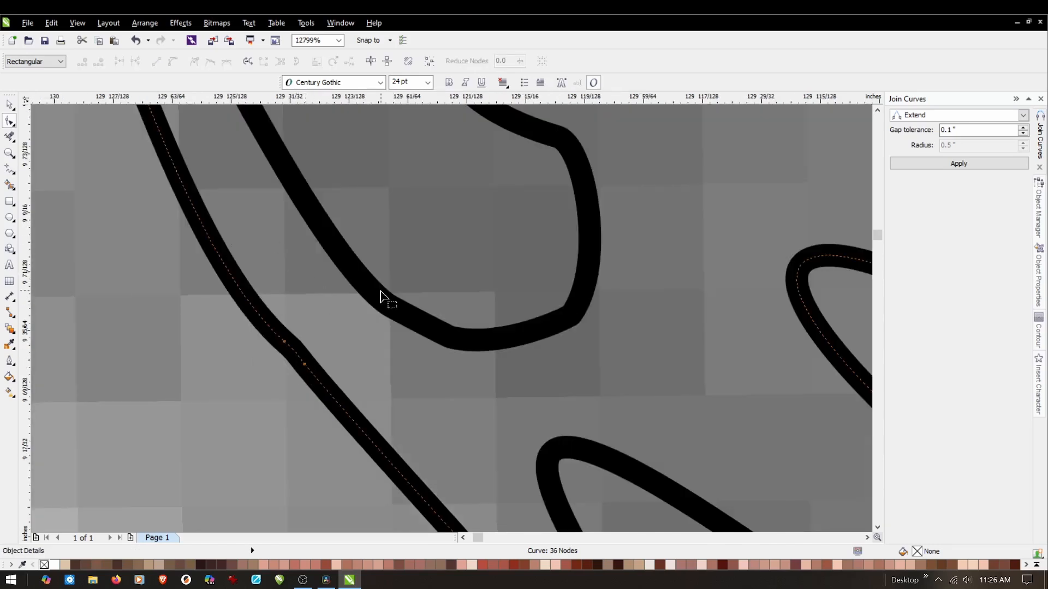
scroll(380, 297, down, 2)
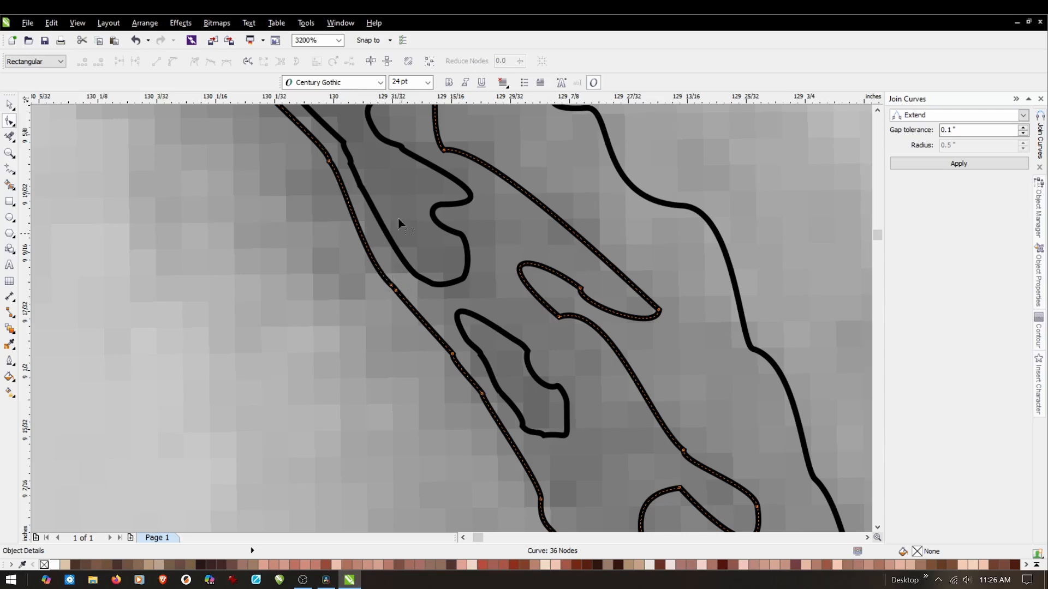
scroll(357, 125, up, 1)
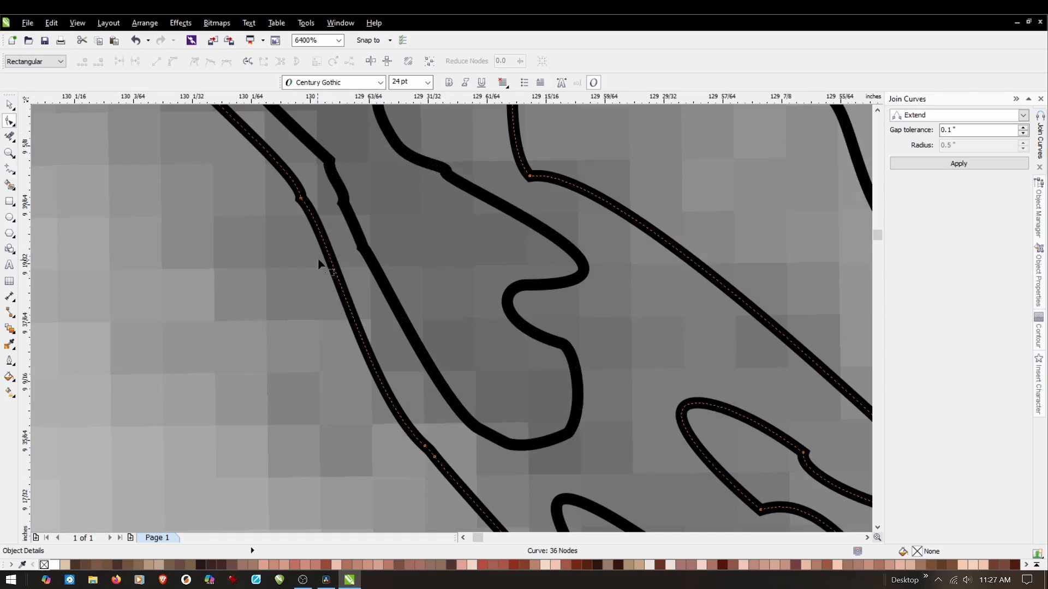
scroll(350, 224, up, 1)
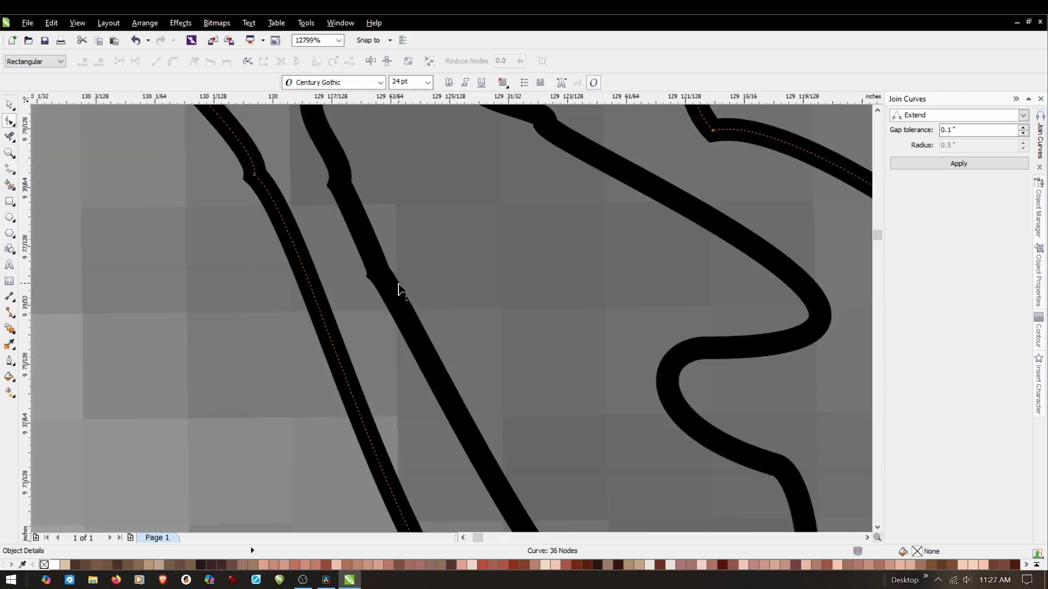
scroll(406, 309, down, 2)
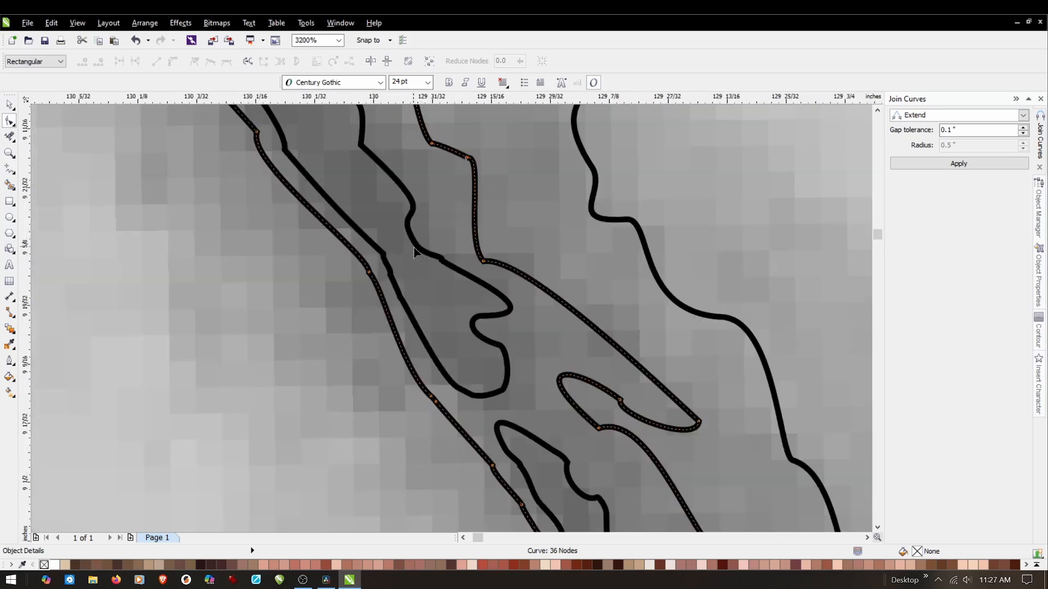
scroll(415, 254, up, 2)
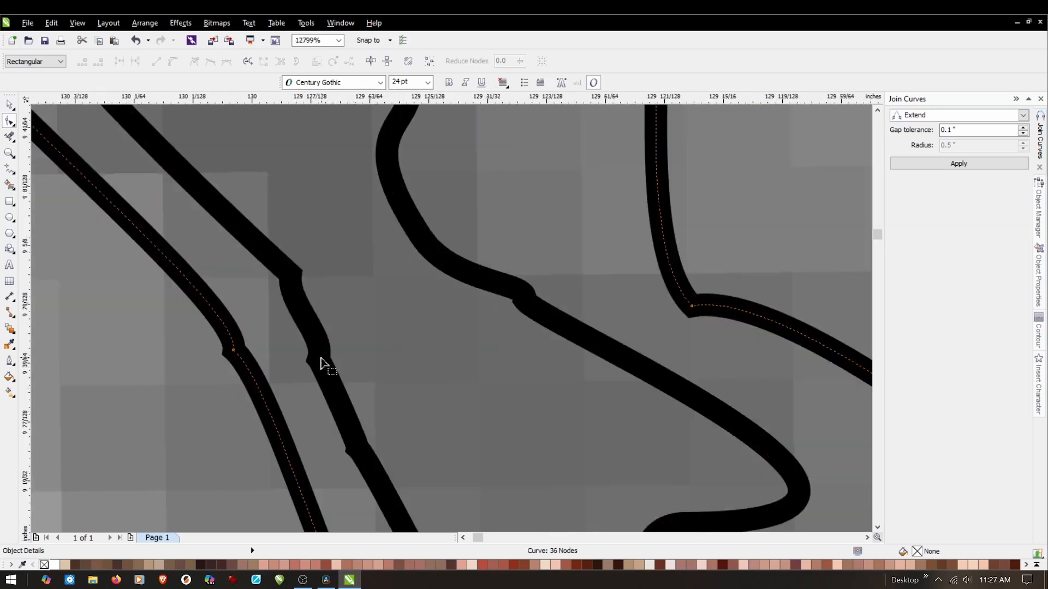
click(330, 384)
scroll(553, 306, up, 2)
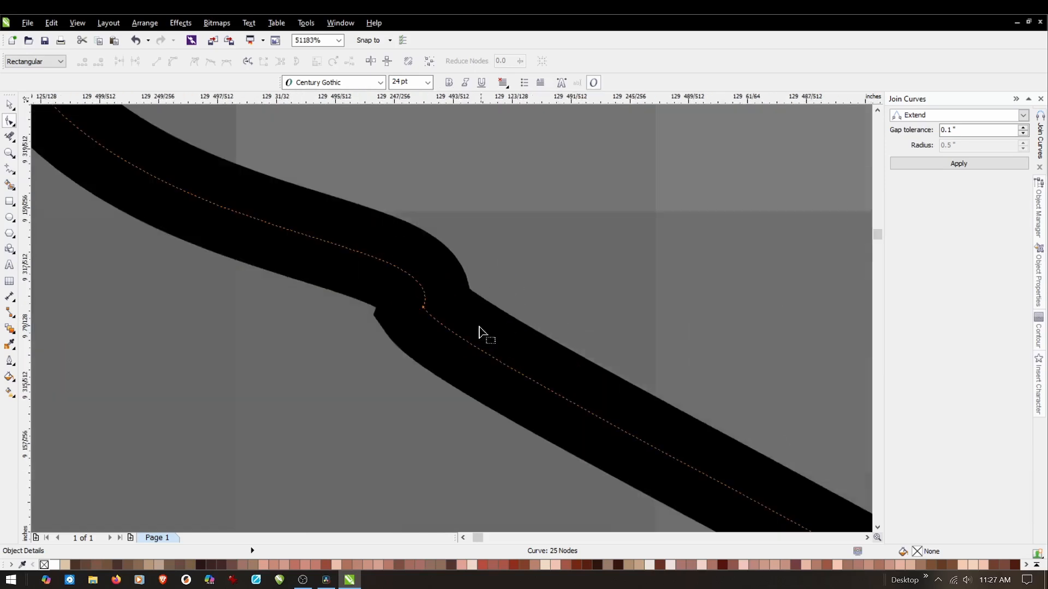
click(424, 308)
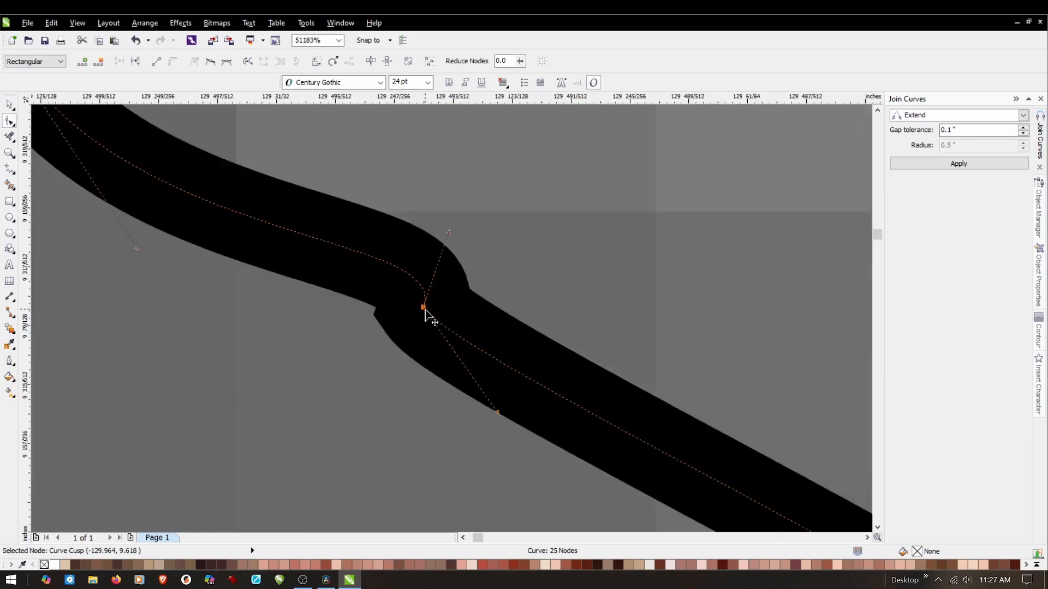
drag(448, 229, 370, 311)
scroll(450, 268, down, 3)
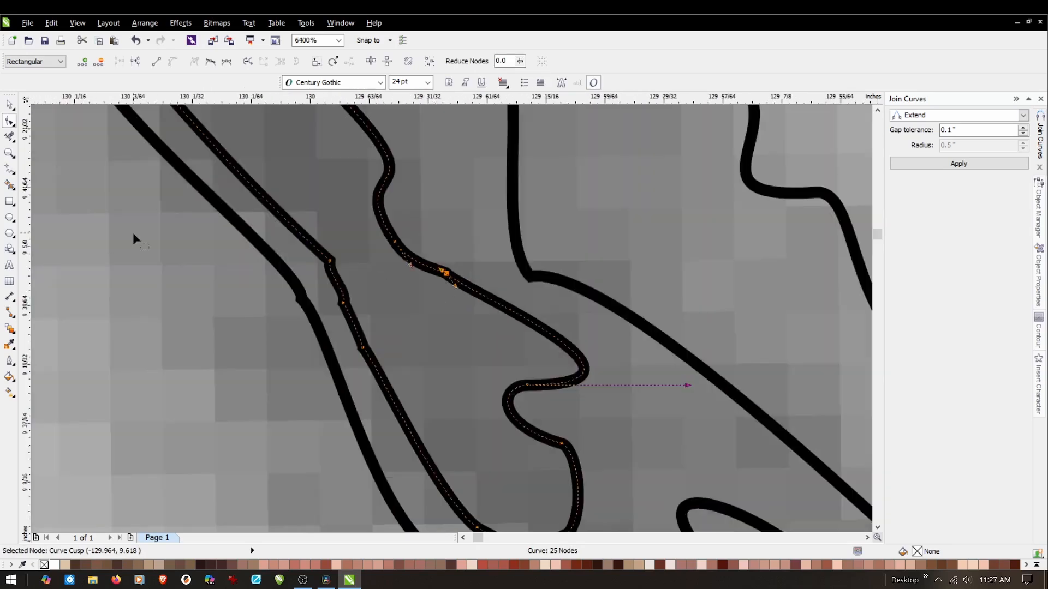
Adjust the control handle of the broken corner node on the right side of the crease core outline.
click(9, 104)
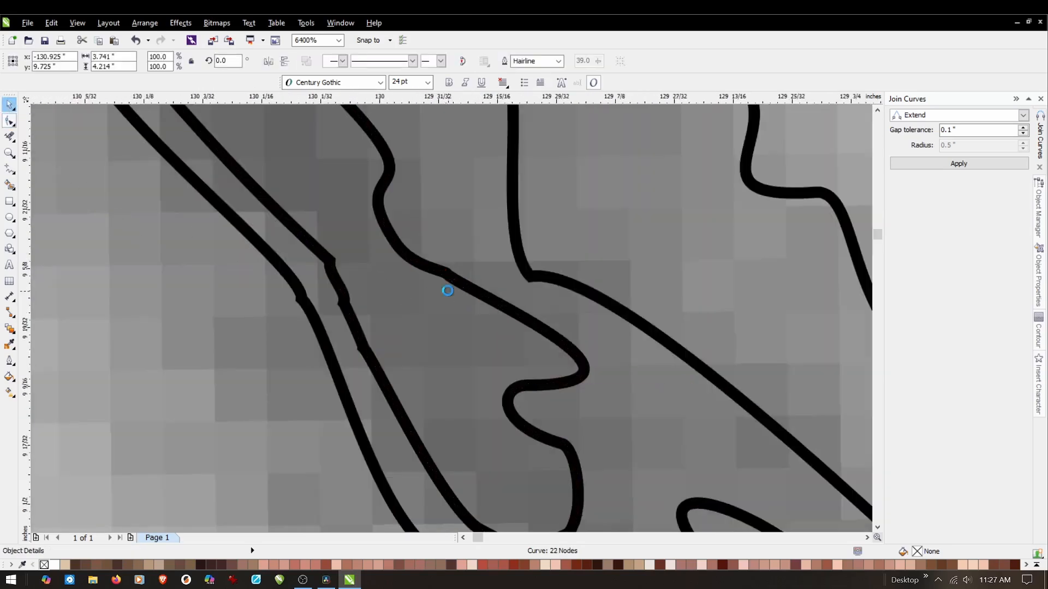
scroll(448, 225, up, 1)
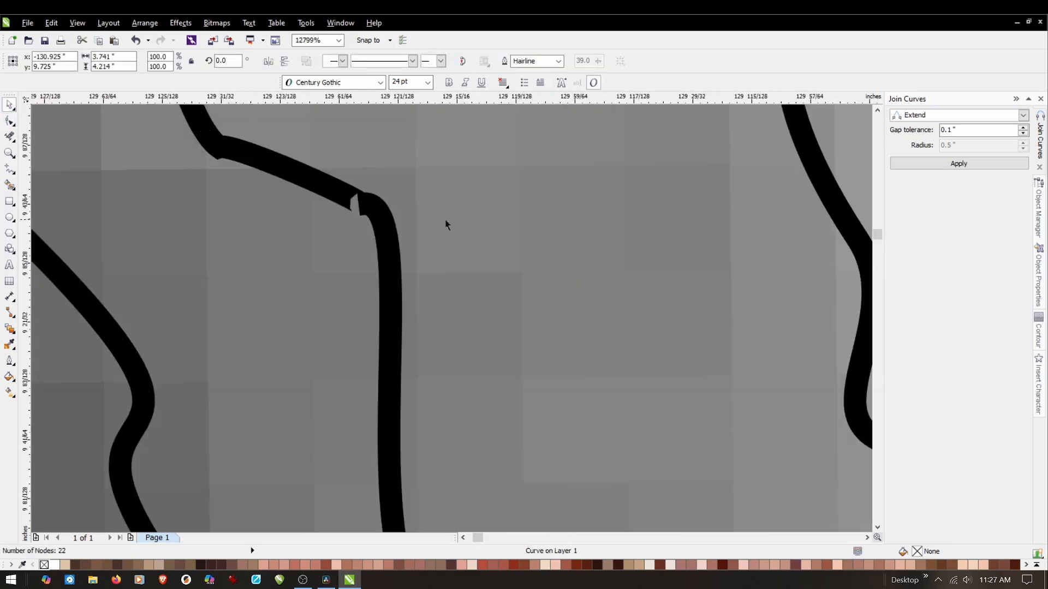
scroll(344, 186, up, 1)
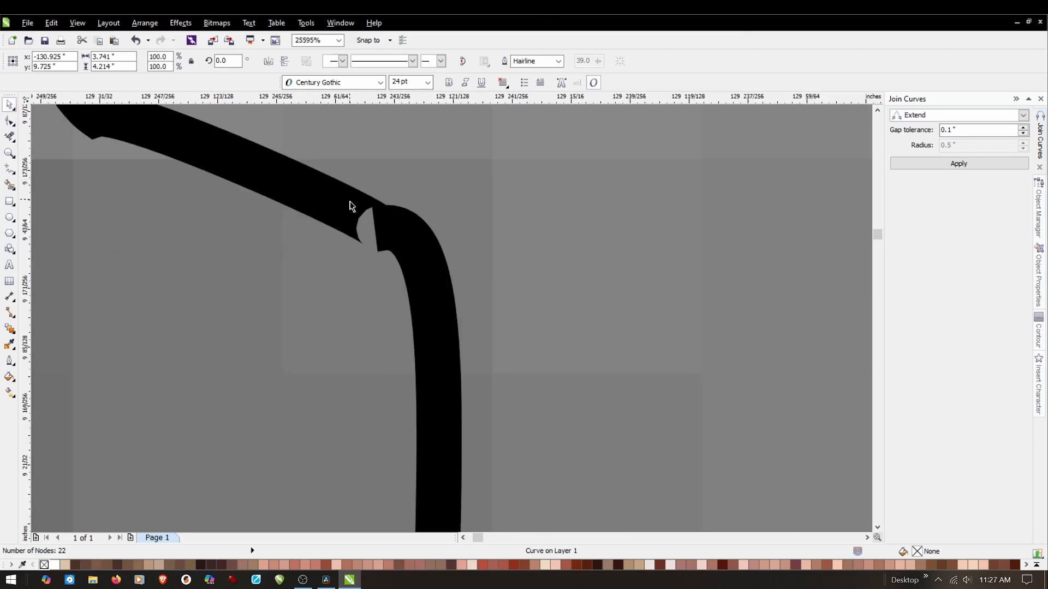
click(9, 122)
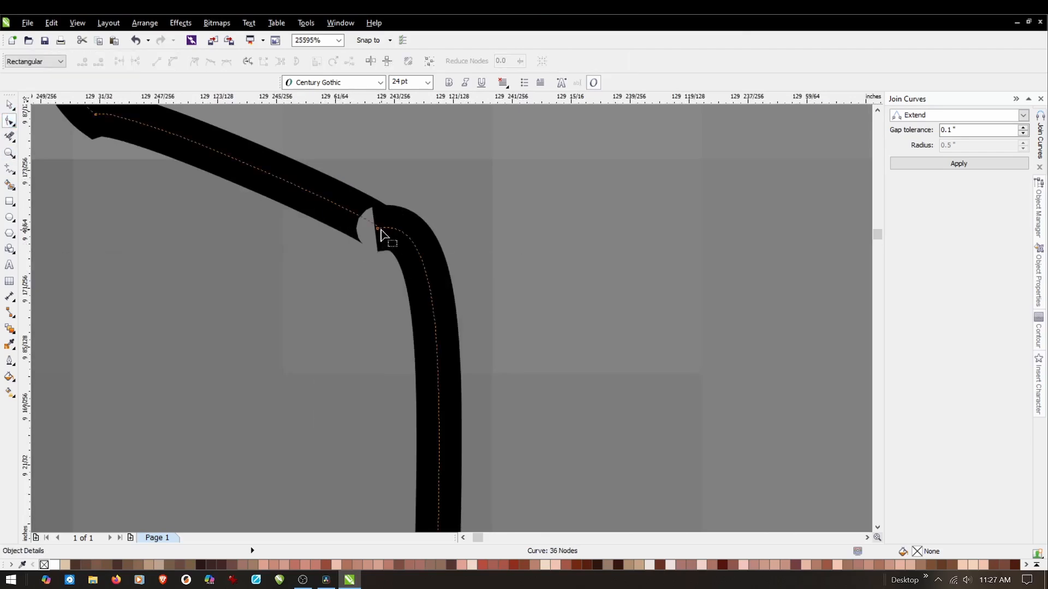
click(379, 229)
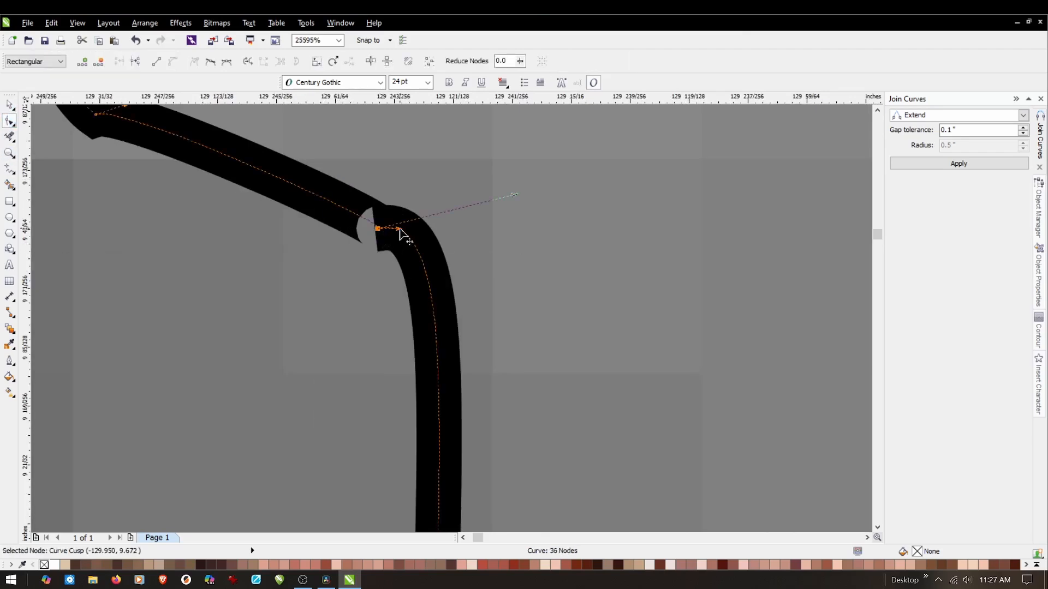
drag(410, 240, 339, 199)
scroll(392, 247, down, 3)
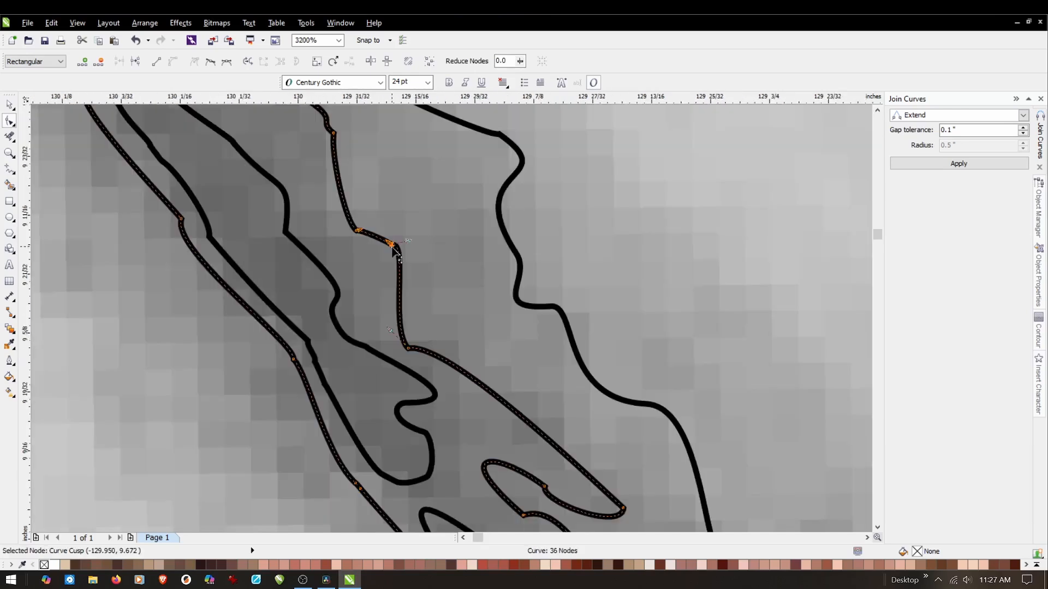
Deselect the crease core outline and examine the nested crease outlines against the whole face.
click(9, 104)
scroll(475, 297, down, 2)
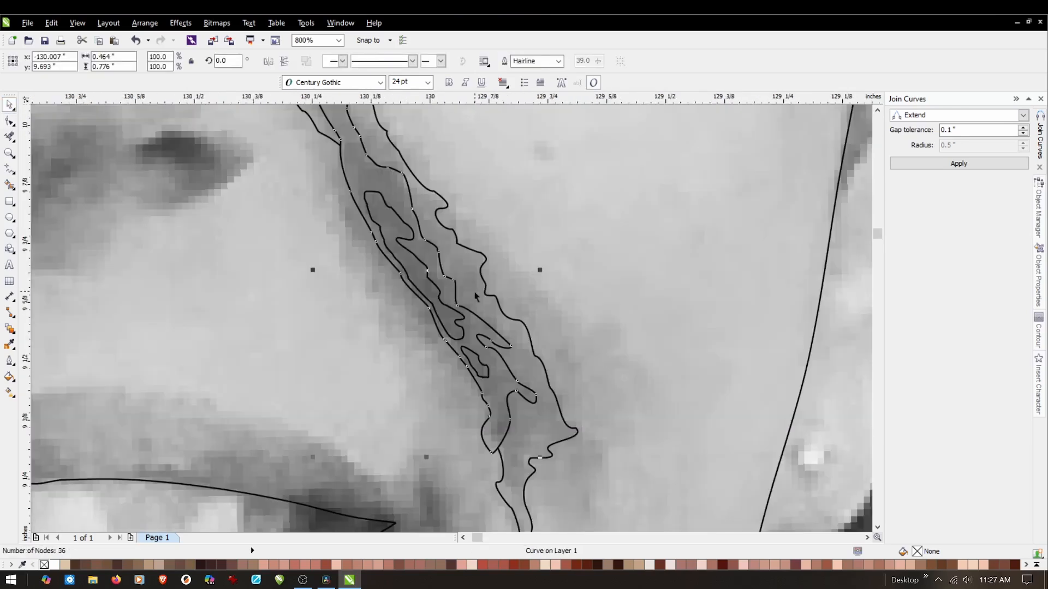
scroll(475, 296, down, 2)
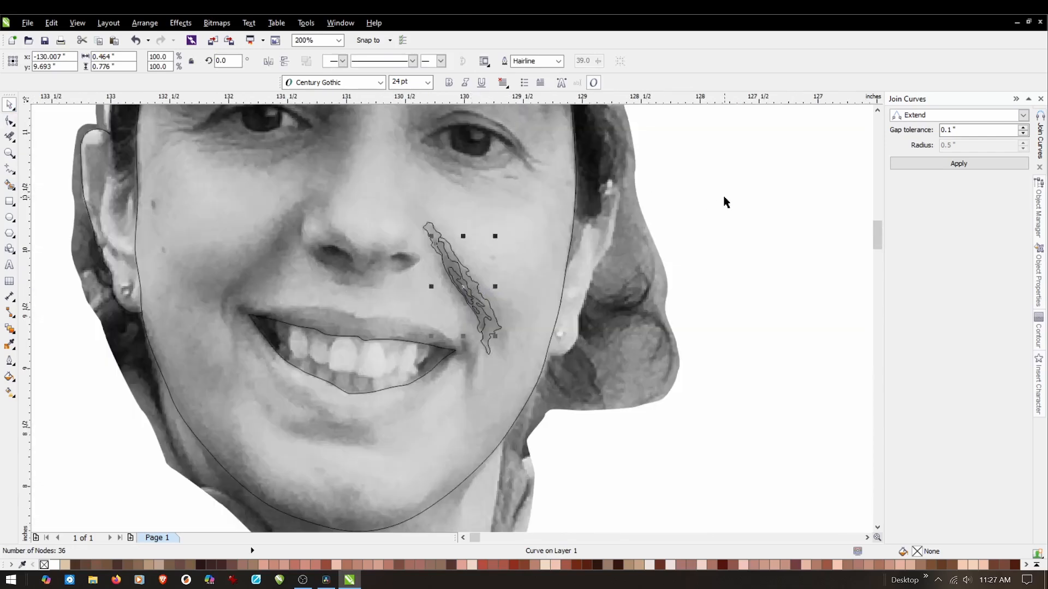
click(720, 214)
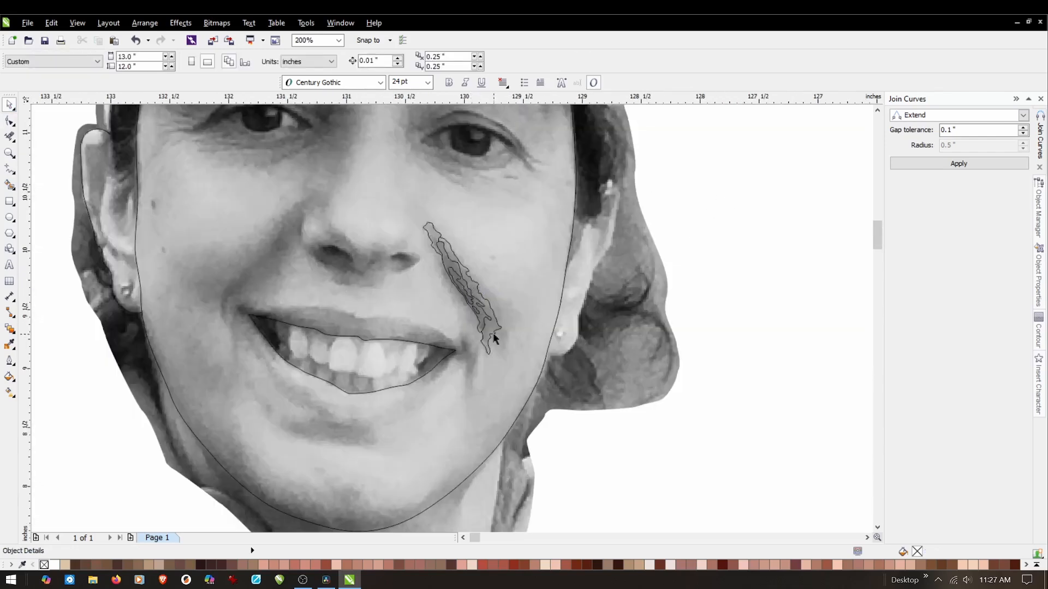
scroll(493, 338, down, 2)
scroll(502, 327, up, 1)
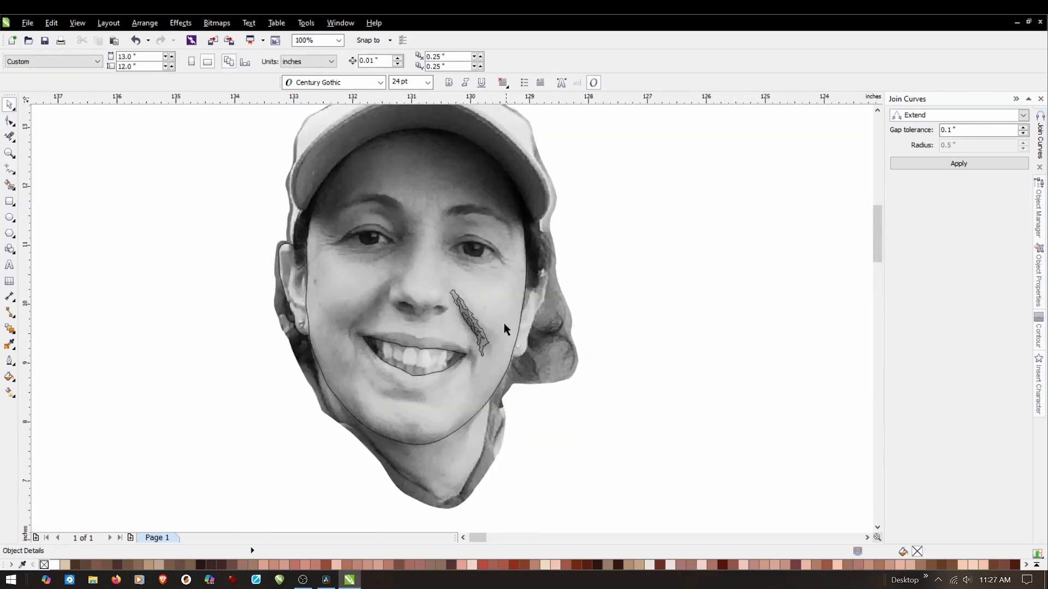
scroll(487, 328, up, 1)
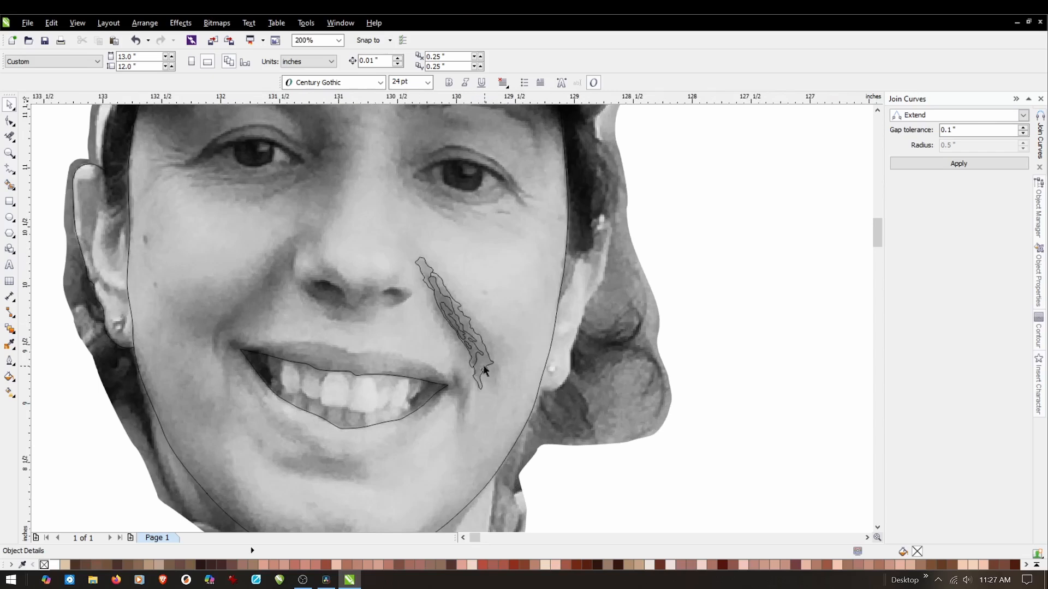
scroll(506, 352, up, 1)
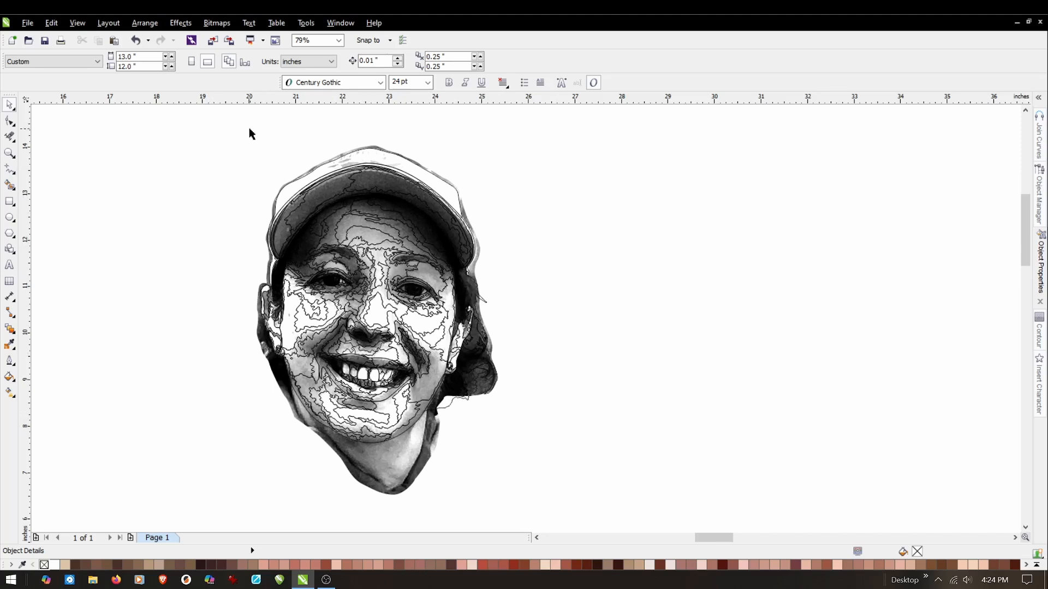
Duplicate all the traced face curves without the photo, placing the copy about 6.35 in to the right at the same height.
drag(195, 109, 206, 142)
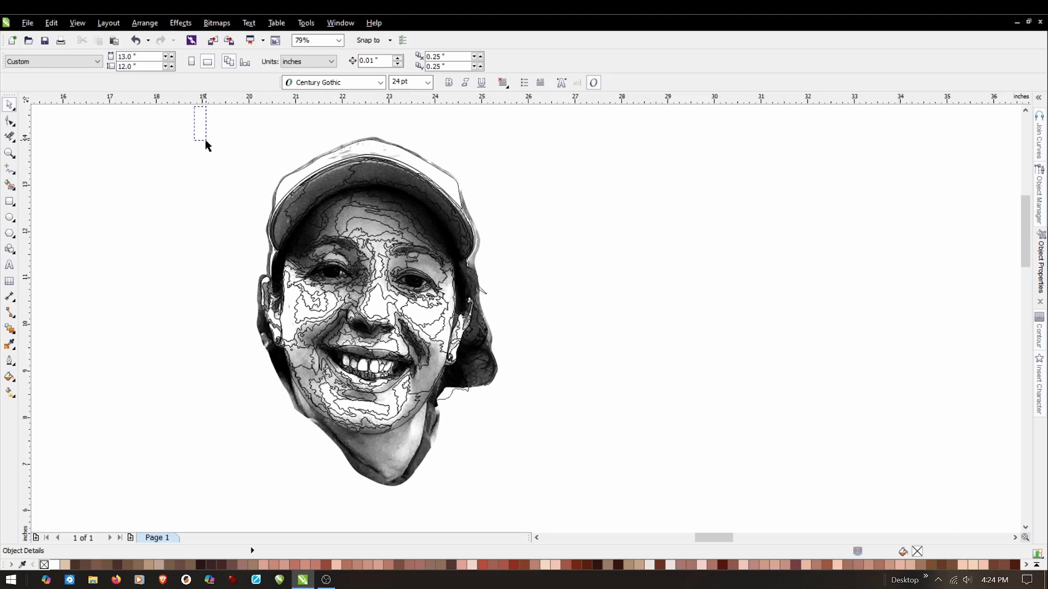
drag(207, 144, 566, 448)
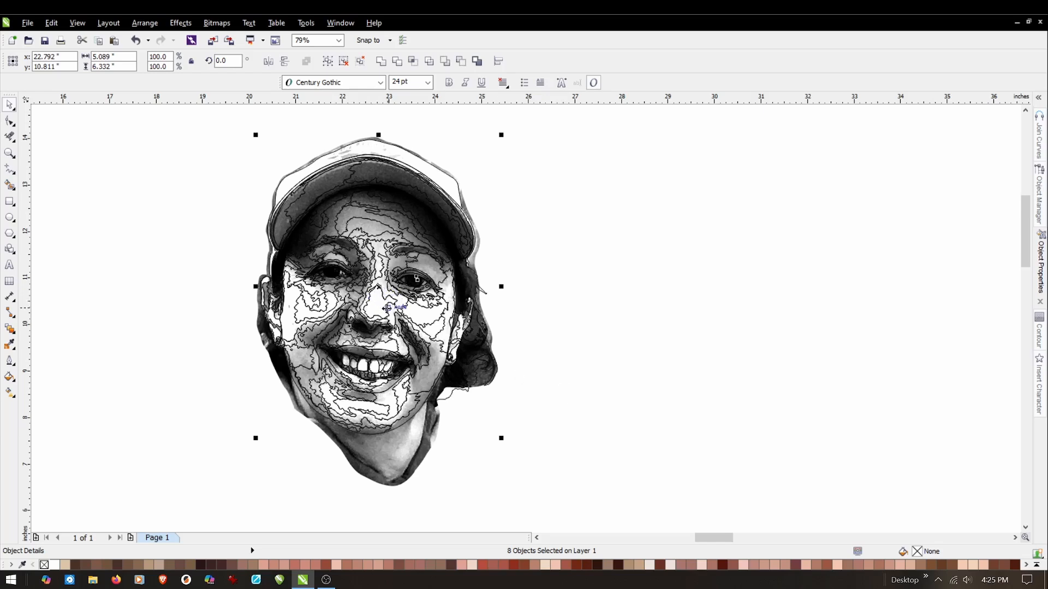
mouse_move(379, 288)
mouse_down()
mouse_move(631, 322)
mouse_move(373, 322)
mouse_move(672, 317)
mouse_up()
click(533, 188)
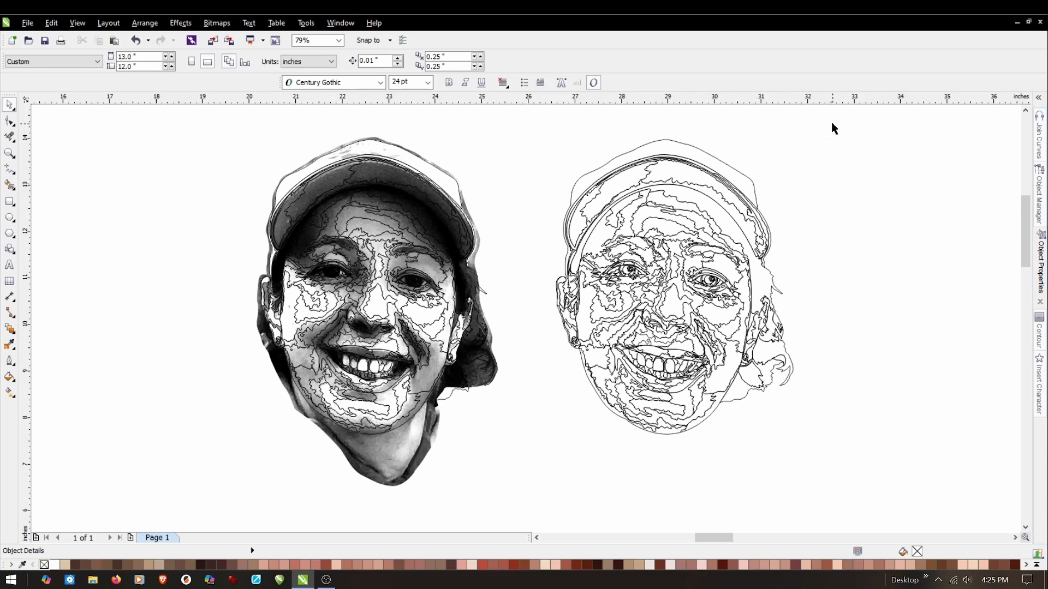
Group all the curves of the duplicated face tracing and check that they select as one object.
mouse_move(840, 125)
mouse_down()
mouse_move(604, 129)
mouse_move(714, 129)
mouse_move(542, 168)
mouse_move(514, 516)
mouse_move(529, 493)
mouse_up()
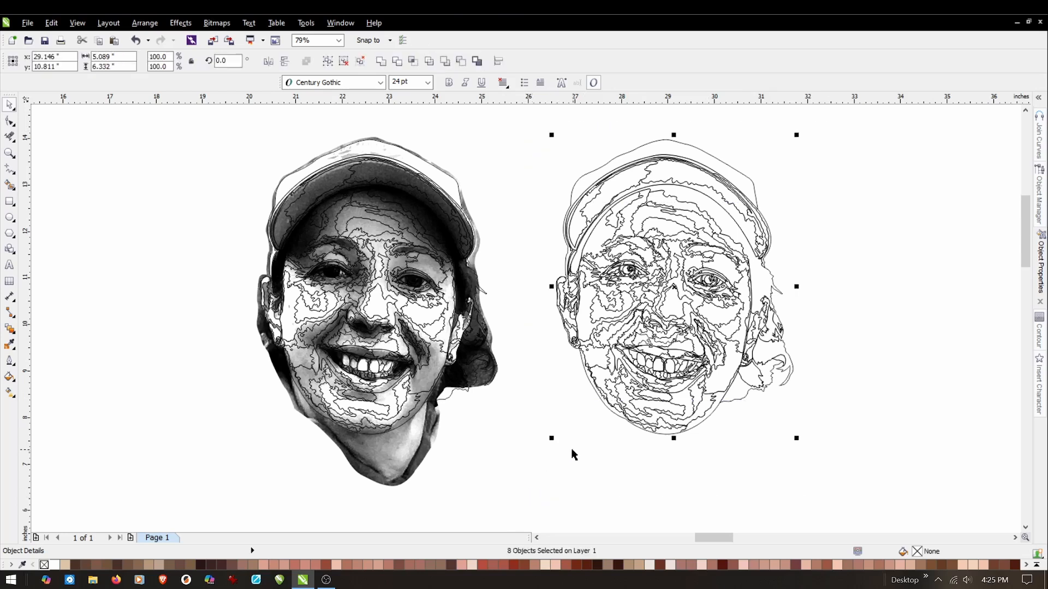
click(145, 22)
click(168, 101)
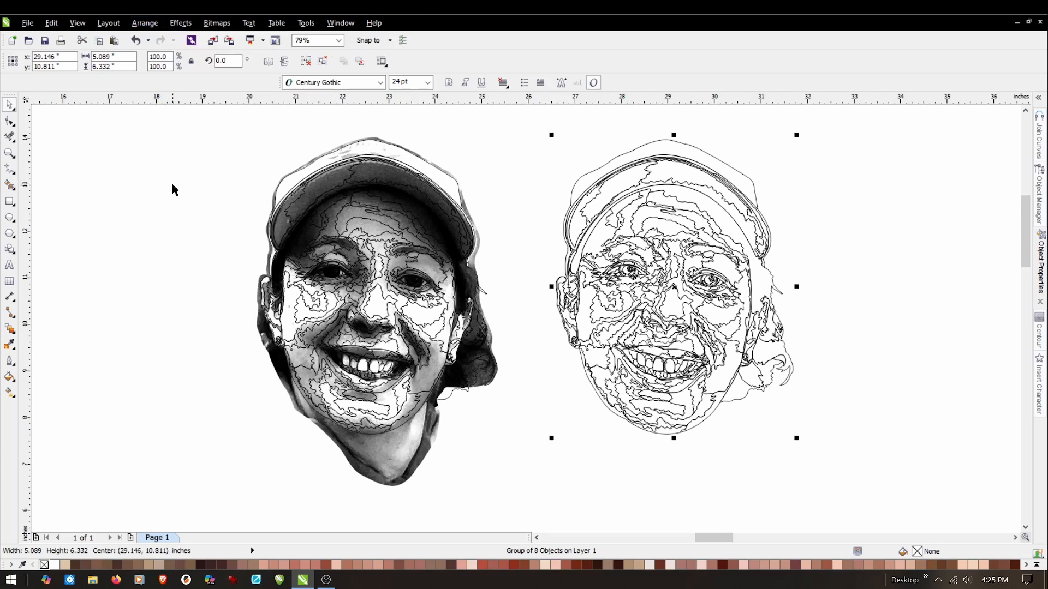
click(550, 175)
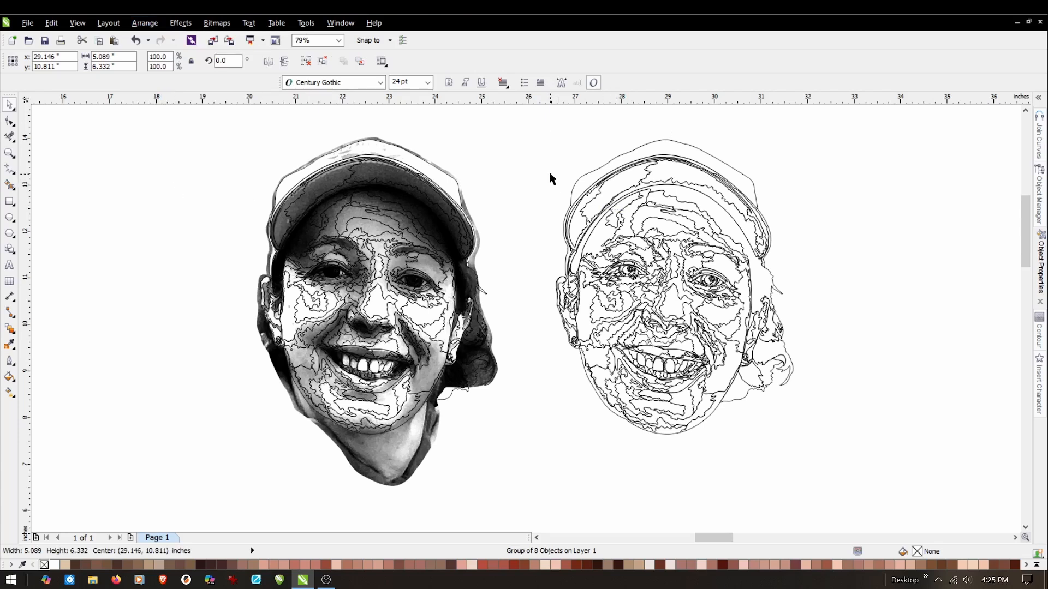
click(651, 191)
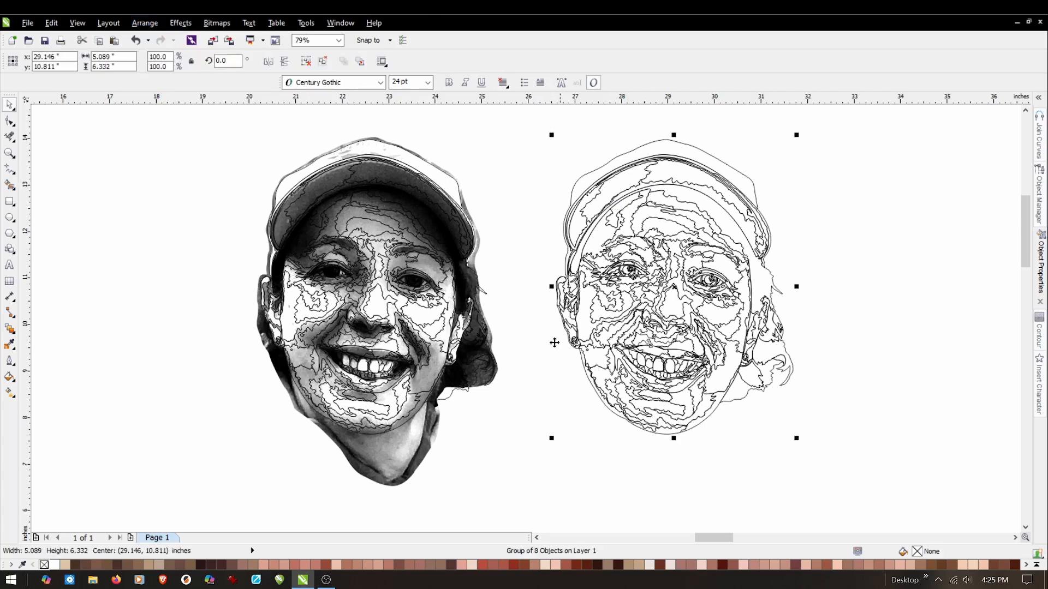
click(532, 375)
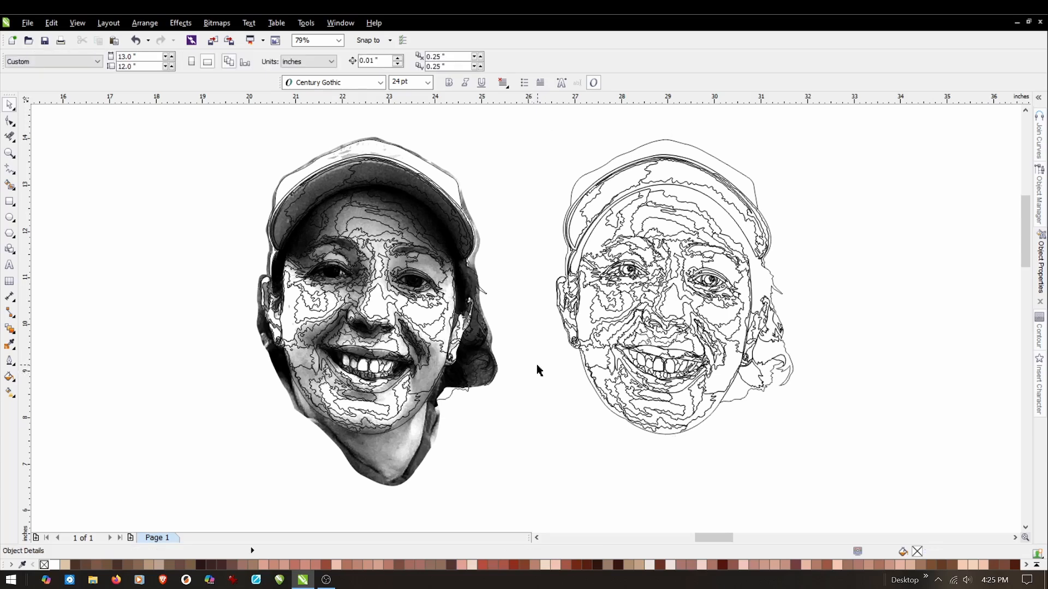
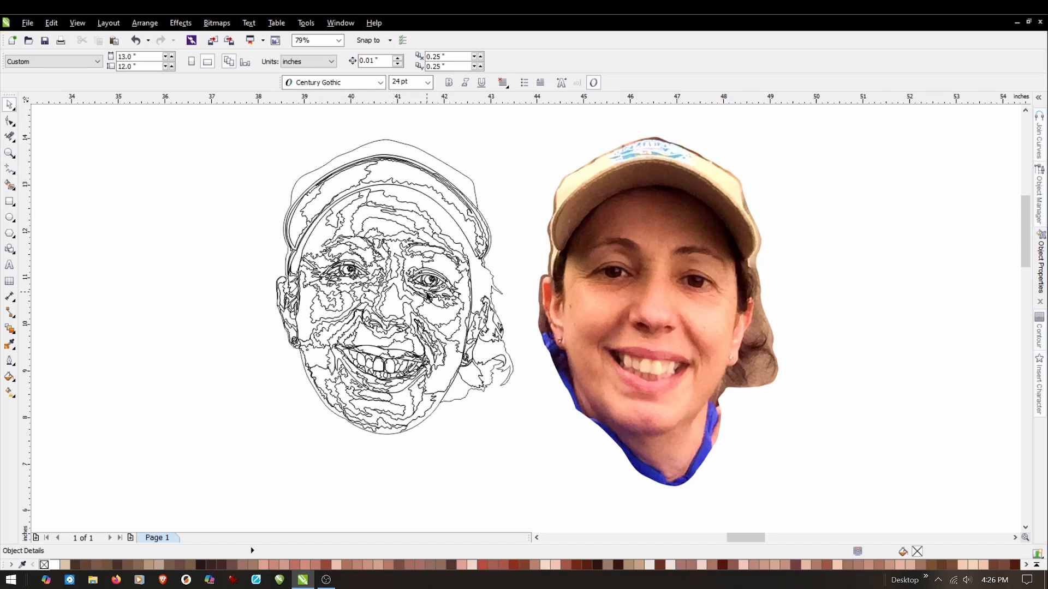
Move the grouped line art about 5.73 in to the right, onto the colour photo at the same height.
click(390, 292)
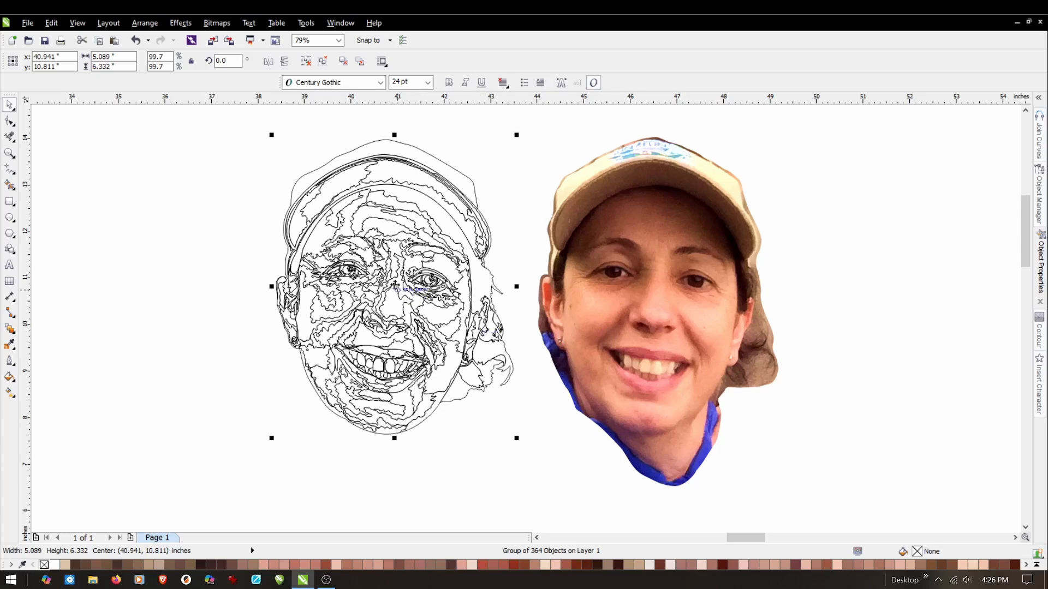
drag(395, 285, 663, 296)
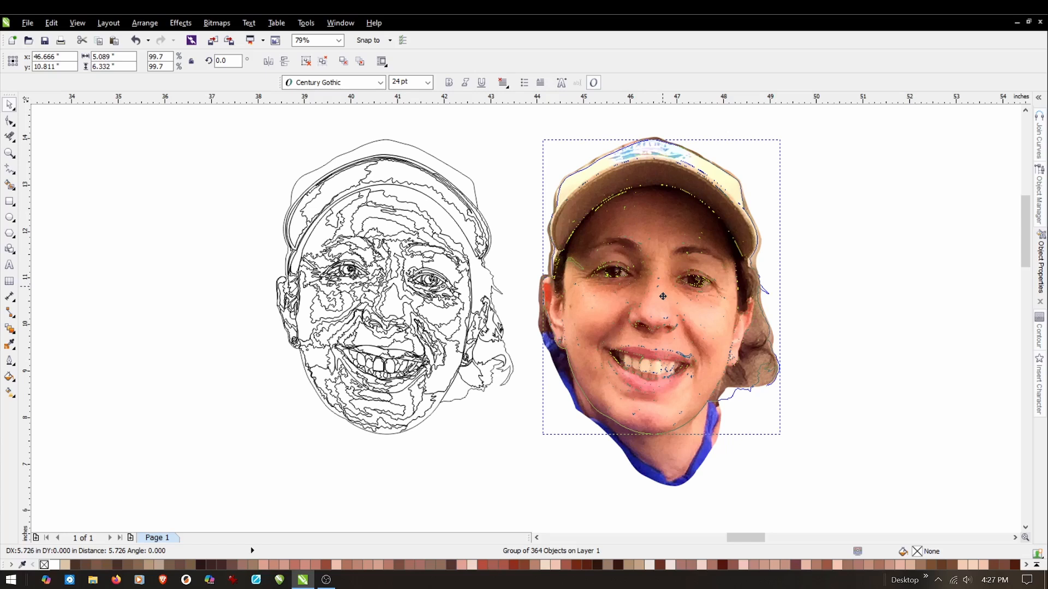
drag(663, 297, 662, 296)
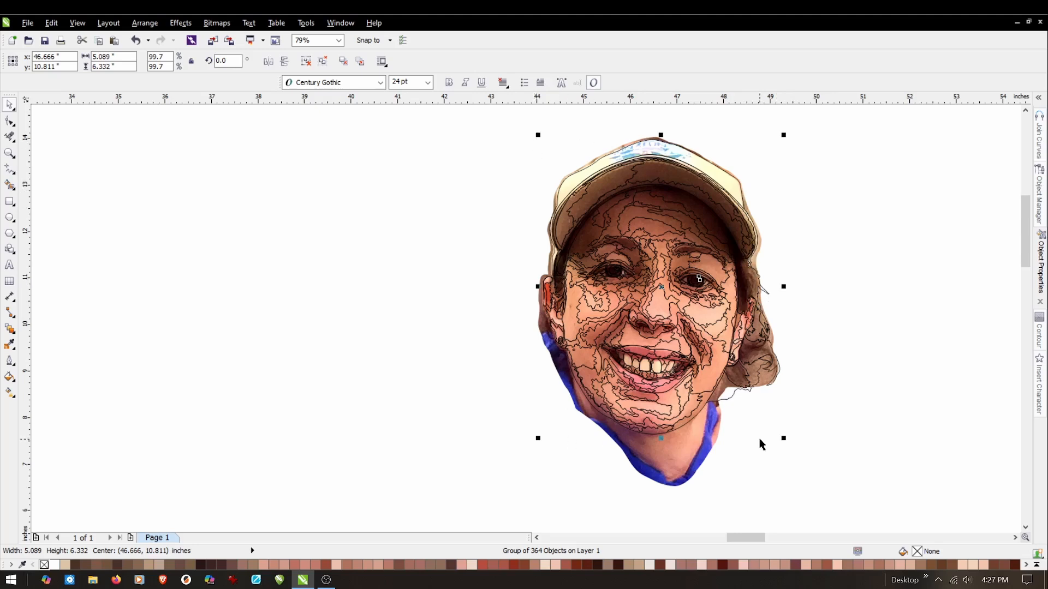
Nudge the line art about 0.02 in to the left to align it with the eyes and ear in the colour photo, and deselect it.
scroll(657, 301, up, 2)
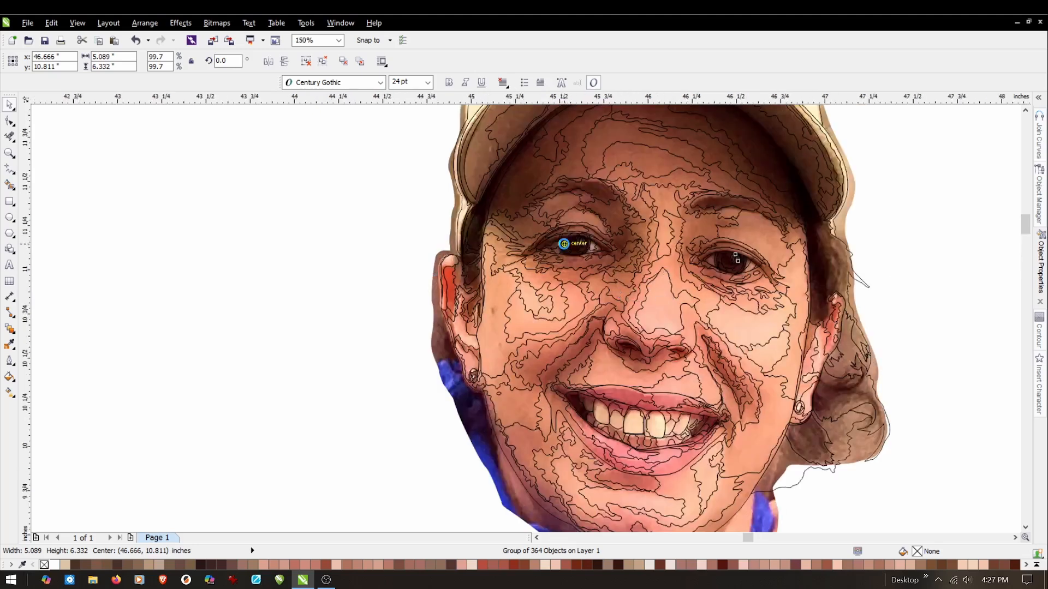
scroll(573, 243, up, 2)
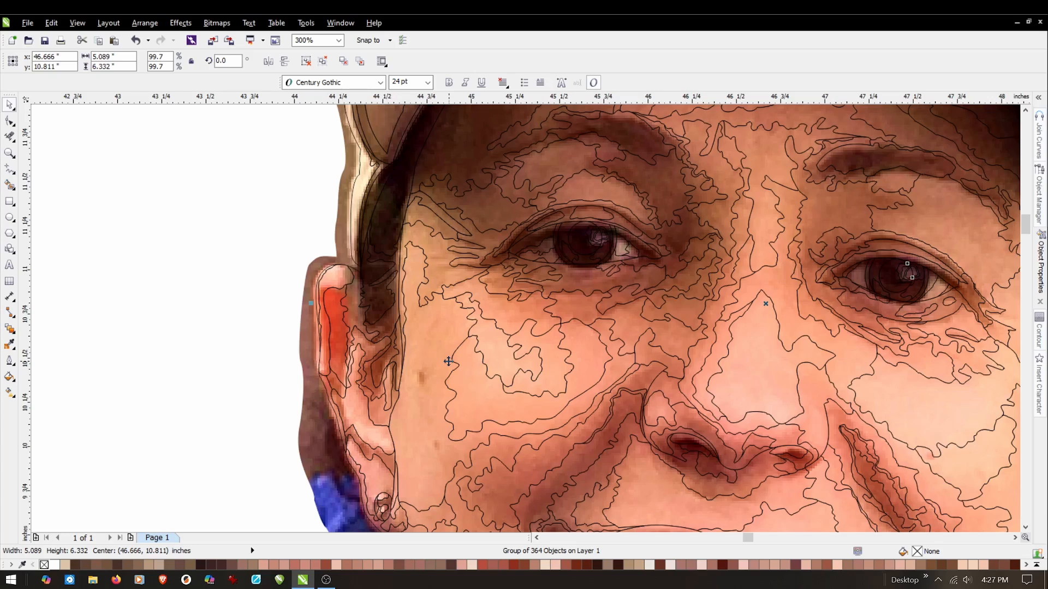
key(Left)
key(Left)
key(Left)
key(Right)
key(Left)
key(Right)
key(Left)
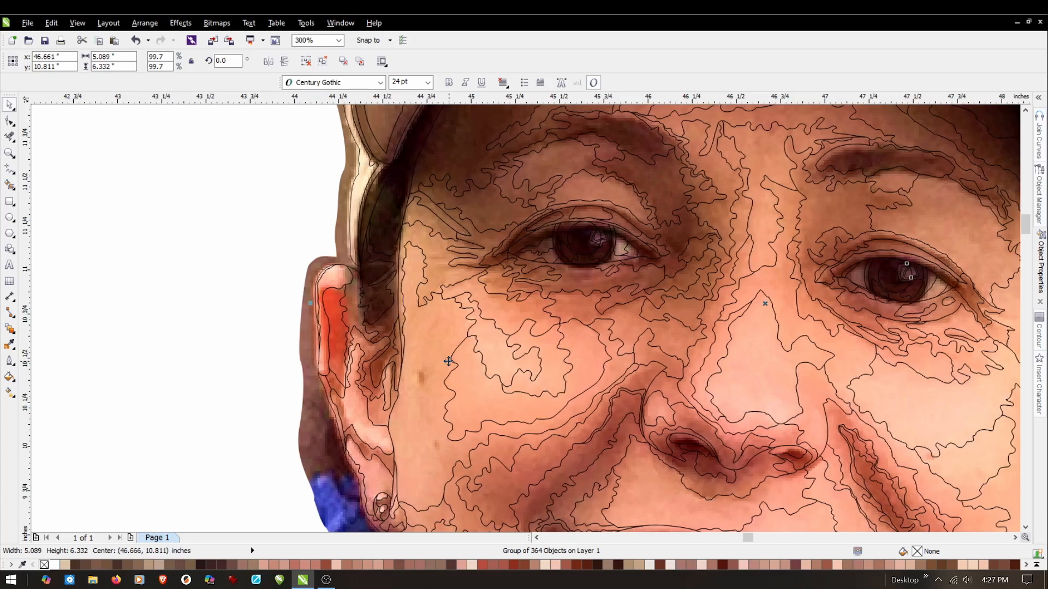
key(Left)
key(Left)
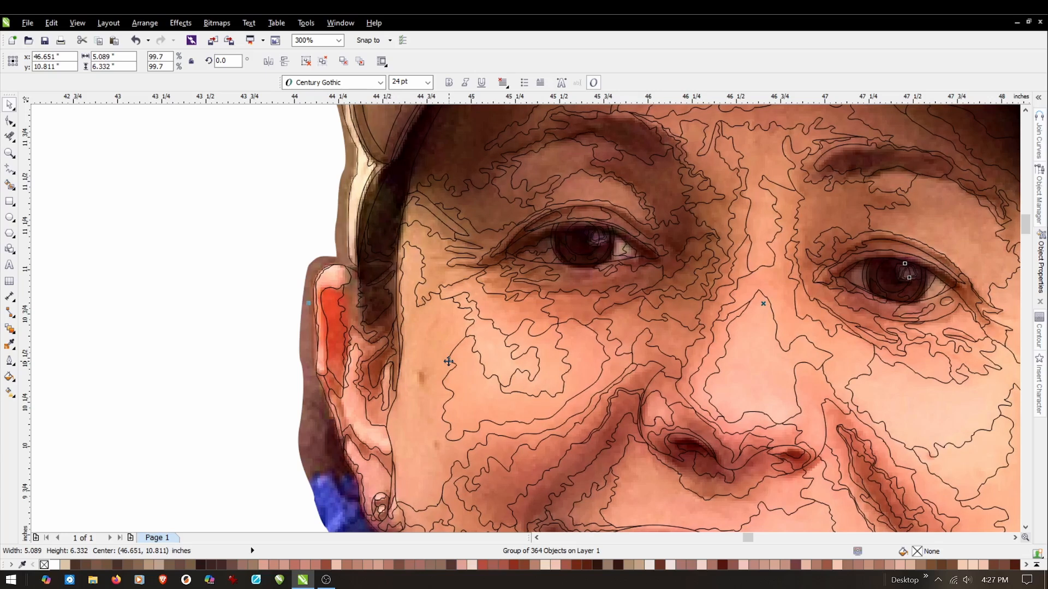
key(Left)
key(Left)
key(Right)
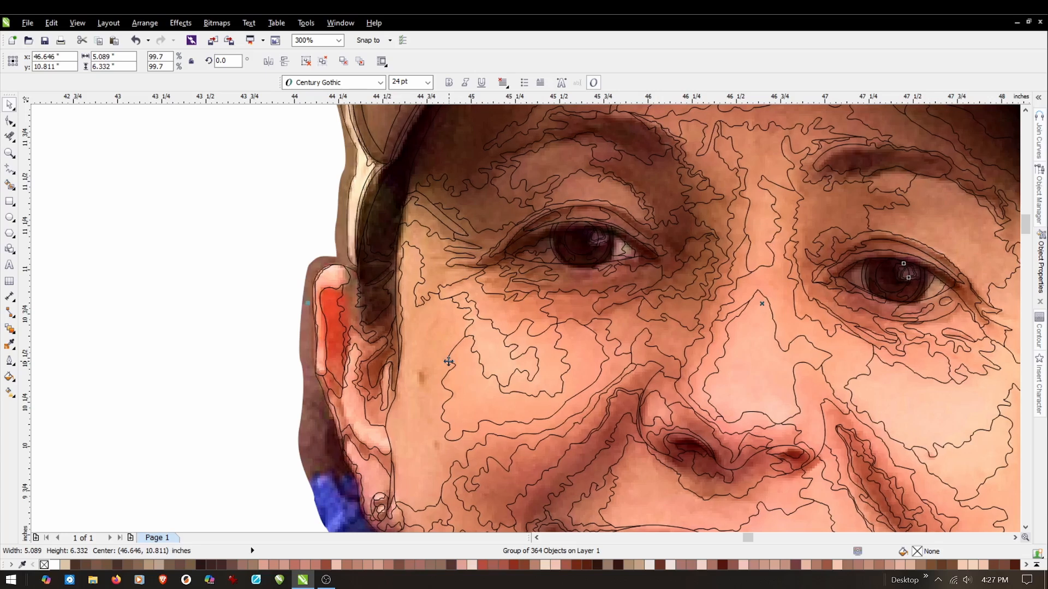
key(Left)
key(Right)
scroll(500, 314, down, 4)
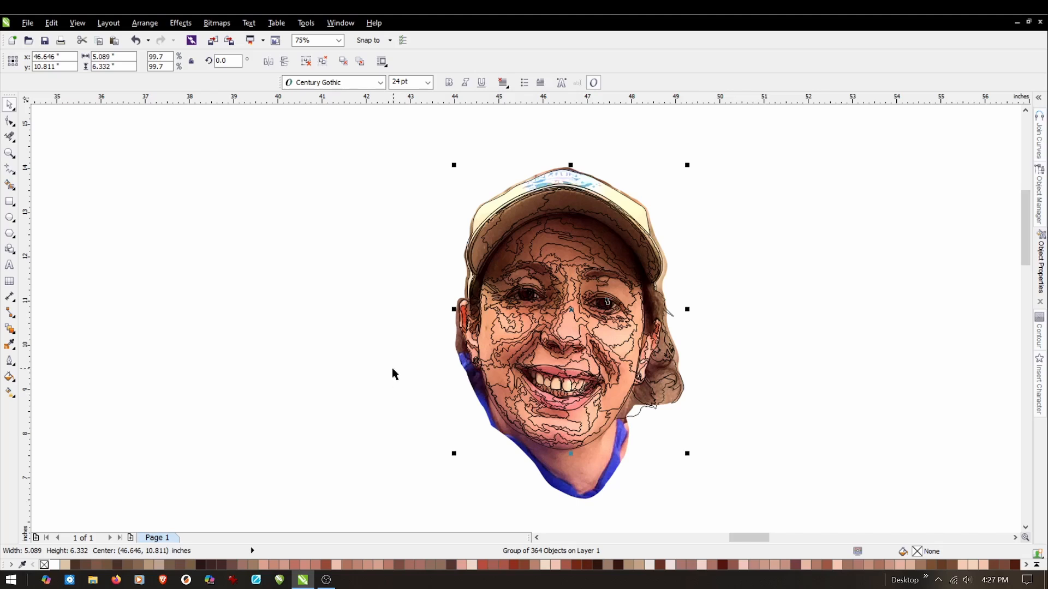
click(419, 373)
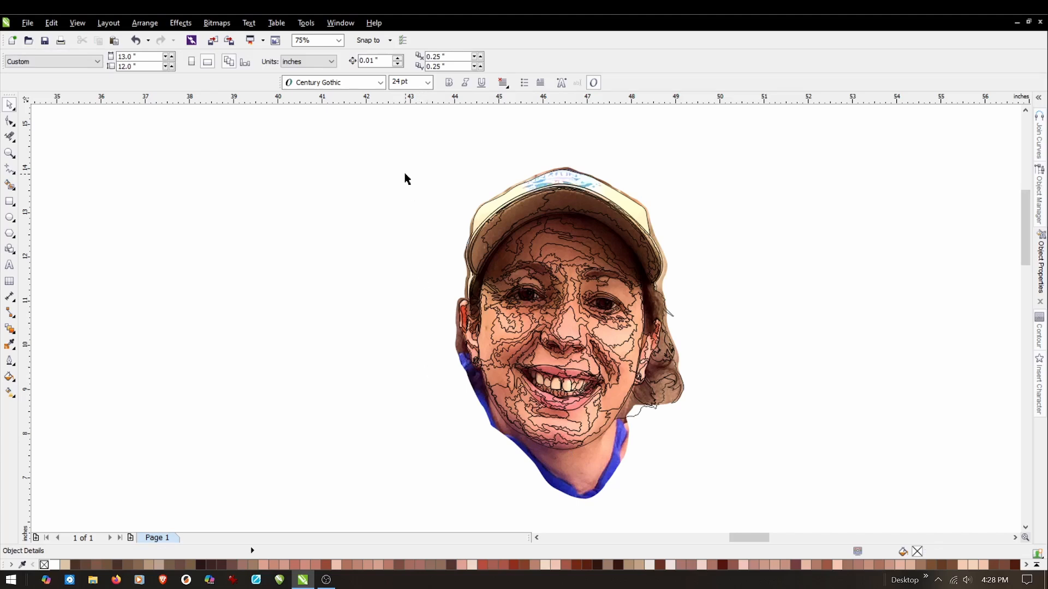
Group the colour photo with its line art and move the group about 5 in to the left.
drag(388, 131, 767, 527)
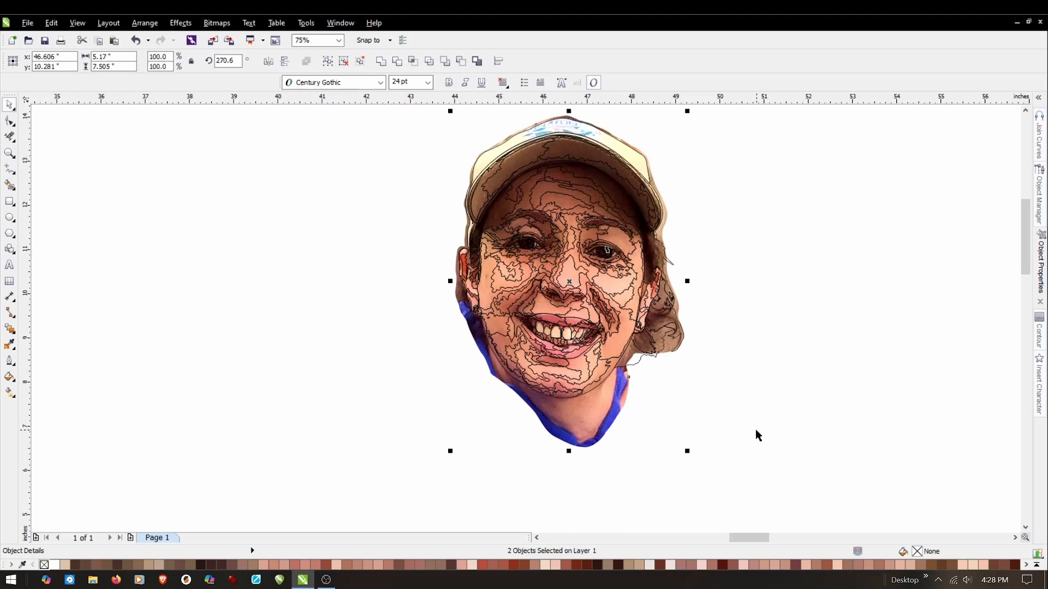
click(145, 22)
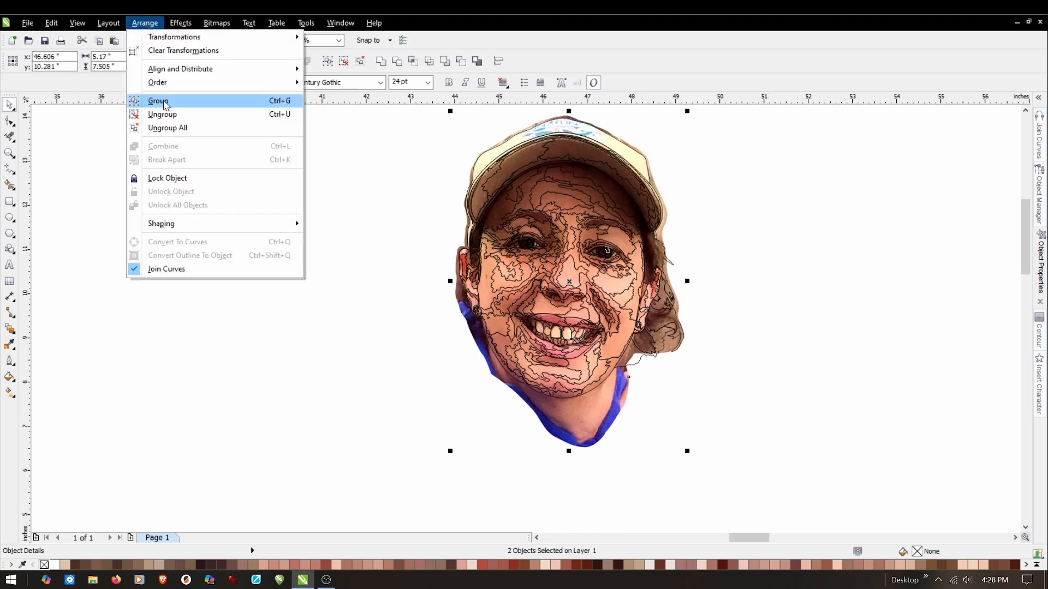
click(158, 101)
click(382, 292)
drag(511, 304, 304, 286)
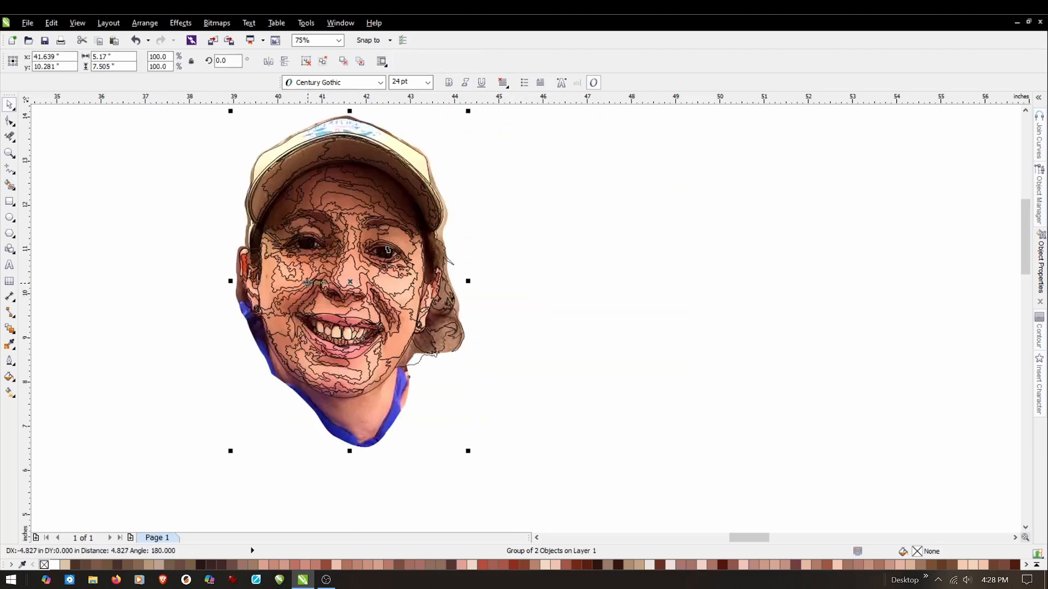
click(569, 288)
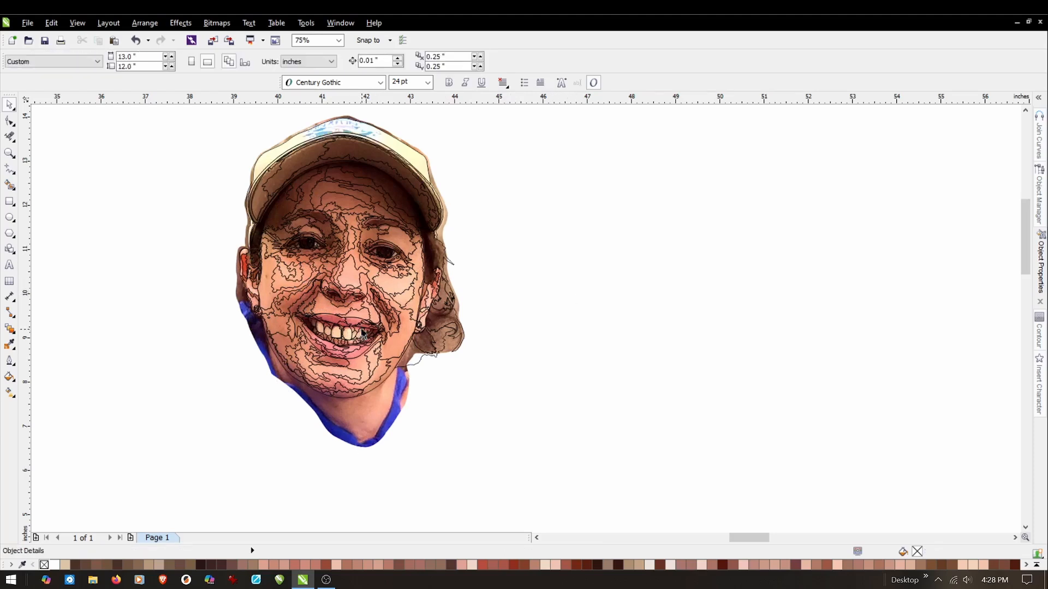
Delete the standalone line art beside the traced grayscale face and place the traced colour face in its spot.
scroll(562, 329, down, 1)
scroll(552, 325, down, 1)
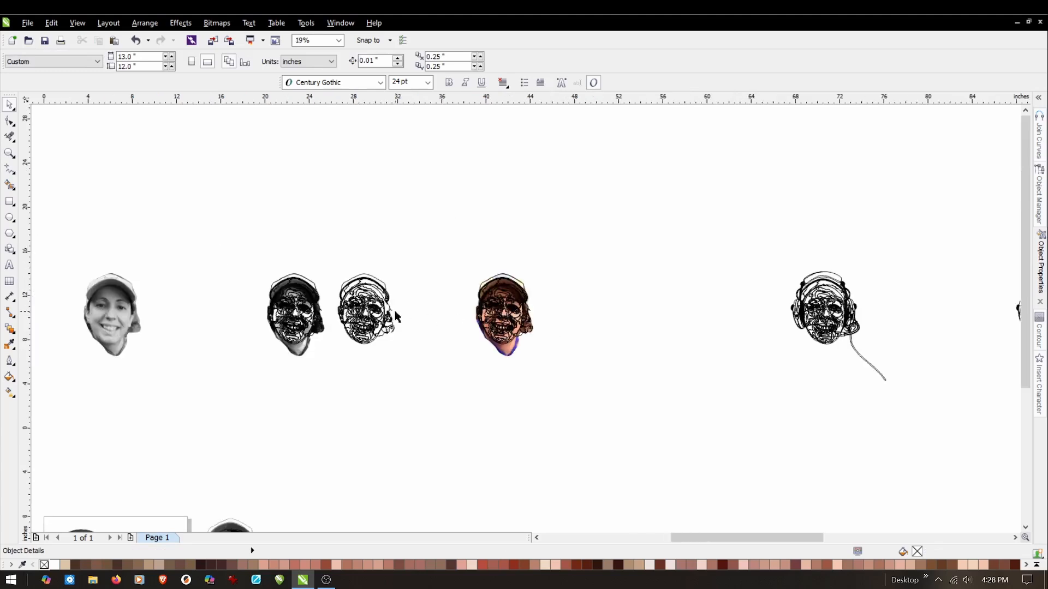
scroll(398, 317, up, 1)
drag(273, 215, 441, 397)
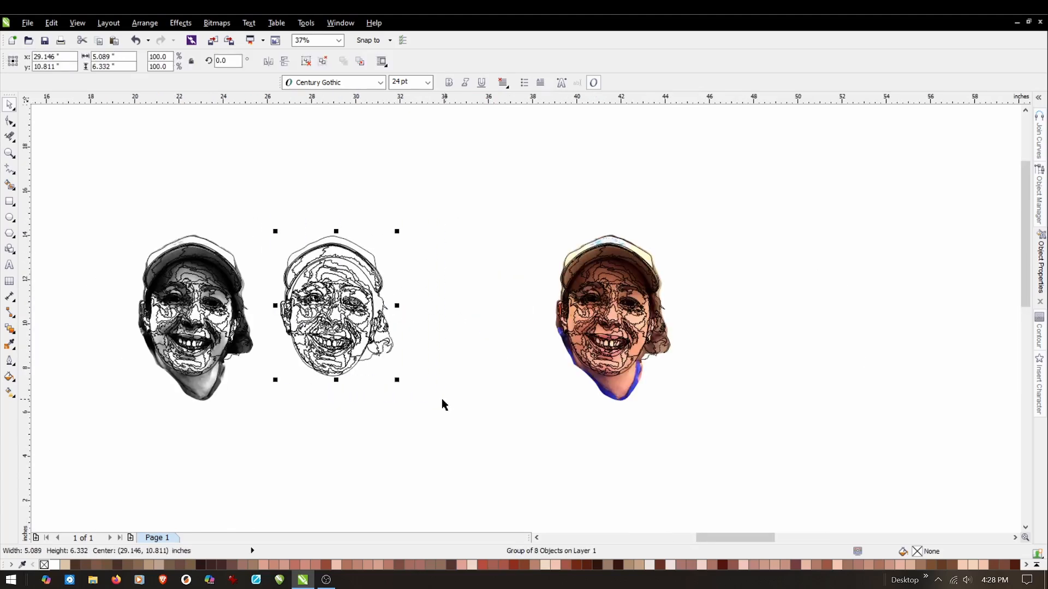
key(Delete)
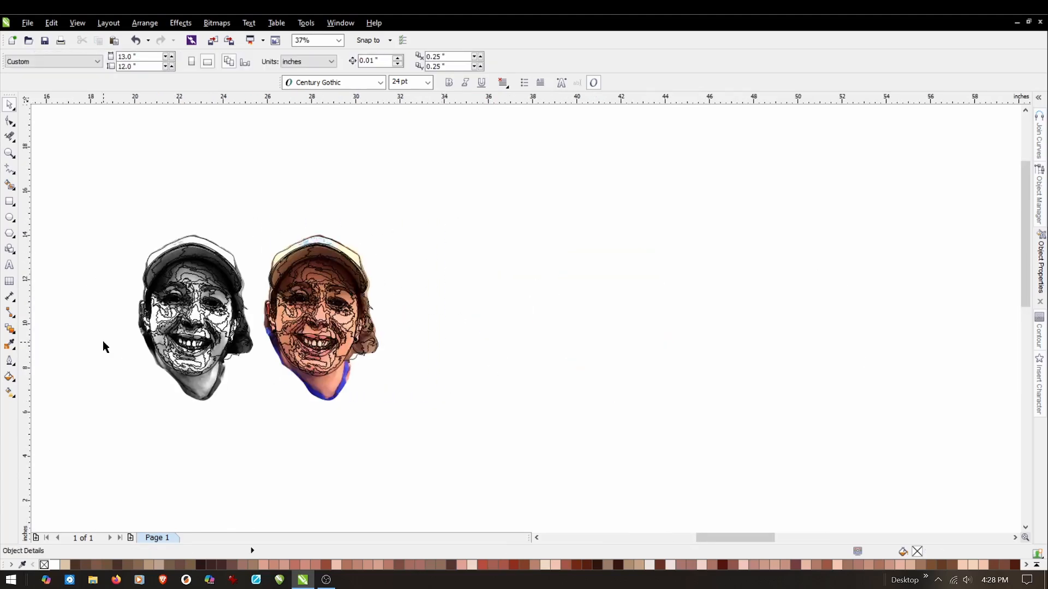
click(9, 153)
drag(114, 205, 399, 431)
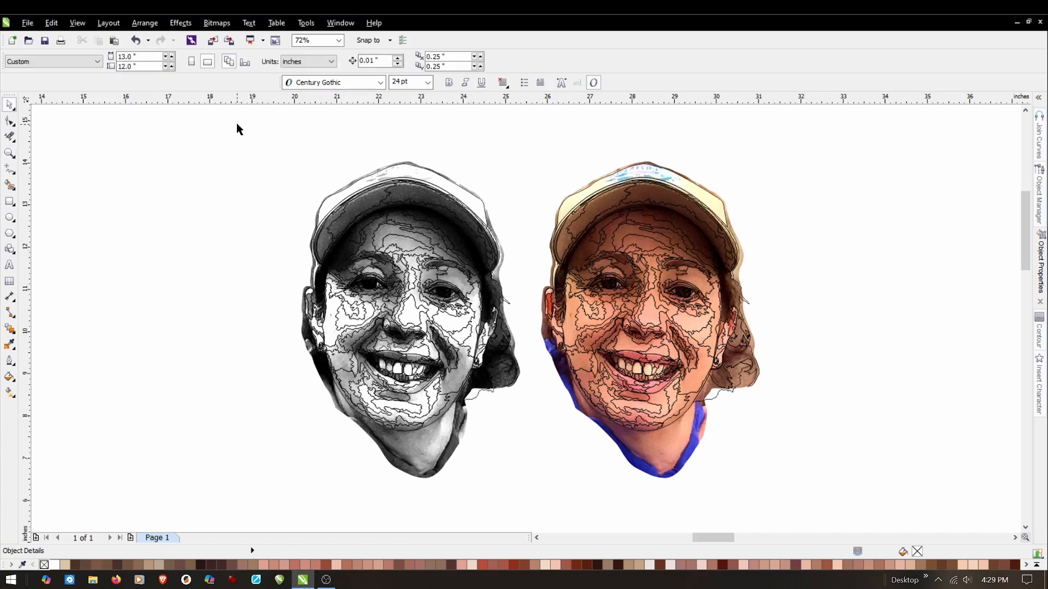
Duplicate the grayscale photo with its traced curves, placing the copy about 5.77 in to the left at the same height.
drag(237, 130, 532, 503)
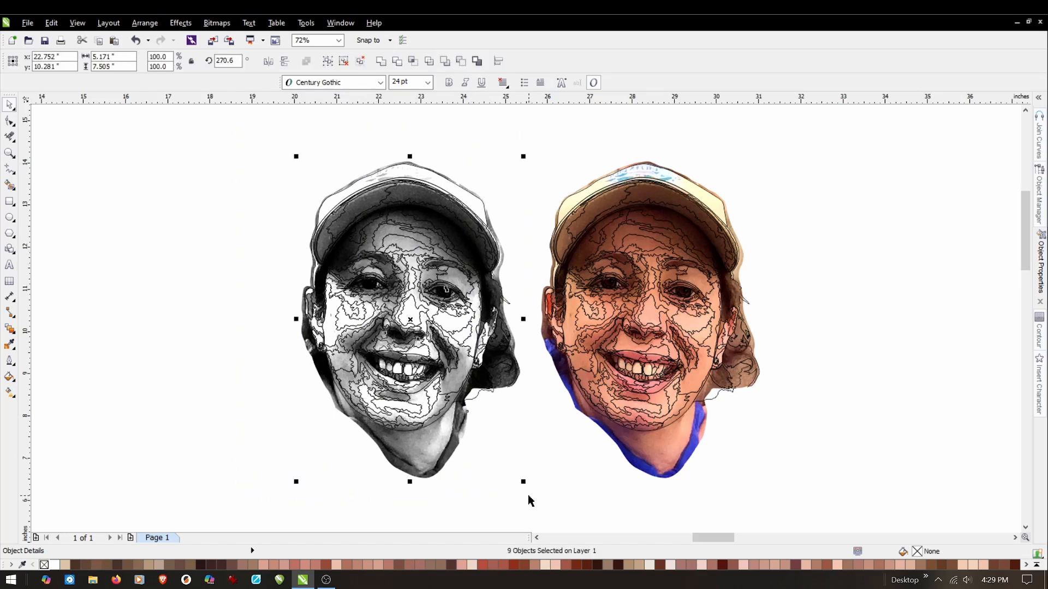
key(ctrl+c)
drag(425, 322, 168, 324)
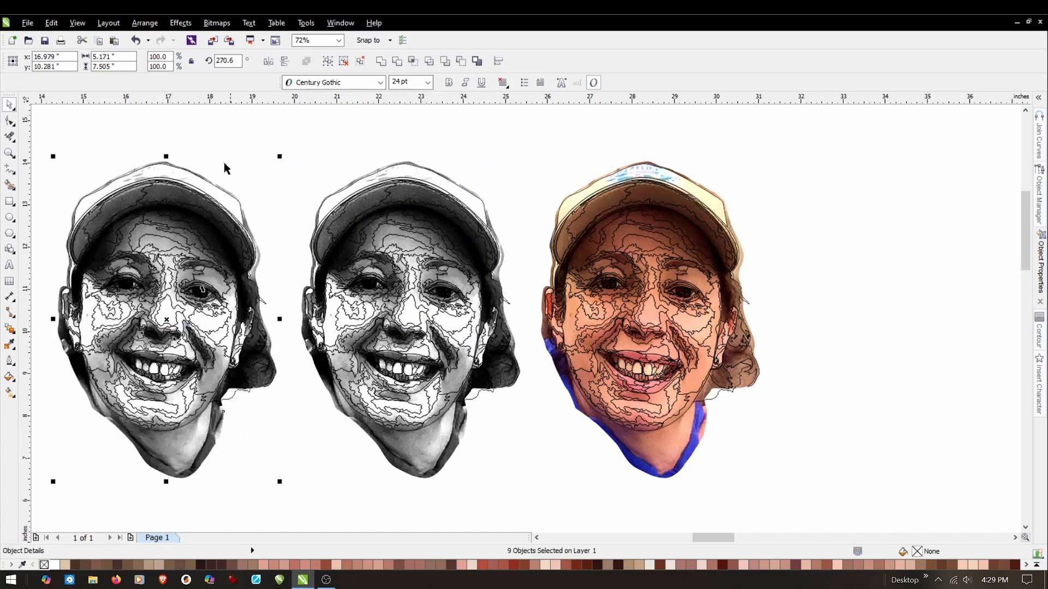
Ungroup the copied grayscale tracing and delete its photo to leave only the line art.
click(144, 24)
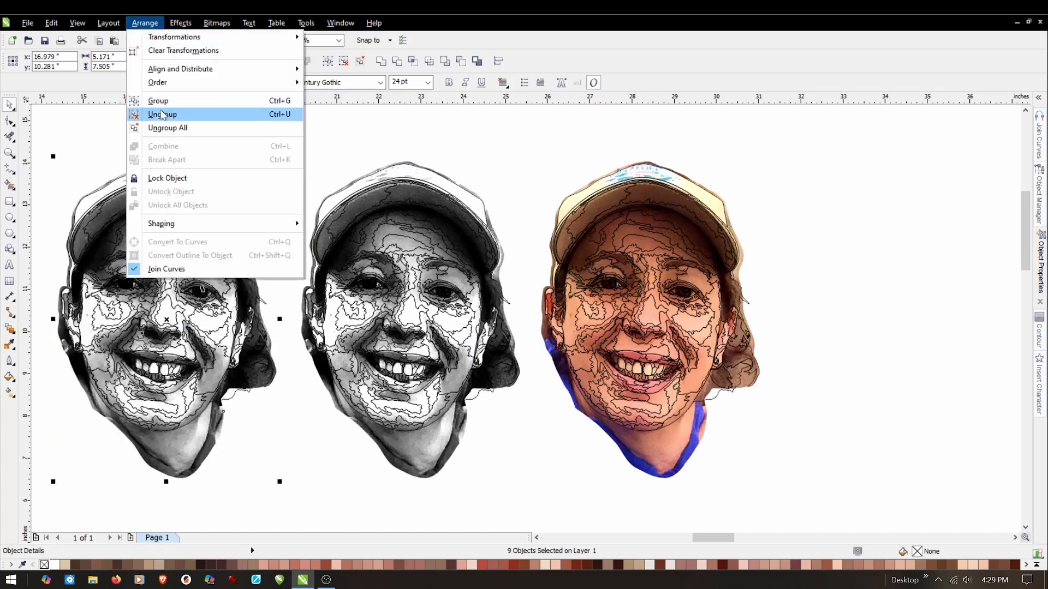
click(162, 115)
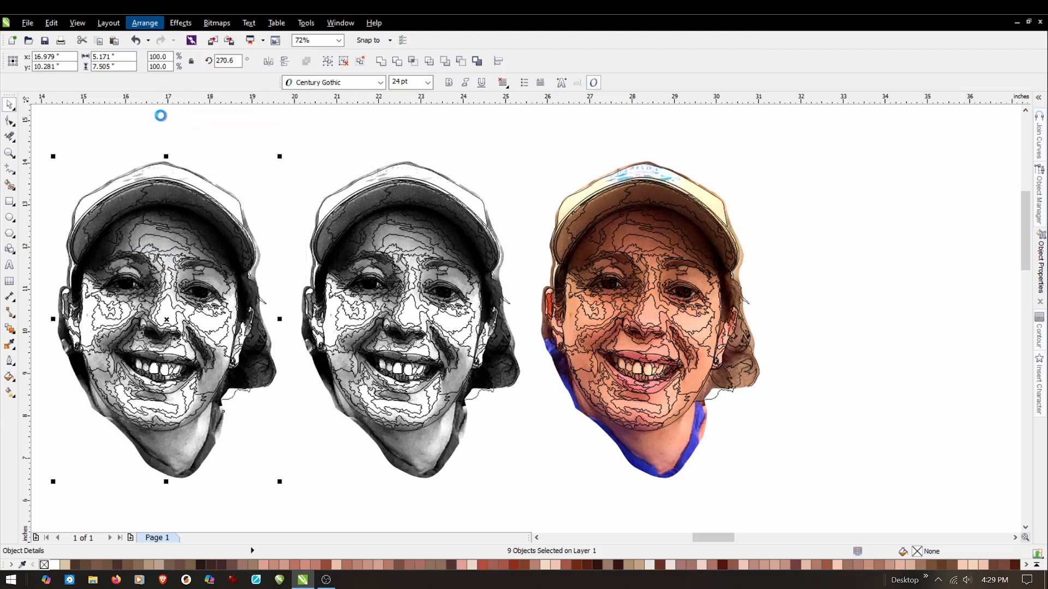
click(305, 132)
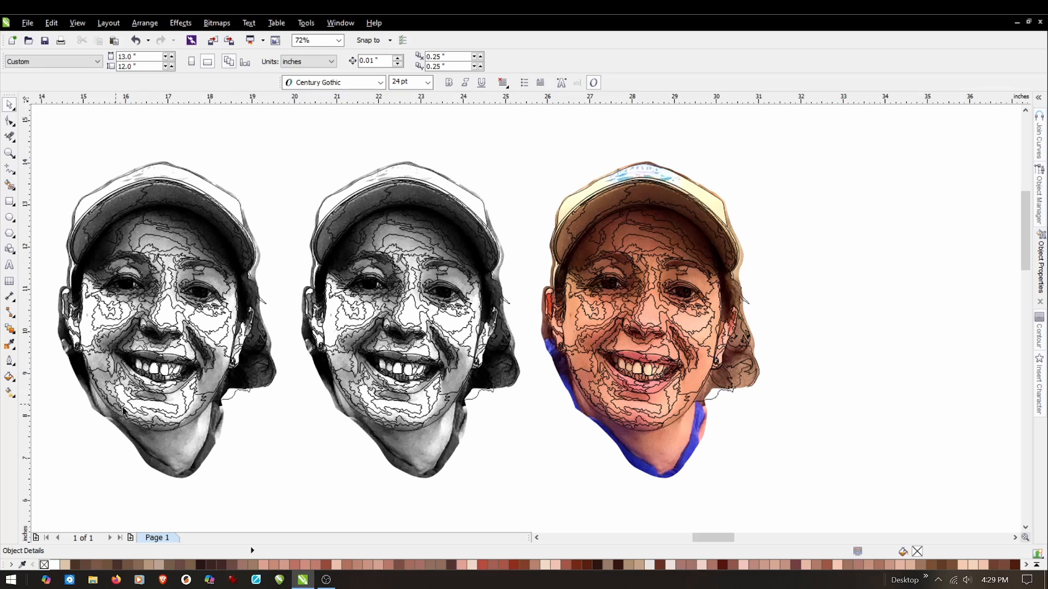
click(189, 447)
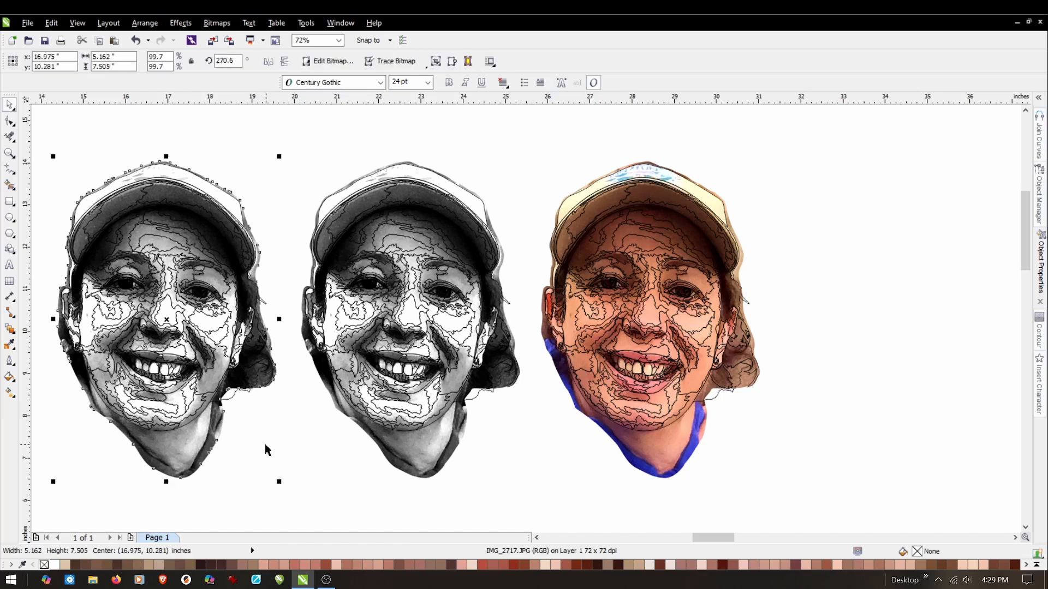
key(Delete)
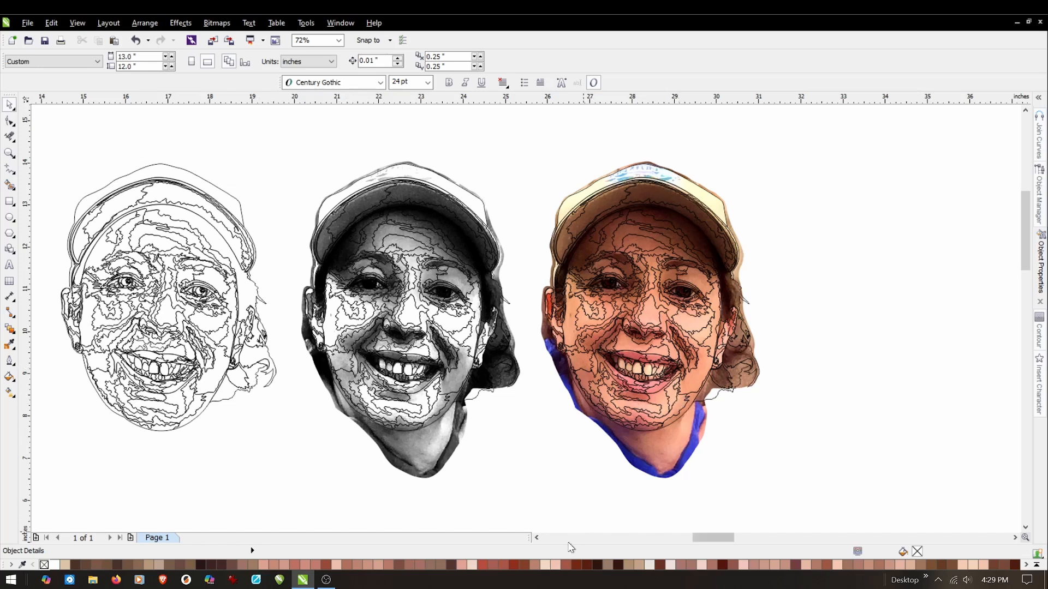
Move the plain untraced grayscale photo farther to the left, away from the line art.
click(537, 538)
click(537, 538)
click(537, 538)
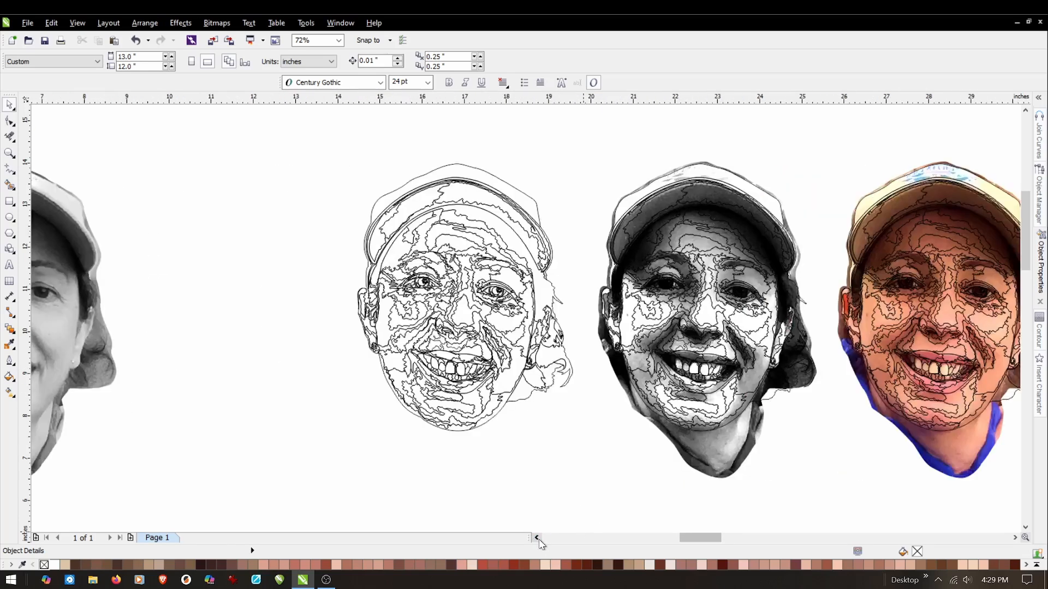
click(538, 539)
click(538, 538)
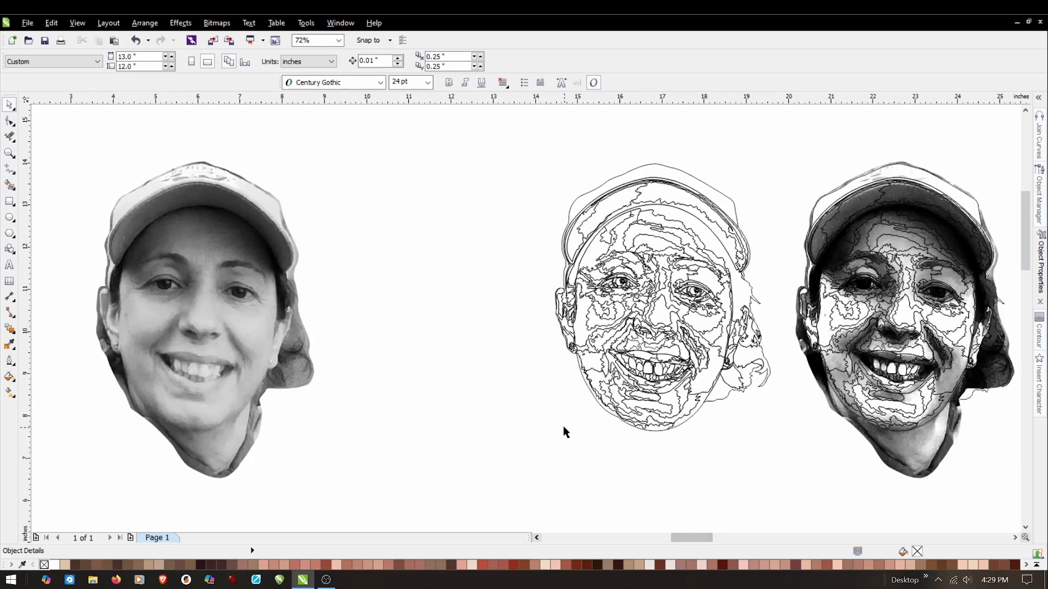
scroll(563, 432, down, 2)
click(410, 404)
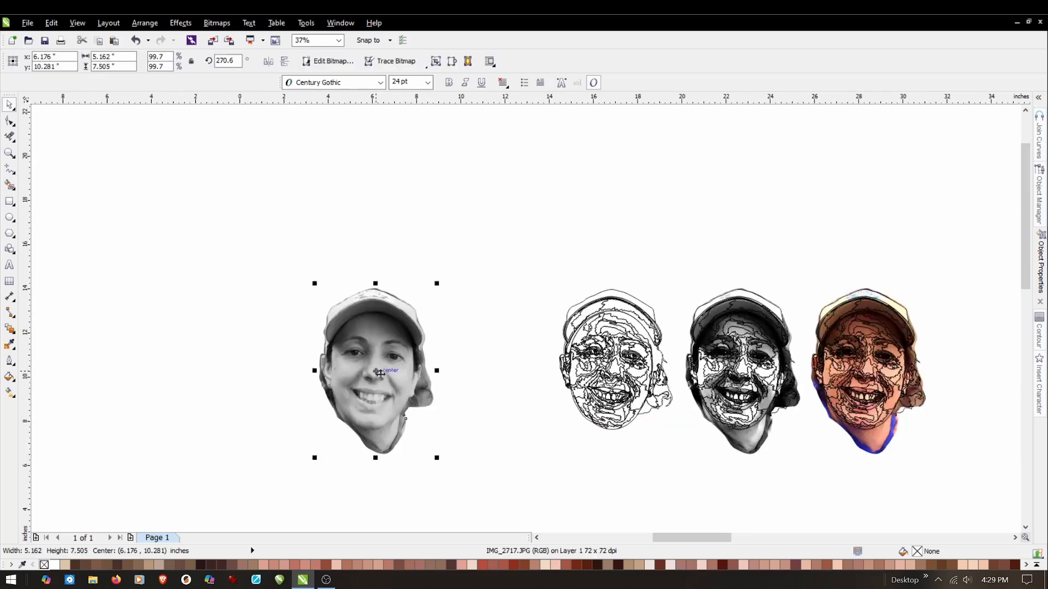
drag(377, 374, 42, 358)
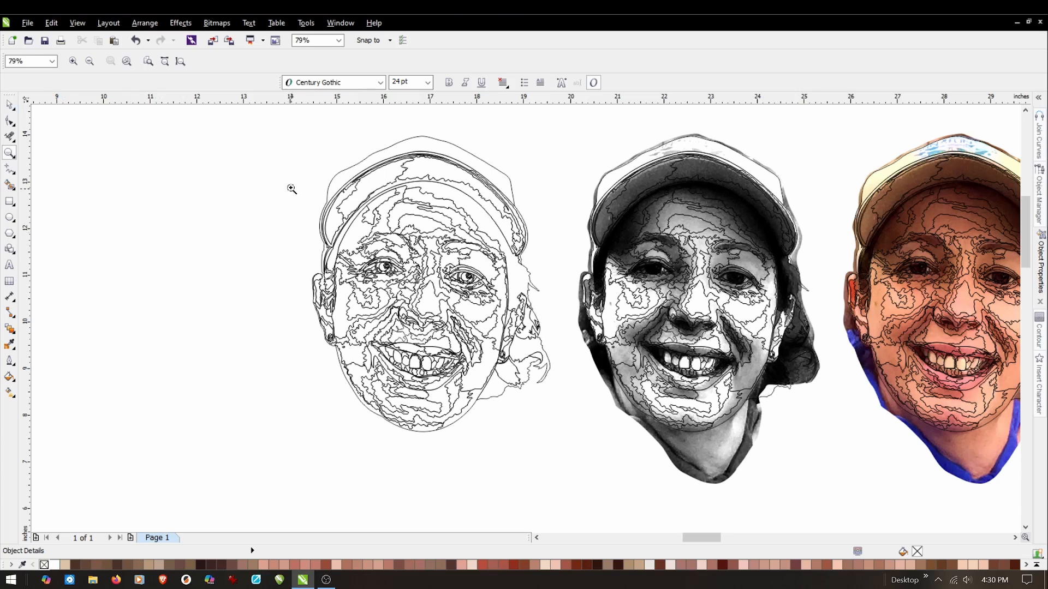
Use Virtual Segment Delete to remove the overlapping hairline segments just above the left ear of the standalone line art.
click(10, 105)
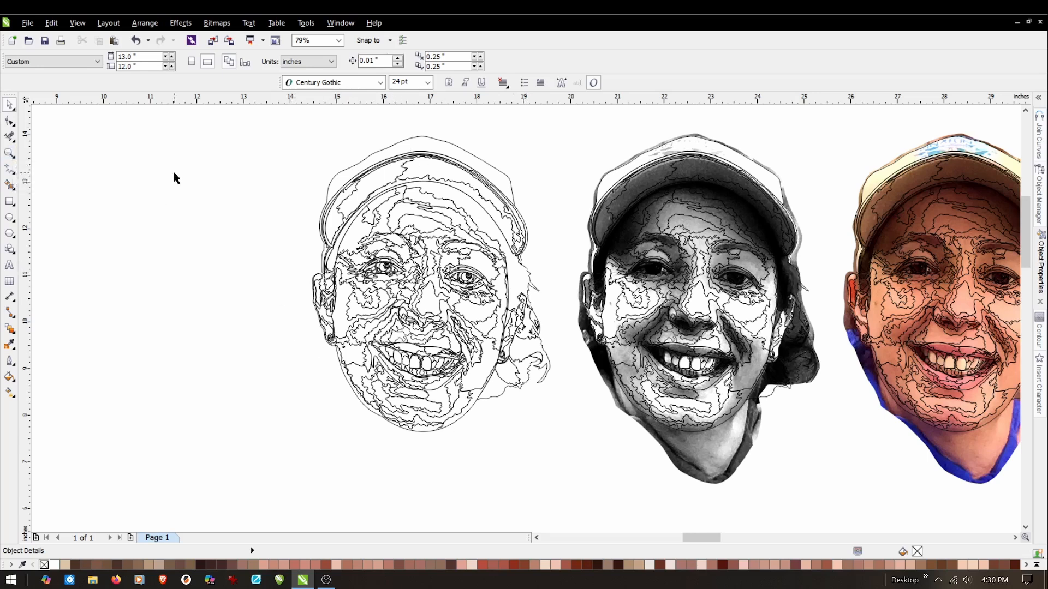
click(15, 135)
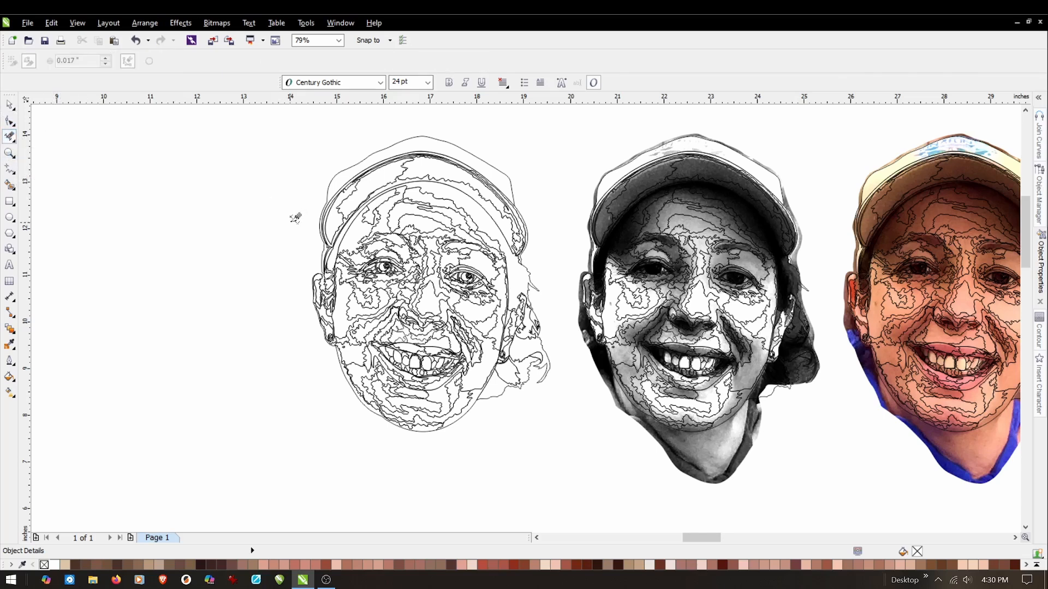
scroll(346, 163, up, 3)
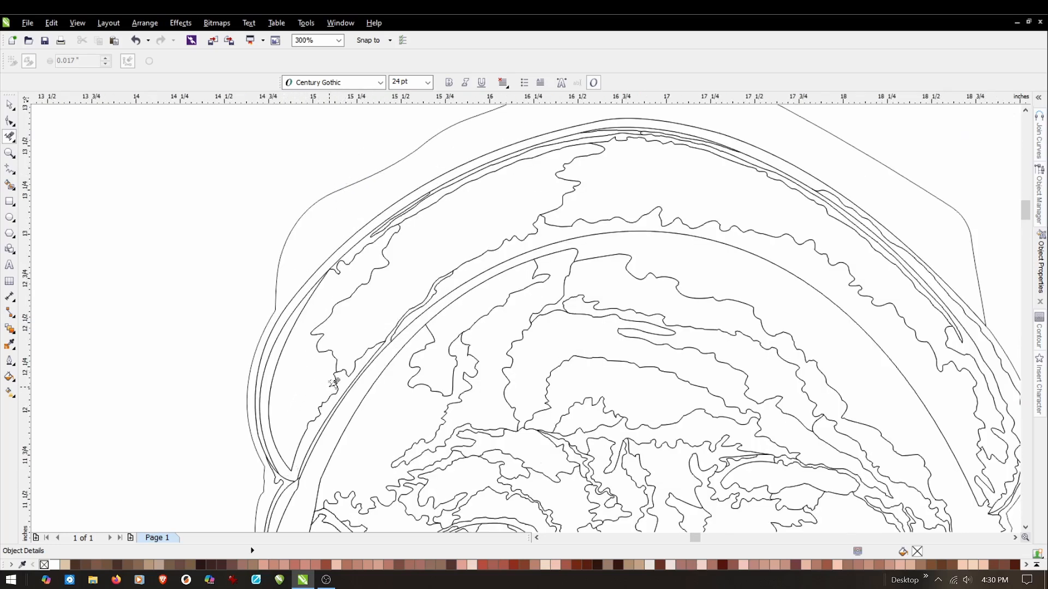
scroll(333, 399, down, 2)
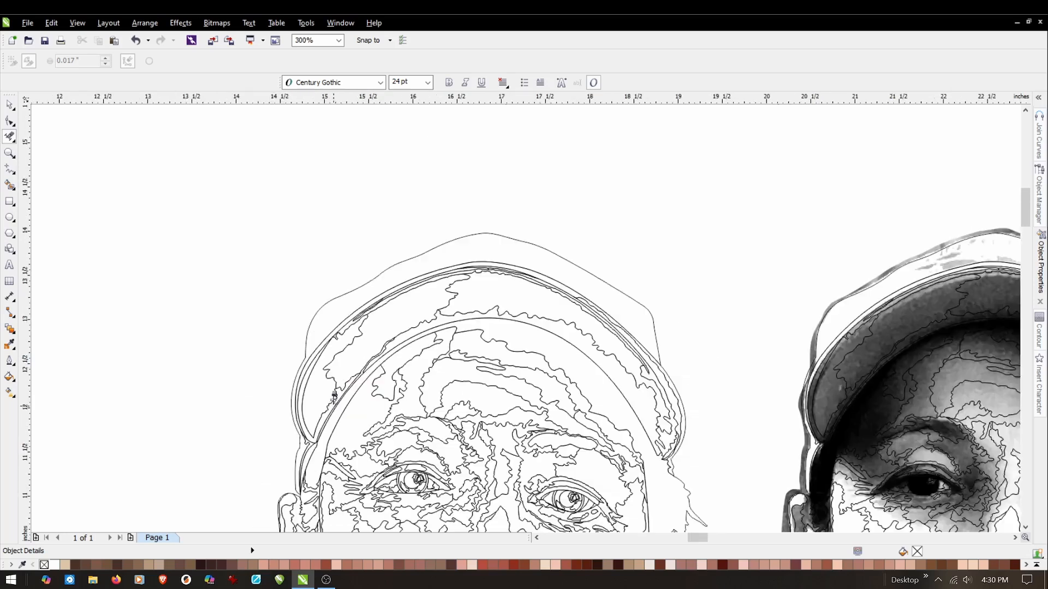
scroll(309, 509, up, 3)
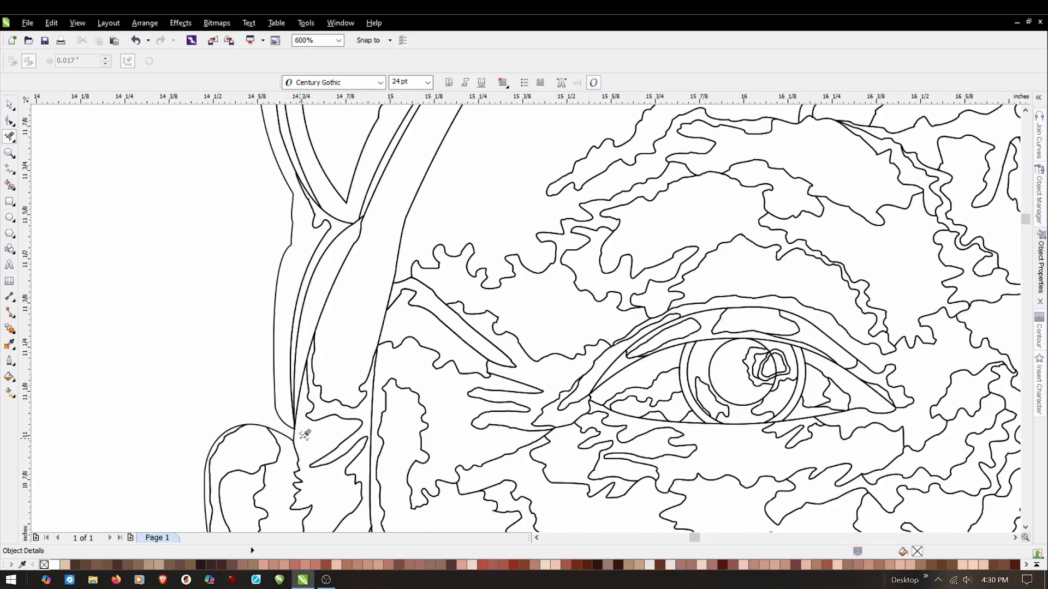
click(283, 430)
click(312, 346)
click(305, 363)
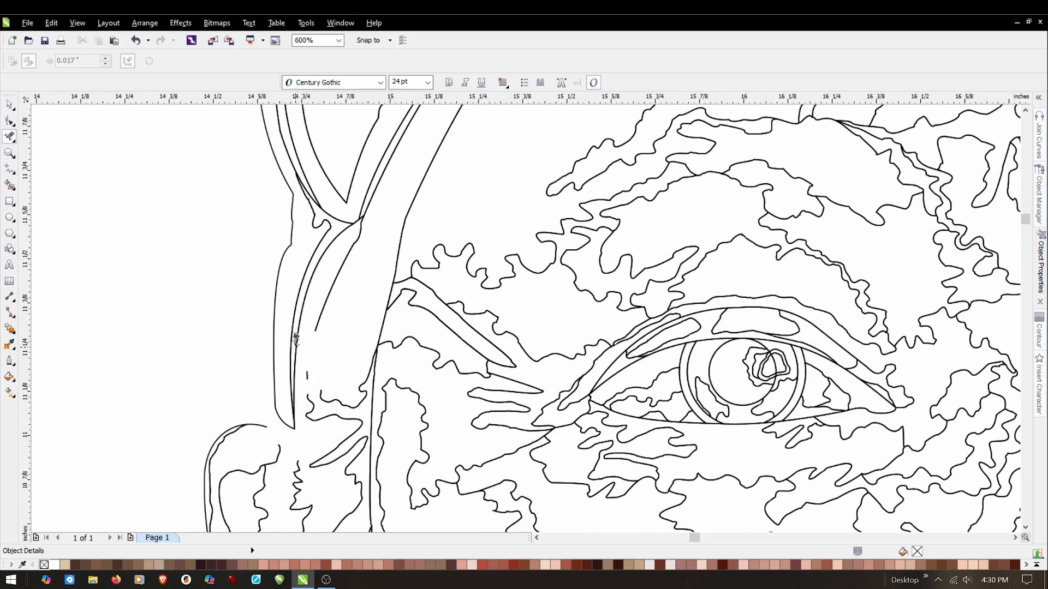
click(296, 340)
drag(317, 356, 303, 431)
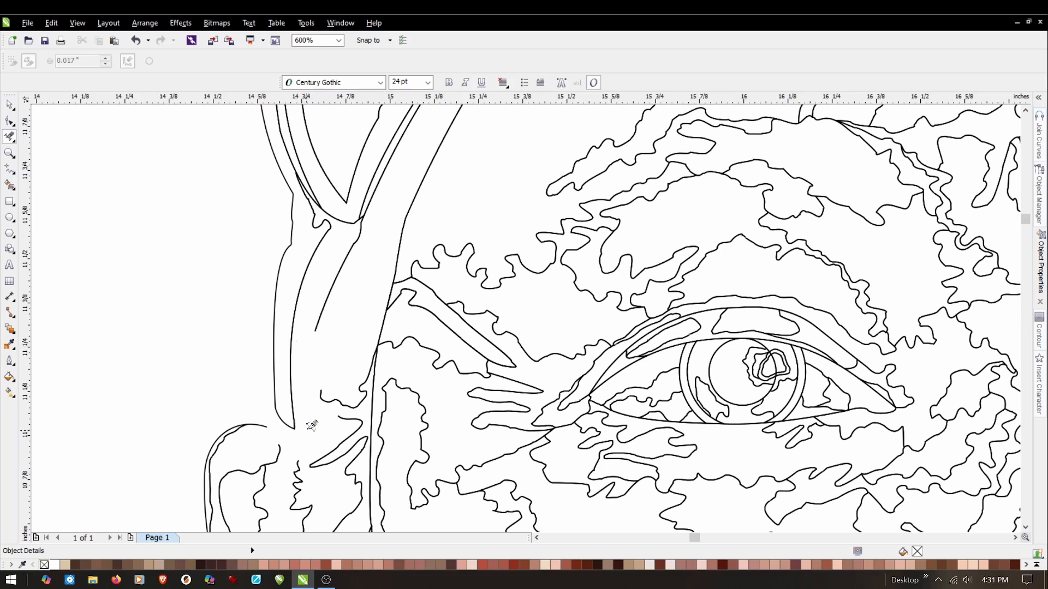
Delete the inner hairline and brim segments where the cap's left brim corner meets the temple.
drag(334, 313, 312, 350)
drag(387, 204, 348, 255)
click(344, 208)
click(323, 205)
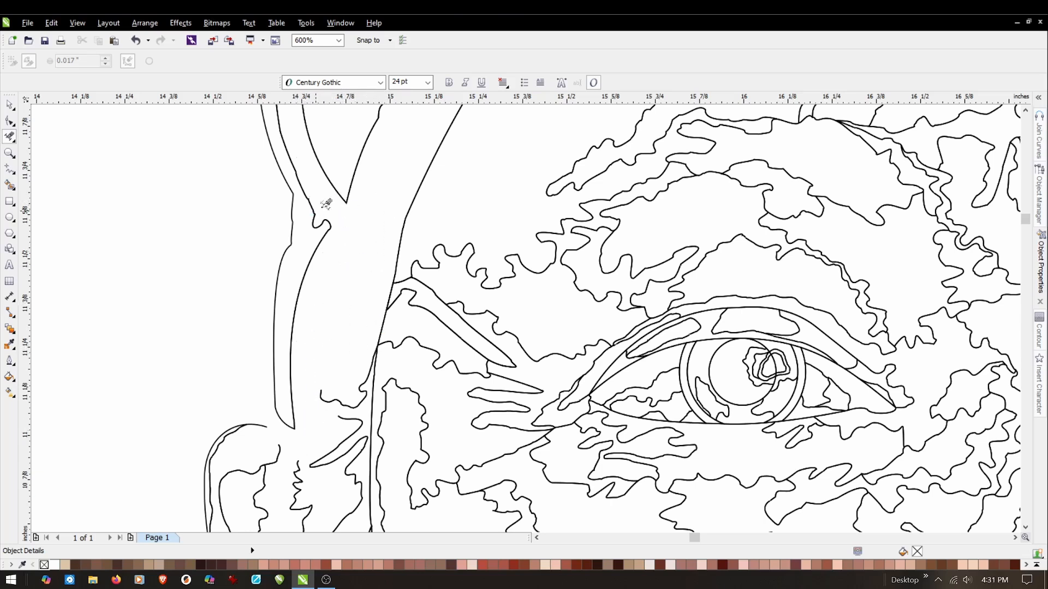
click(336, 195)
scroll(349, 246, down, 3)
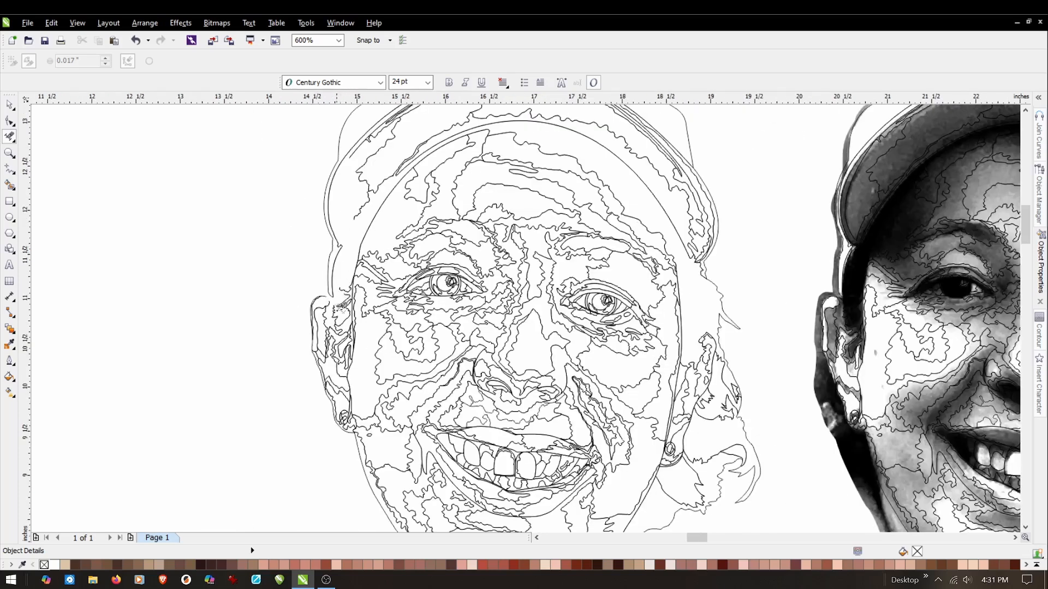
Delete the upper left ear curves and the temple and face-edge segments between the ear and the left eye.
scroll(331, 288, up, 3)
drag(317, 282, 215, 362)
drag(352, 310, 277, 343)
drag(470, 231, 369, 347)
drag(539, 117, 410, 218)
drag(499, 258, 440, 345)
mouse_move(373, 321)
mouse_down()
mouse_move(356, 342)
mouse_move(400, 304)
mouse_move(340, 348)
mouse_up()
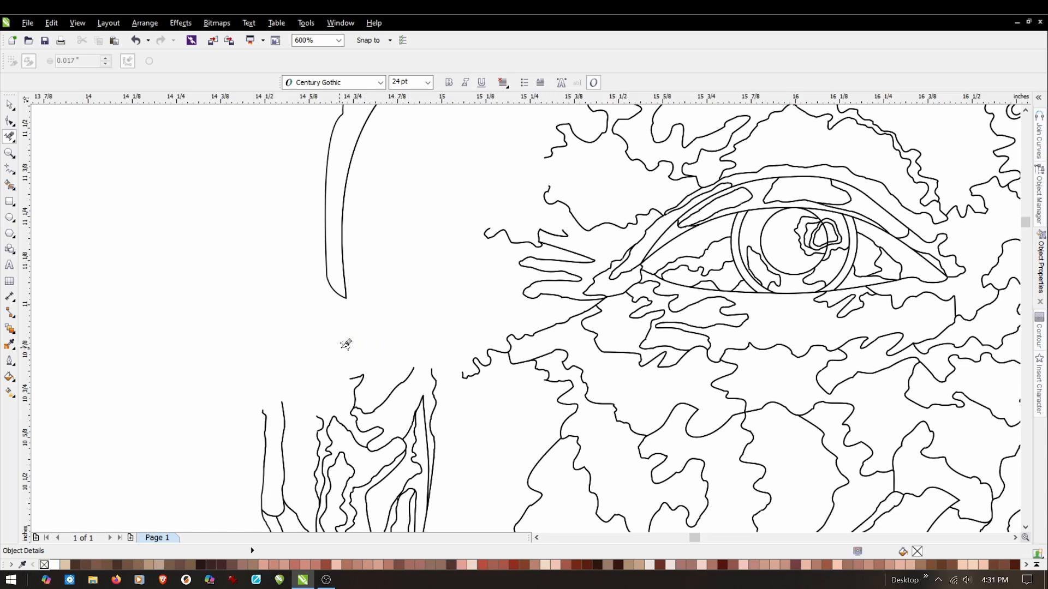
mouse_move(459, 339)
mouse_down()
mouse_move(227, 435)
mouse_move(240, 435)
mouse_up()
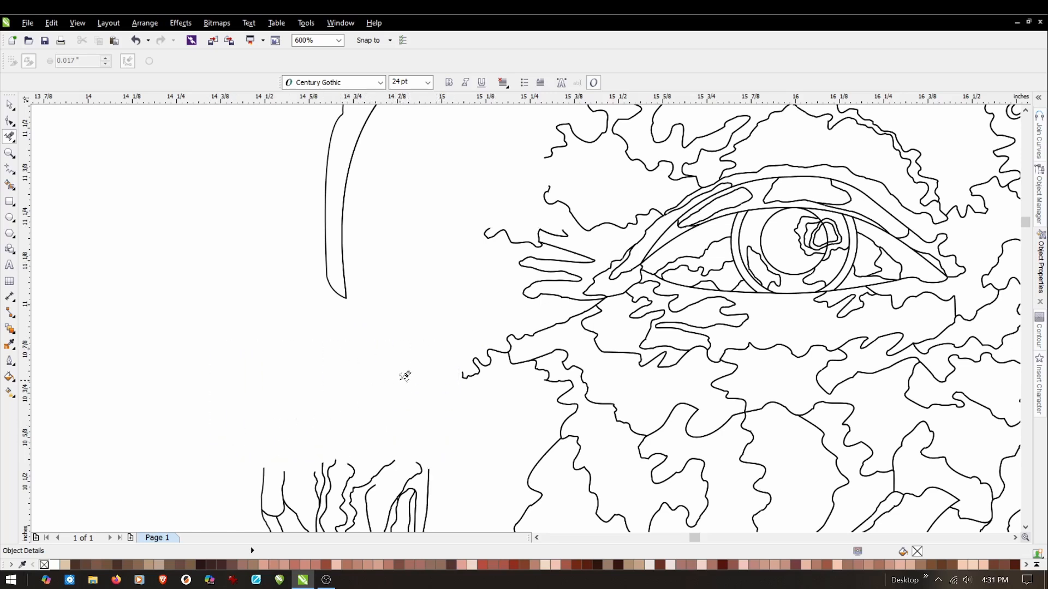
Delete the inner shading segments on the cap brim's left side, undoing the removal of the brim's outer curve.
scroll(410, 371, down, 1)
scroll(418, 227, down, 3)
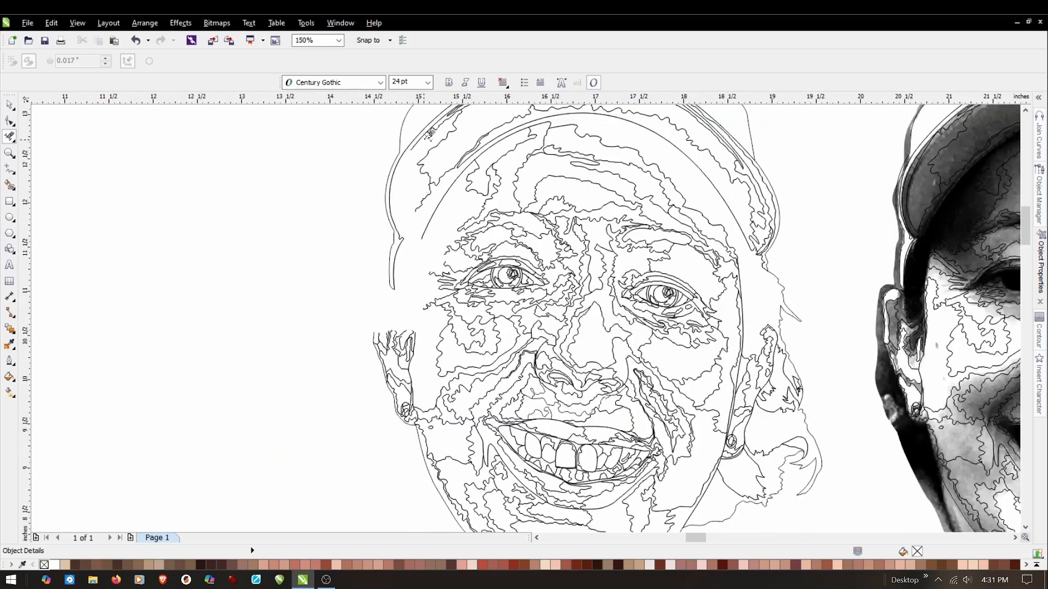
mouse_move(450, 160)
mouse_down()
mouse_move(412, 211)
mouse_move(411, 253)
mouse_up()
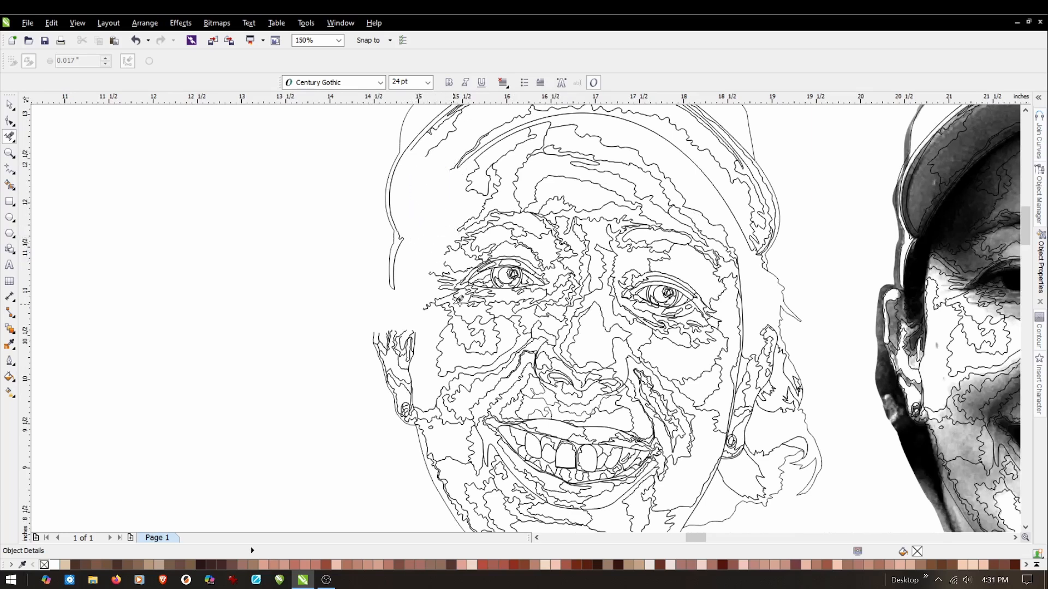
scroll(457, 295, down, 1)
scroll(468, 189, down, 2)
scroll(474, 182, up, 4)
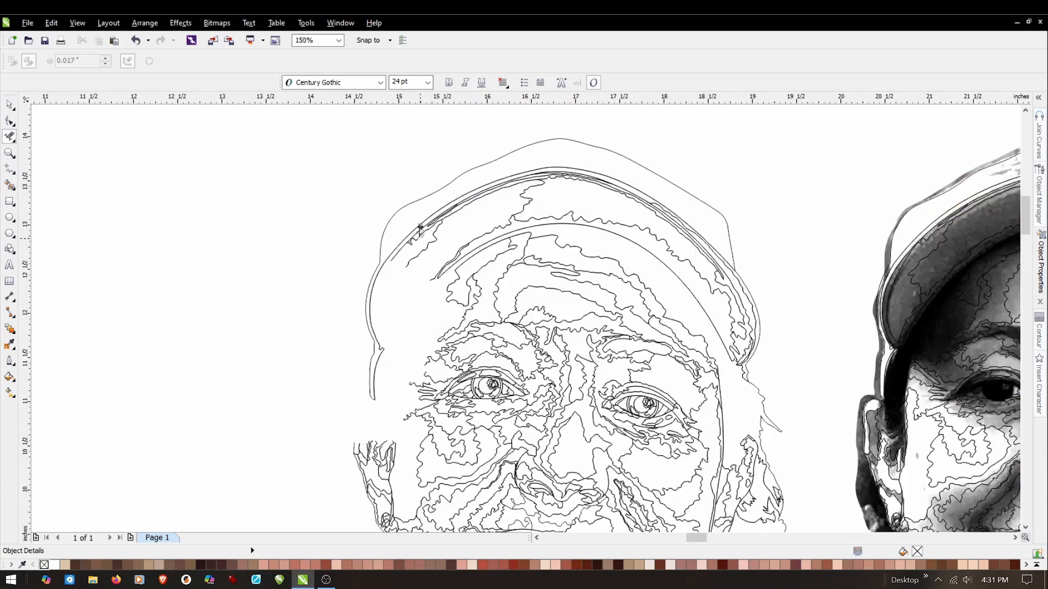
scroll(421, 229, up, 5)
drag(425, 220, 393, 319)
drag(528, 193, 455, 257)
drag(457, 213, 417, 293)
drag(451, 204, 369, 276)
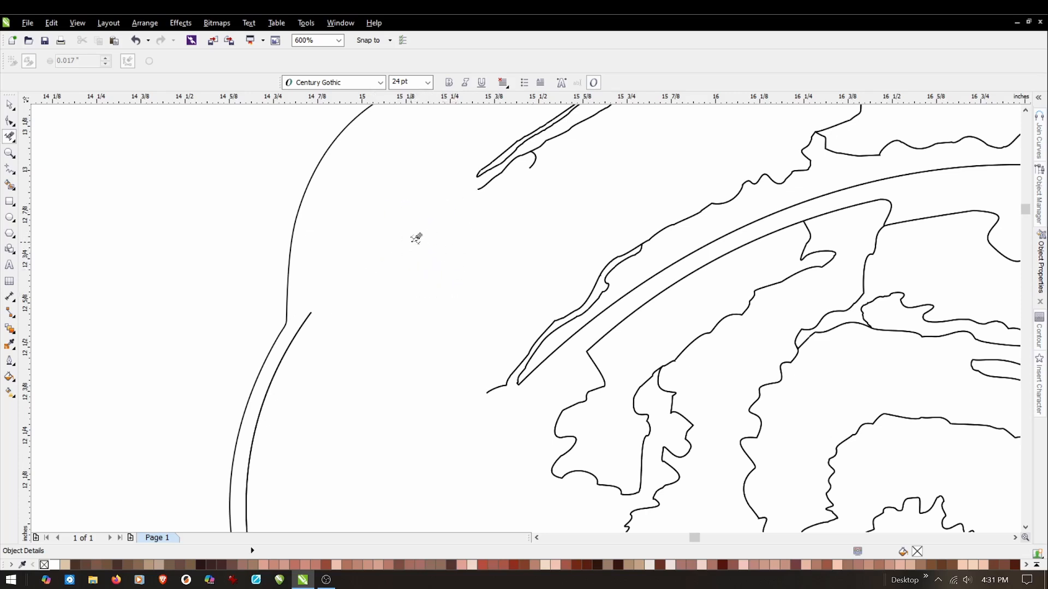
click(135, 40)
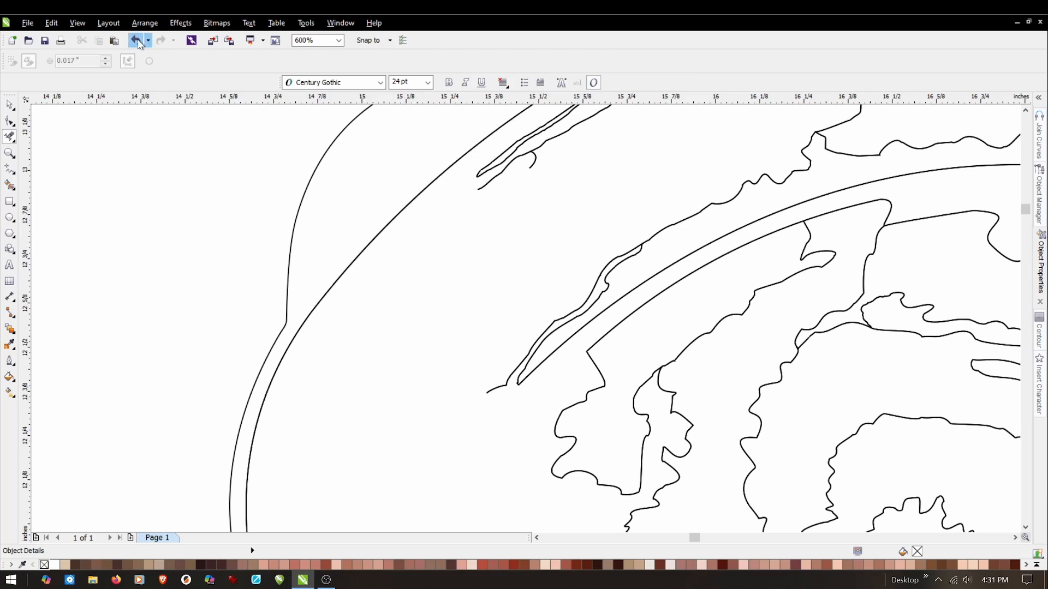
Delete the thin sliver lines beneath the brim's upper-left edge, undoing the cut that removes the brim's outer curve.
scroll(480, 330, down, 2)
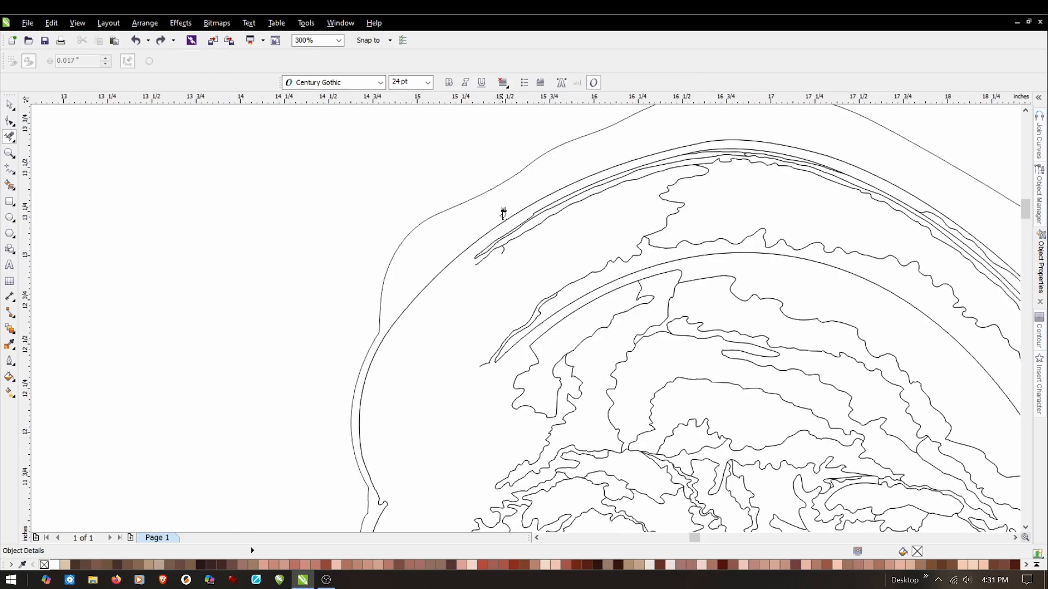
scroll(503, 214, up, 2)
mouse_move(502, 260)
mouse_down()
mouse_move(486, 299)
mouse_move(495, 295)
mouse_up()
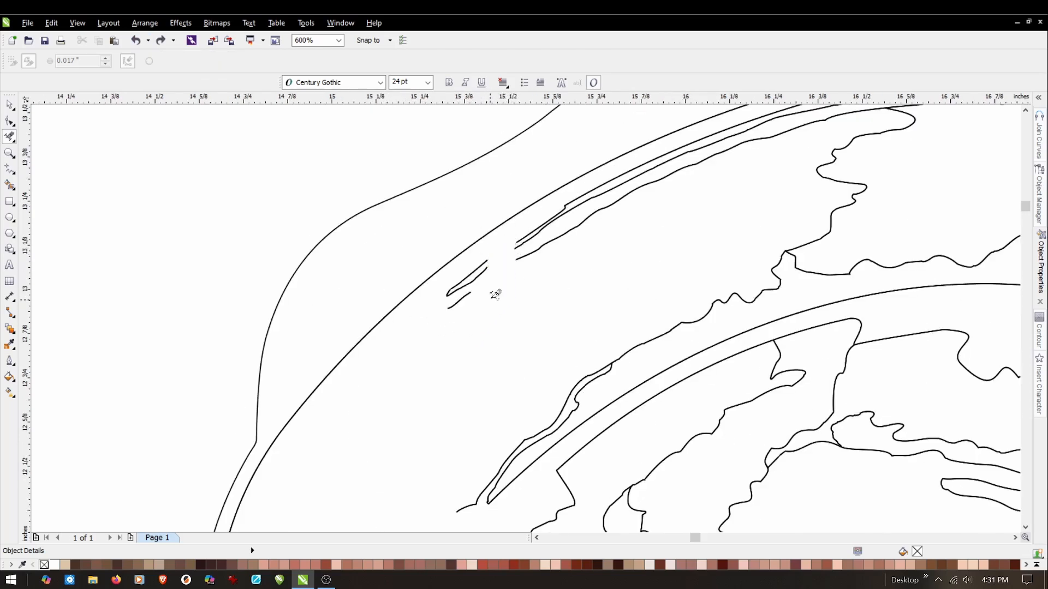
drag(496, 252, 463, 294)
drag(524, 246, 573, 213)
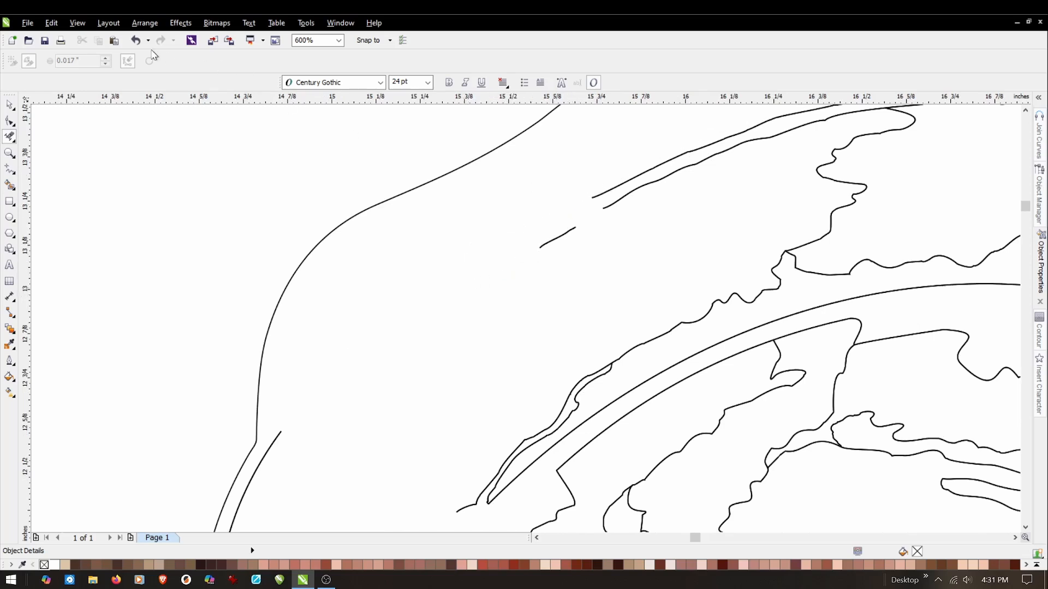
click(136, 40)
click(567, 226)
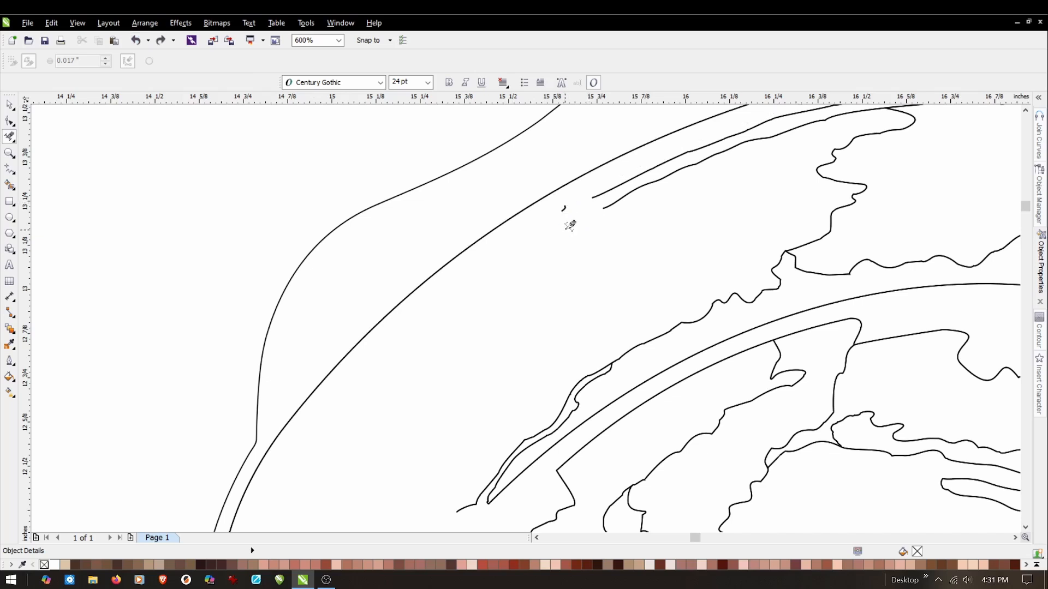
click(563, 208)
drag(624, 184, 600, 211)
Delete the doubled lines and shading segments under the brim's outer curve across the peak of the arch.
scroll(619, 227, down, 2)
scroll(731, 185, down, 2)
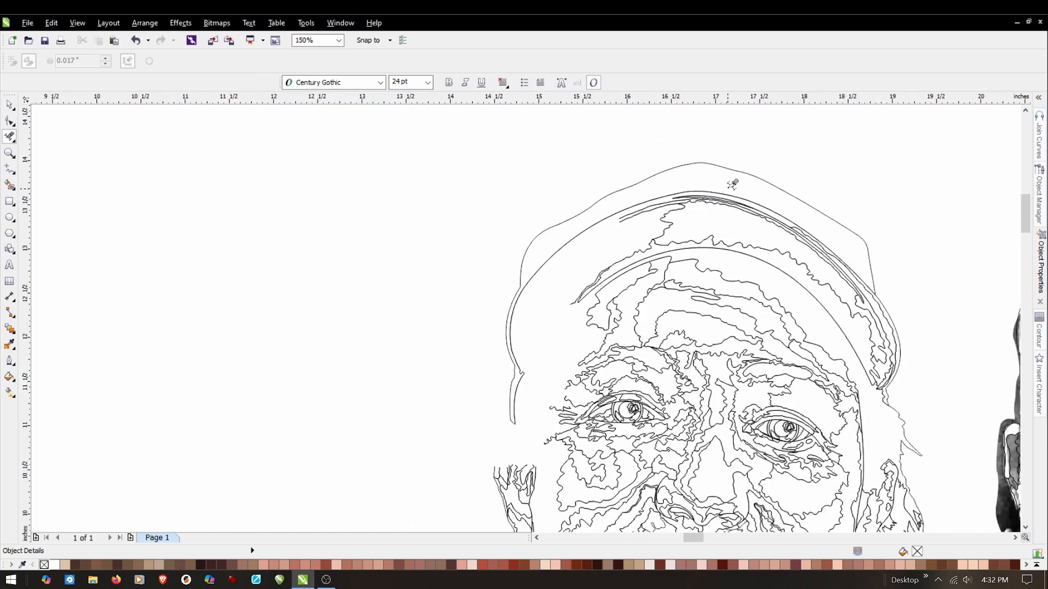
scroll(733, 185, up, 2)
mouse_move(622, 203)
mouse_down()
mouse_move(574, 249)
mouse_move(510, 251)
mouse_move(513, 243)
mouse_move(458, 269)
mouse_up()
drag(543, 257, 460, 317)
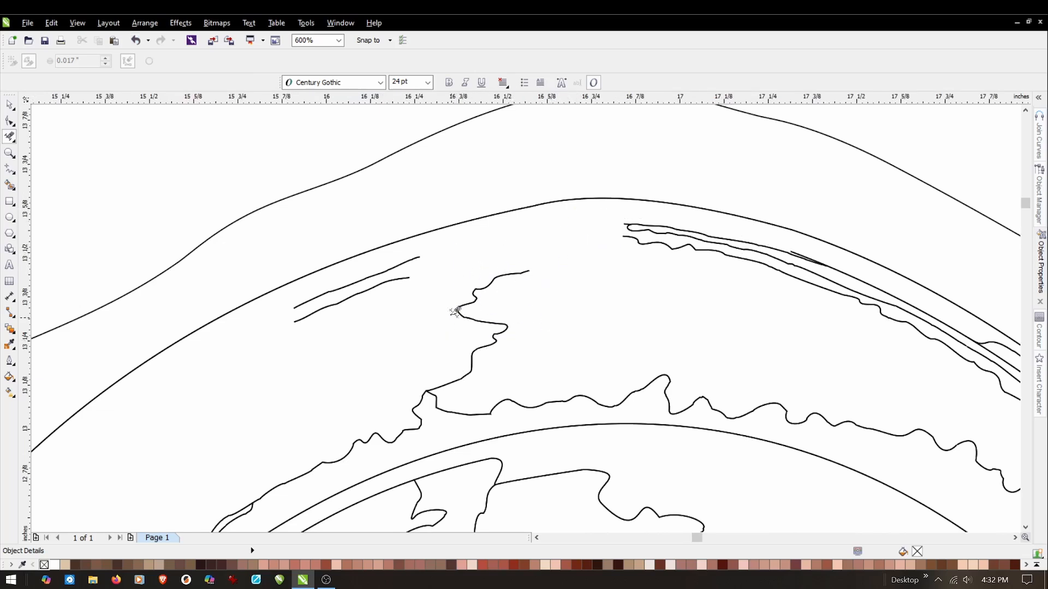
mouse_move(426, 256)
mouse_down()
mouse_move(392, 282)
mouse_move(396, 271)
mouse_move(324, 310)
mouse_move(315, 301)
mouse_up()
mouse_move(672, 224)
mouse_down()
mouse_move(652, 228)
mouse_move(754, 285)
mouse_up()
drag(746, 231, 685, 258)
drag(887, 279, 823, 312)
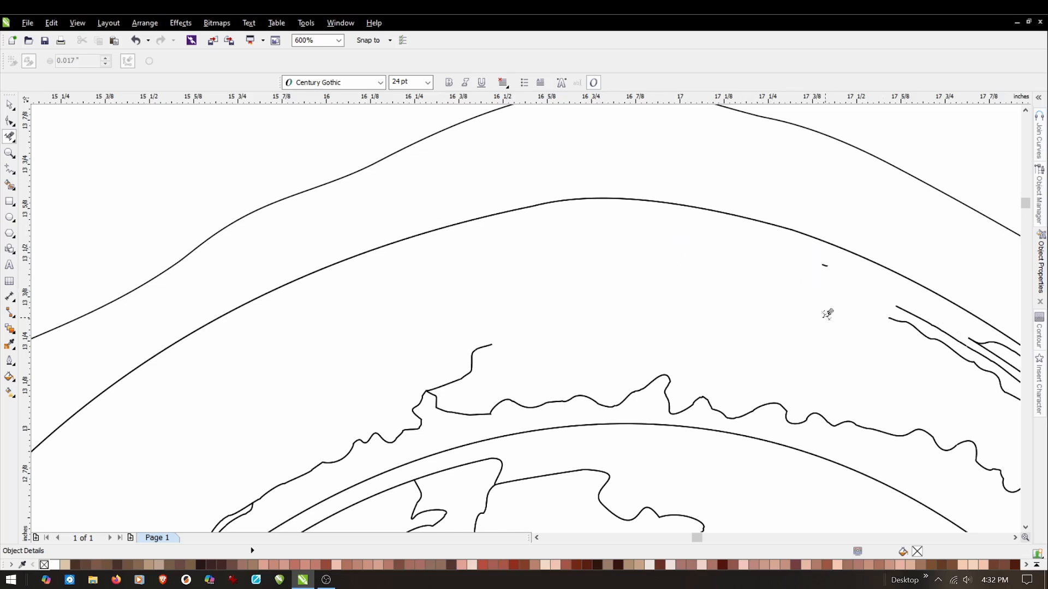
Delete the leftover fragment right of the brim's peak and the starts of the parallel lines on the right slope.
scroll(657, 234, down, 2)
scroll(768, 264, up, 2)
drag(724, 229, 696, 248)
drag(821, 280, 766, 308)
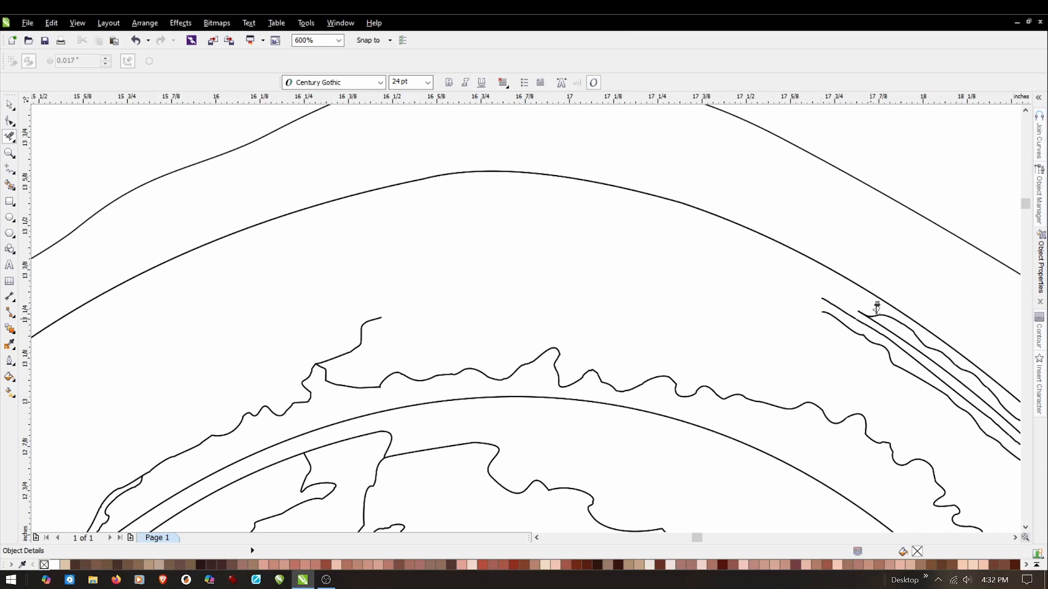
drag(892, 306, 812, 355)
drag(837, 291, 794, 312)
Trim back the wavy parallel lines beneath the brim's outer curve along its upper-right slope.
scroll(574, 206, down, 1)
scroll(786, 286, up, 2)
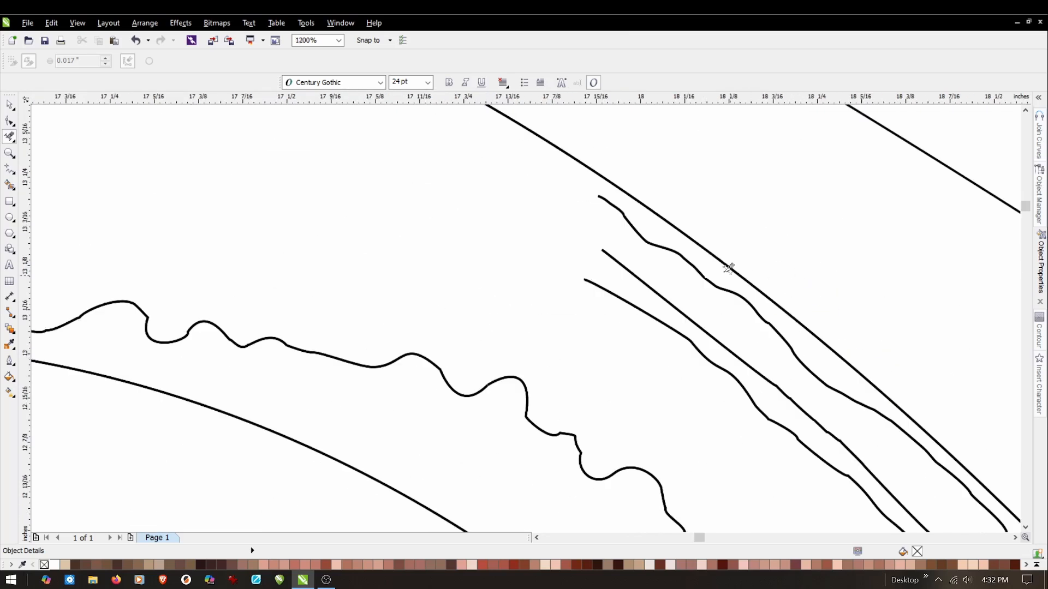
mouse_move(647, 203)
mouse_down()
mouse_move(552, 280)
mouse_move(572, 279)
mouse_up()
drag(621, 193, 580, 217)
mouse_move(685, 242)
mouse_down()
mouse_move(594, 306)
mouse_move(628, 314)
mouse_up()
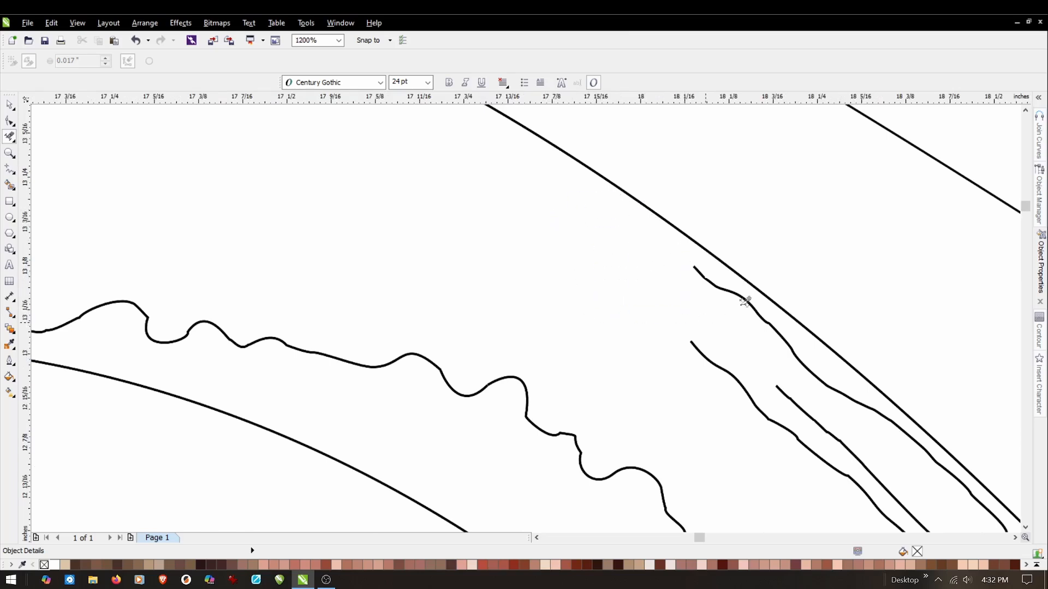
drag(715, 276, 628, 363)
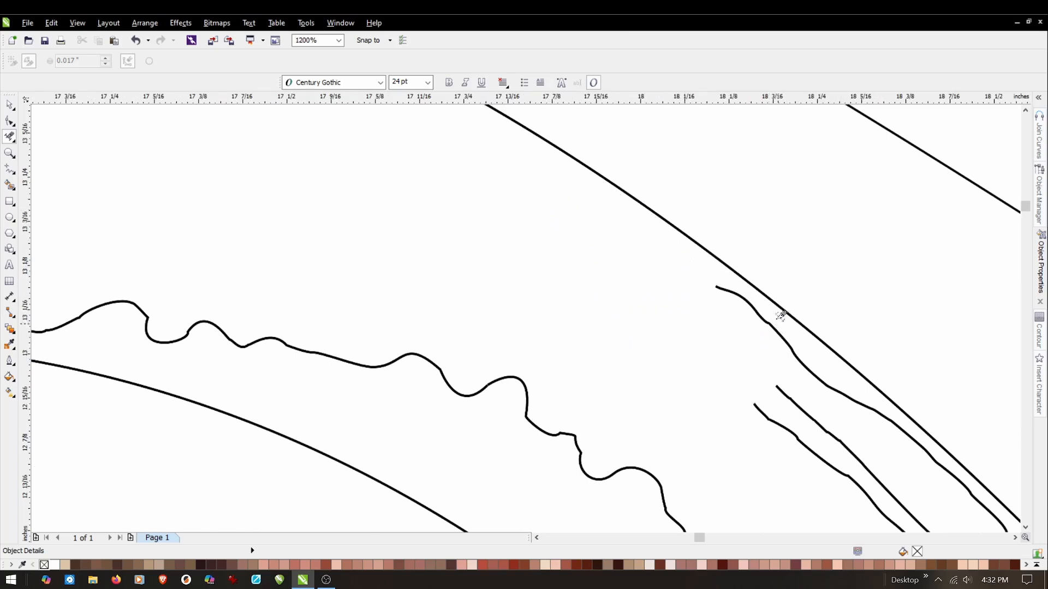
drag(781, 315, 704, 417)
drag(817, 351, 767, 402)
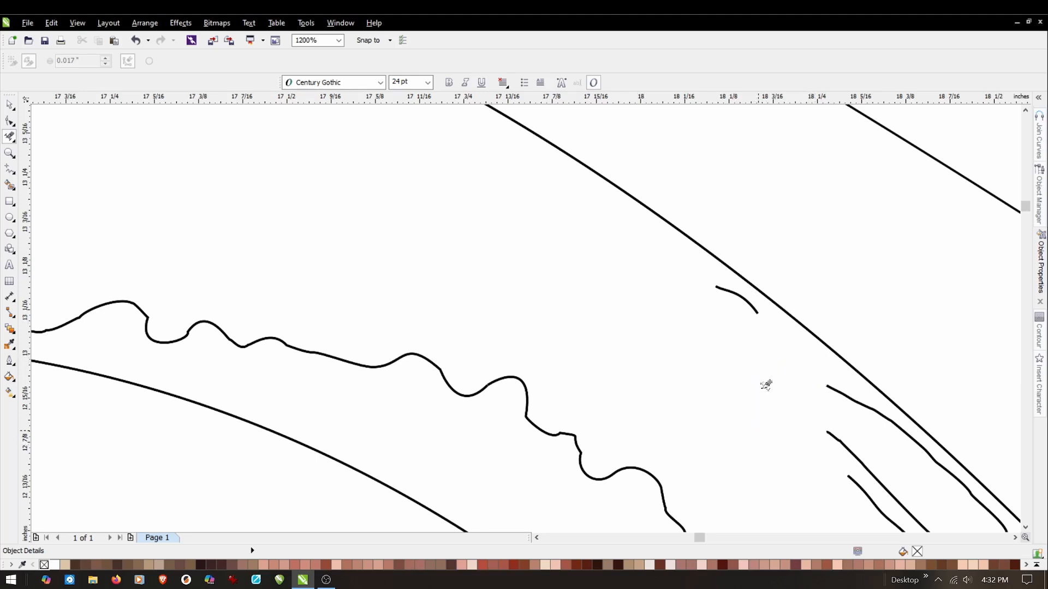
drag(762, 299, 702, 333)
Delete the remaining parallel lines and small fragments inside the brim's lower-right slope, near where it meets the cap outline.
scroll(578, 255, down, 2)
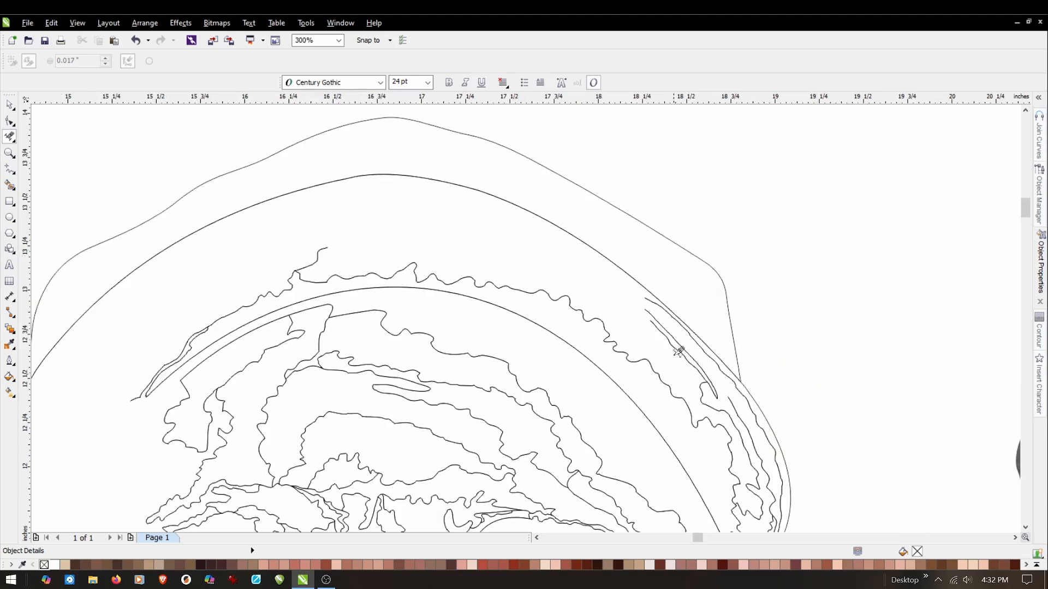
scroll(745, 391, up, 2)
drag(785, 355, 709, 385)
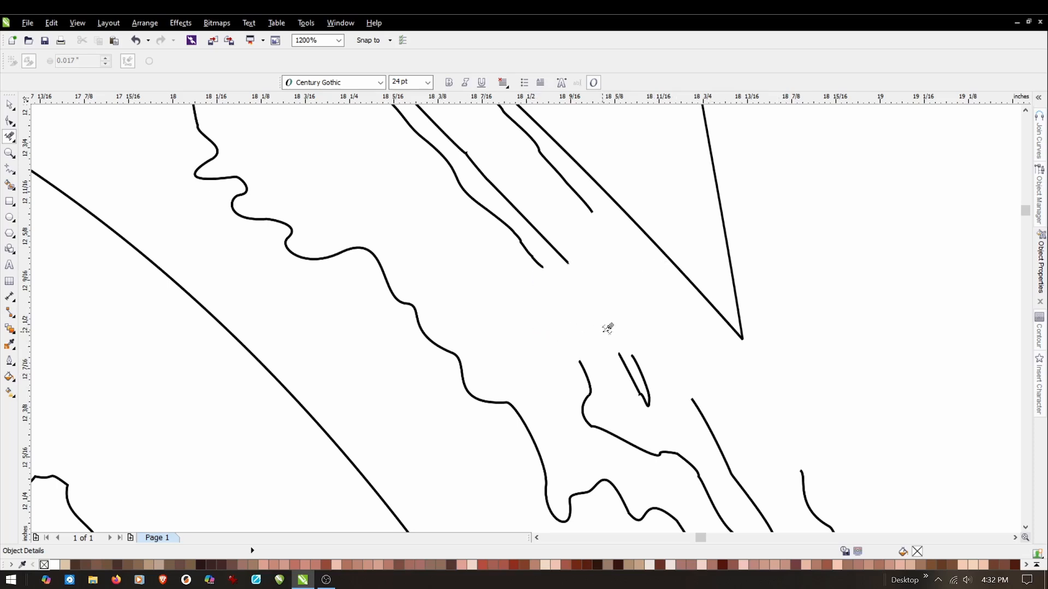
scroll(614, 336, down, 1)
drag(663, 334, 541, 398)
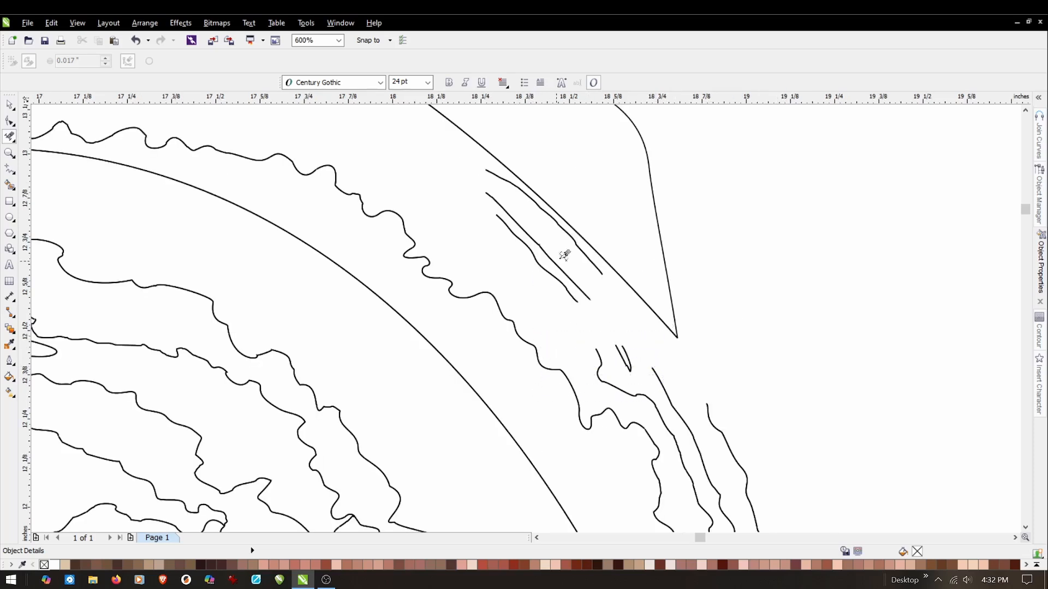
drag(601, 262, 552, 301)
drag(535, 202, 501, 223)
drag(492, 178, 481, 188)
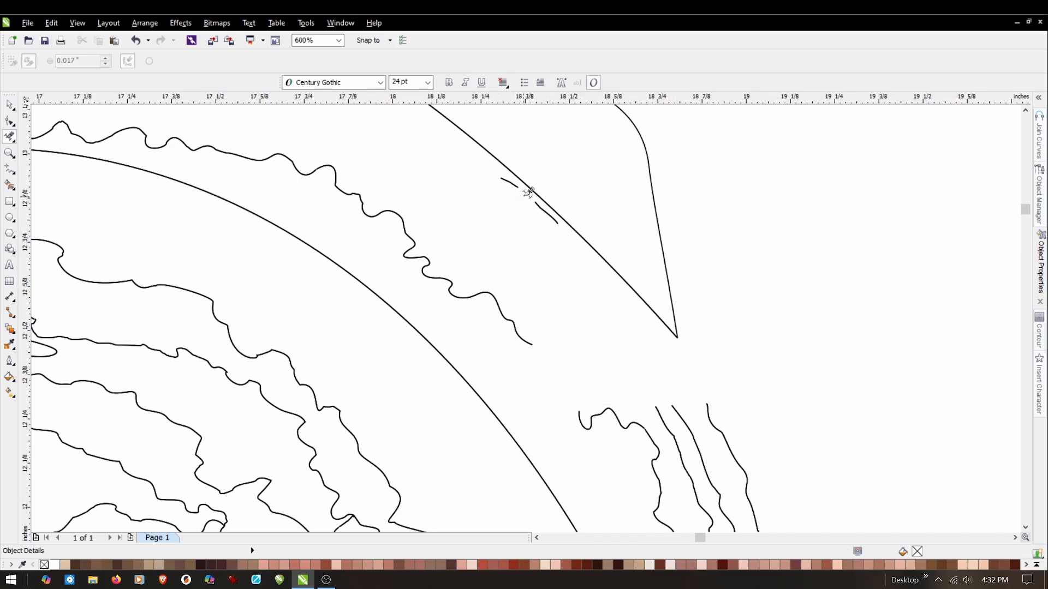
drag(542, 200, 530, 213)
drag(517, 178, 533, 227)
drag(516, 167, 488, 190)
Delete the brim's lower edge, its remaining shading curves and the upper forehead contours beneath the outer brim curve.
drag(756, 379, 572, 431)
drag(558, 309, 430, 385)
scroll(590, 333, down, 1)
drag(546, 298, 461, 327)
drag(495, 241, 301, 351)
drag(509, 256, 324, 350)
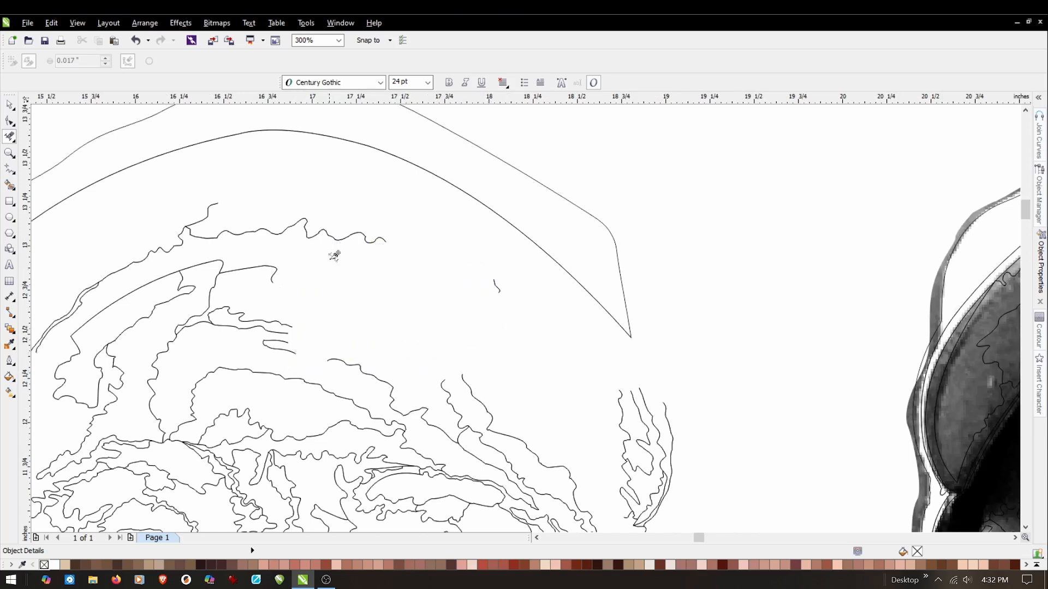
mouse_move(387, 205)
mouse_down()
mouse_move(334, 227)
mouse_move(157, 258)
mouse_up()
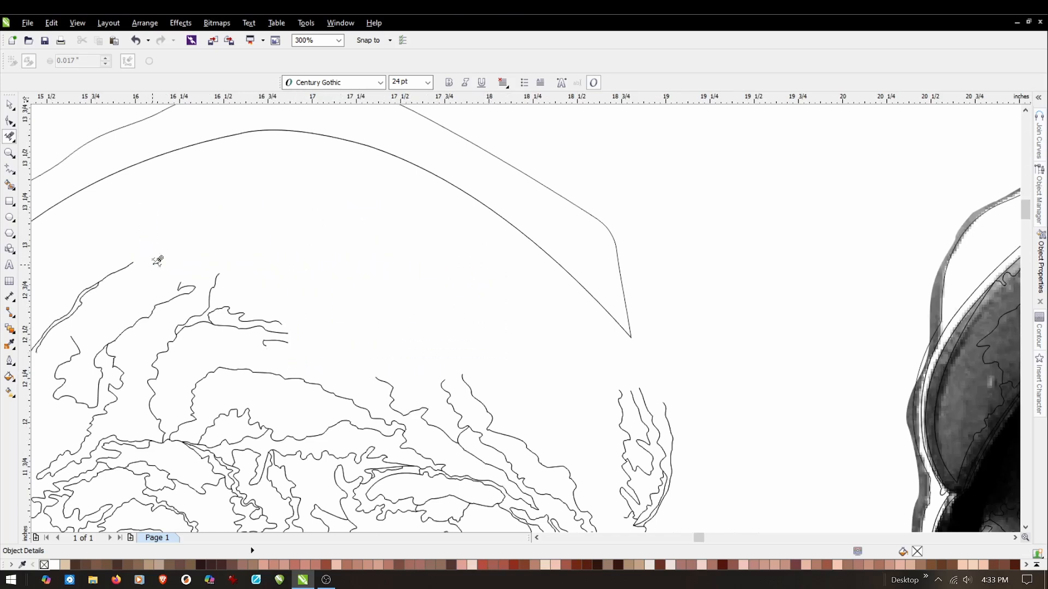
drag(257, 237, 77, 344)
drag(301, 262, 160, 348)
scroll(368, 332, down, 2)
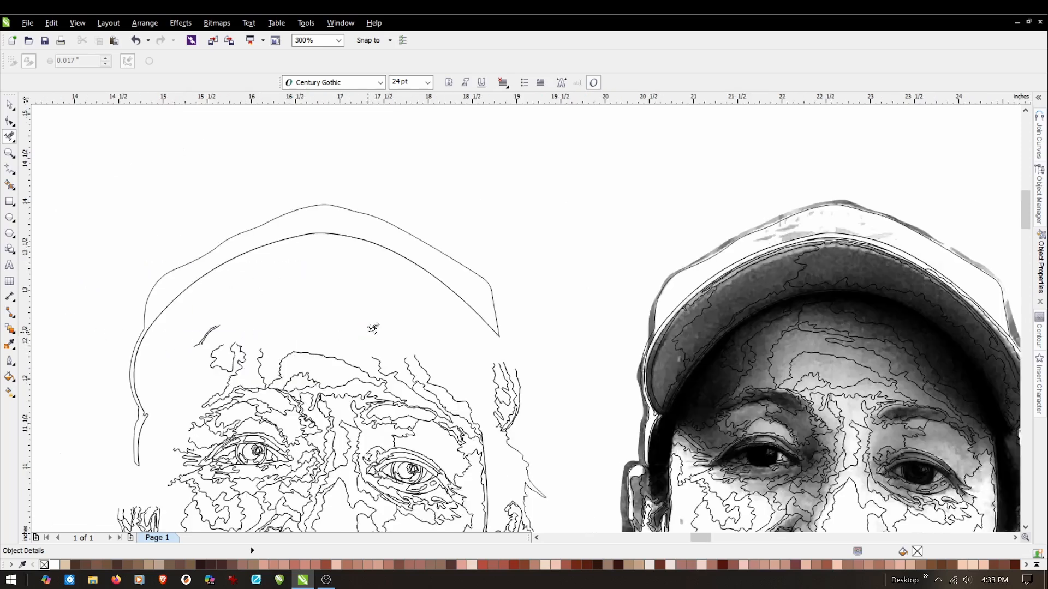
Delete all face, ear and hair lines from the working line art, keeping only the cap outline and brim's outer curve.
scroll(134, 403, up, 2)
drag(326, 231, 245, 291)
scroll(449, 285, down, 2)
drag(700, 299, 685, 306)
scroll(475, 280, down, 2)
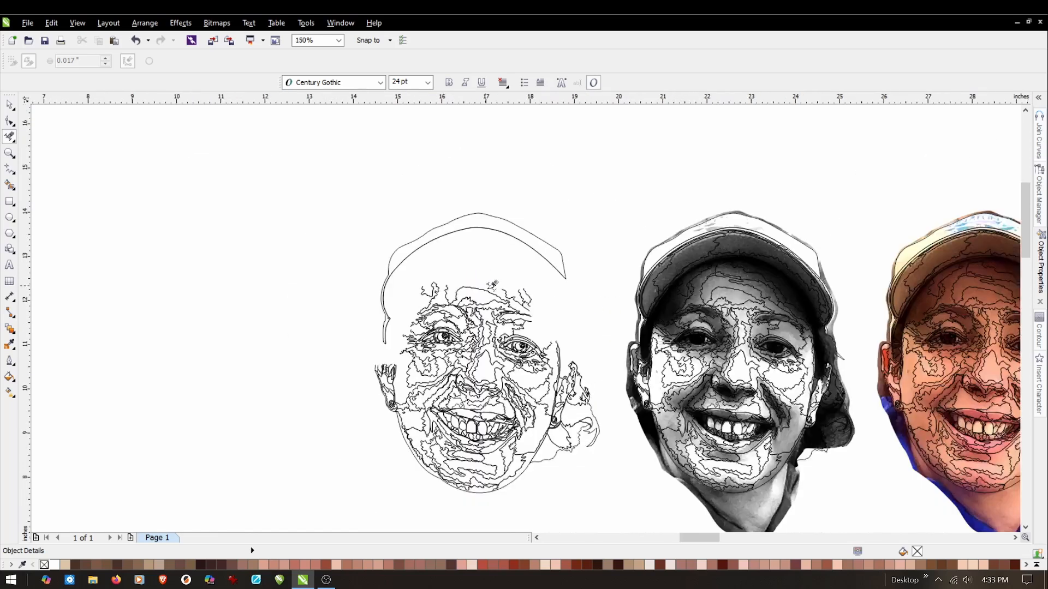
mouse_move(541, 283)
mouse_down()
mouse_move(428, 479)
mouse_move(396, 508)
mouse_move(402, 492)
mouse_up()
key(Delete)
drag(417, 357, 330, 421)
key(Delete)
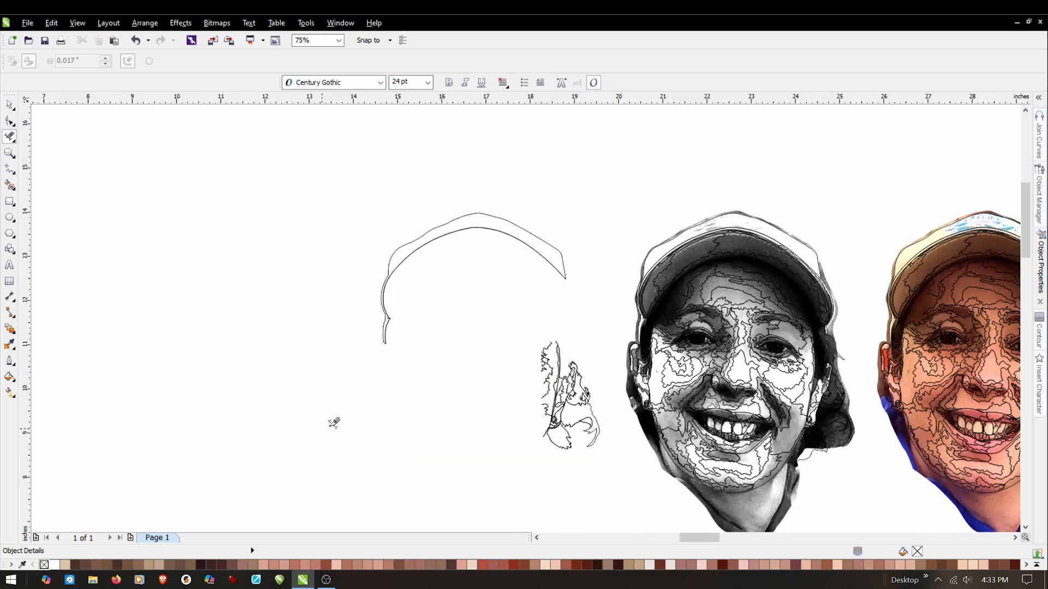
drag(618, 316, 495, 498)
key(Delete)
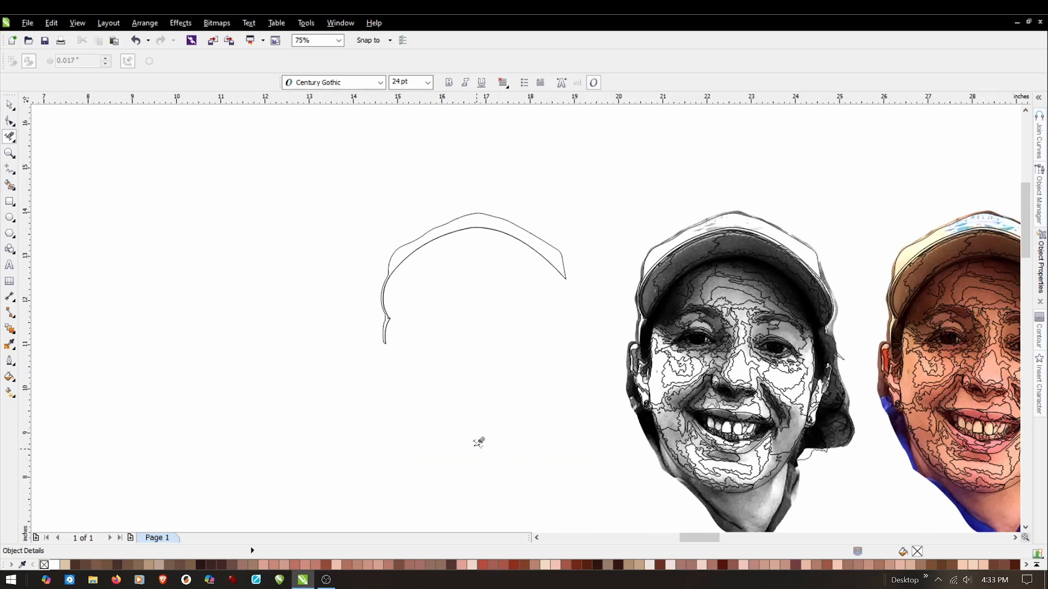
Join the four remaining cap outline curves using the Extend method with a 0.1-inch gap tolerance.
click(9, 104)
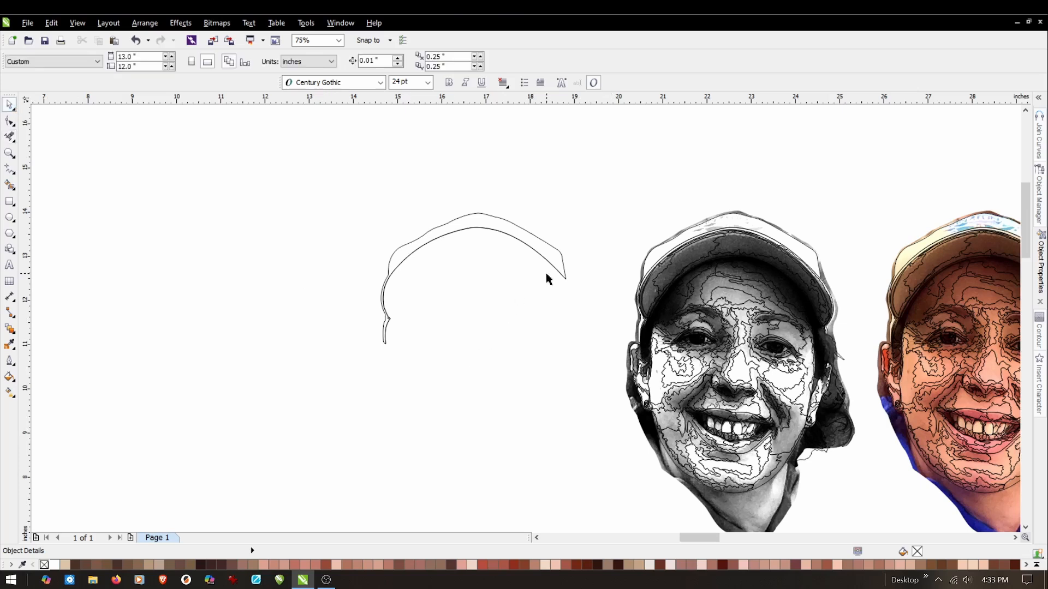
scroll(548, 278, up, 1)
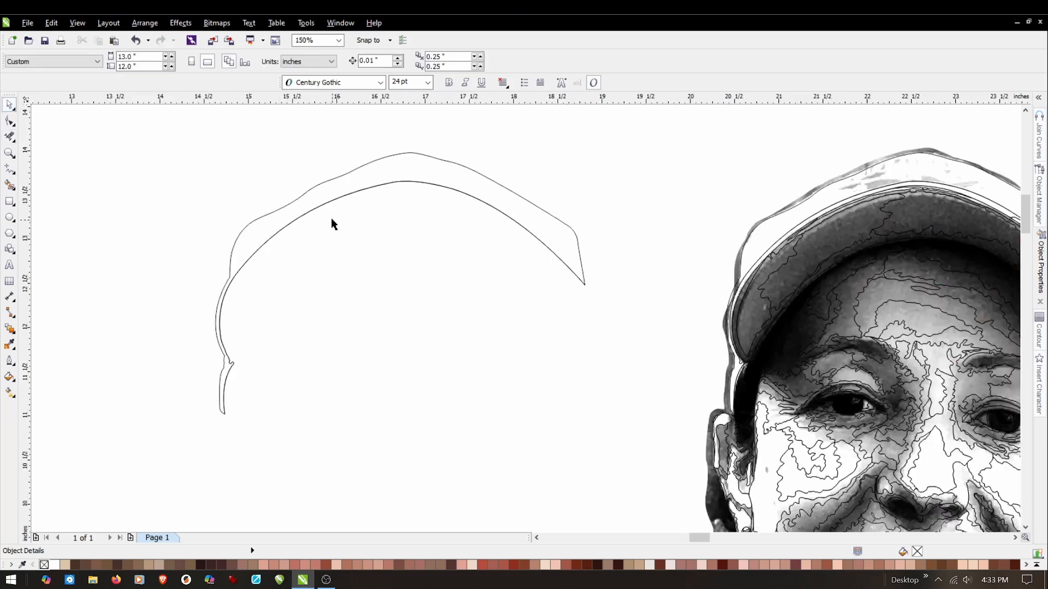
drag(172, 451, 644, 131)
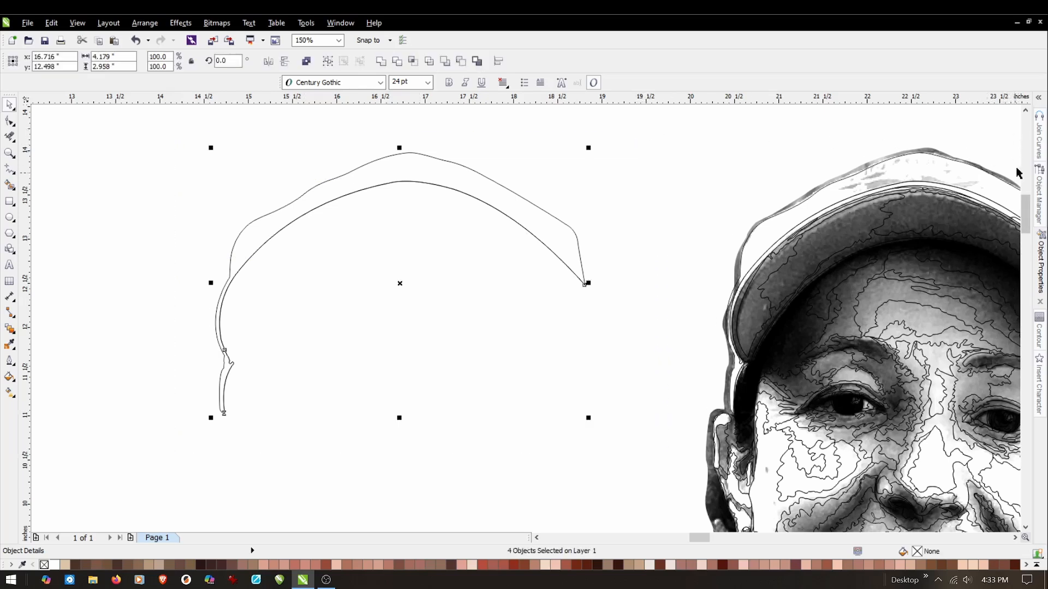
click(1040, 133)
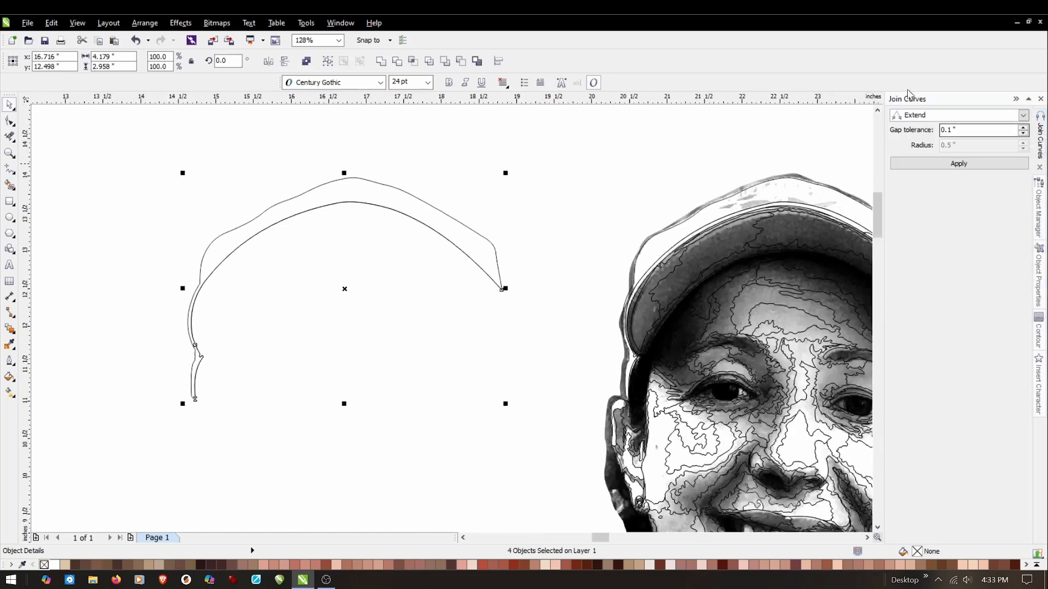
click(962, 165)
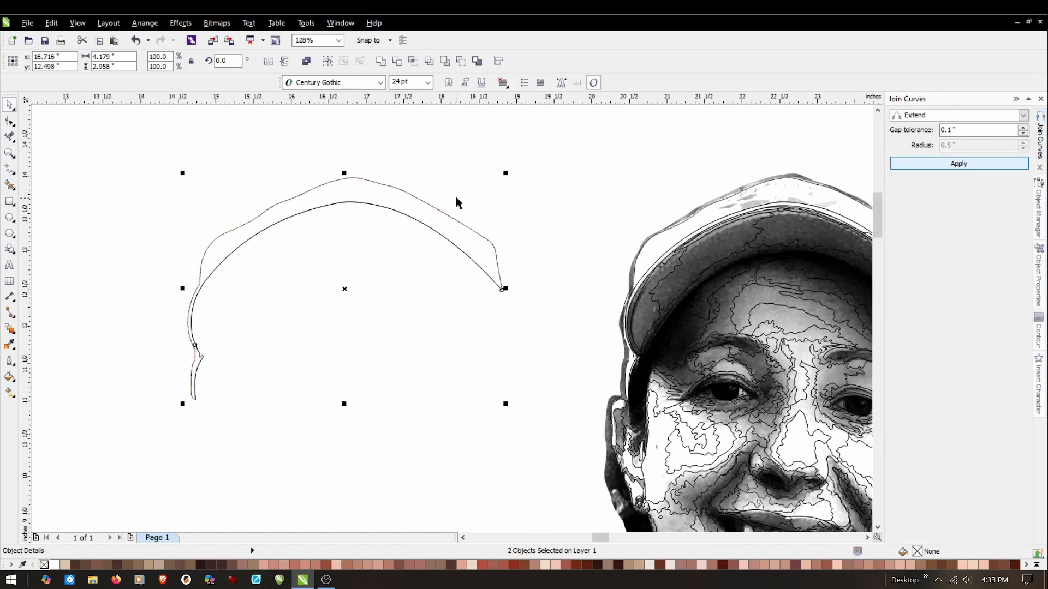
click(430, 209)
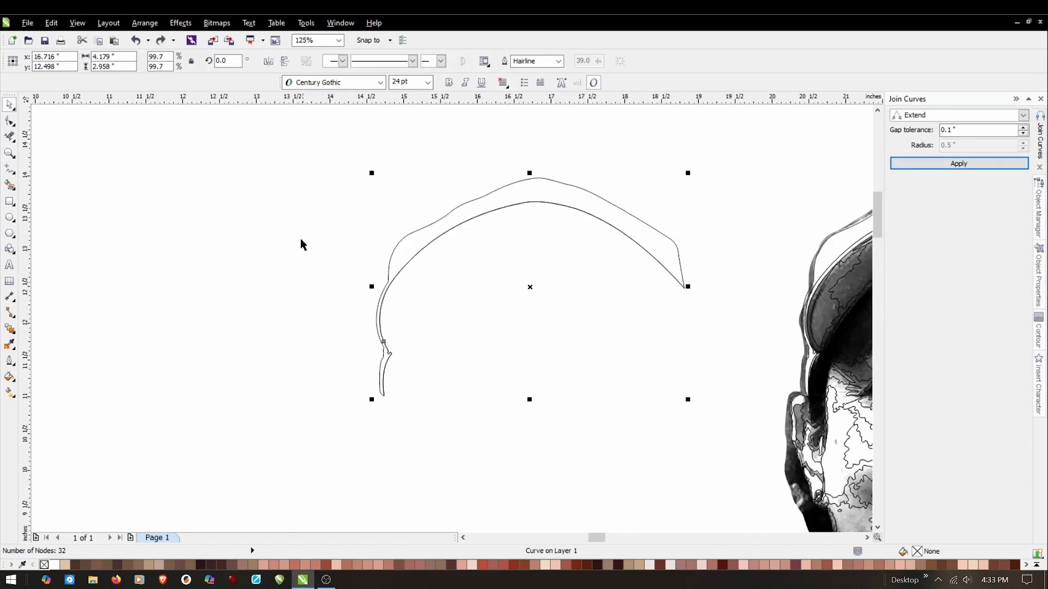
click(350, 257)
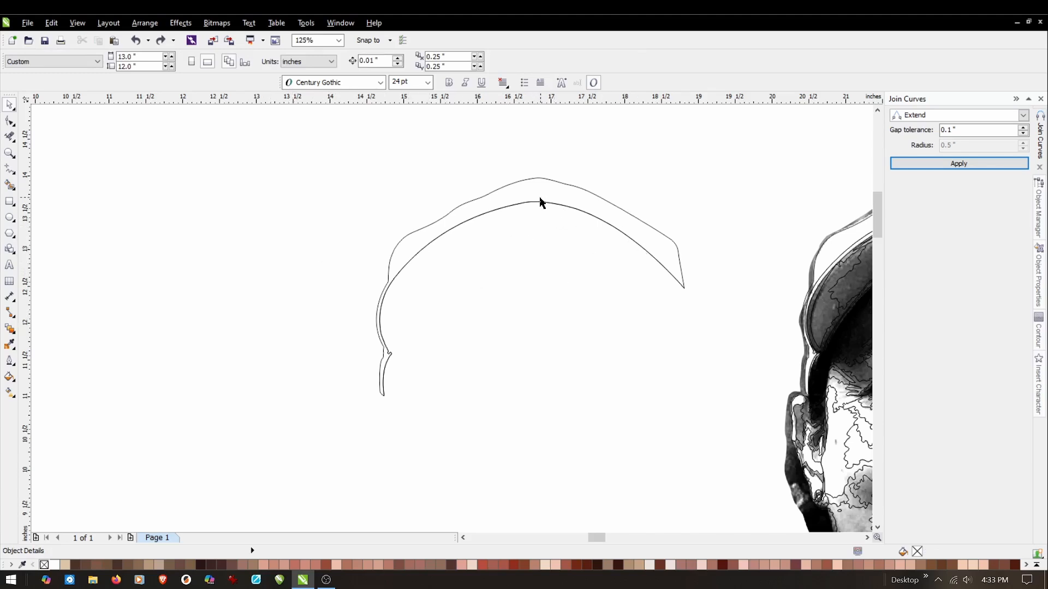
Check the joined cap outline along its length and move it left to an X position of about 11.155 inches.
scroll(540, 203, up, 3)
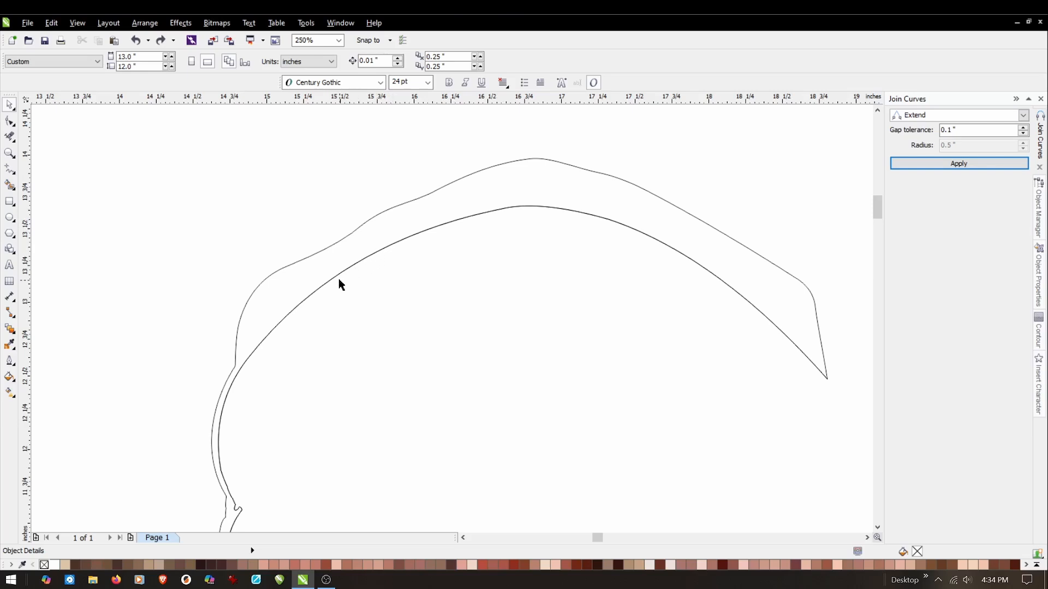
scroll(376, 402, down, 3)
scroll(380, 398, down, 1)
scroll(394, 411, up, 2)
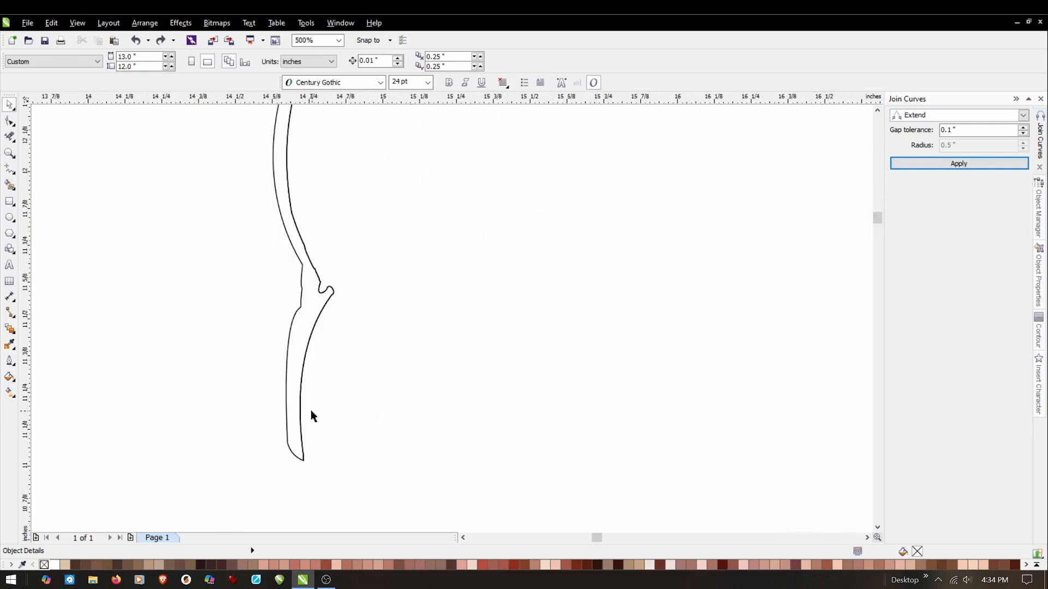
scroll(317, 412, down, 2)
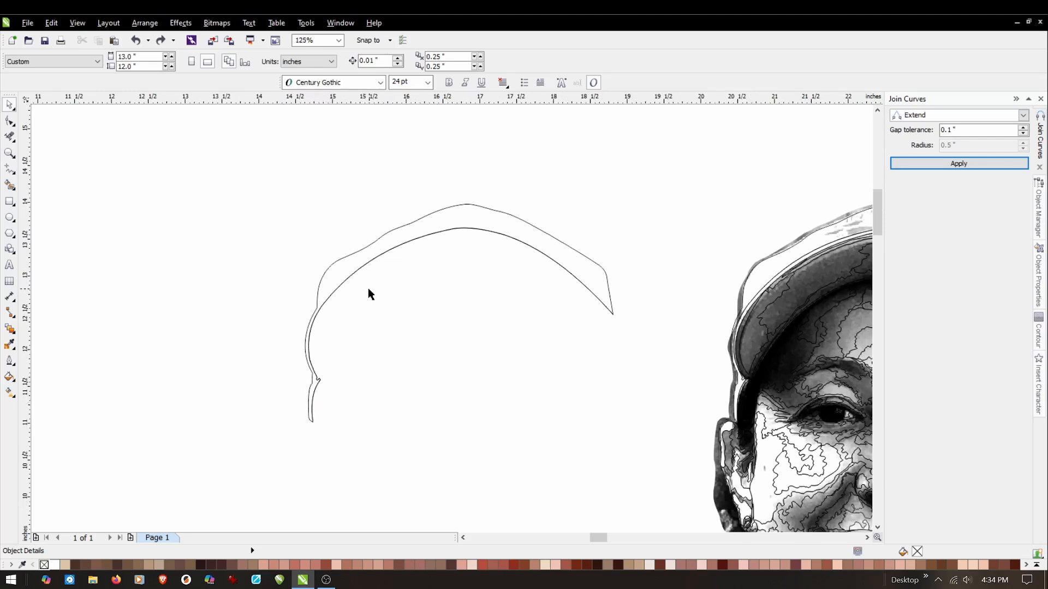
click(610, 291)
scroll(609, 291, down, 1)
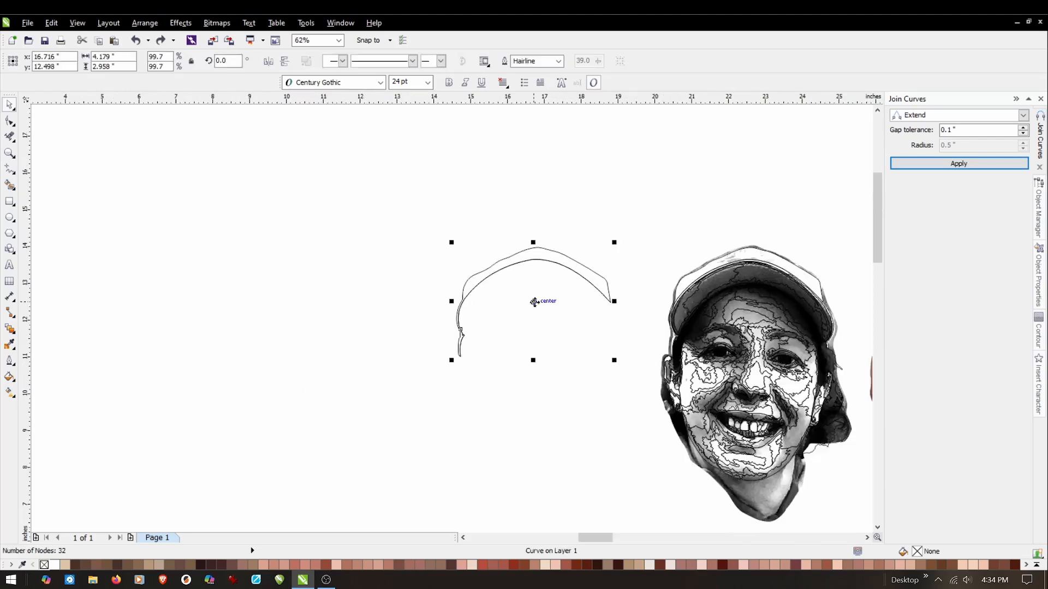
click(534, 301)
click(536, 249)
drag(534, 302, 330, 300)
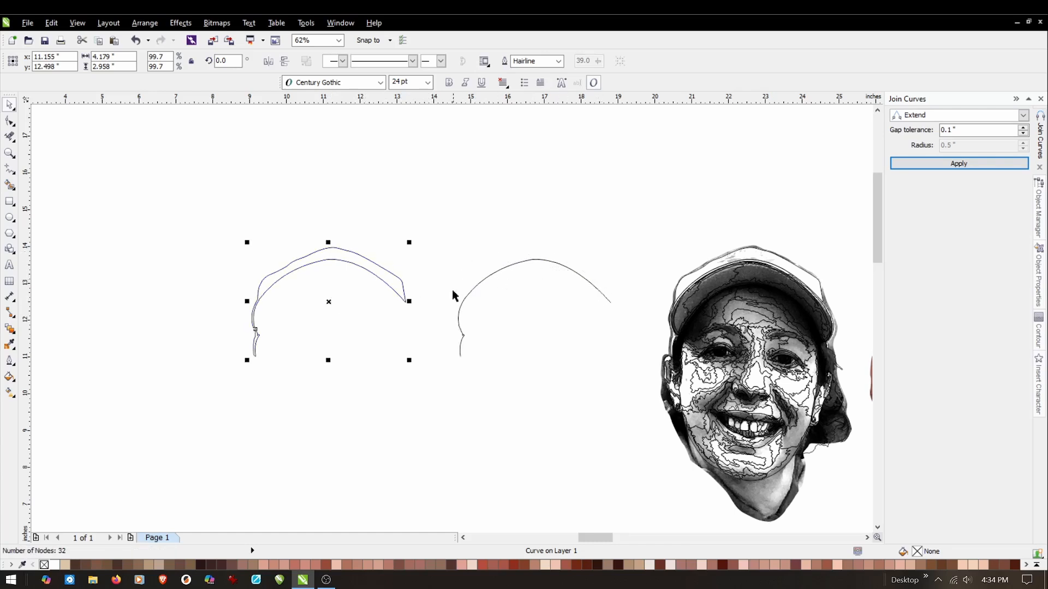
Delete the leftover open brim curve remaining at the cap shape's original location.
click(470, 399)
drag(438, 384, 634, 208)
key(Delete)
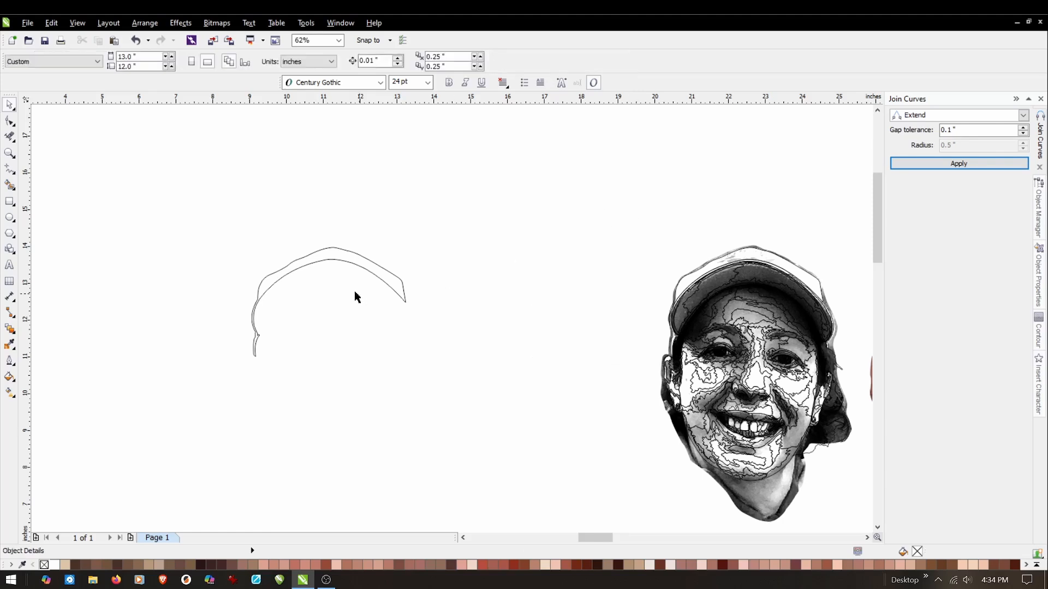
Fill the closed cap shape with uniform red, CMYK 0, 100, 100, 0.
click(334, 261)
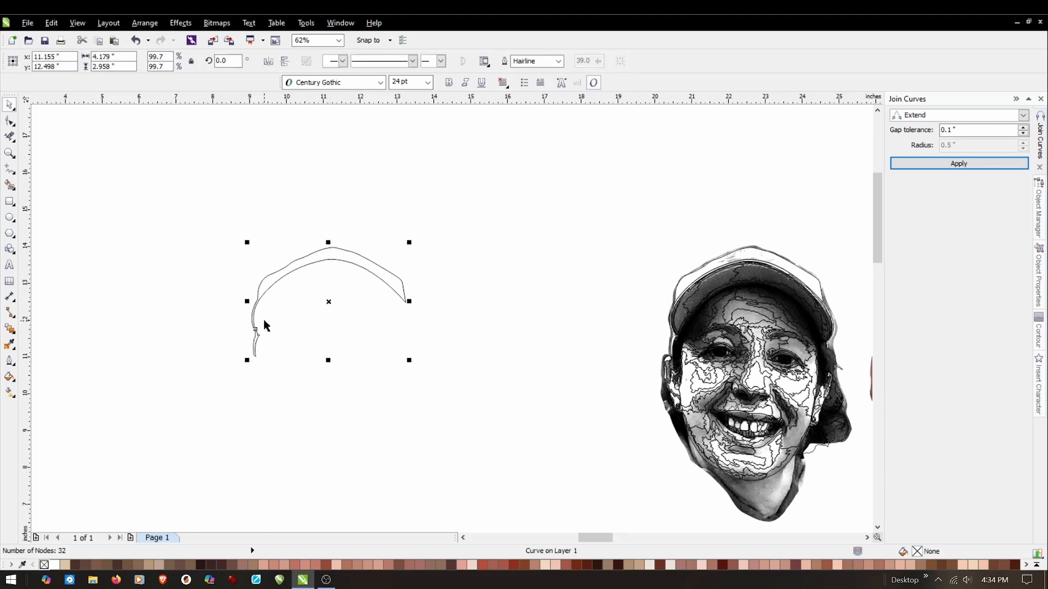
click(9, 380)
click(54, 381)
drag(397, 375, 575, 201)
click(547, 389)
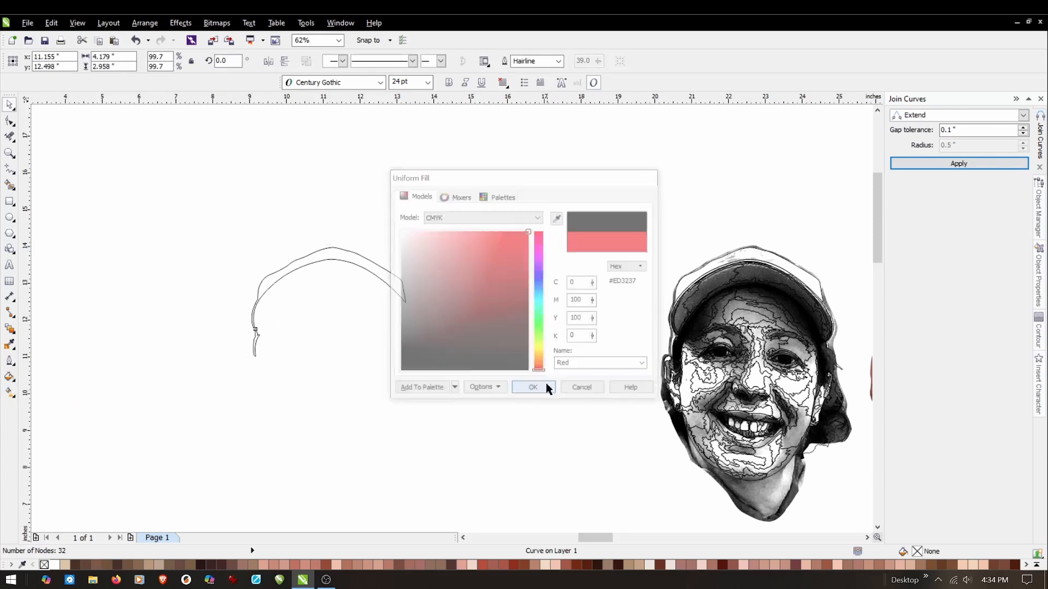
click(165, 180)
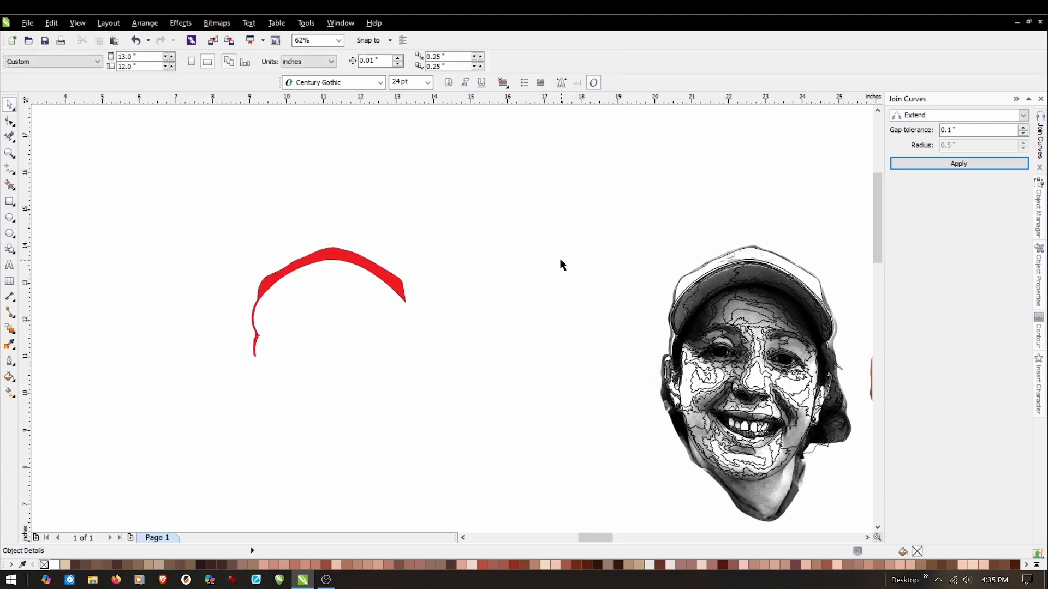
Place a fresh copy of the complete line art between the red cap shape and the grayscale photo.
drag(632, 208, 862, 490)
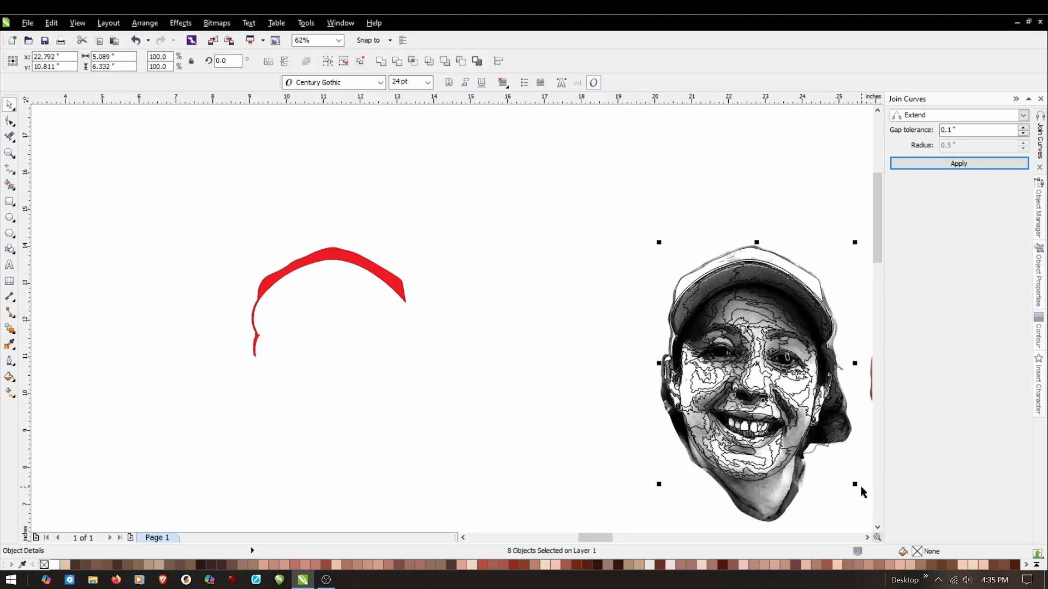
key(ctrl+c)
drag(786, 358, 551, 358)
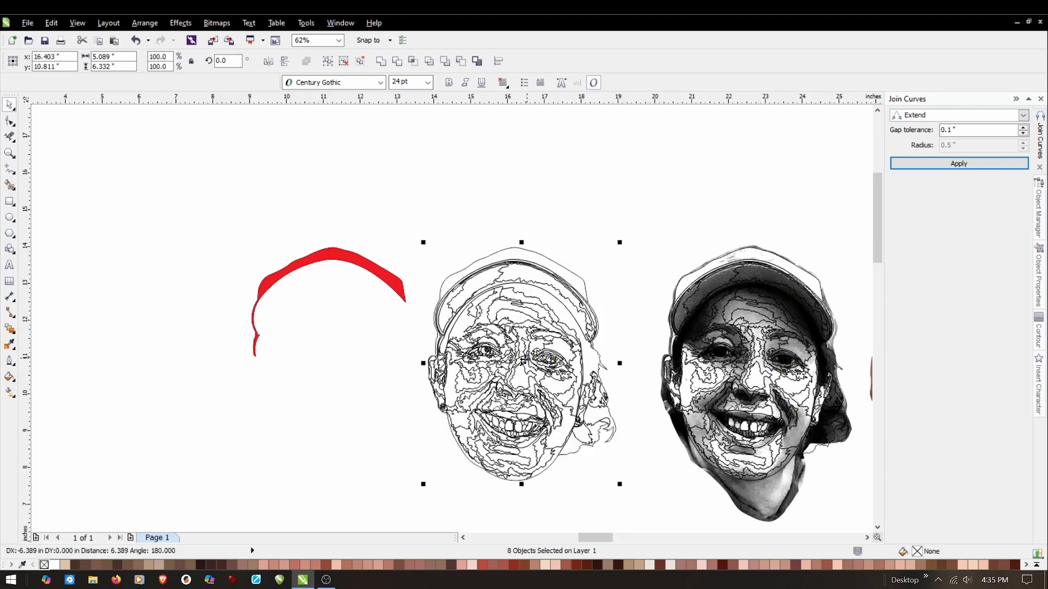
click(348, 334)
scroll(440, 300, up, 3)
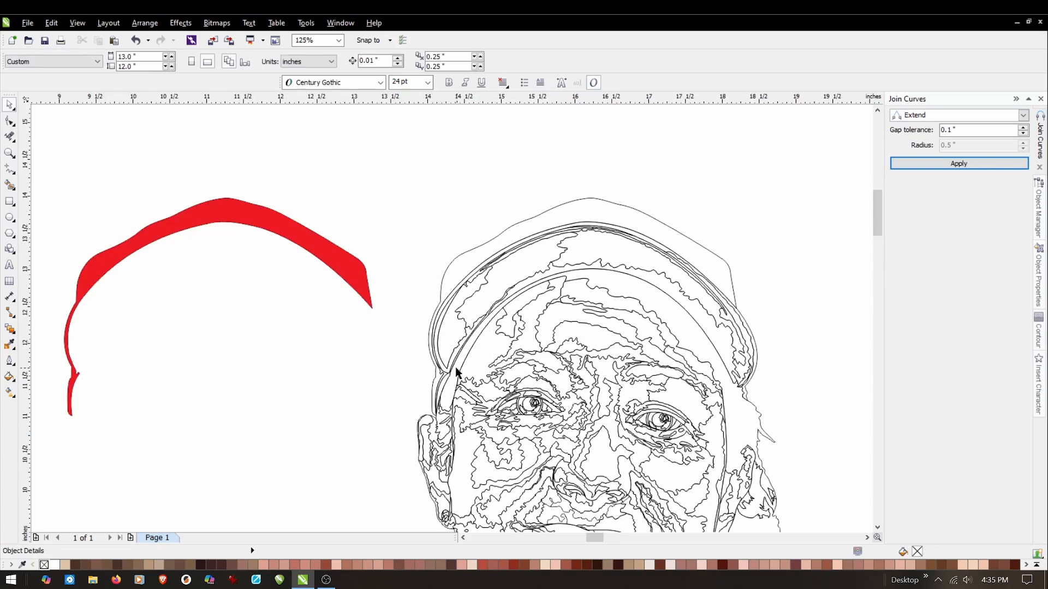
Delete the copy's outer cap outline and the segments connecting to the brim's lower-right tip.
scroll(757, 304, up, 2)
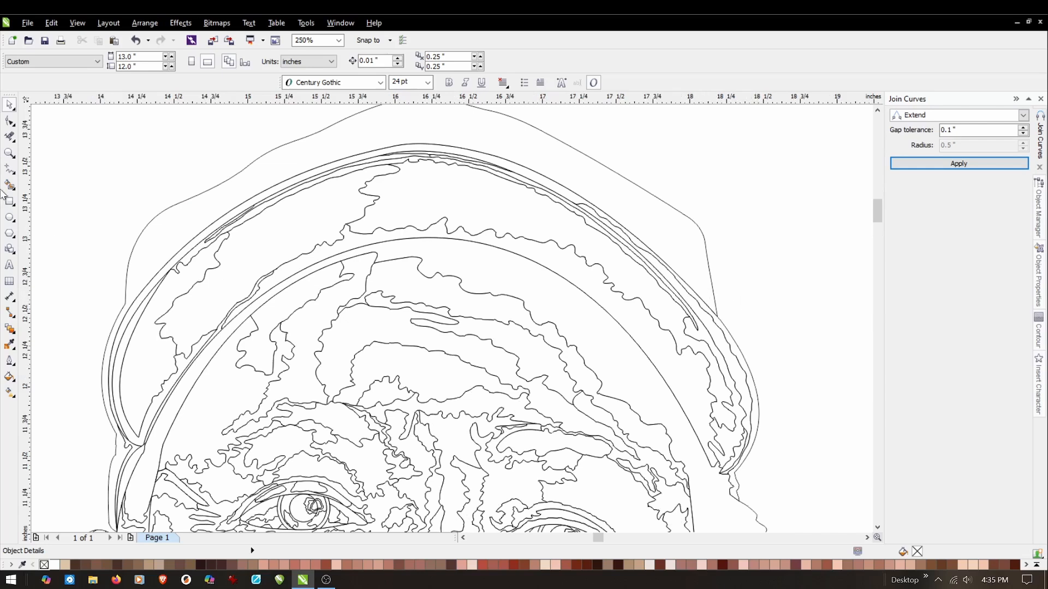
click(9, 136)
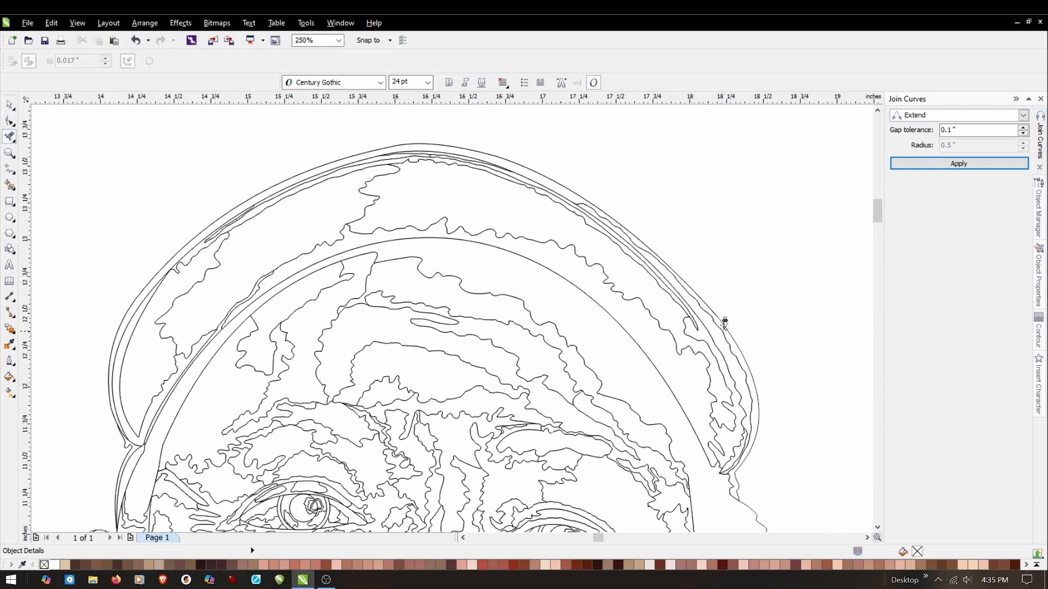
scroll(757, 488, up, 2)
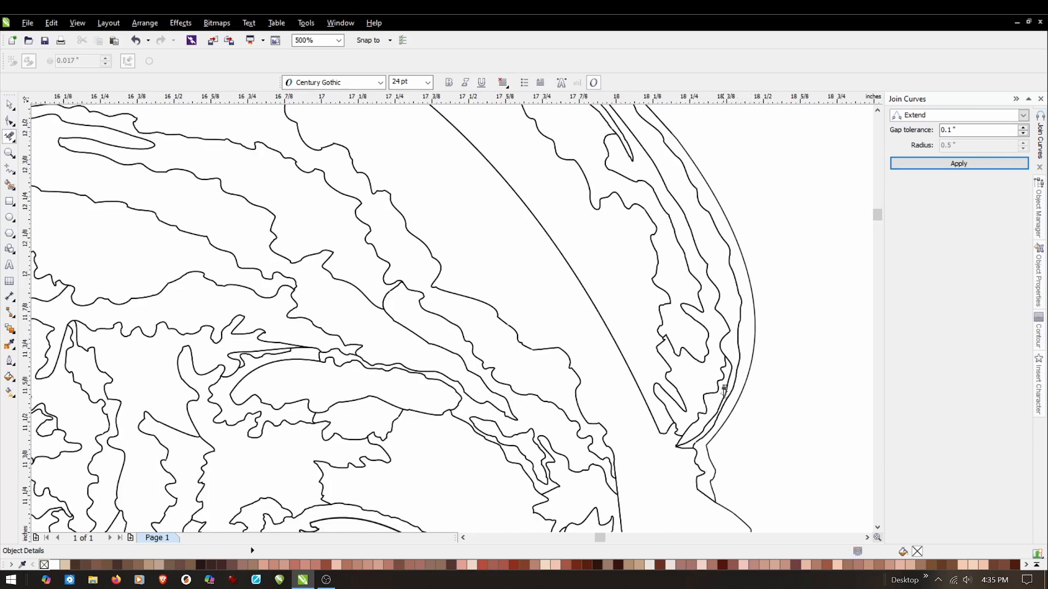
click(725, 508)
click(674, 445)
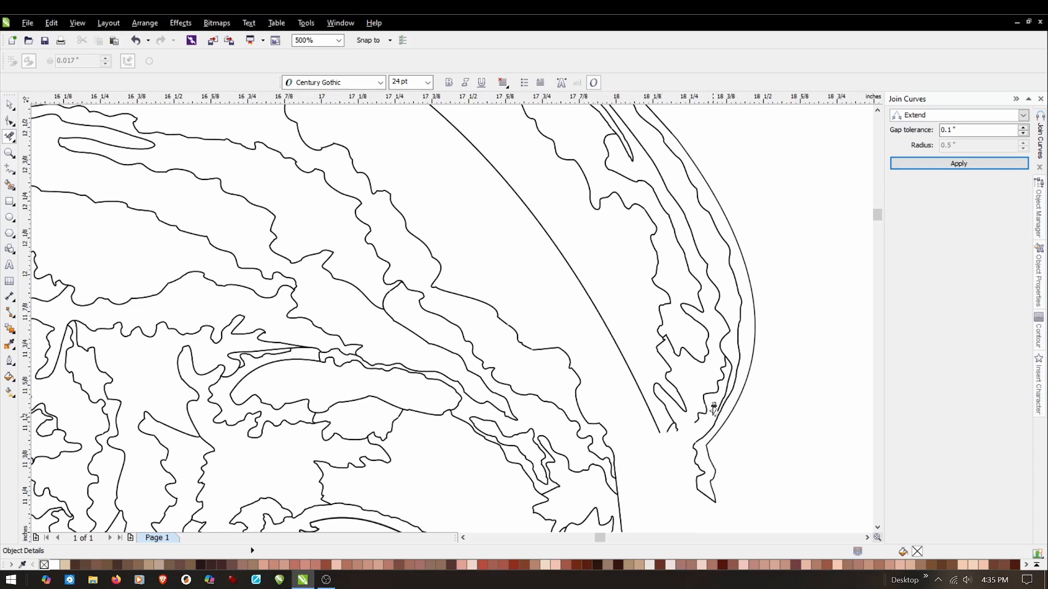
Delete the jagged shading lines and the brim's lower edge inside its lower-right end, keeping the outer curves.
click(729, 359)
click(707, 380)
click(721, 394)
click(698, 410)
drag(699, 385, 639, 425)
mouse_move(730, 315)
mouse_down()
mouse_move(709, 343)
mouse_move(651, 376)
mouse_up()
drag(714, 264, 644, 308)
drag(699, 228, 632, 255)
drag(653, 149, 577, 197)
drag(636, 128, 555, 167)
Delete the band of eyebrow and upper eye lines across the face beneath the forehead.
scroll(675, 309, down, 2)
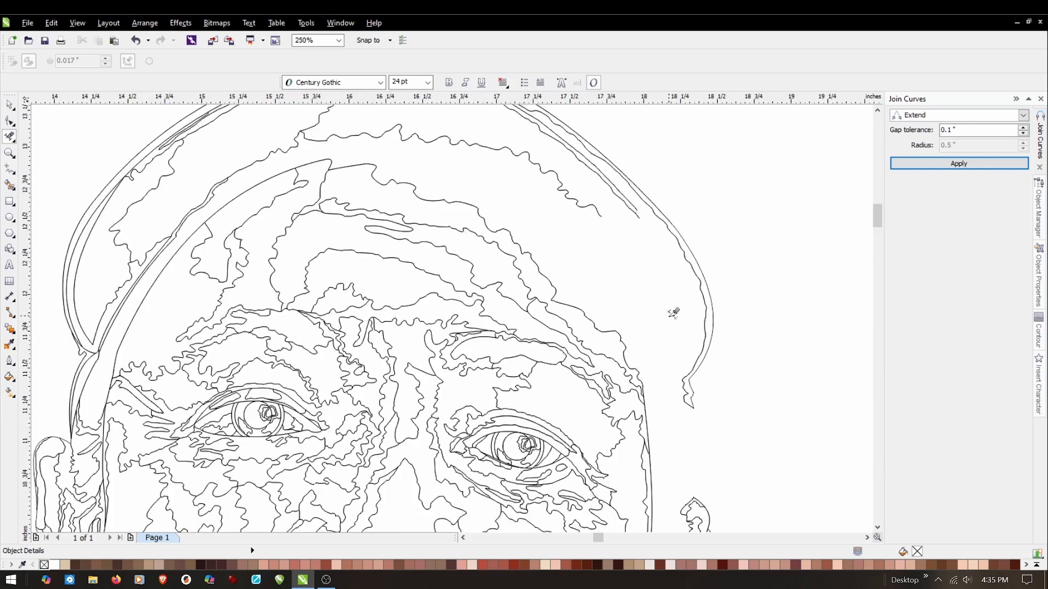
drag(669, 328, 190, 427)
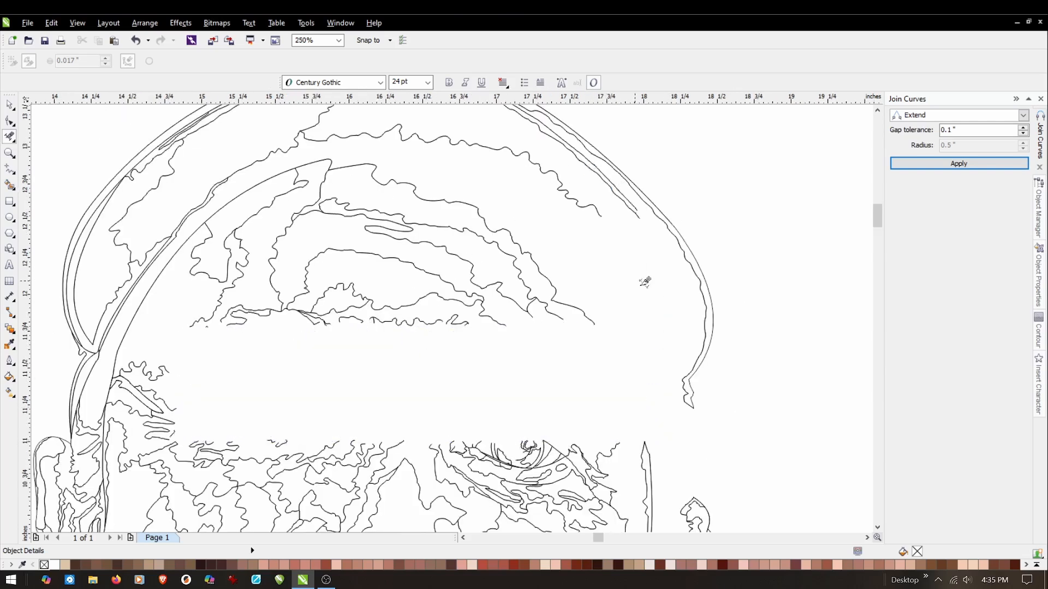
scroll(617, 210, down, 2)
scroll(562, 172, up, 2)
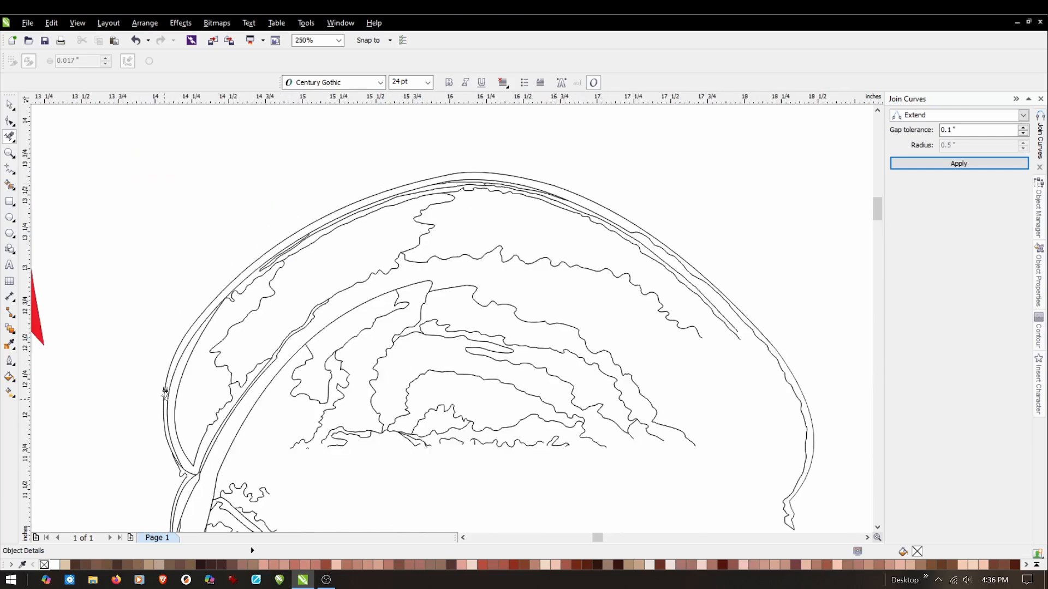
Trim the overlapping and connecting segments at the brim's lower-left tip so its two outer curves meet in a point.
scroll(180, 469, up, 4)
click(194, 448)
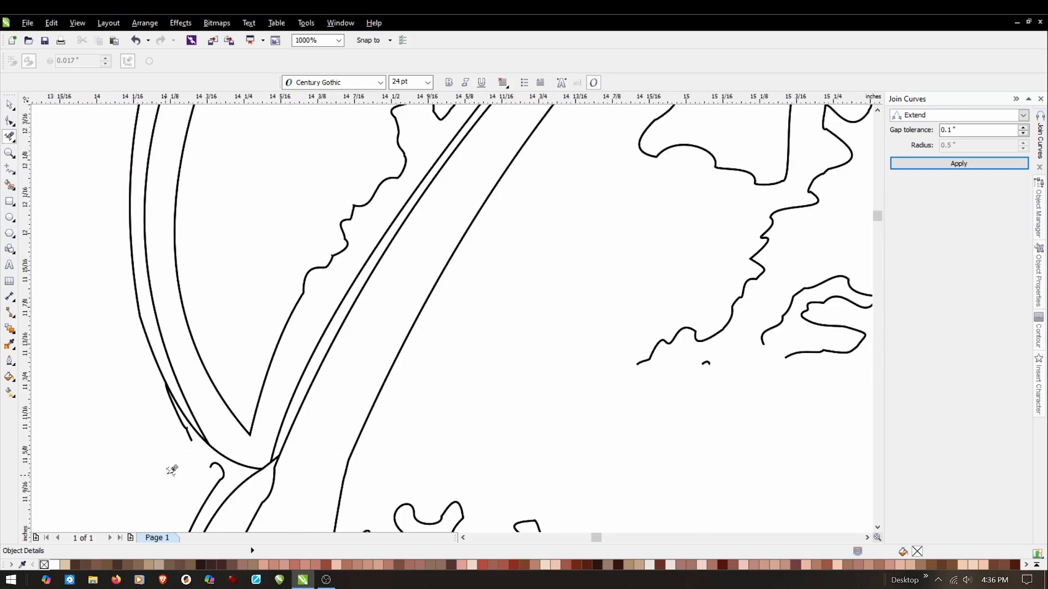
click(190, 433)
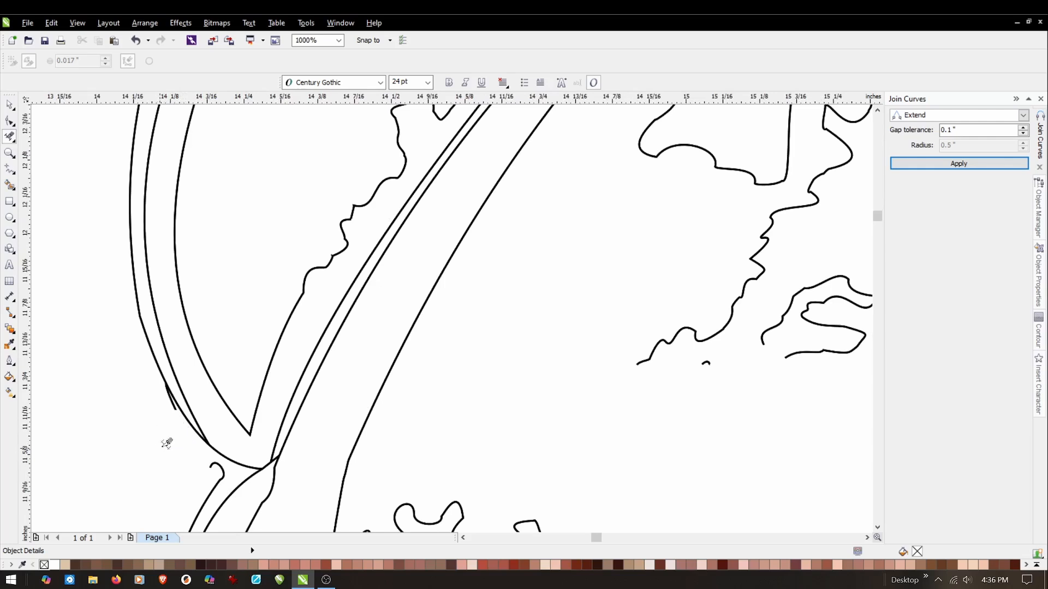
click(174, 397)
click(222, 456)
click(217, 468)
click(246, 436)
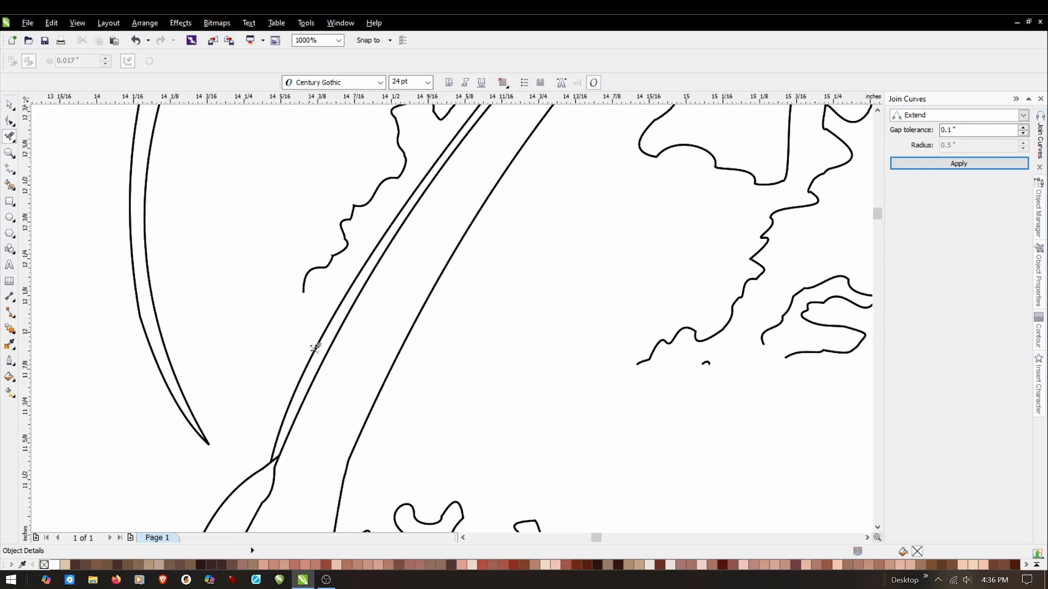
Delete the brim's lower edge lines on the left side and the neighbouring forehead contours and shading.
scroll(303, 428, down, 2)
drag(344, 269, 300, 355)
drag(426, 252, 273, 472)
drag(605, 260, 431, 429)
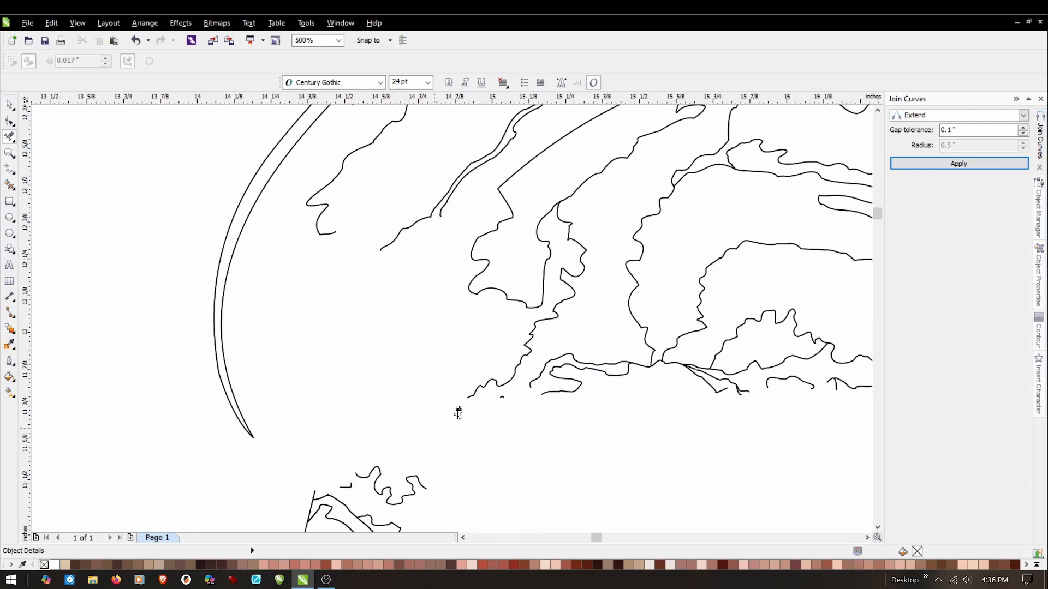
drag(837, 276, 569, 430)
drag(622, 187, 294, 257)
scroll(464, 303, down, 1)
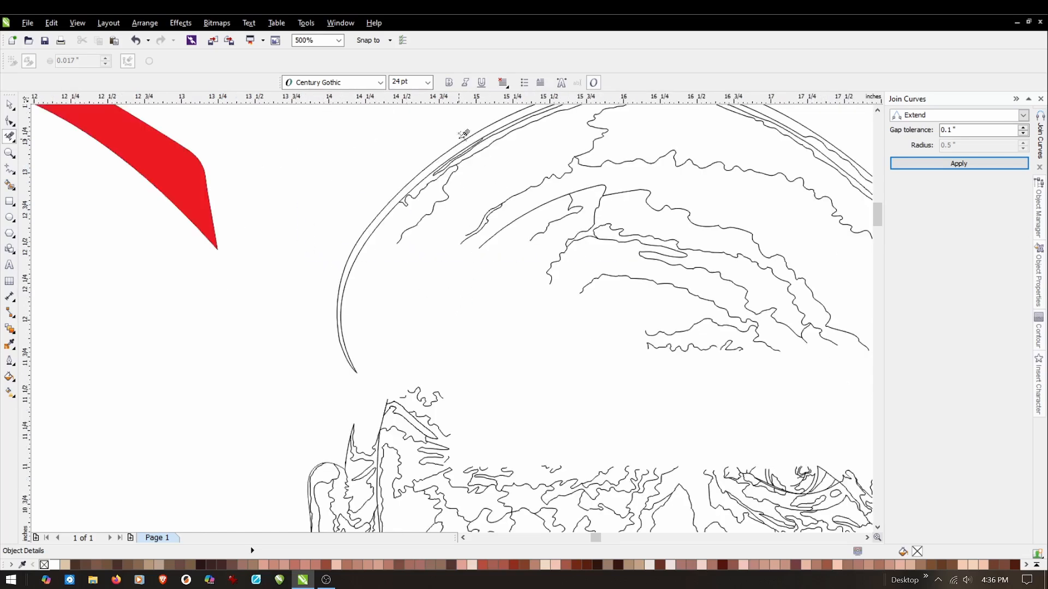
Trim back the wavy shading lines and small fragments beneath the brim's inner curve on its upper-left slope.
scroll(463, 136, up, 1)
scroll(338, 241, up, 1)
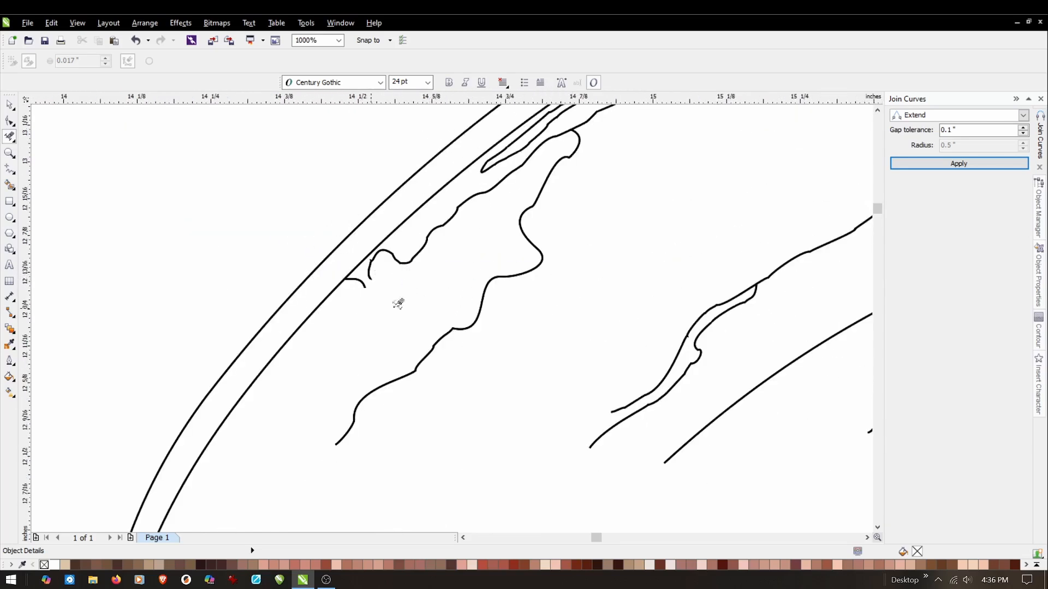
click(393, 389)
click(370, 281)
drag(379, 378, 330, 458)
drag(414, 242, 380, 278)
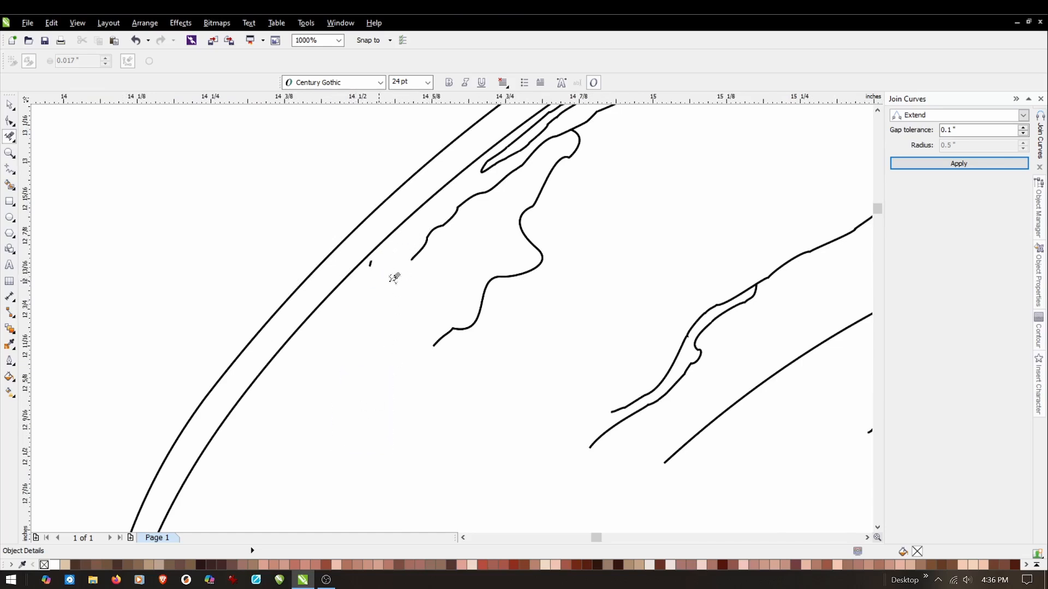
Undo the removal of the brim's inner curve segment and clear the tiny remnants touching that curve on the upper-left slope.
click(377, 251)
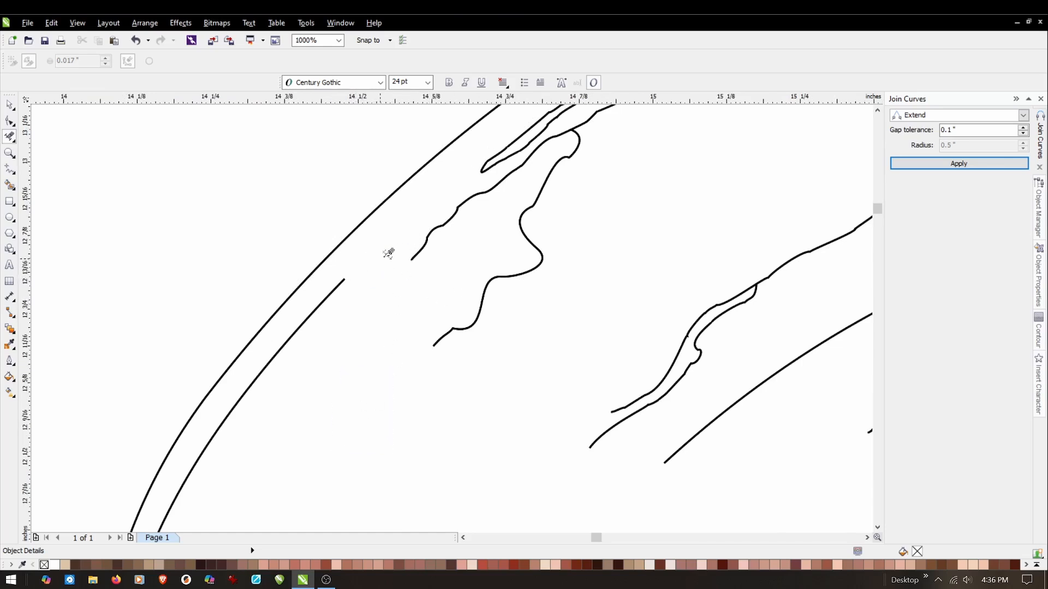
click(136, 41)
scroll(376, 245, up, 2)
click(384, 313)
click(474, 292)
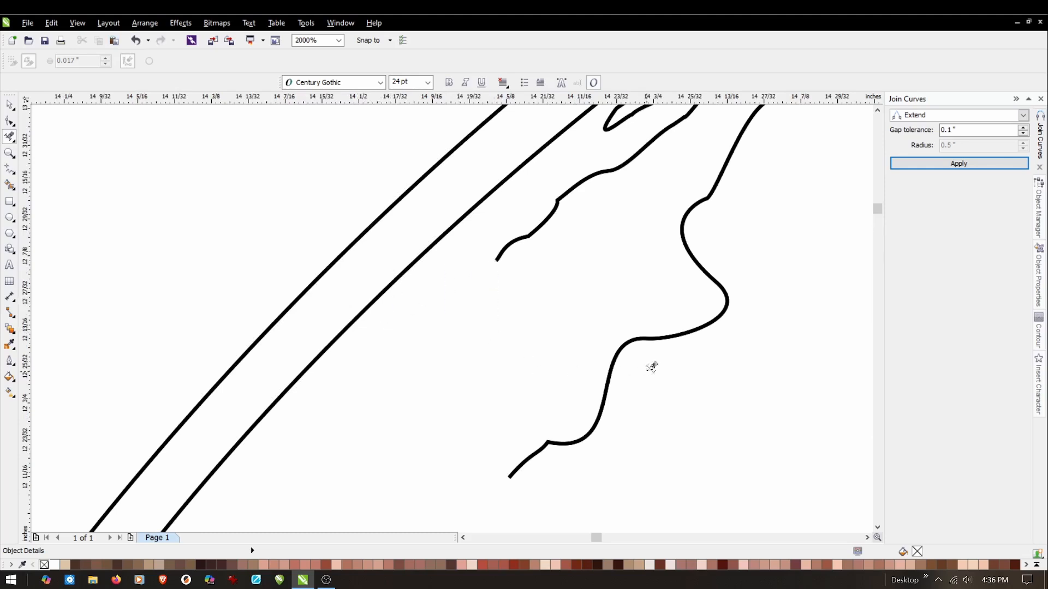
Trim away the wavy contour lines and looping forehead contour beneath the brim's inner curve on its left slope.
drag(645, 367, 519, 468)
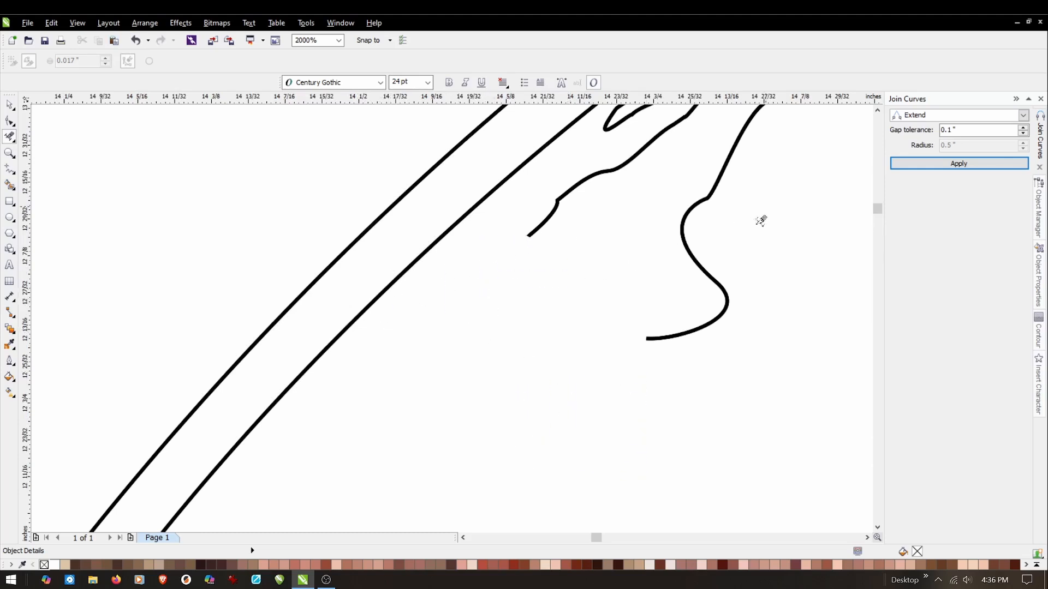
click(648, 339)
click(624, 160)
click(546, 219)
scroll(526, 251, down, 2)
scroll(615, 147, up, 2)
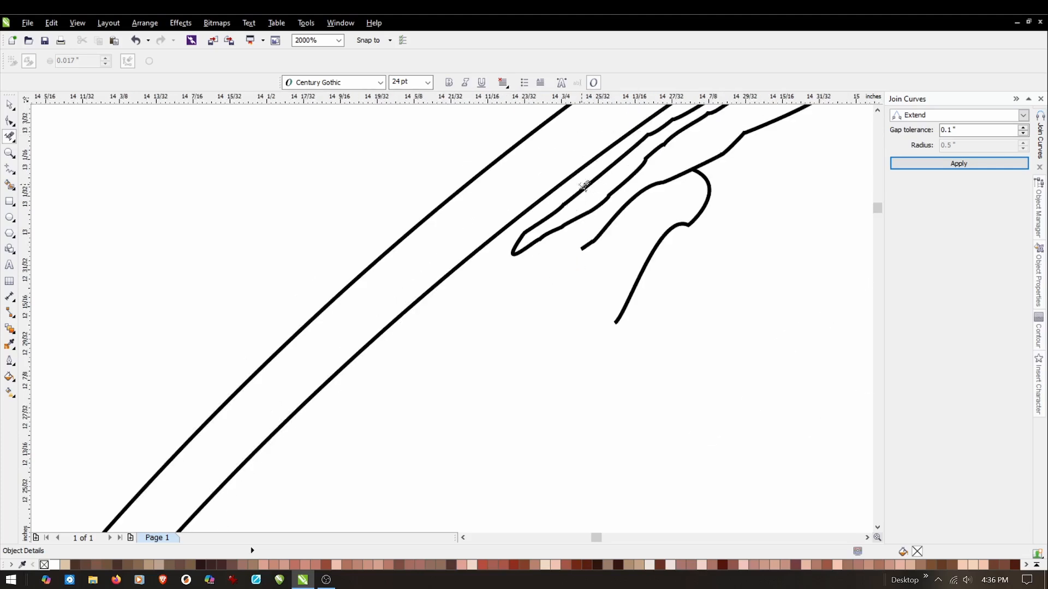
click(542, 261)
drag(740, 161, 622, 297)
drag(630, 177, 585, 243)
Delete the narrow parallel shading lines and the adjoining contour segments farther up the brim's left slope.
scroll(542, 276, down, 2)
scroll(624, 182, up, 2)
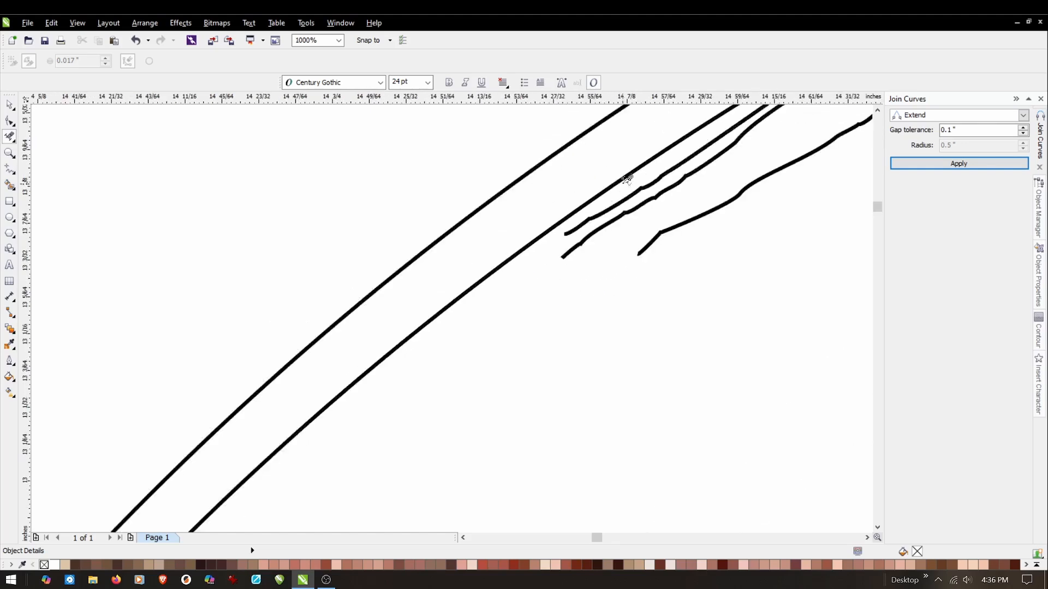
click(546, 292)
click(511, 324)
scroll(623, 242, down, 2)
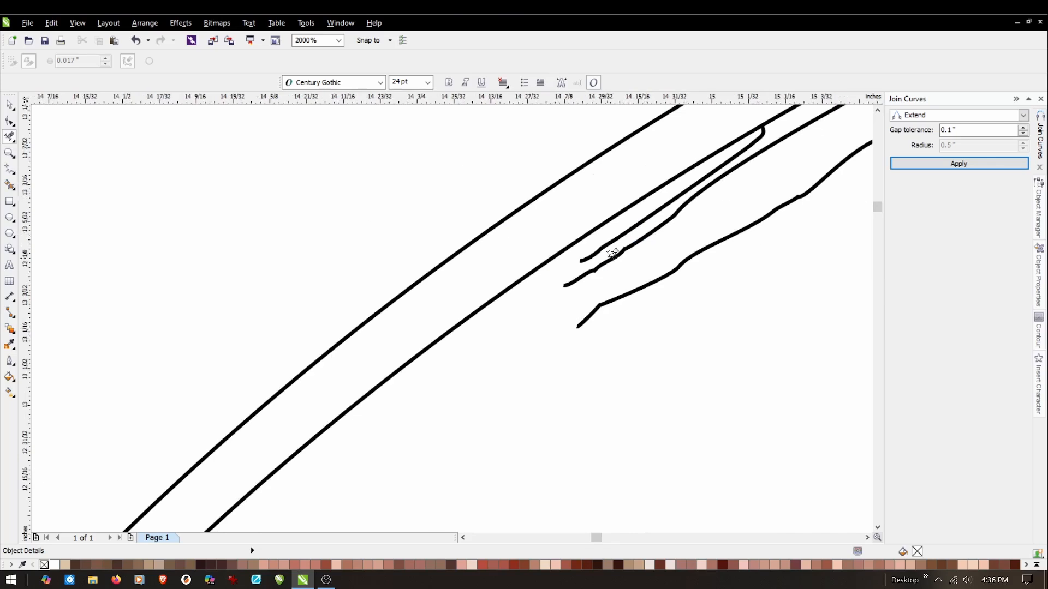
mouse_move(595, 250)
mouse_down()
mouse_move(564, 309)
mouse_move(574, 339)
mouse_up()
drag(646, 248, 597, 312)
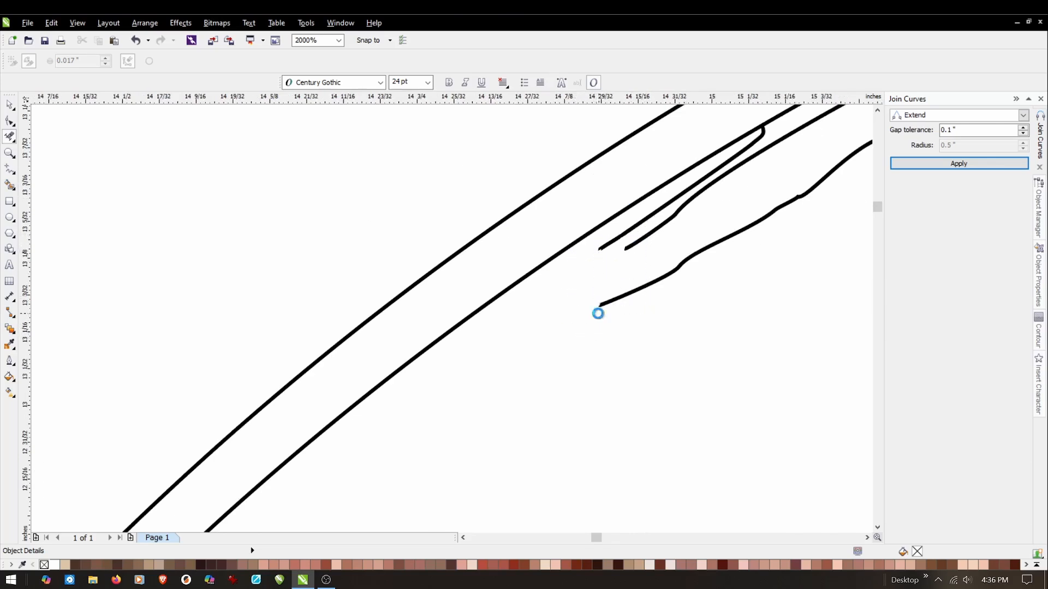
drag(719, 205, 673, 272)
drag(751, 136, 763, 232)
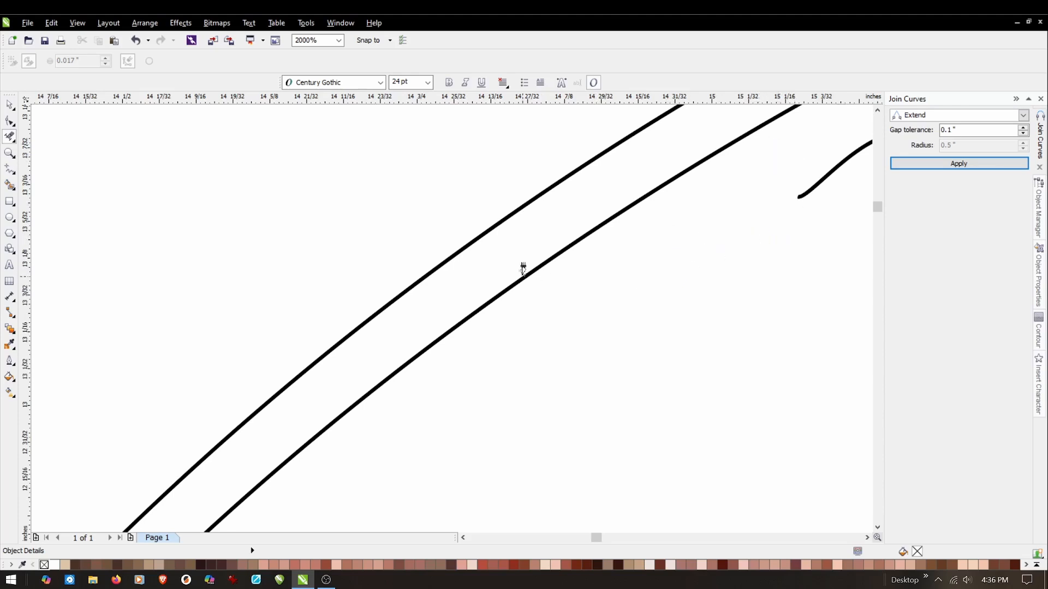
Remove the pair of contour lines running beneath the brim's inner curve from its upper-left slope toward the peak.
scroll(524, 265, down, 2)
scroll(672, 208, up, 2)
drag(711, 152, 697, 178)
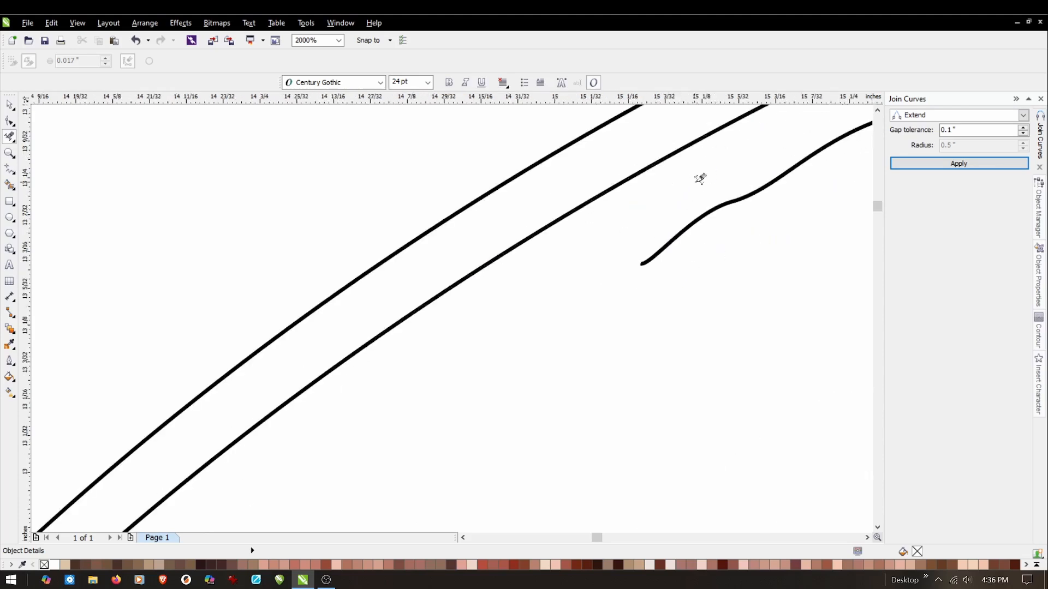
click(681, 236)
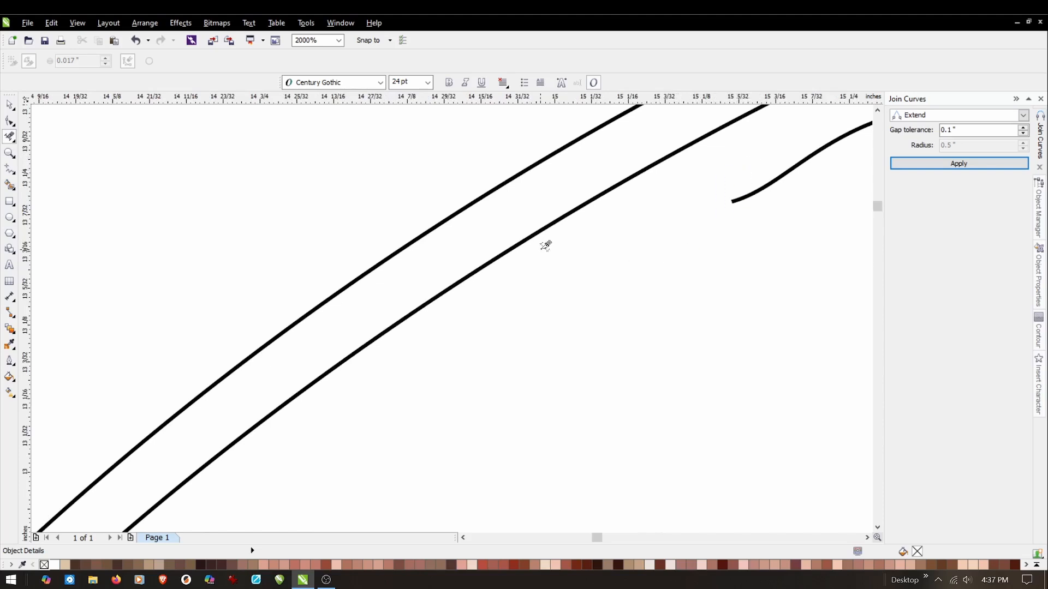
scroll(546, 245, down, 4)
scroll(651, 194, up, 2)
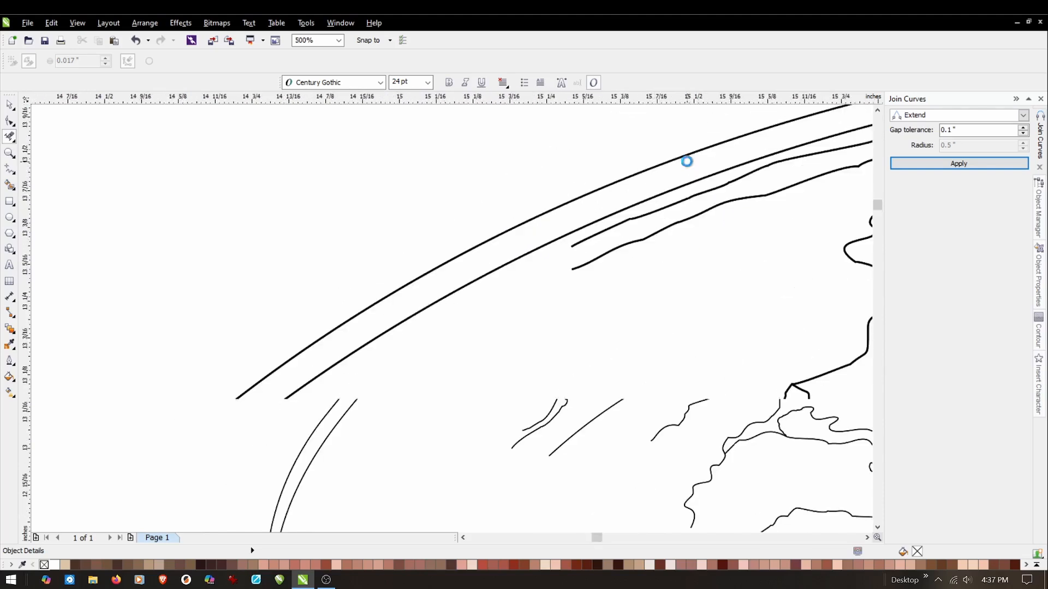
drag(617, 229, 589, 262)
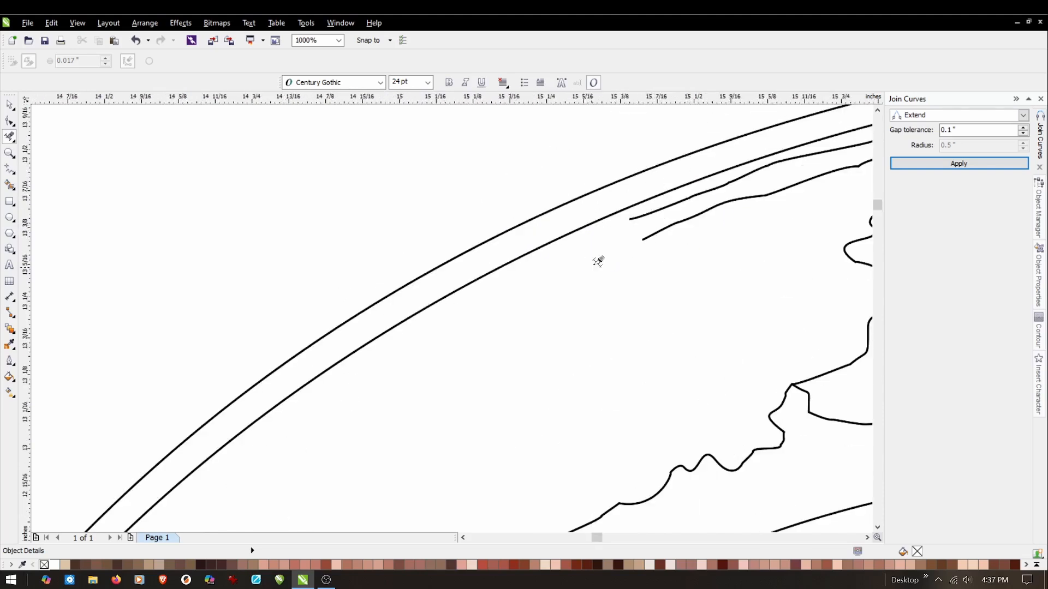
drag(675, 206, 650, 234)
drag(736, 202, 694, 217)
drag(766, 175, 736, 204)
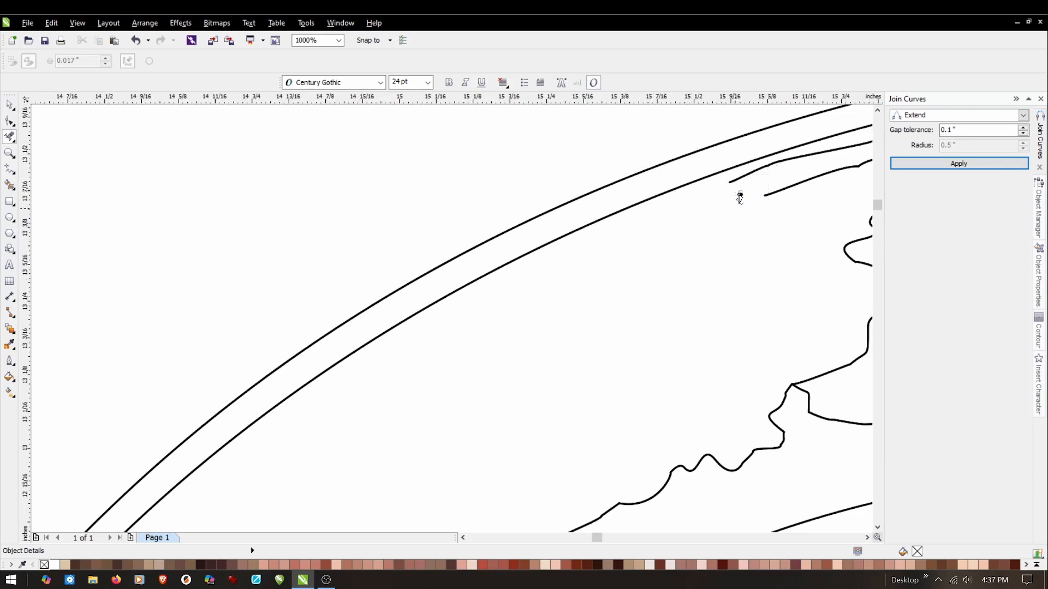
drag(818, 156, 771, 184)
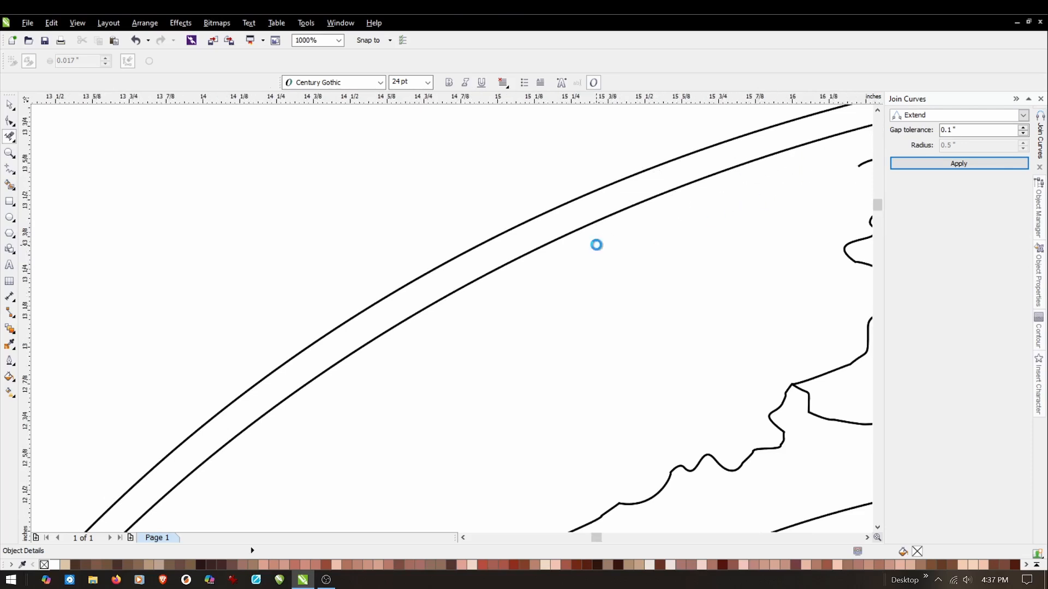
Clear the short shading fragments and the jagged forehead contour just left of the brim's peak.
scroll(600, 236, down, 1)
scroll(784, 178, up, 1)
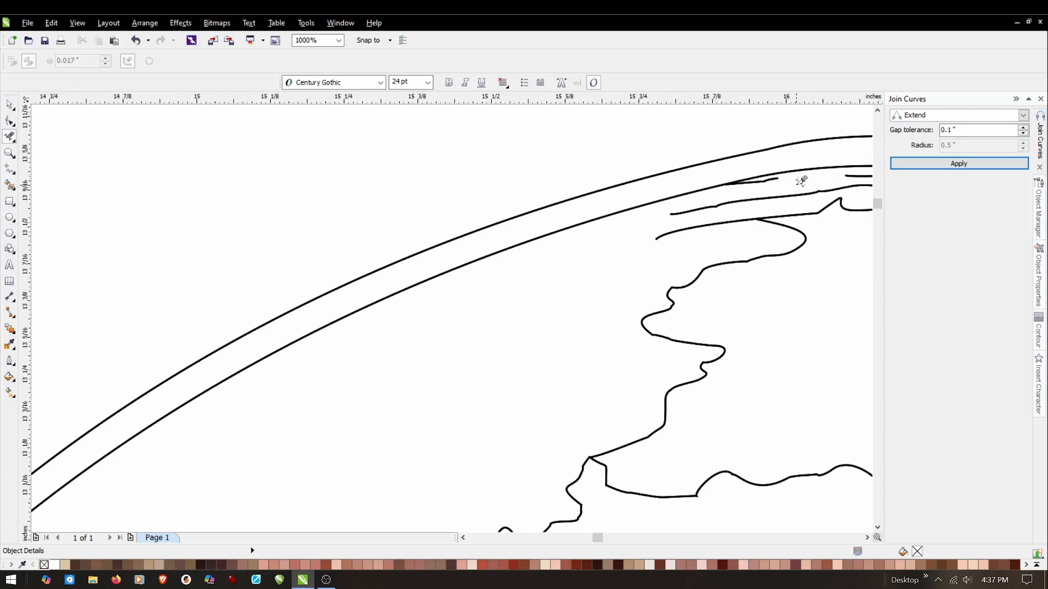
click(767, 177)
drag(778, 190, 745, 231)
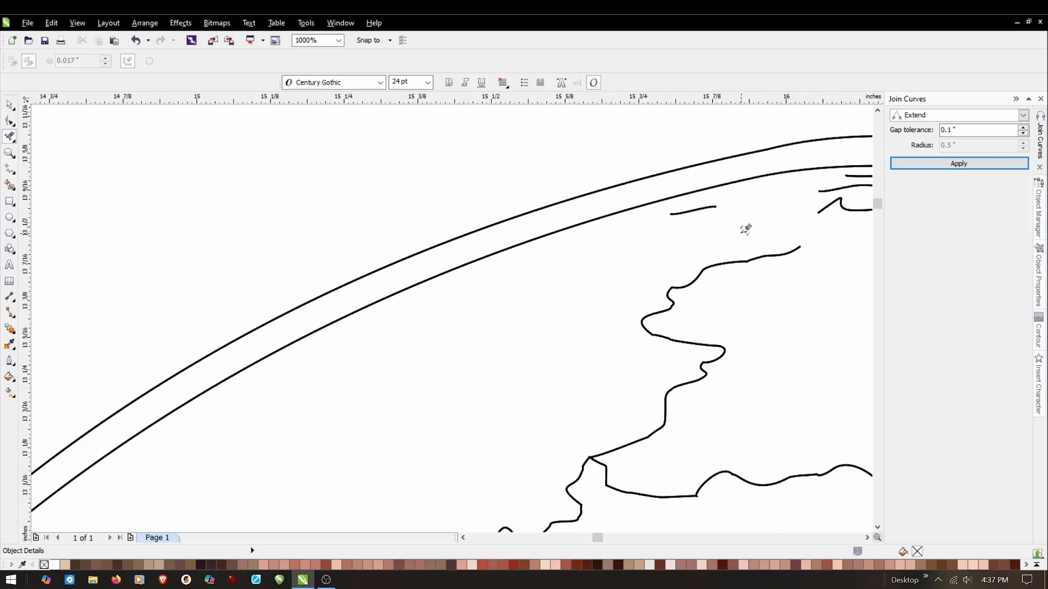
click(718, 209)
drag(811, 222, 623, 395)
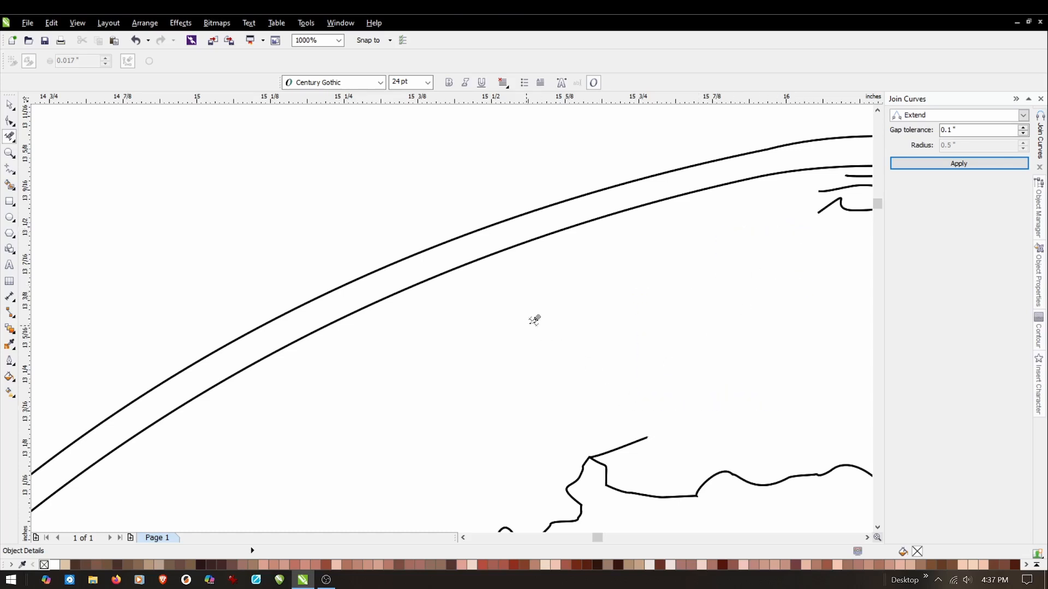
Delete the layered shading lines directly beneath the inner curve at the brim's peak.
scroll(531, 320, down, 2)
scroll(551, 207, down, 1)
scroll(695, 256, up, 1)
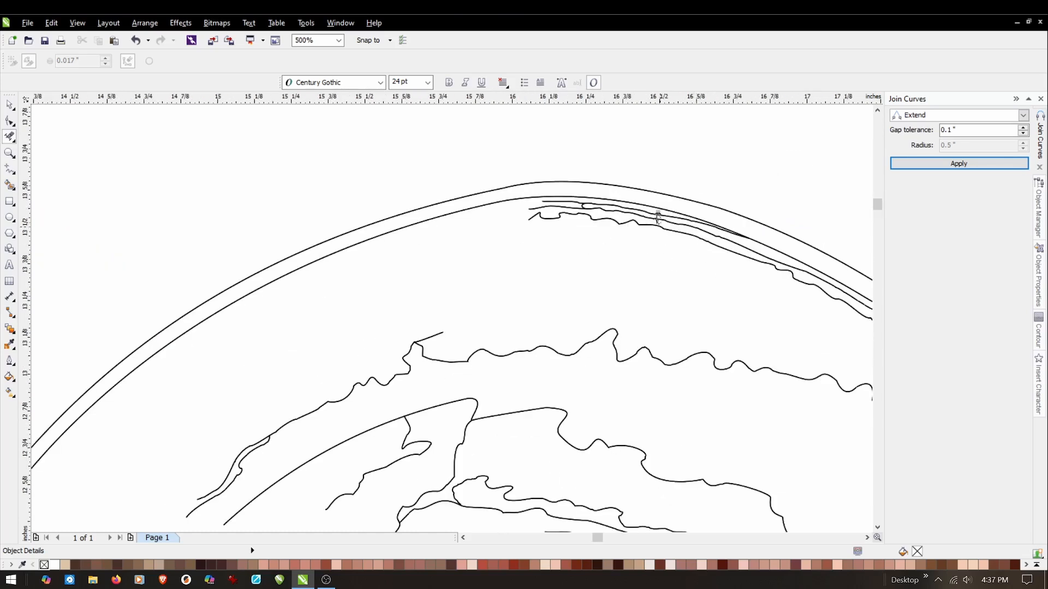
scroll(587, 197, up, 1)
drag(457, 203, 577, 251)
drag(641, 211, 539, 259)
drag(709, 217, 628, 264)
drag(798, 244, 708, 280)
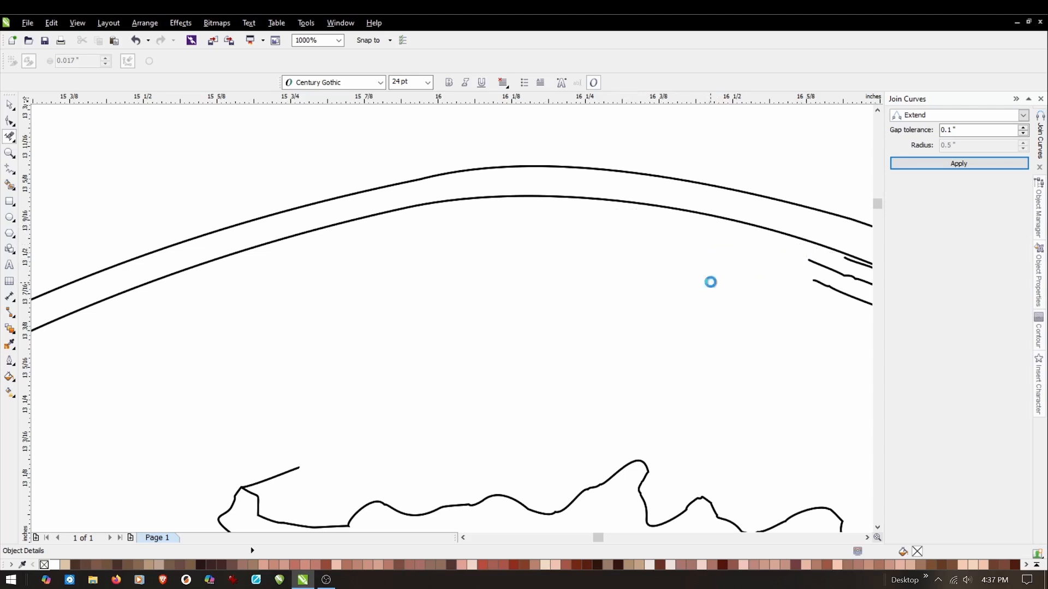
Trim back the parallel and wavy shading lines beneath the brim's inner curve just right of the peak.
scroll(655, 251, down, 2)
scroll(775, 260, up, 2)
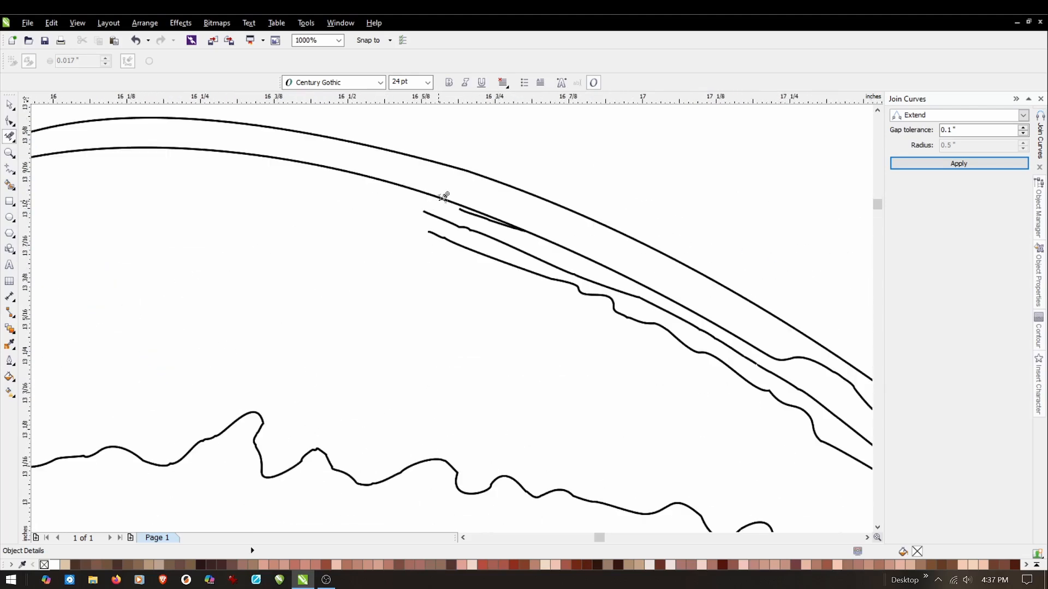
scroll(445, 196, up, 1)
drag(492, 203, 370, 263)
drag(554, 225, 494, 266)
click(591, 249)
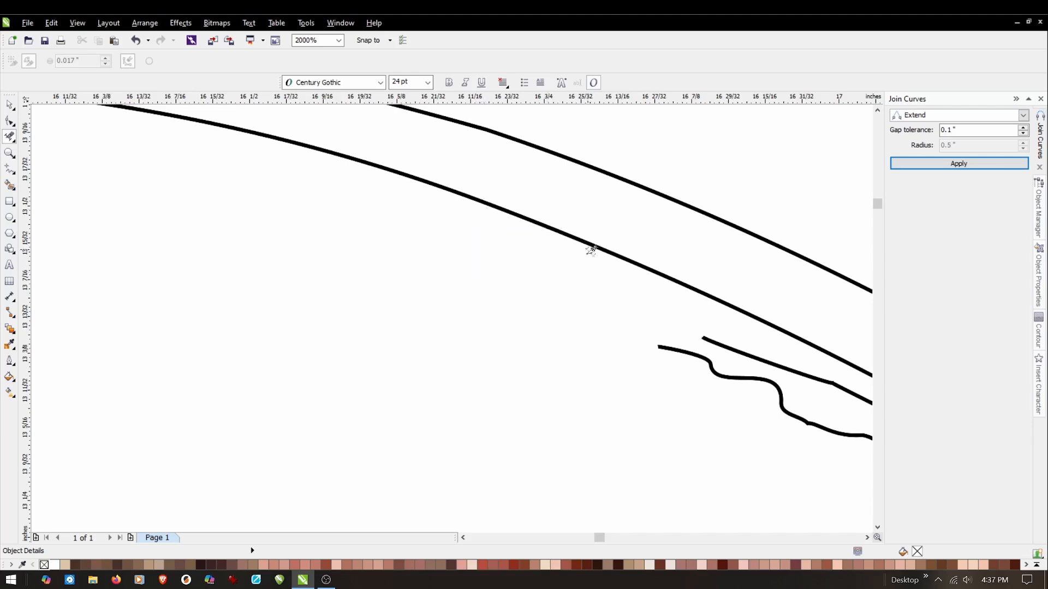
drag(714, 321, 633, 355)
scroll(461, 258, down, 2)
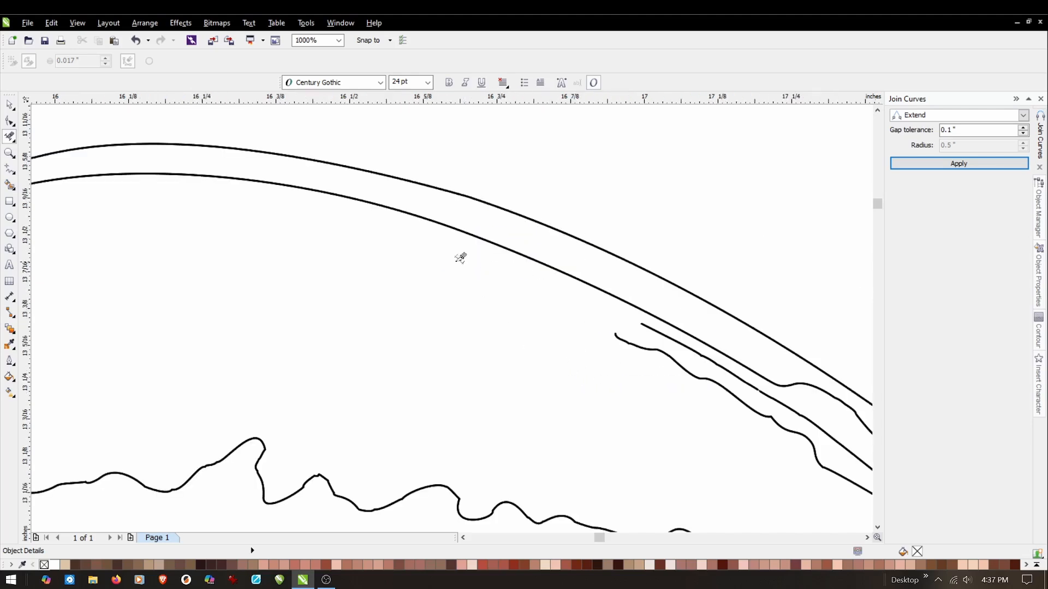
drag(655, 319, 573, 352)
scroll(608, 351, down, 5)
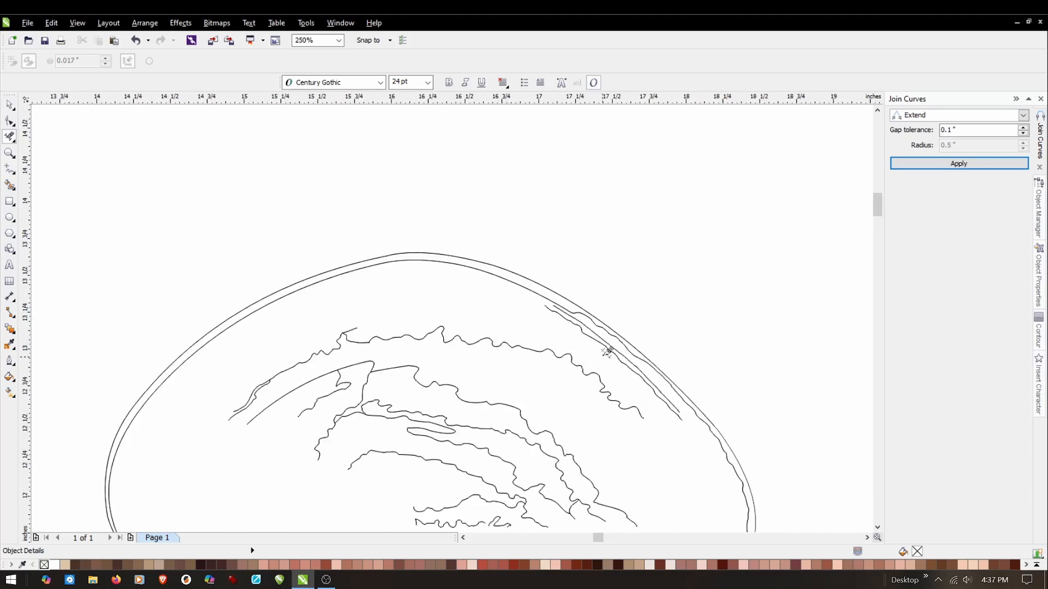
Remove the shading line segments and leftover fragments inside the brim along the middle of its right slope.
scroll(577, 311, up, 2)
drag(533, 201, 421, 254)
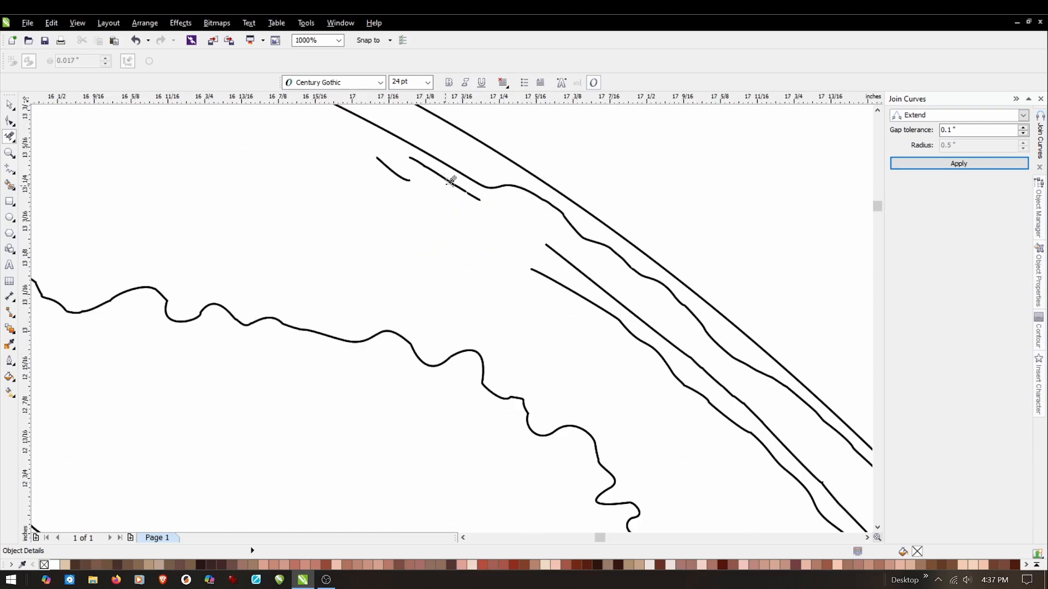
drag(429, 156, 381, 182)
drag(474, 187, 441, 207)
drag(556, 239, 499, 289)
drag(660, 316, 603, 352)
drag(737, 368, 643, 415)
drag(758, 394, 699, 460)
click(729, 390)
Delete the last two shading lines on the brim's lower-right slope and the neighbouring end of the jagged forehead contour.
scroll(587, 278, down, 1)
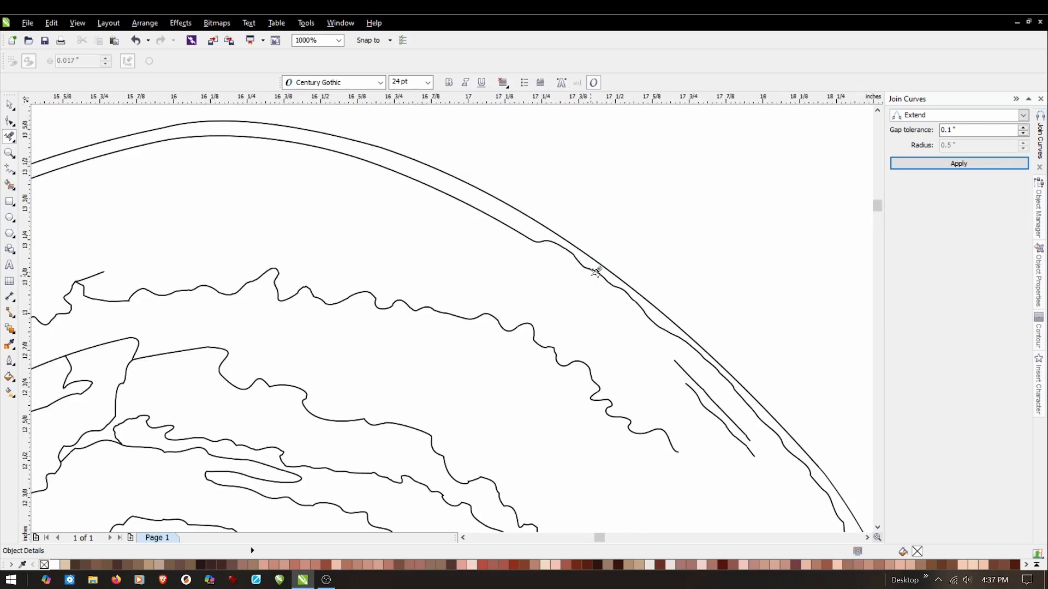
drag(702, 365, 691, 442)
drag(755, 434, 707, 475)
drag(688, 417, 522, 493)
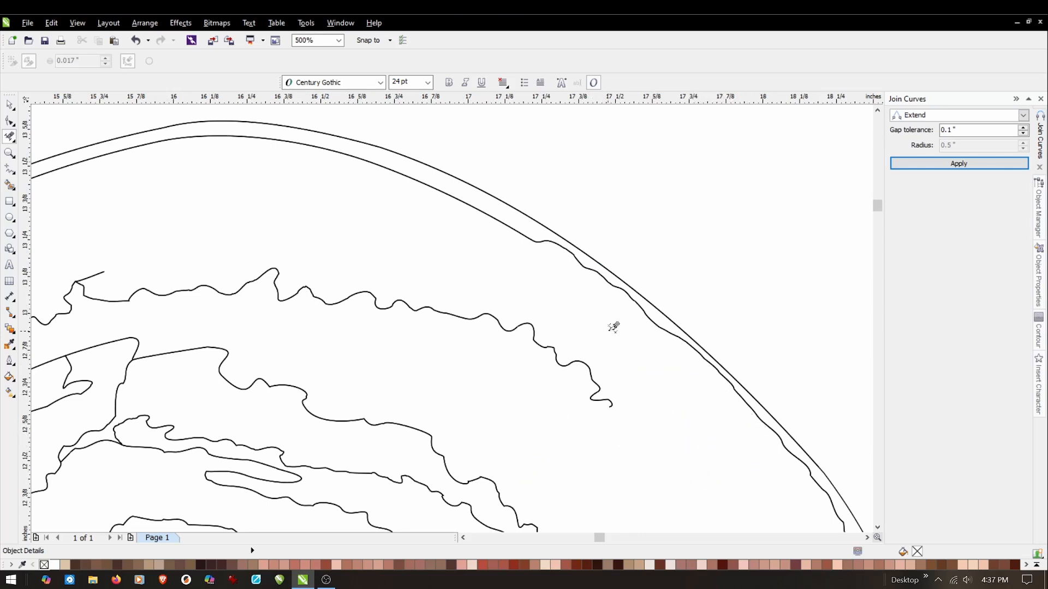
Clear all the remaining forehead contours enclosed by the brim's arch.
scroll(511, 324, down, 1)
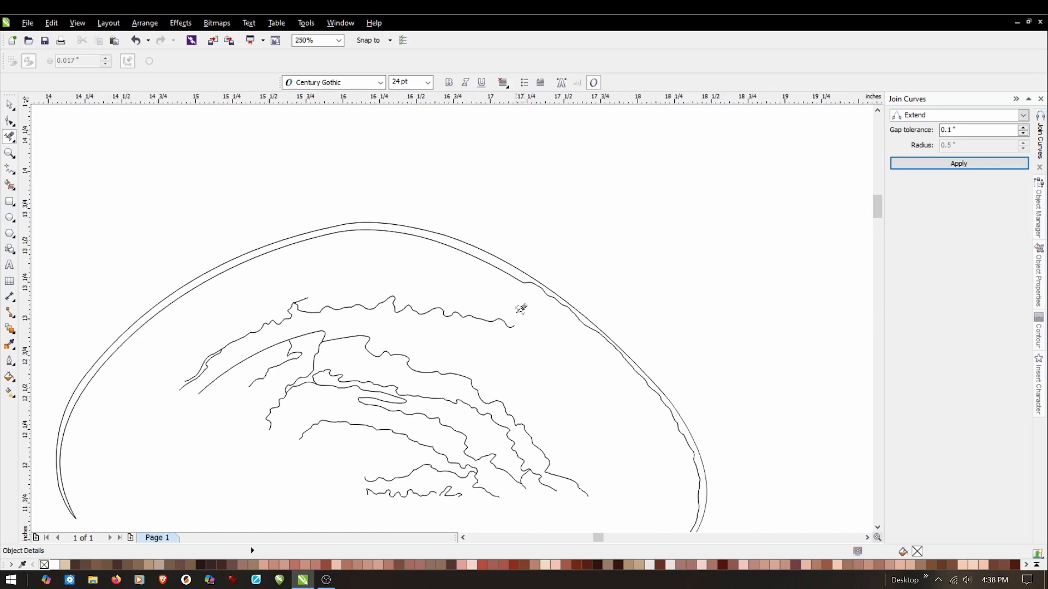
drag(512, 285, 214, 391)
drag(240, 352, 169, 399)
drag(565, 376, 216, 460)
Delete the rest of the face line art below the brim, including the ears, eyes, mouth, chin and hair.
scroll(437, 327, down, 2)
scroll(431, 407, up, 1)
scroll(431, 406, up, 1)
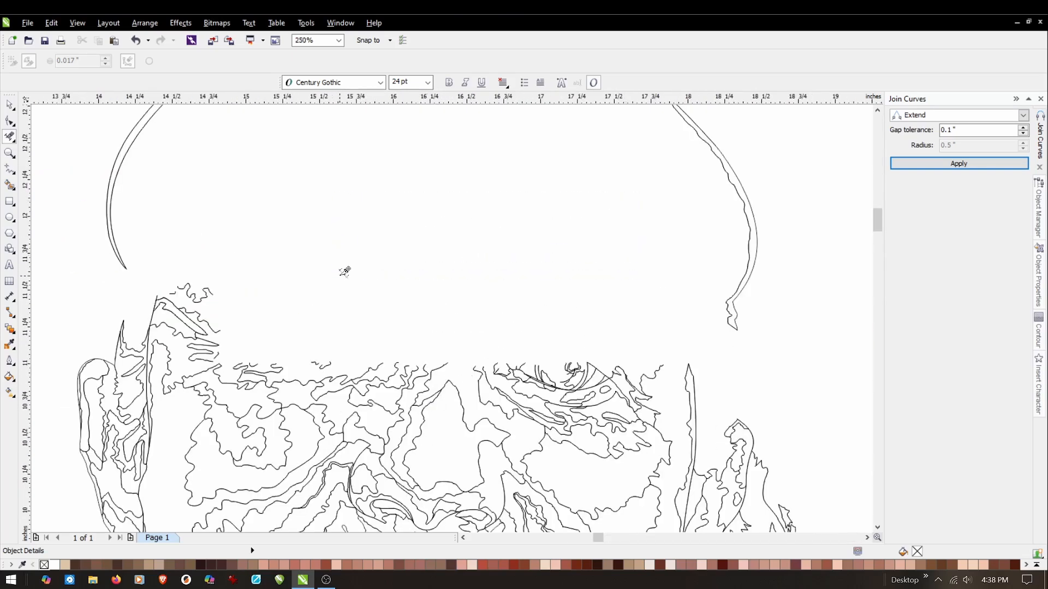
mouse_move(262, 231)
mouse_down()
mouse_move(155, 367)
mouse_move(164, 358)
mouse_up()
drag(195, 292, 68, 415)
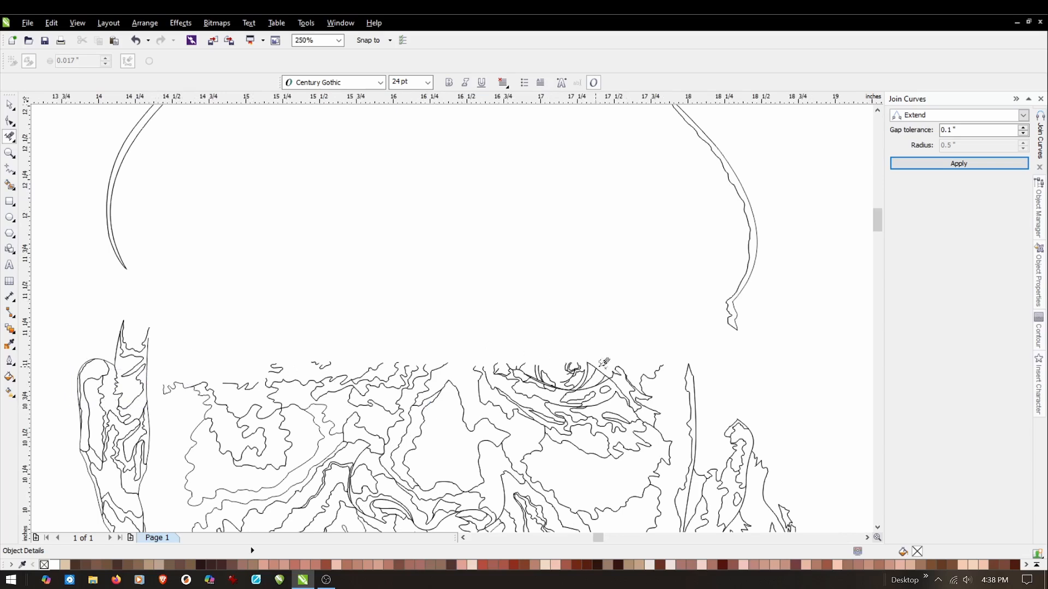
scroll(684, 273, down, 1)
scroll(415, 250, down, 1)
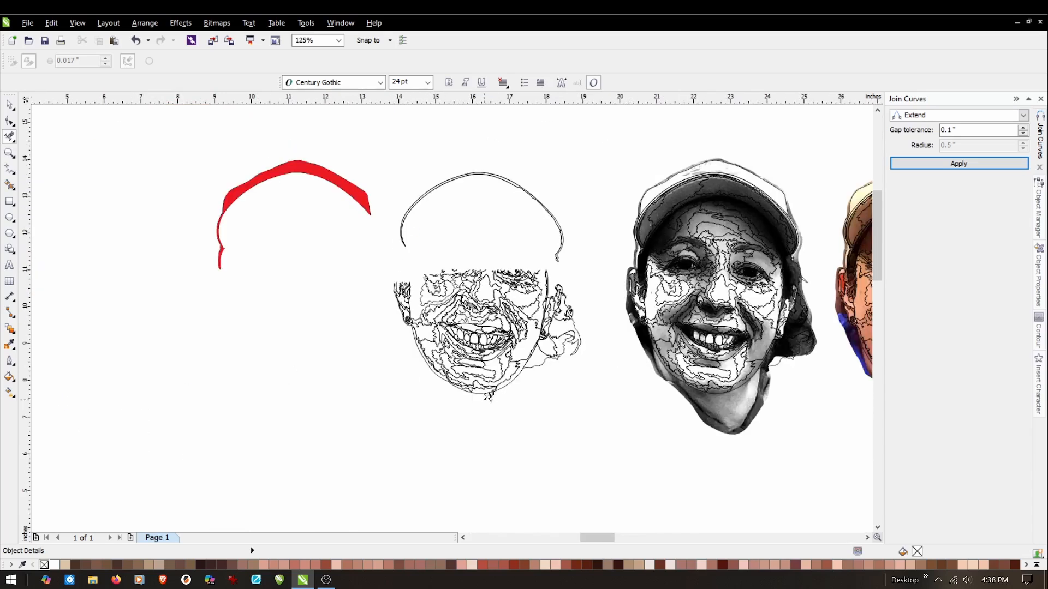
scroll(495, 382, up, 1)
drag(609, 139, 217, 434)
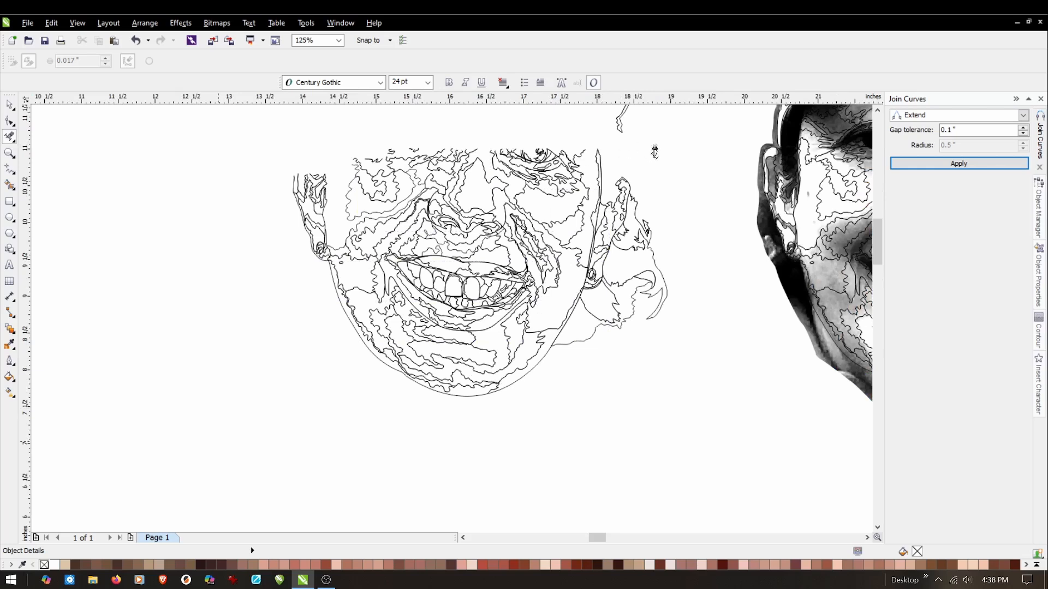
drag(683, 162, 513, 375)
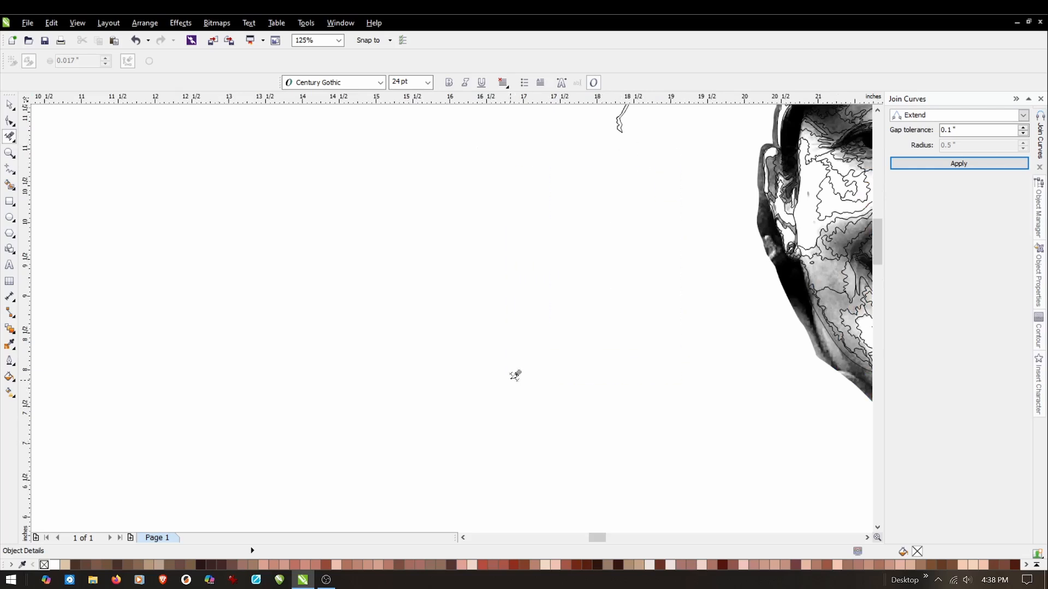
Check the isolated brim outline for leftover lines and select all of its curves together.
scroll(516, 349, down, 2)
scroll(516, 306, down, 1)
scroll(464, 434, up, 2)
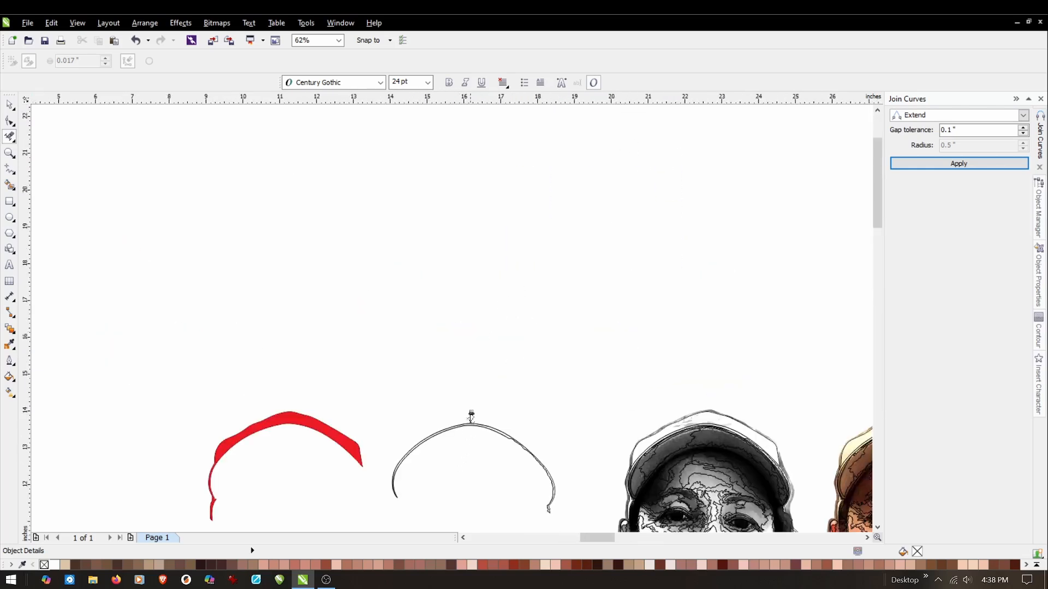
scroll(462, 453, down, 1)
scroll(462, 453, up, 3)
scroll(534, 464, up, 2)
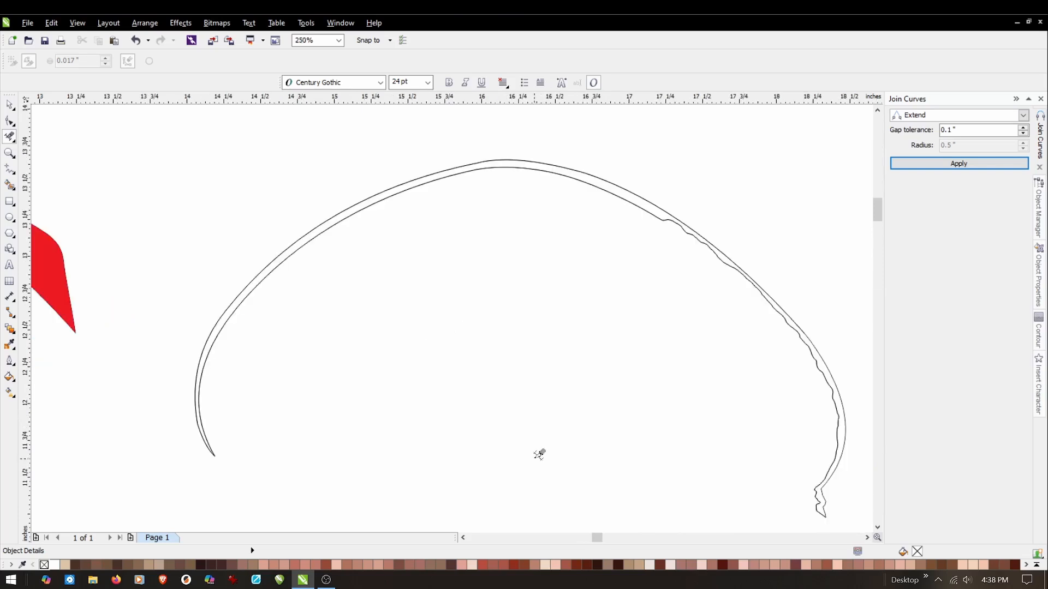
scroll(240, 372, up, 2)
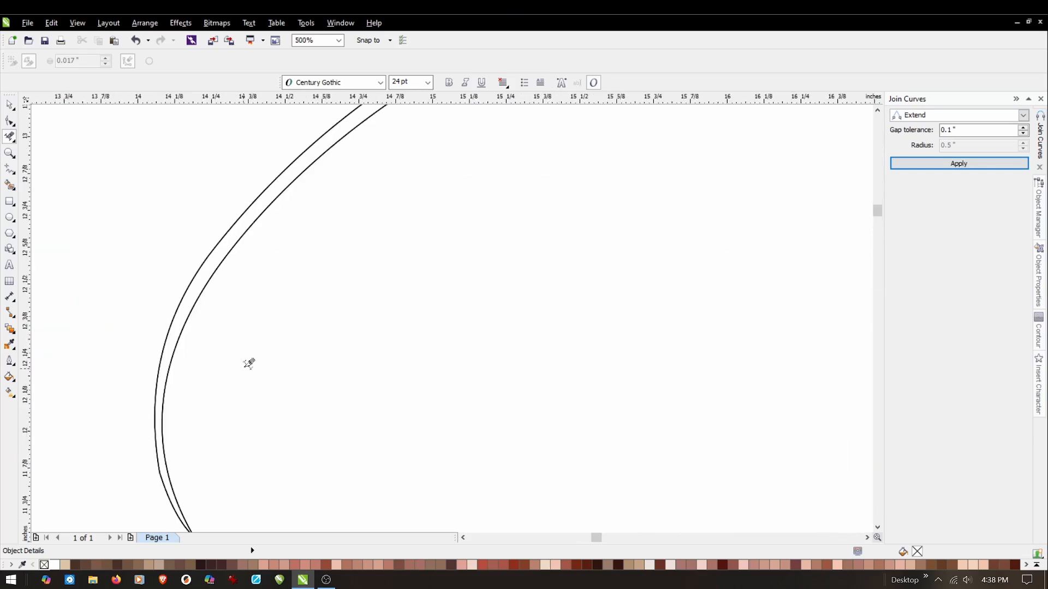
scroll(325, 245, down, 2)
scroll(327, 244, down, 2)
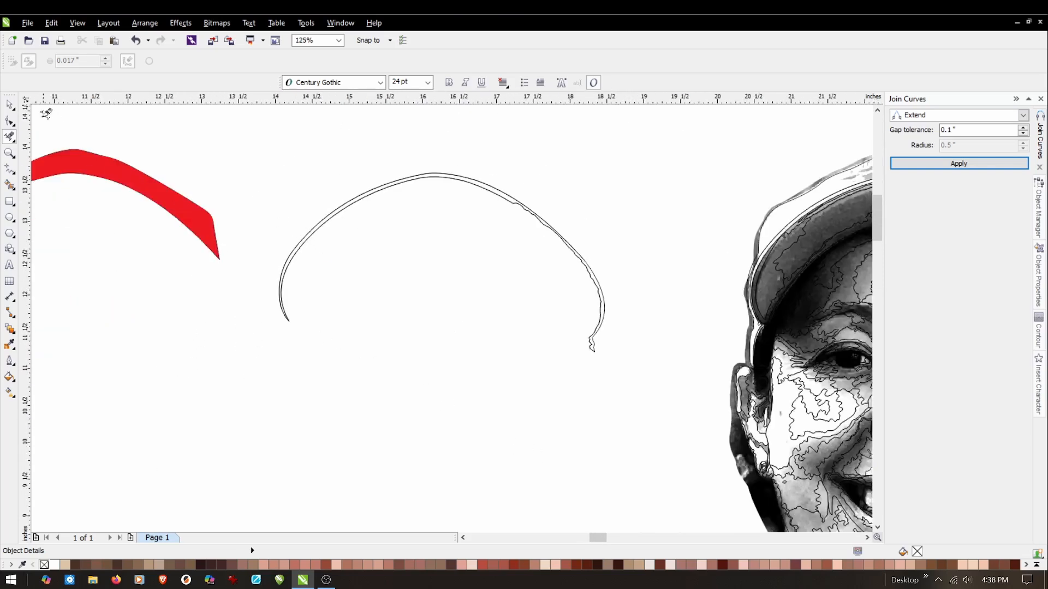
click(9, 104)
drag(253, 382, 661, 127)
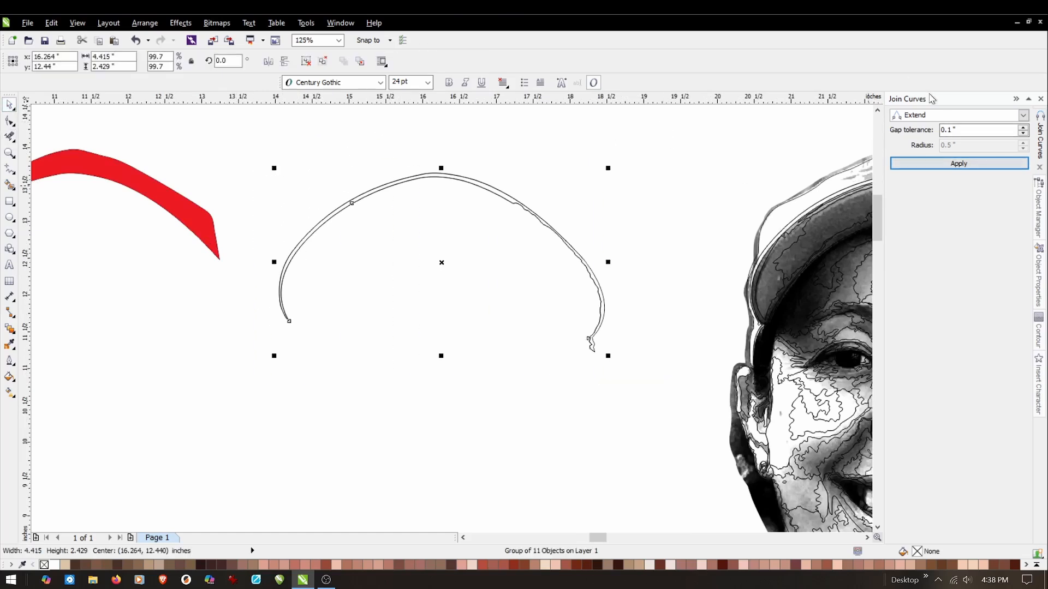
Join the brim outline's curves with the Extend option at 0.1" gap tolerance and move the result to the left of the red cap shape.
click(949, 163)
scroll(703, 252, down, 2)
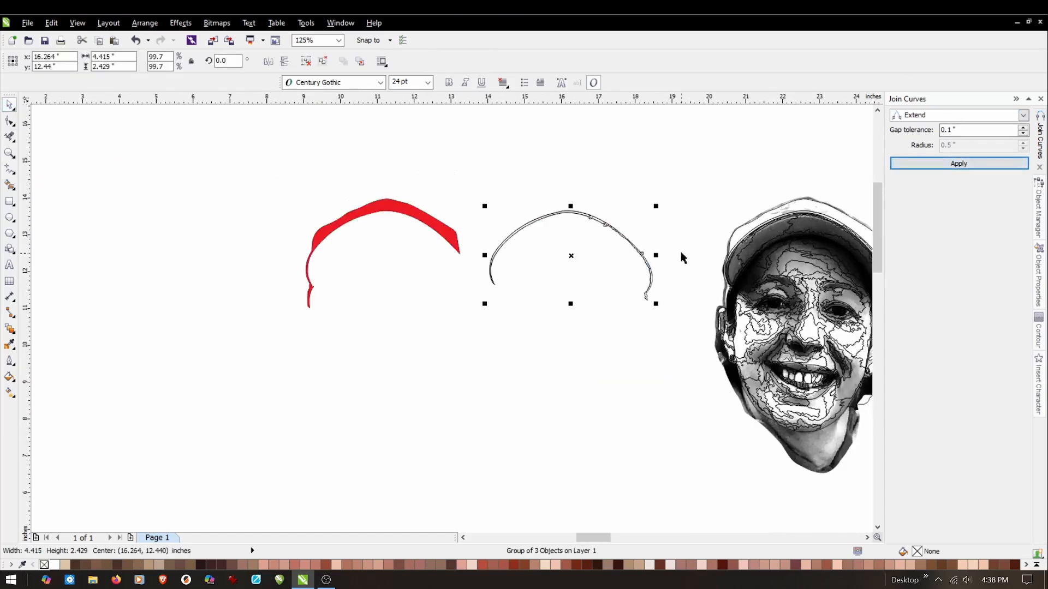
click(616, 184)
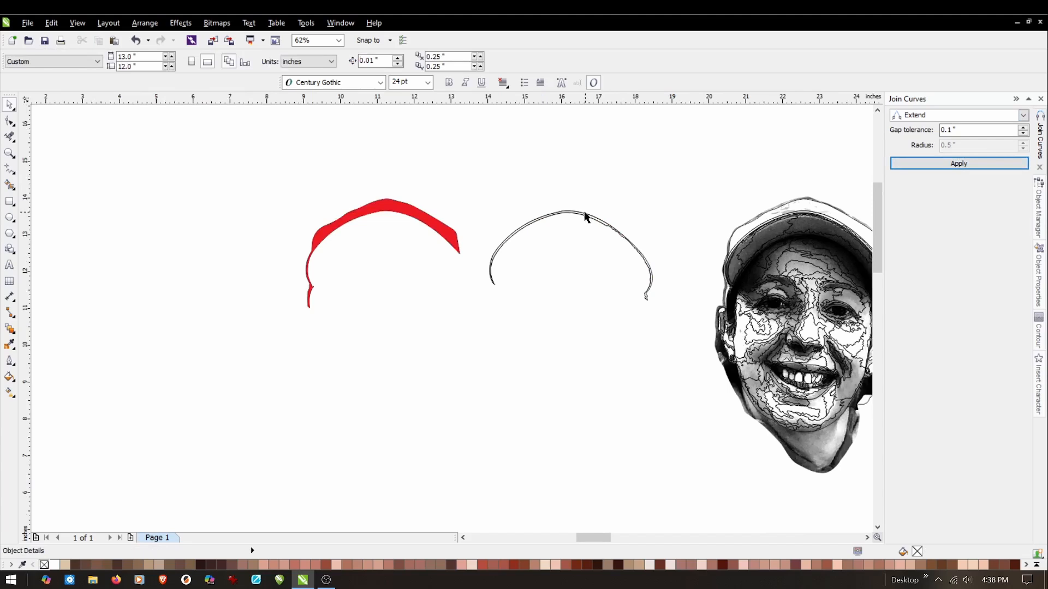
click(586, 216)
drag(571, 256, 196, 262)
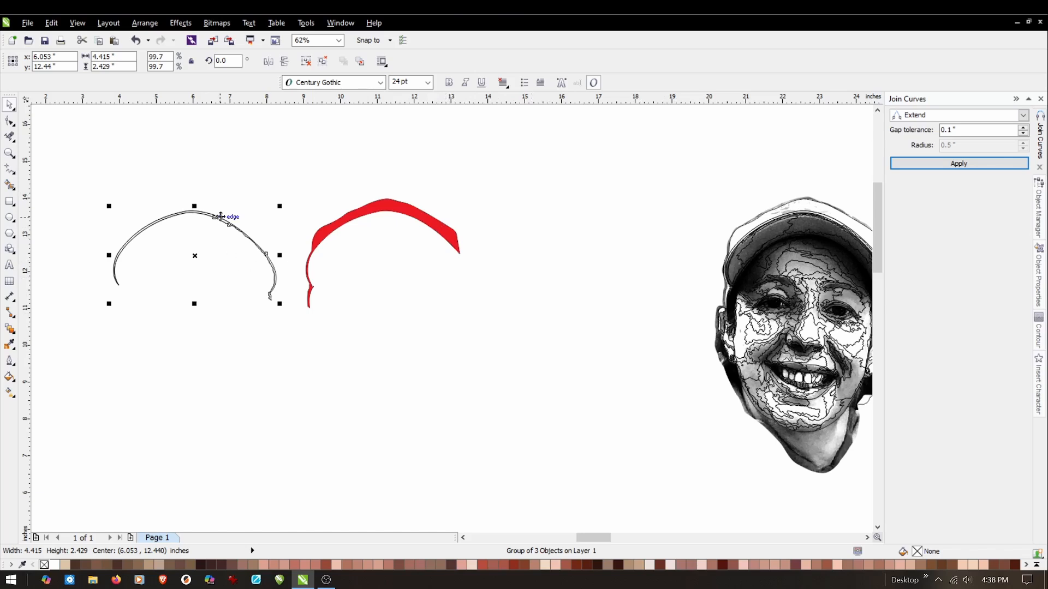
Give the joined brim shape a uniform blue fill of C88 M80 Y0 K0.
click(9, 376)
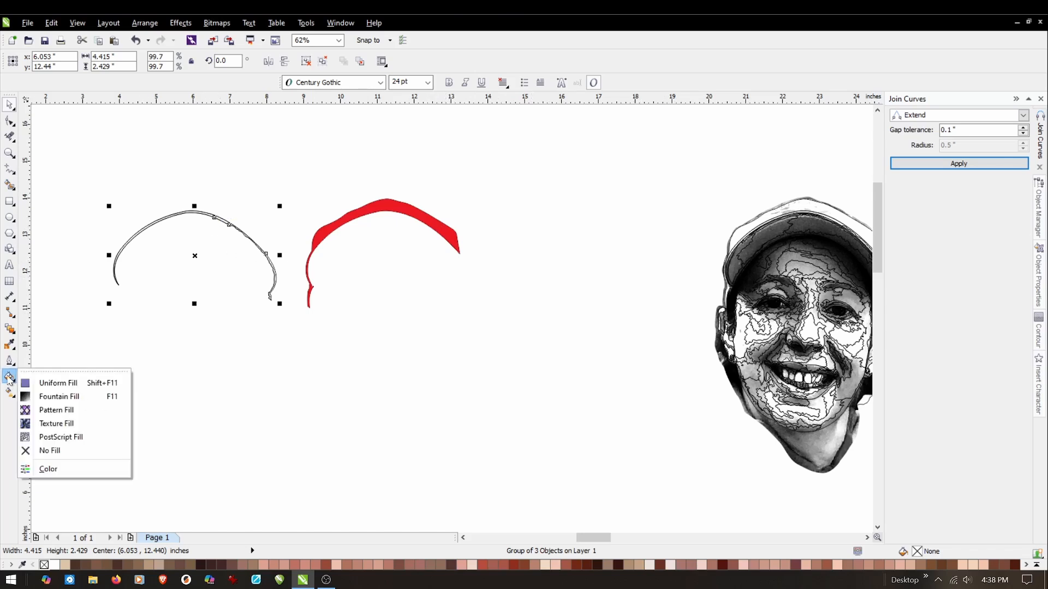
click(58, 383)
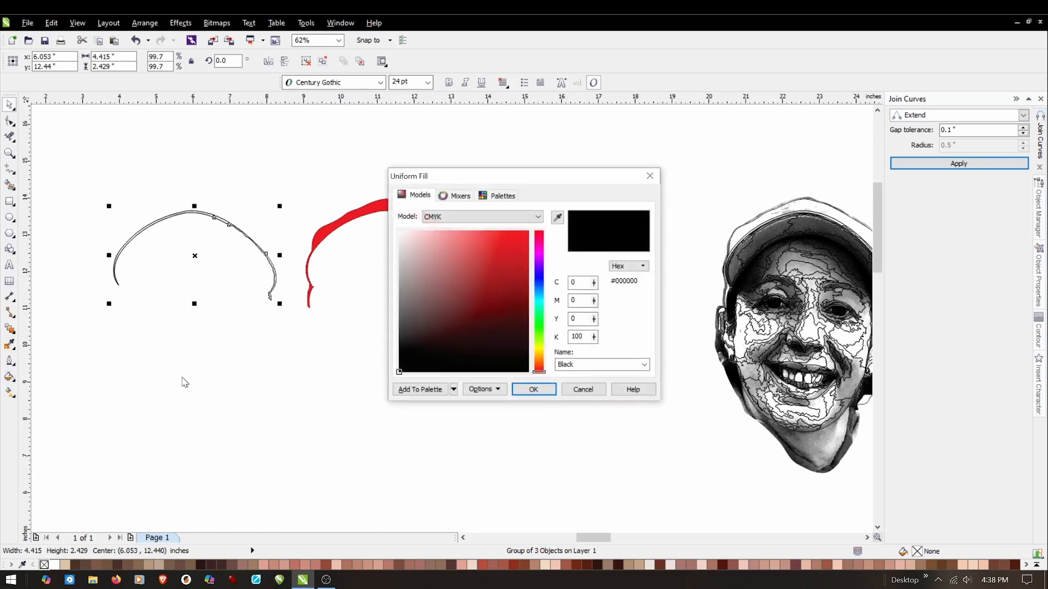
click(541, 274)
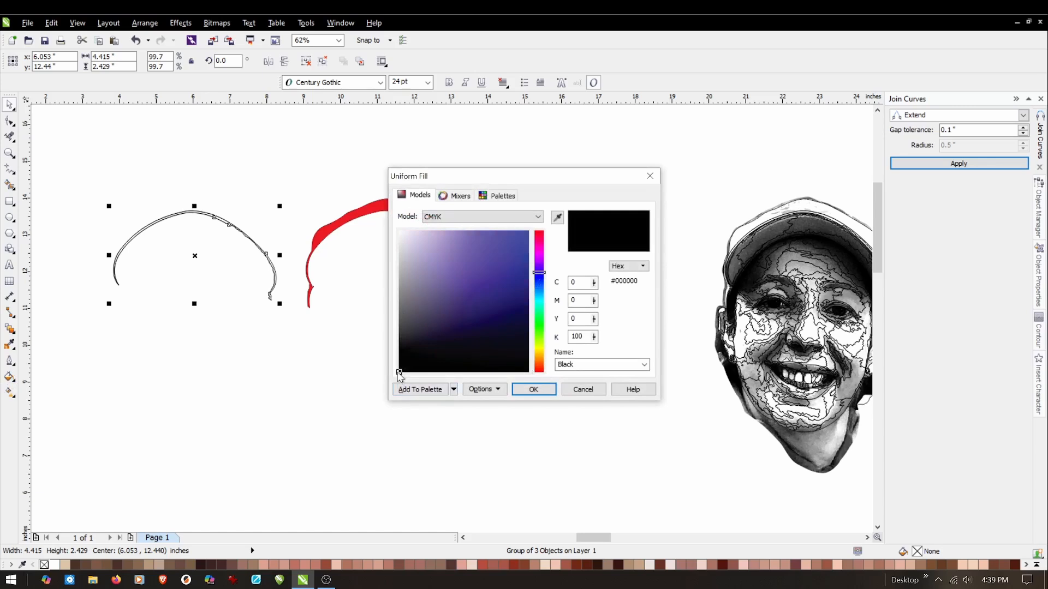
click(533, 389)
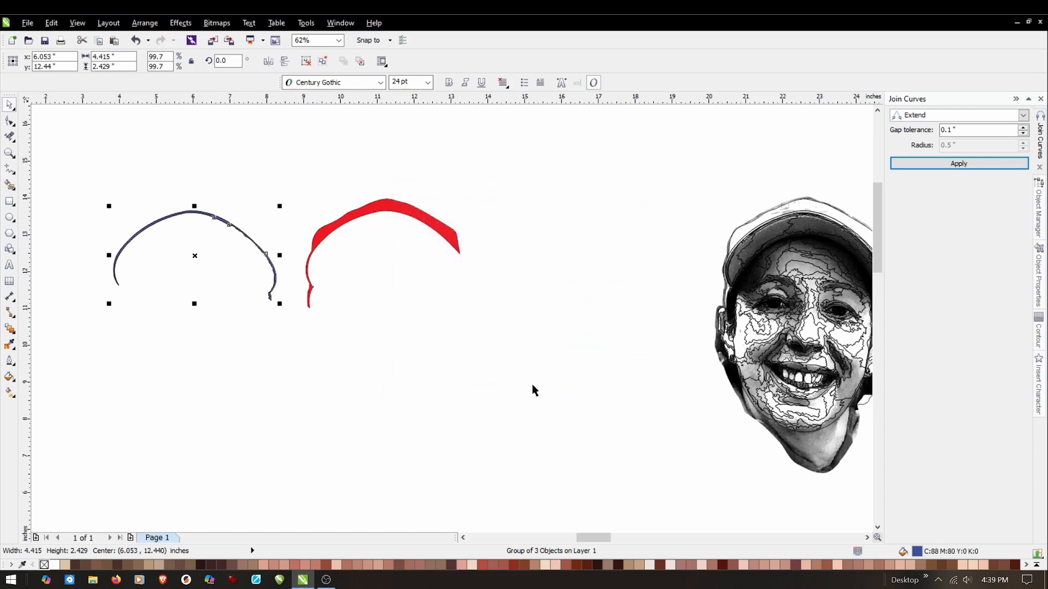
Fit the blue brim shape against the lower edge of the red cap shape so their curves meet.
scroll(186, 229, up, 2)
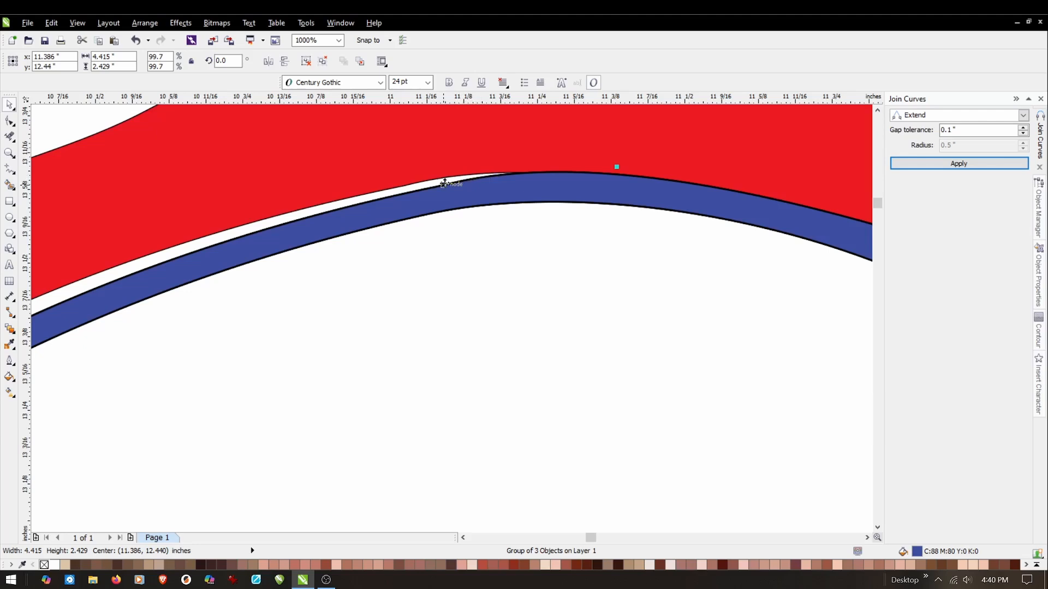
drag(444, 185, 469, 334)
scroll(482, 258, down, 1)
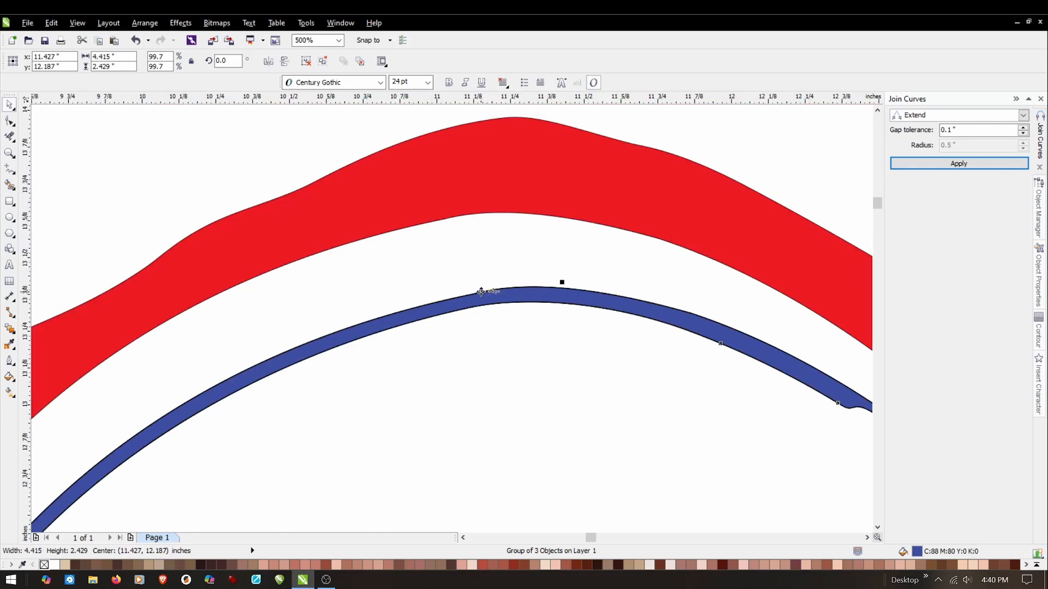
drag(476, 288, 443, 219)
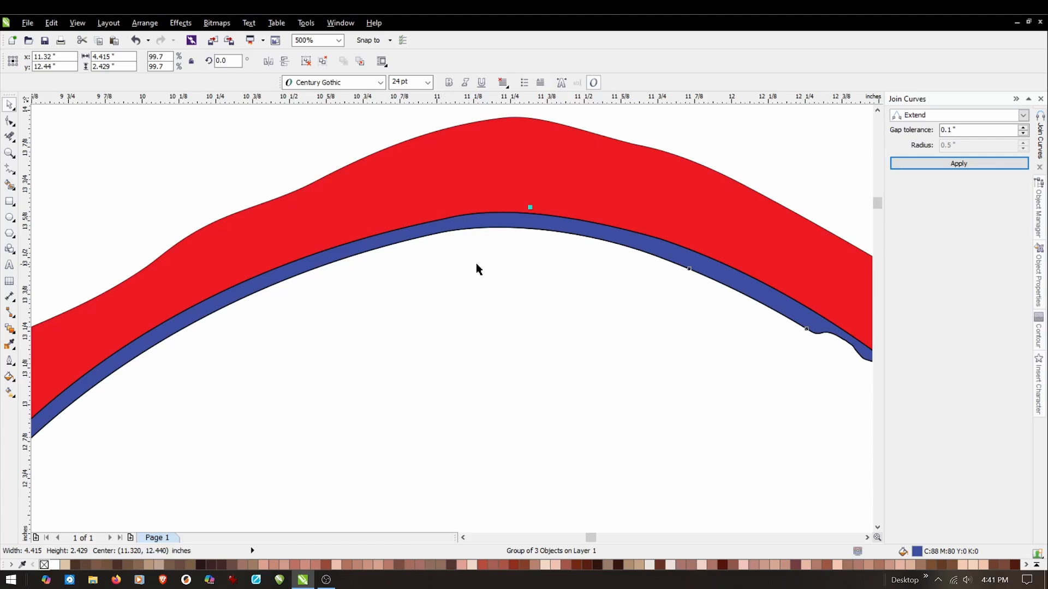
scroll(478, 215, down, 2)
click(323, 198)
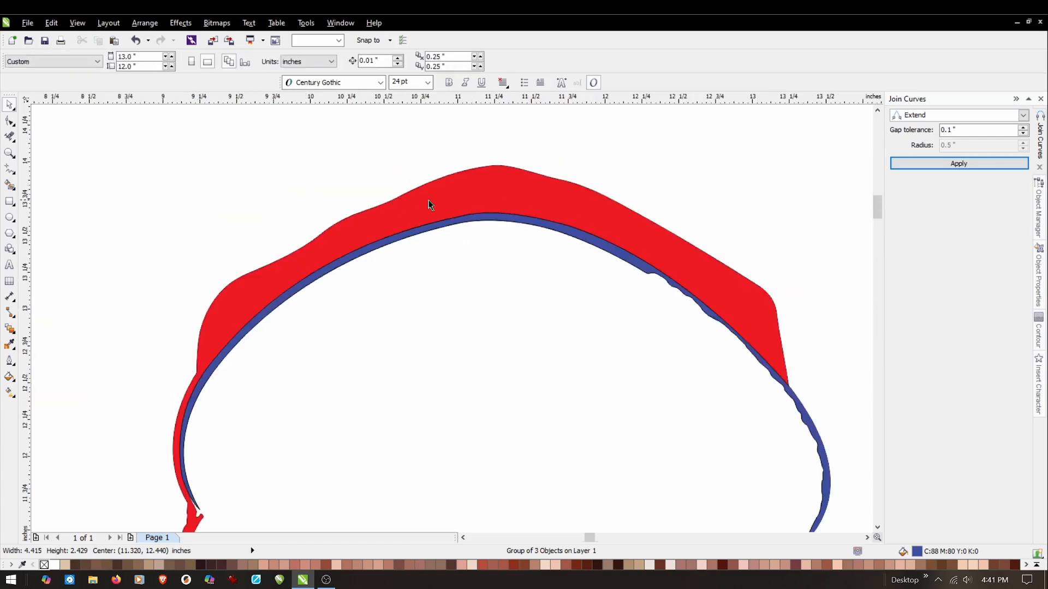
Paste a fresh copy of the face line art and place it between the coloured cap shapes and the grayscale portrait.
scroll(428, 203, down, 2)
scroll(428, 236, up, 1)
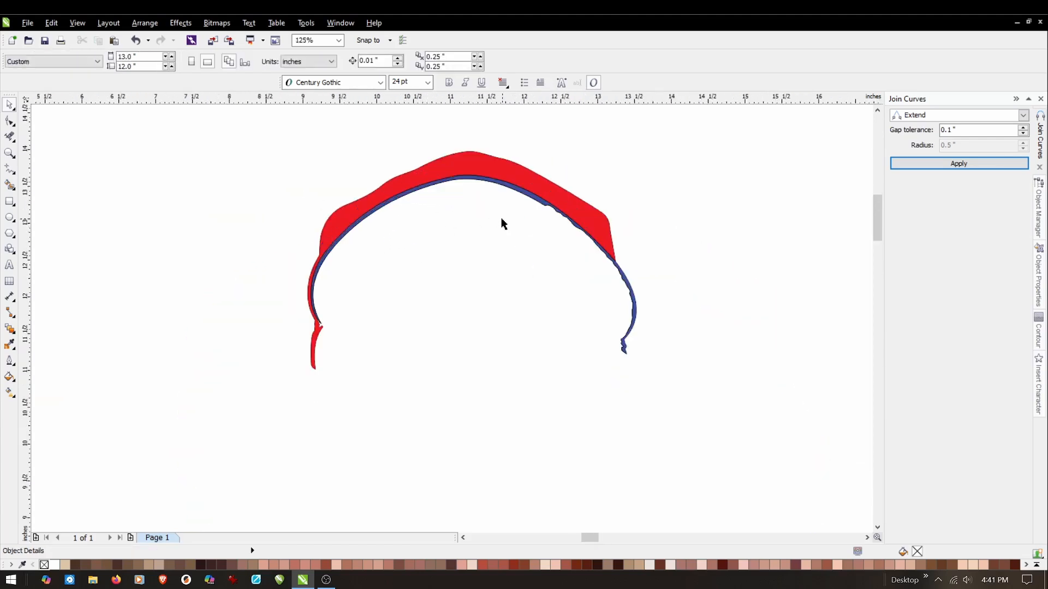
scroll(386, 281, down, 1)
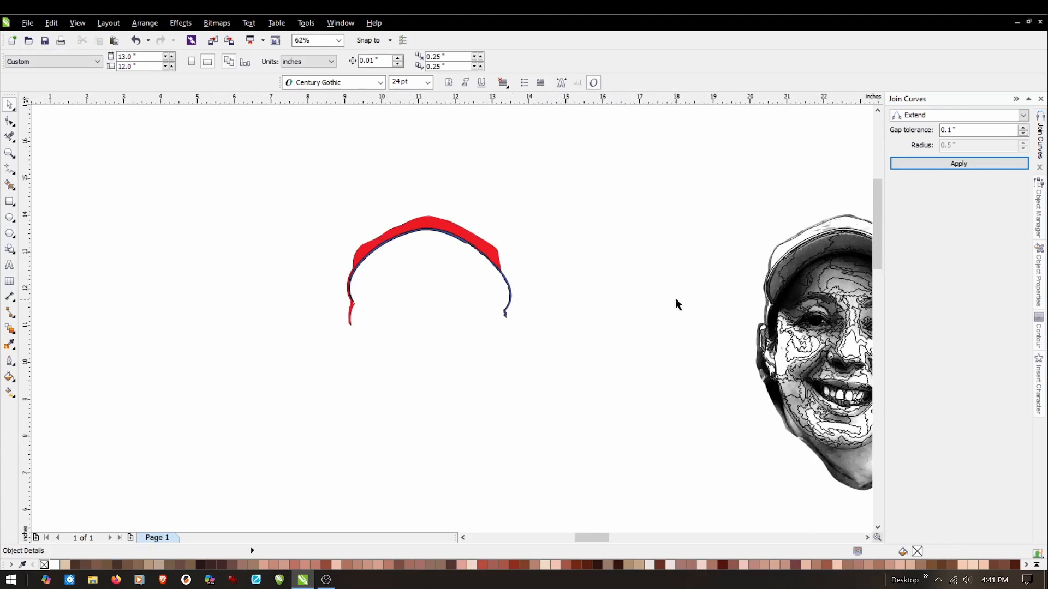
scroll(270, 261, down, 1)
scroll(534, 267, up, 1)
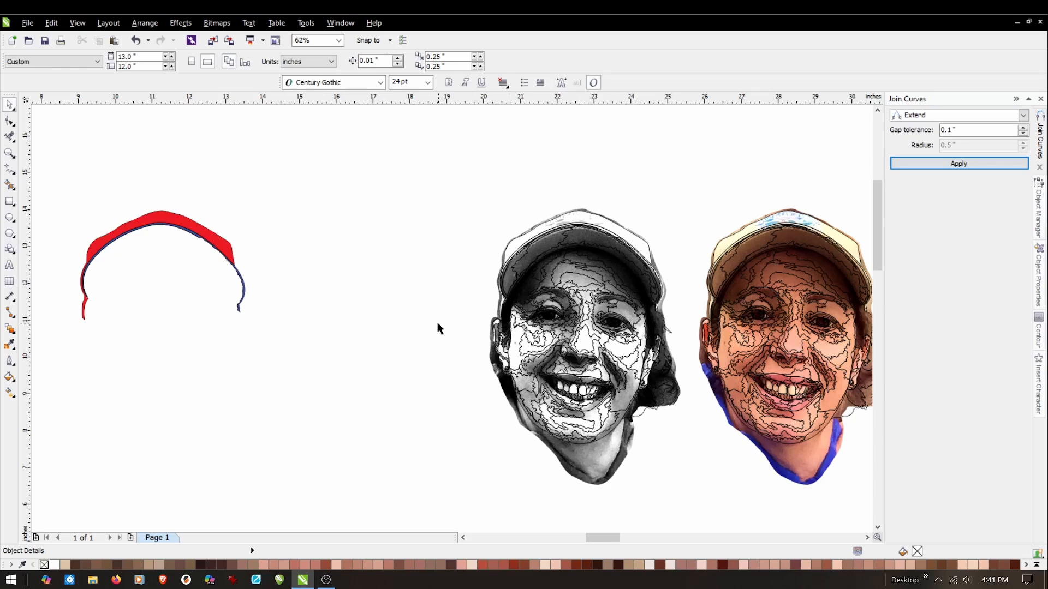
key(ctrl+v)
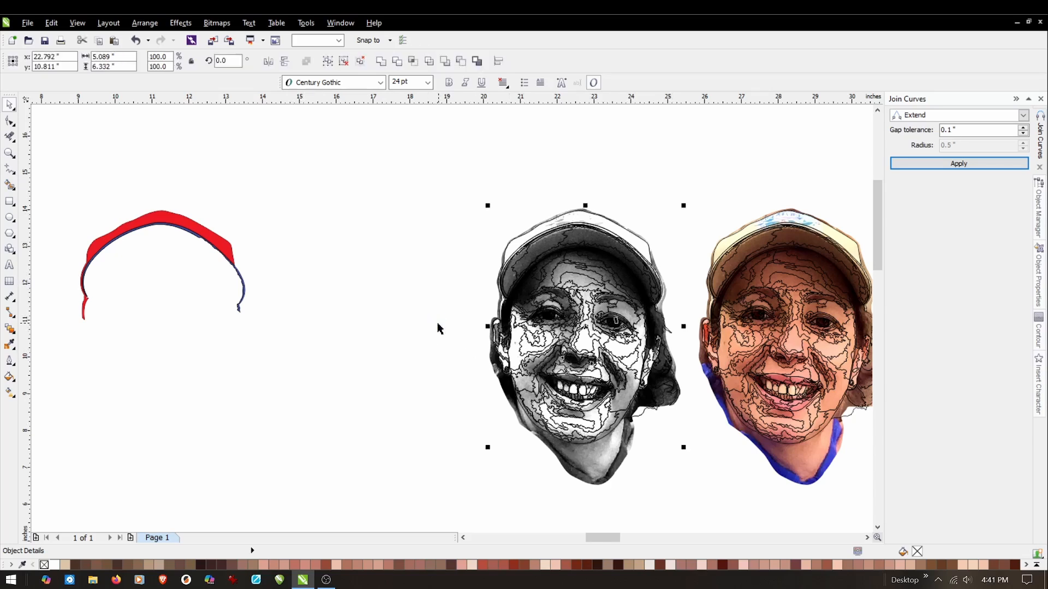
drag(586, 329, 365, 331)
click(184, 382)
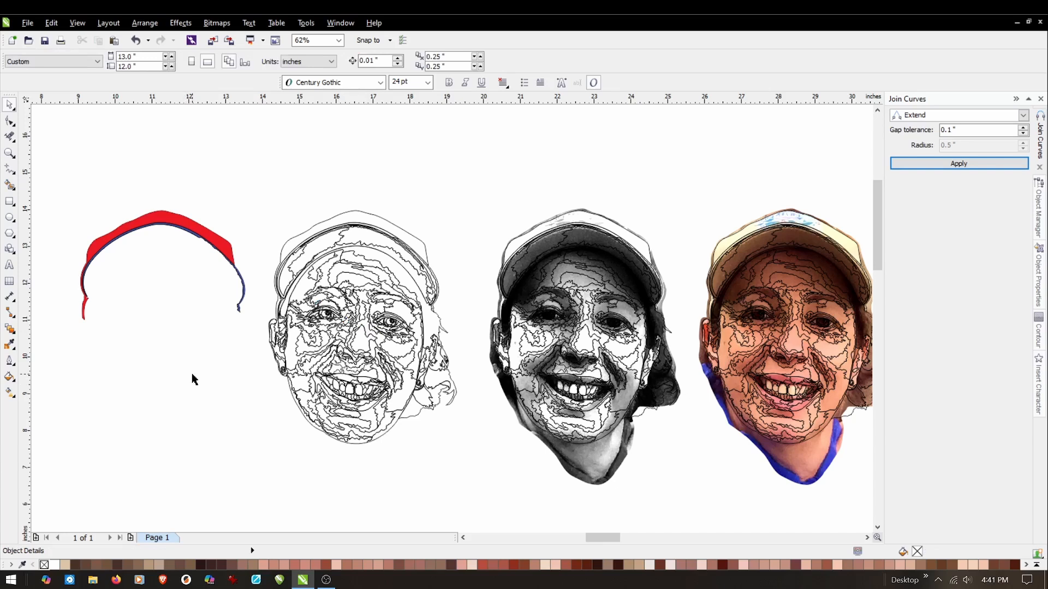
Delete the outer cap outline and the outermost contour segments beside the brim's left side from the new line art copy.
click(9, 137)
scroll(280, 261, up, 4)
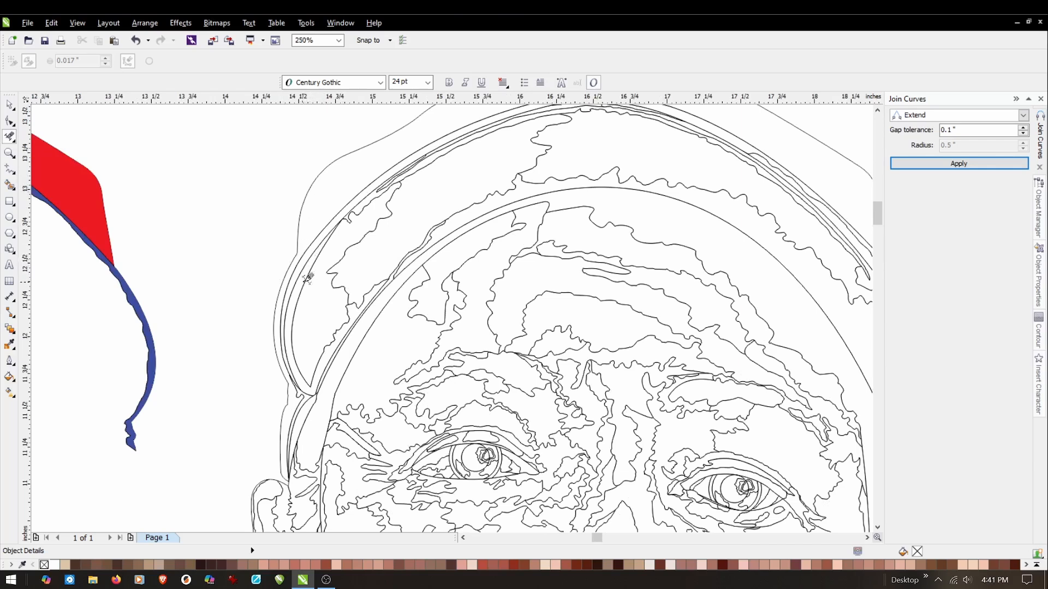
drag(284, 350, 236, 387)
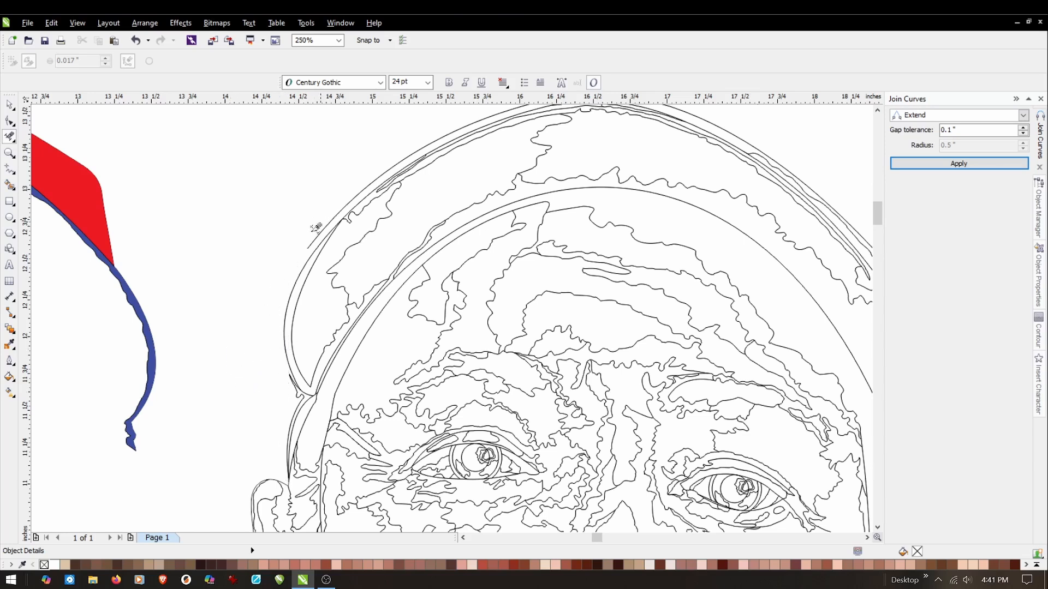
click(360, 184)
click(351, 218)
click(352, 218)
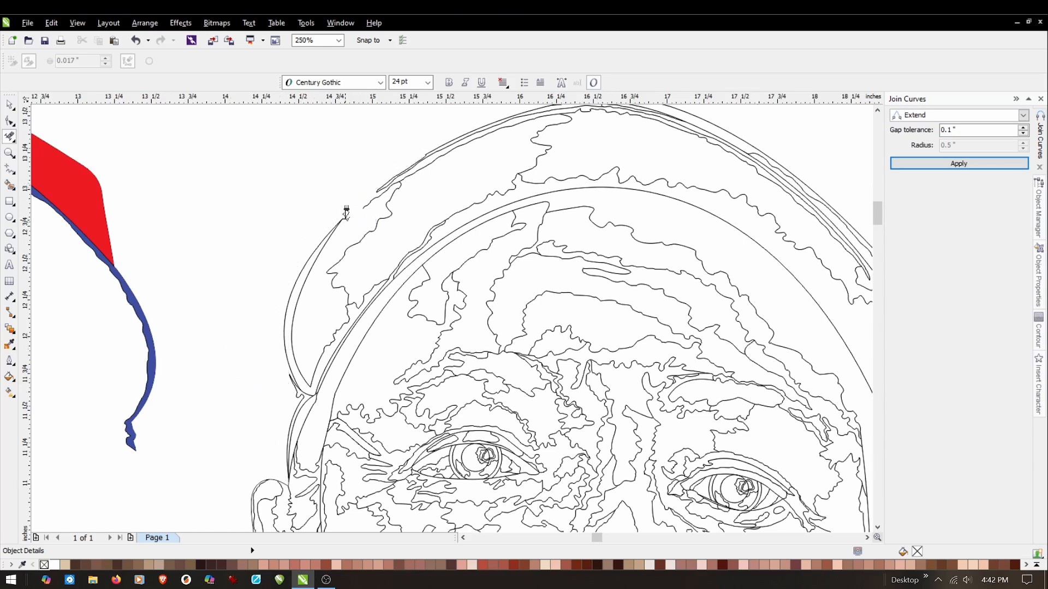
click(302, 392)
scroll(505, 262, down, 2)
scroll(513, 264, down, 2)
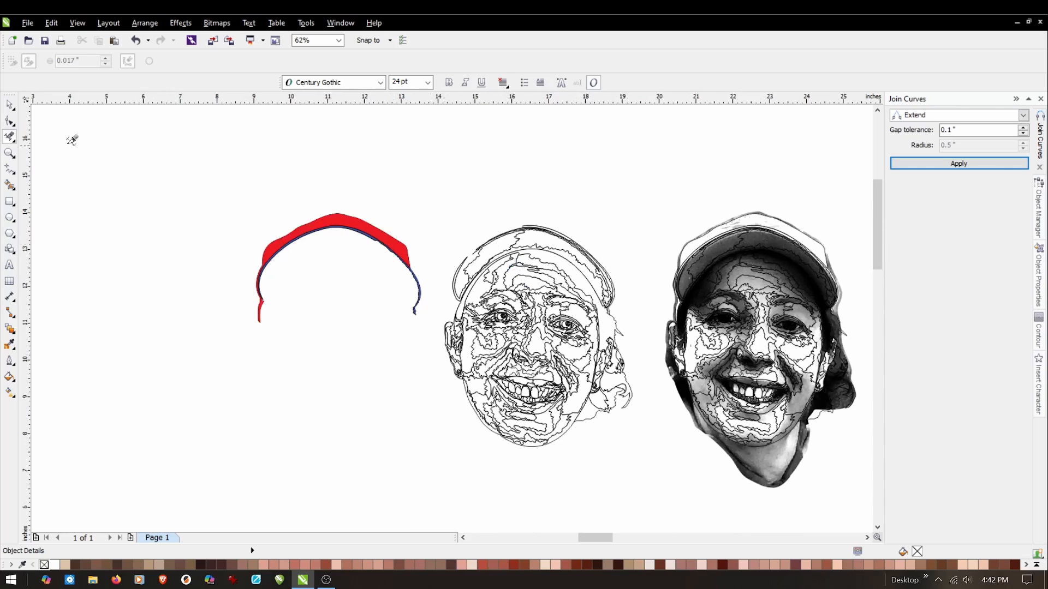
Examine the finished multicoloured face and its individual filled shapes around the cap, brim, forehead and eyes.
click(10, 104)
scroll(425, 350, down, 4)
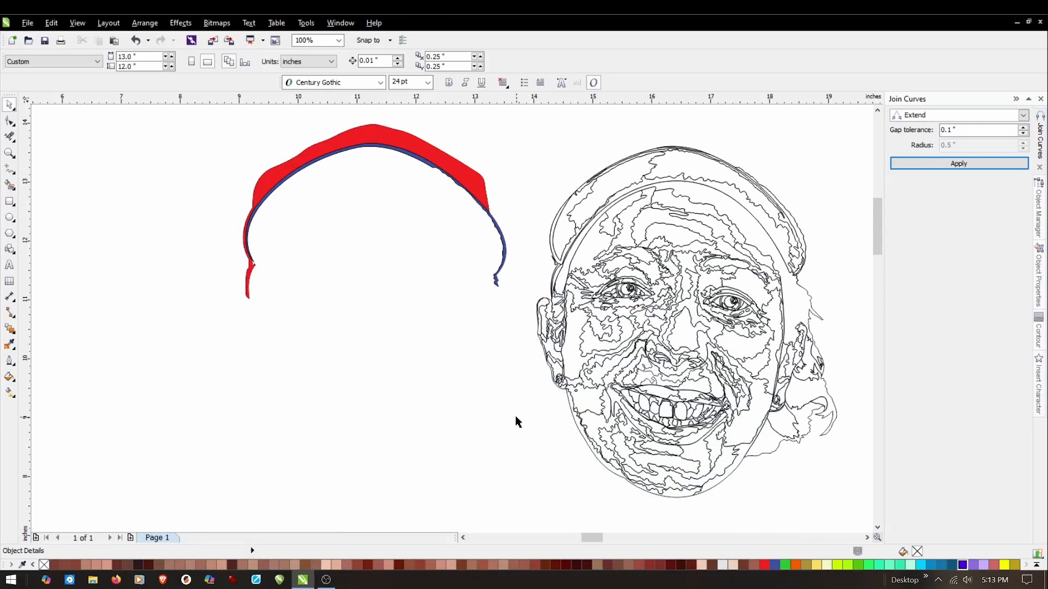
click(462, 537)
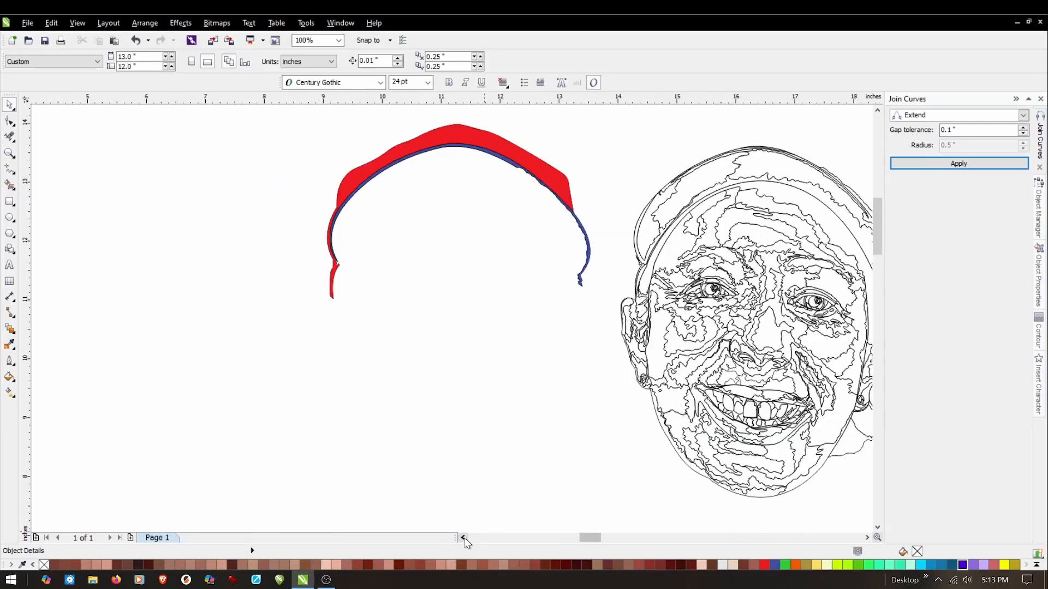
click(463, 538)
click(464, 539)
click(464, 538)
click(463, 539)
click(463, 539)
click(463, 538)
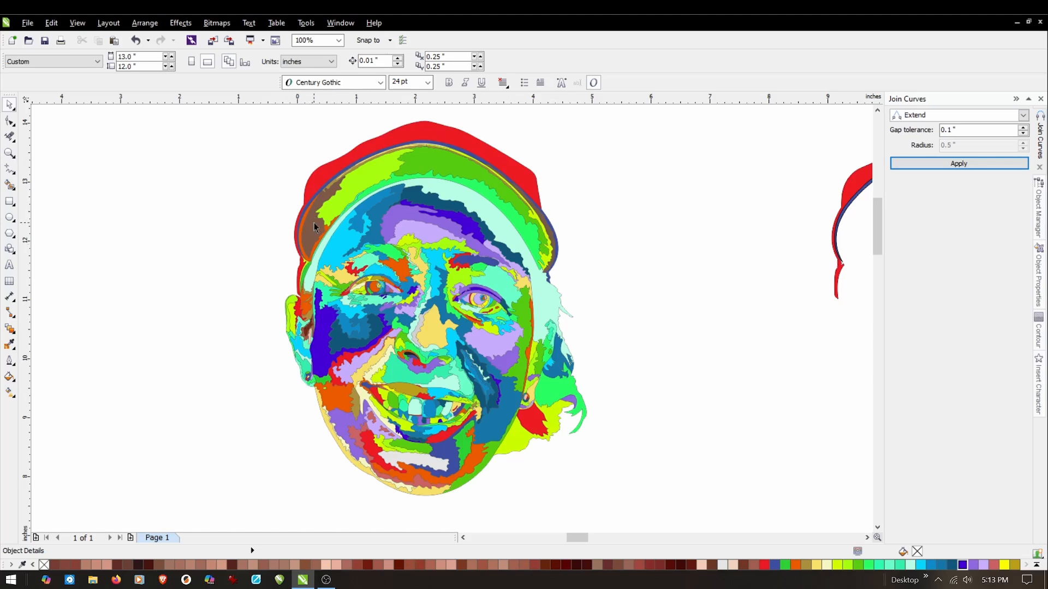
scroll(315, 227, up, 1)
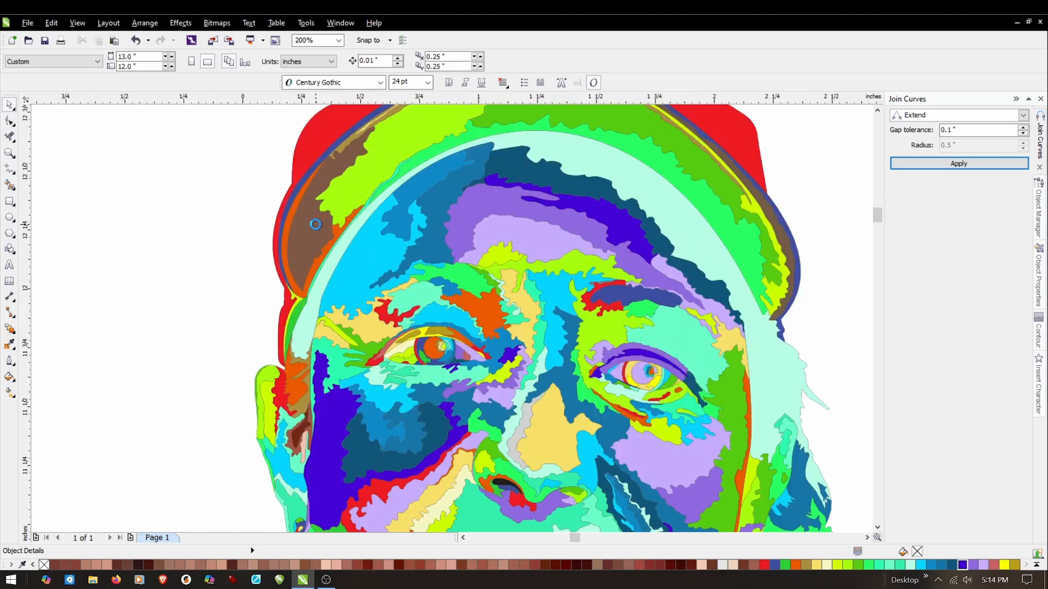
scroll(315, 225, up, 1)
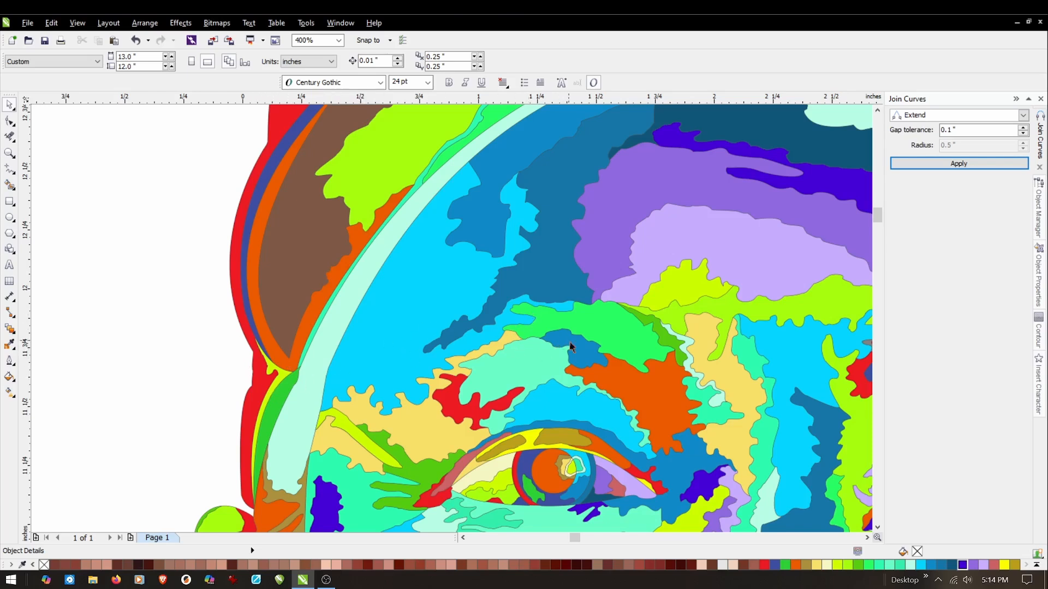
scroll(288, 226, down, 2)
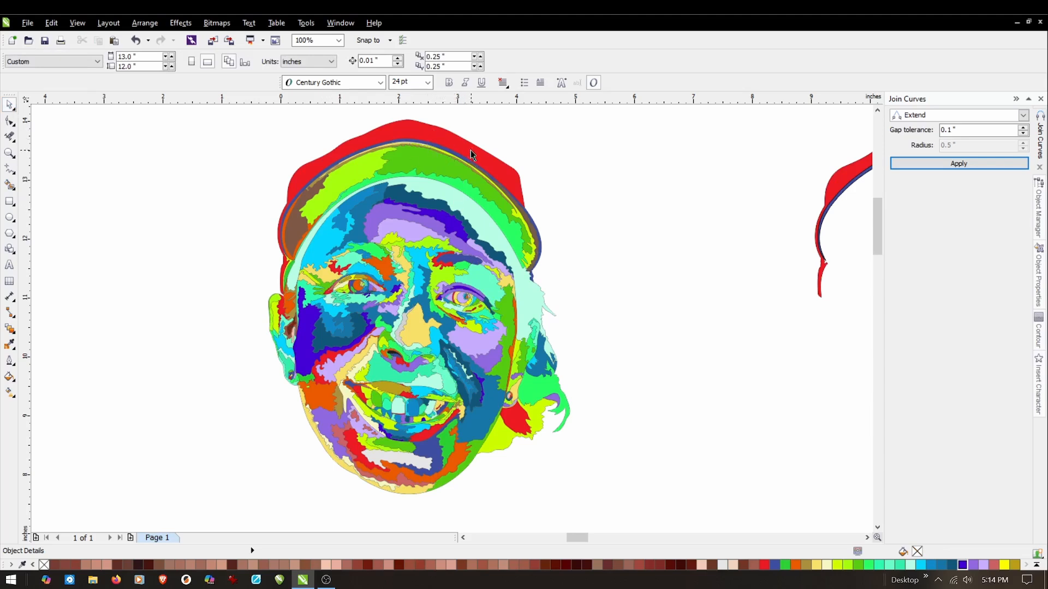
Try pulling the red cap, the blue brim band and a thin yellow brim piece away from the coloured face, and undo these moves.
drag(444, 145, 226, 145)
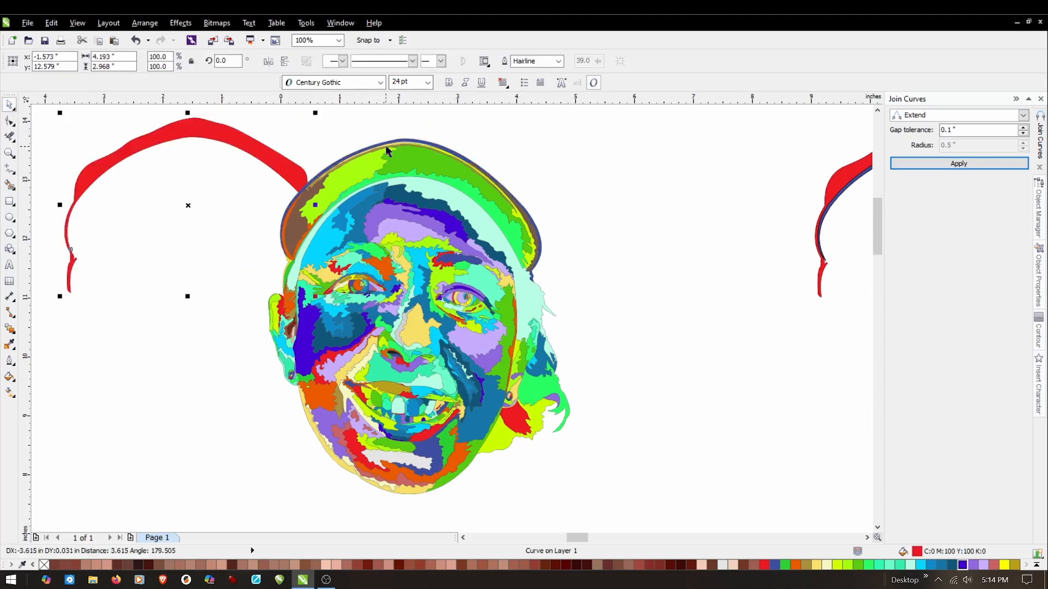
drag(365, 148, 157, 156)
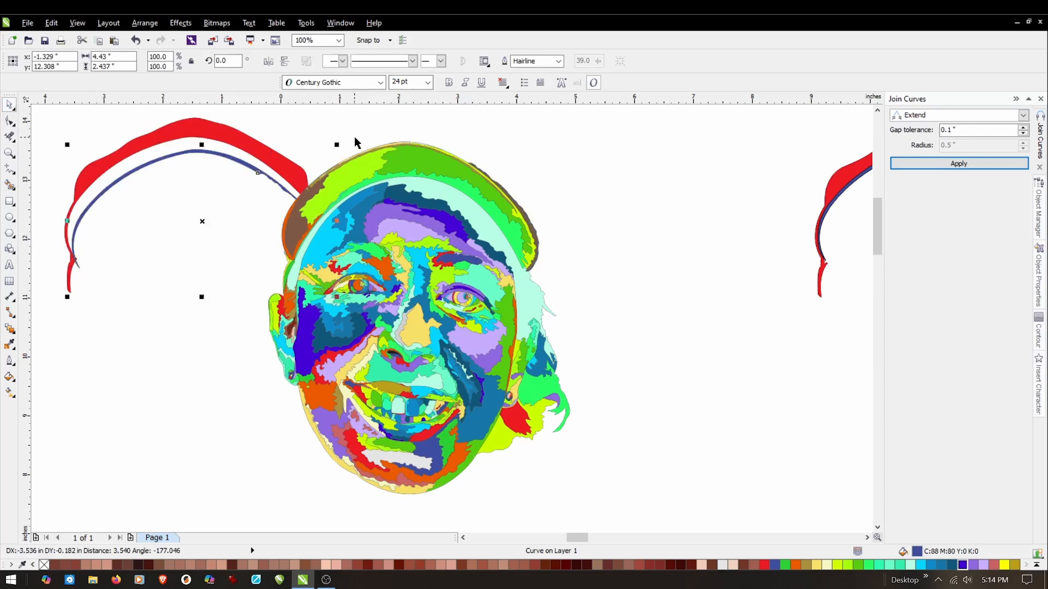
drag(379, 145, 245, 180)
click(135, 39)
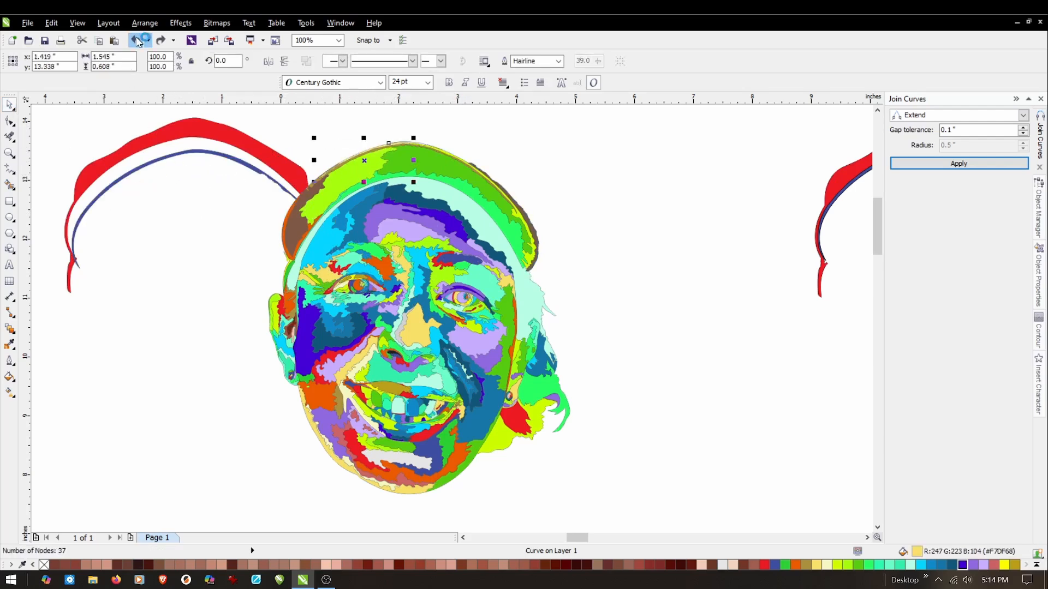
click(136, 40)
click(136, 39)
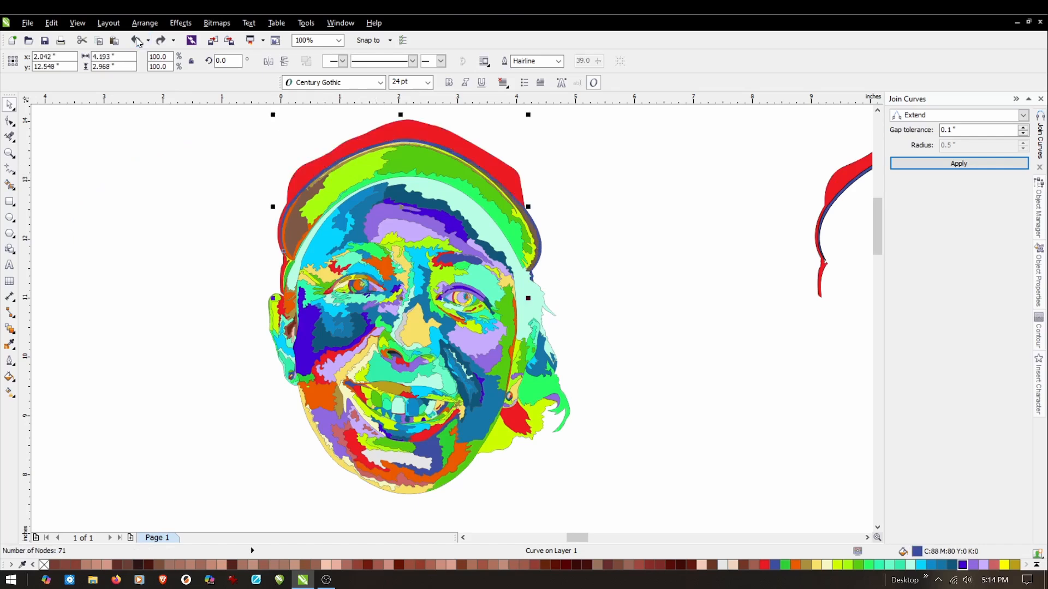
Group all the filled shapes of the multicoloured face into a single object.
click(249, 149)
drag(226, 118, 653, 522)
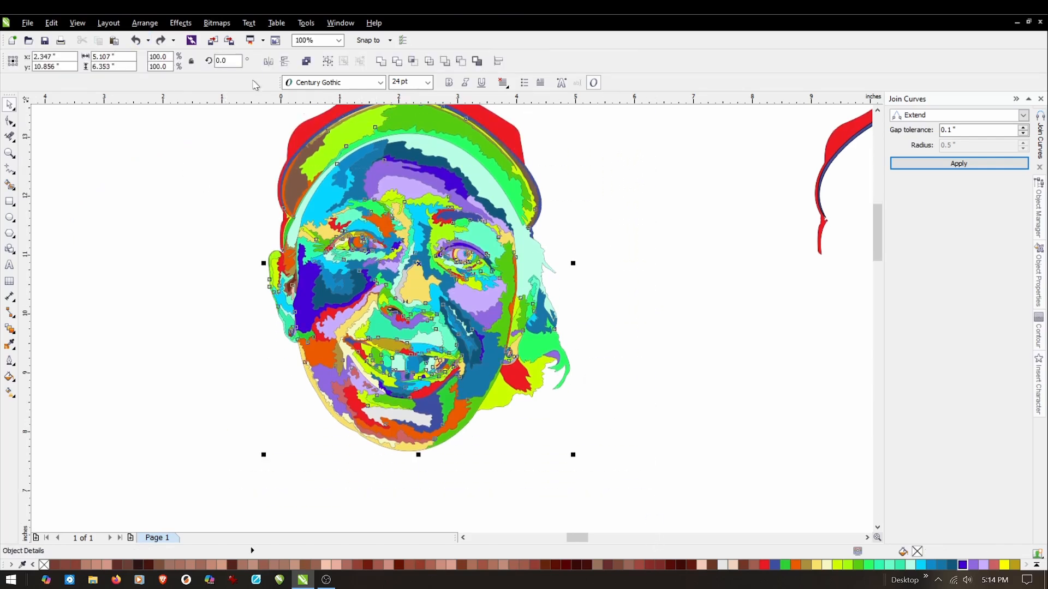
click(145, 22)
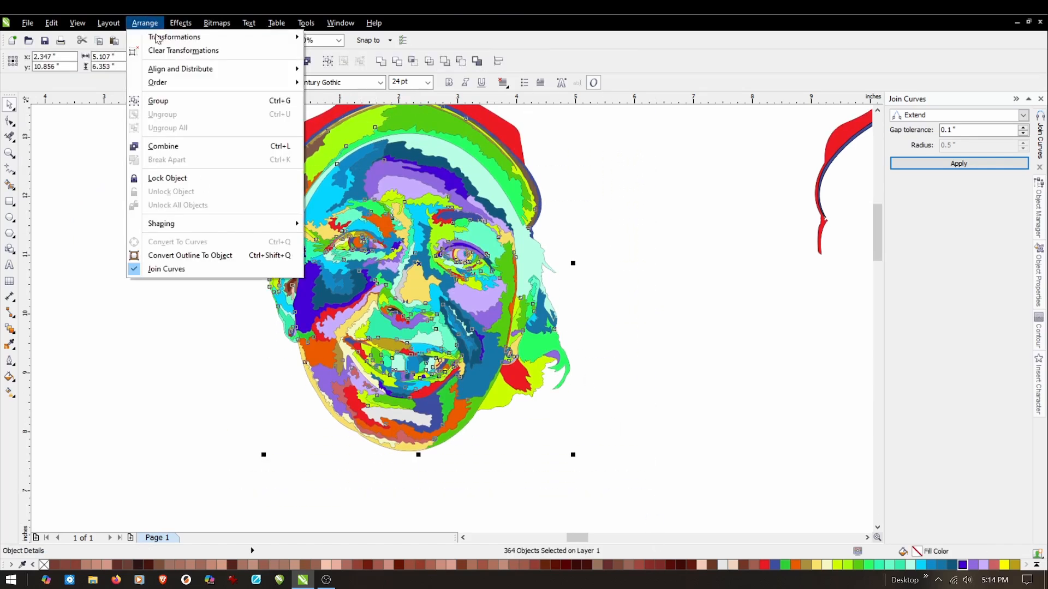
click(166, 101)
click(192, 186)
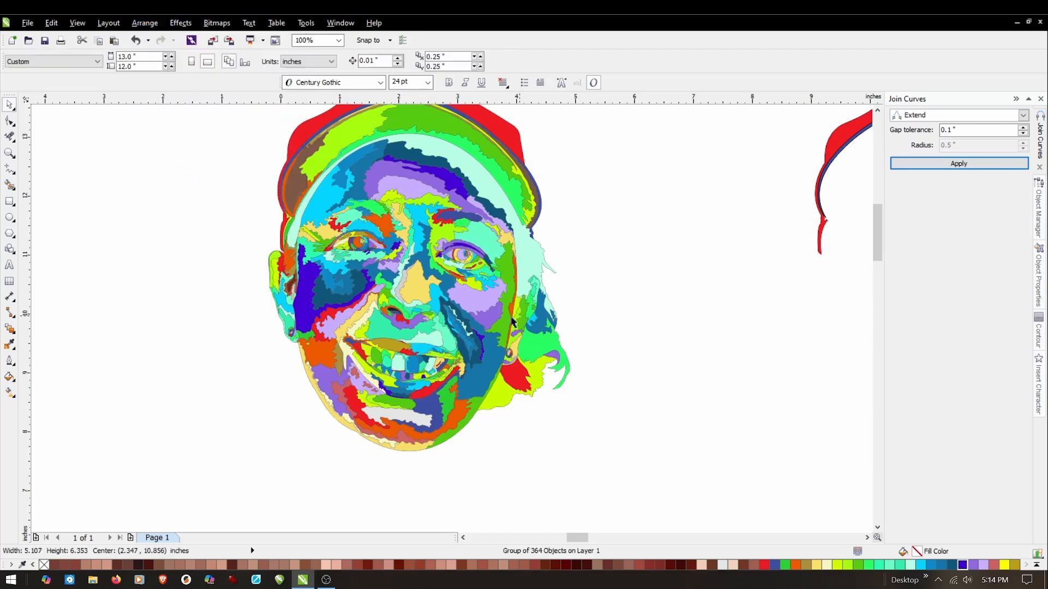
Move the grouped multicoloured face about 3.5 inches to the right.
click(423, 285)
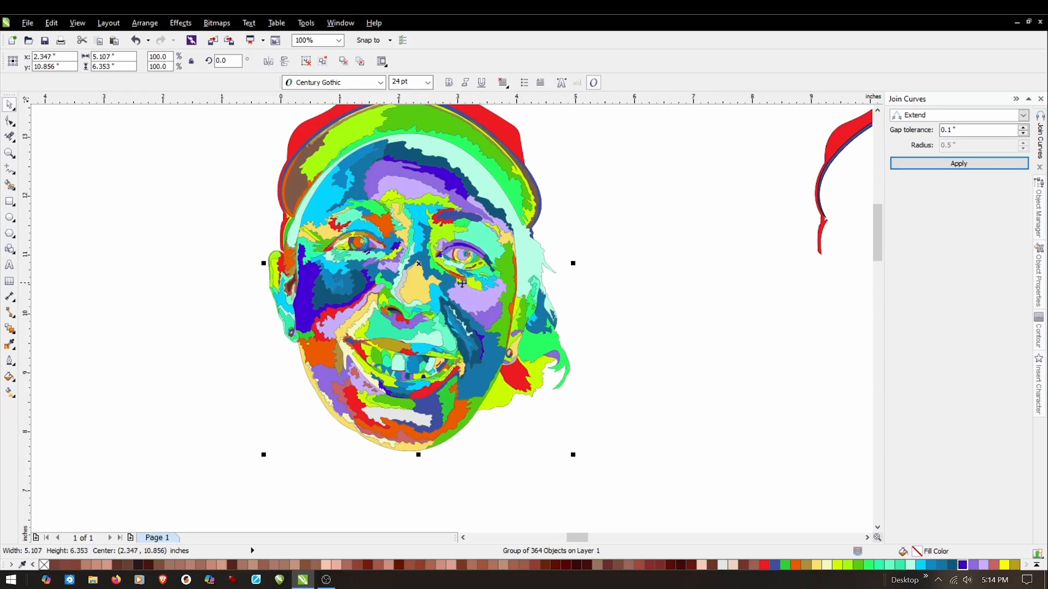
drag(426, 275, 631, 290)
scroll(348, 281, down, 5)
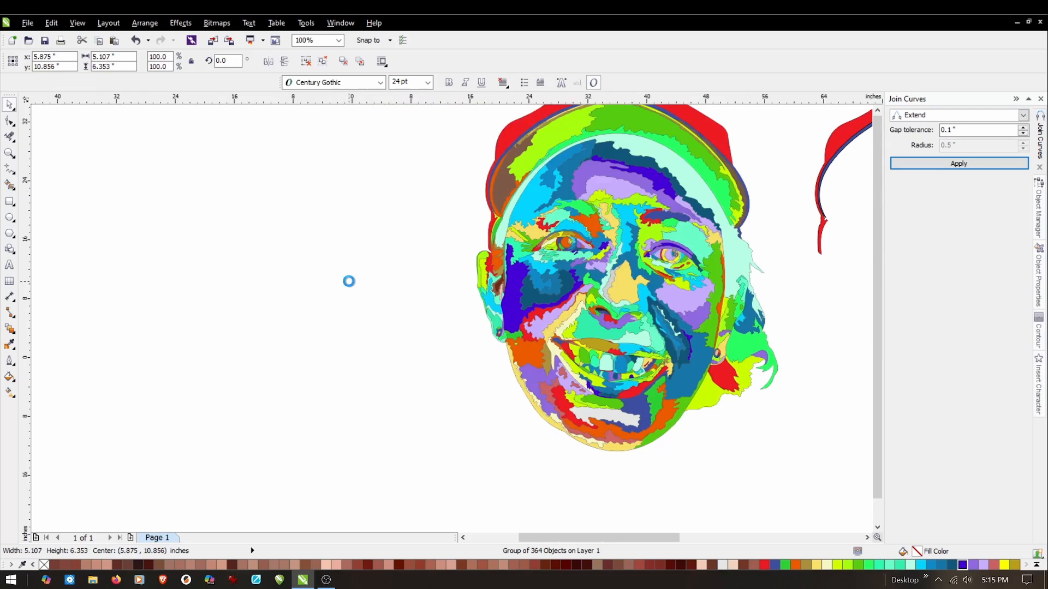
Move the grouped multicoloured face about 28 inches horizontally so it stands directly beside the colour photo with the traced lines, and deselect it.
scroll(427, 282, up, 2)
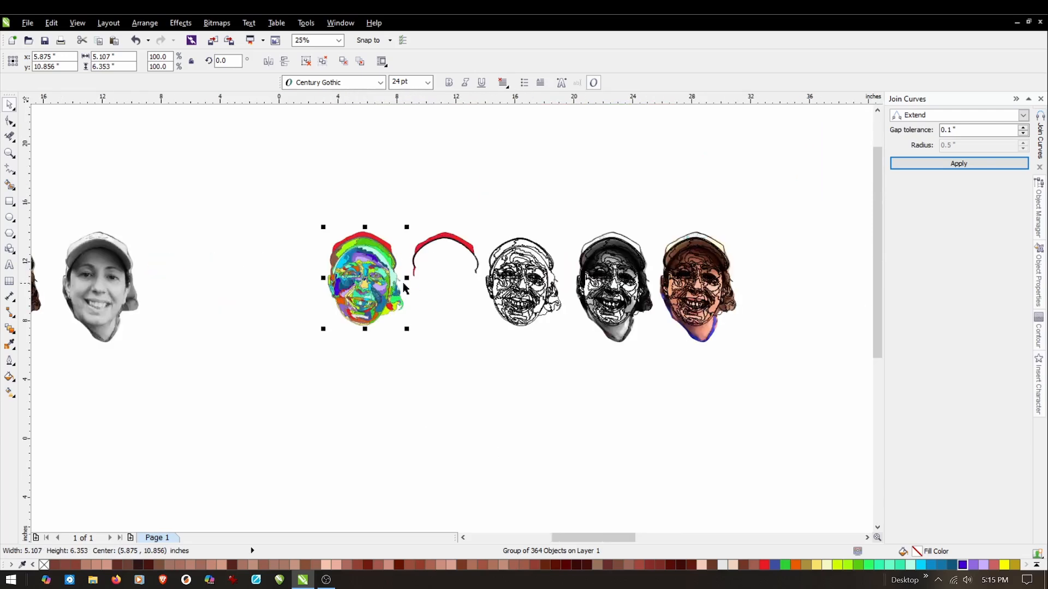
drag(365, 282, 791, 297)
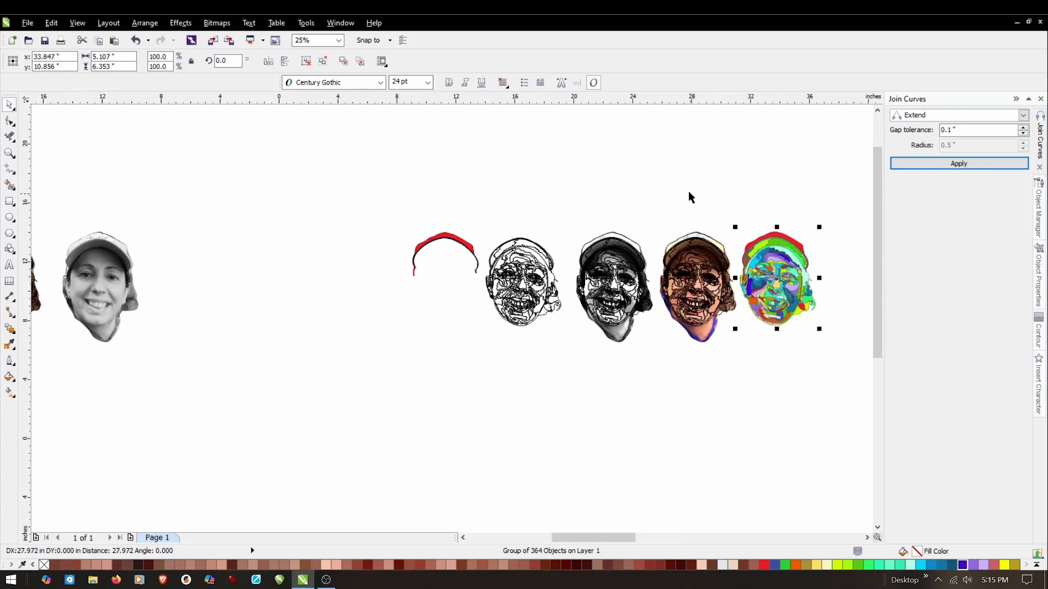
click(124, 171)
Sample skin tone #C77959 from below the photo's eyebrow with the Color Eyedropper and fill the matching turquoise eyelid shape with it.
click(9, 152)
drag(658, 218, 827, 346)
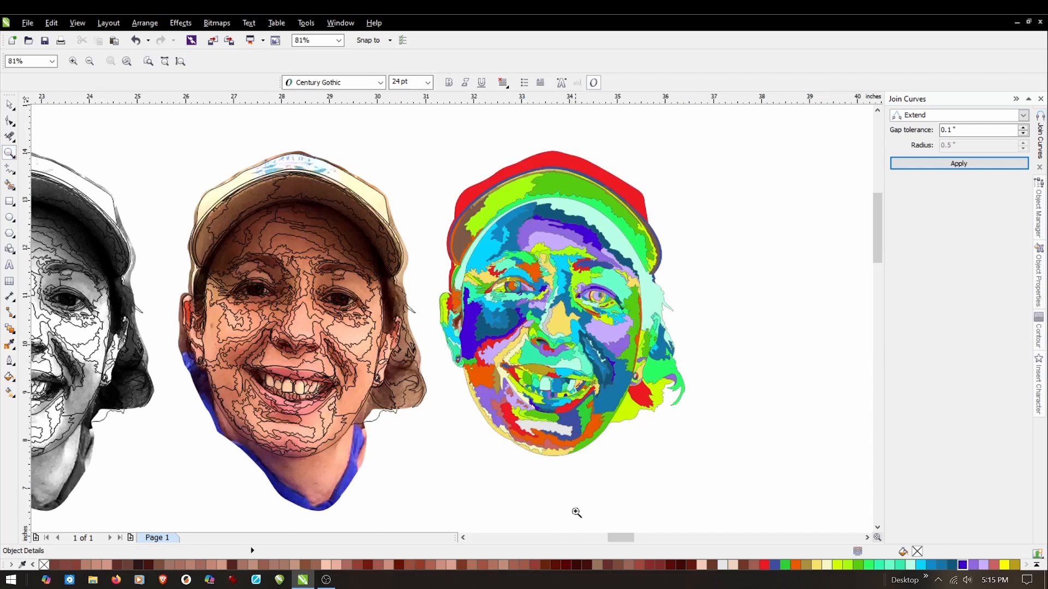
drag(621, 540, 603, 543)
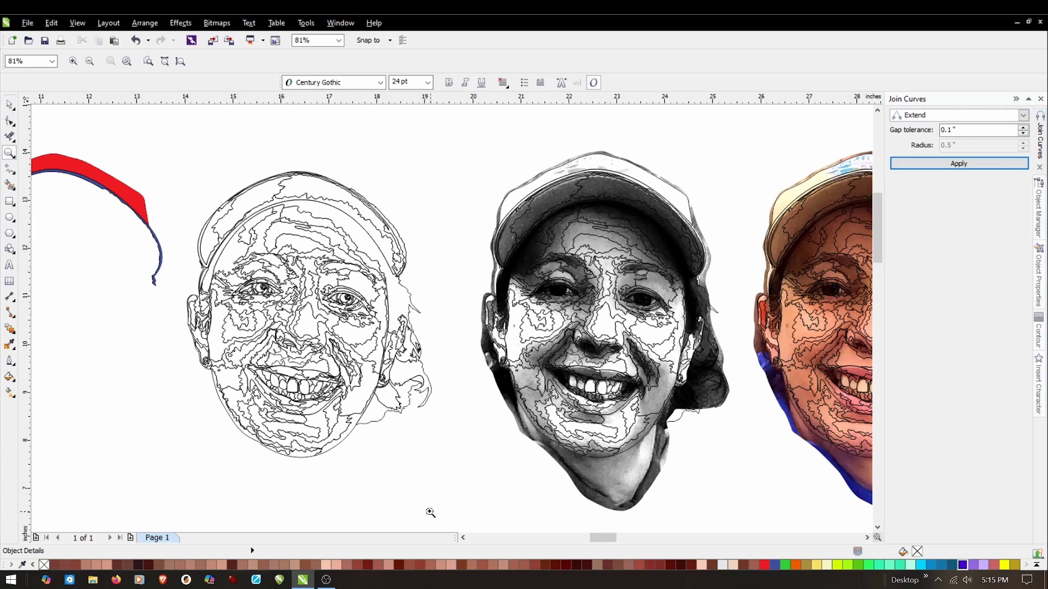
click(463, 539)
click(463, 540)
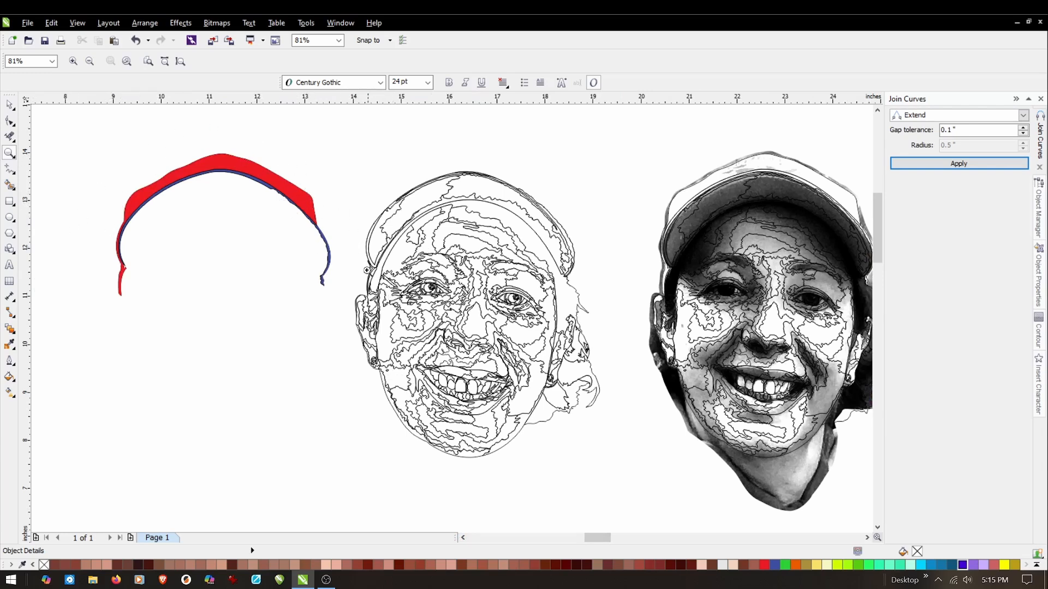
drag(603, 541, 628, 536)
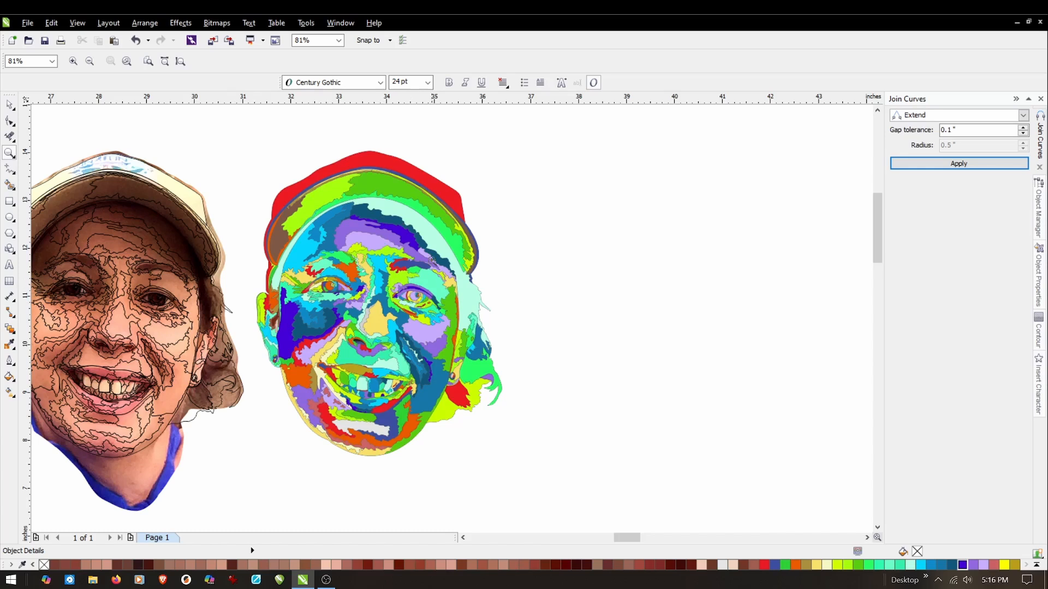
drag(634, 538, 628, 538)
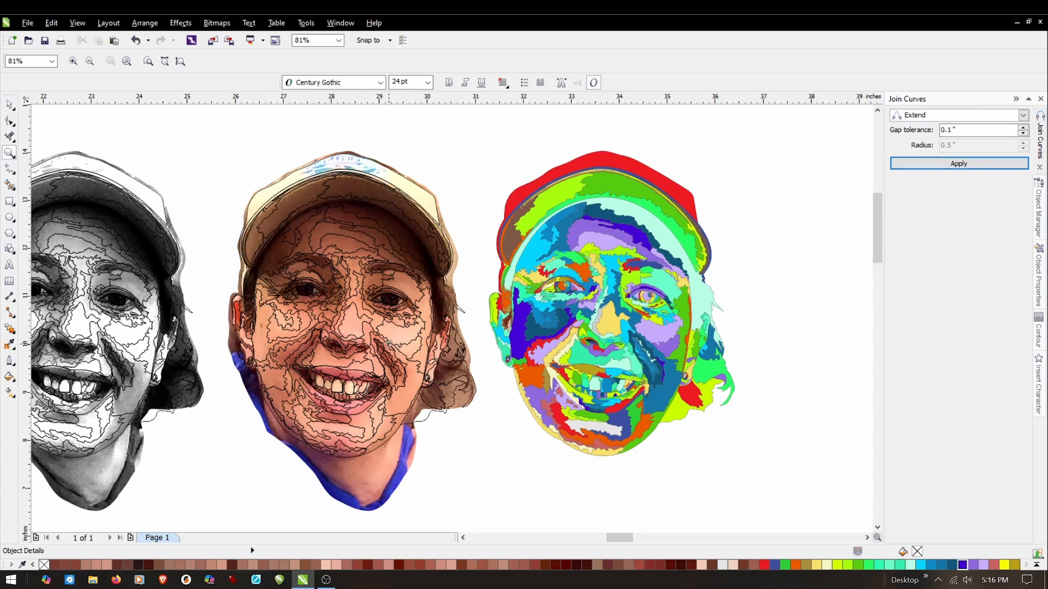
click(9, 344)
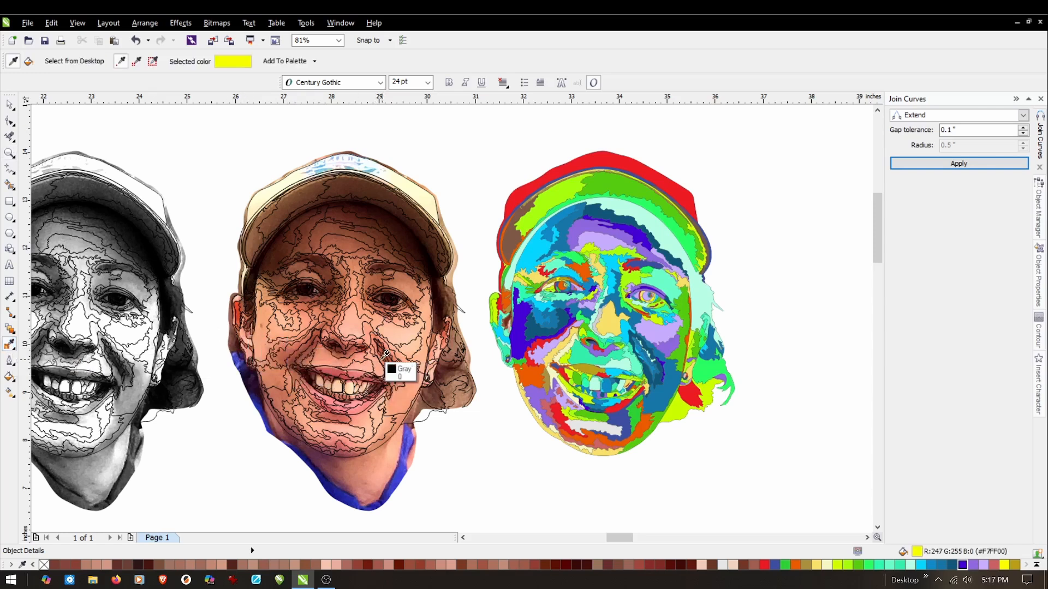
scroll(584, 288, up, 3)
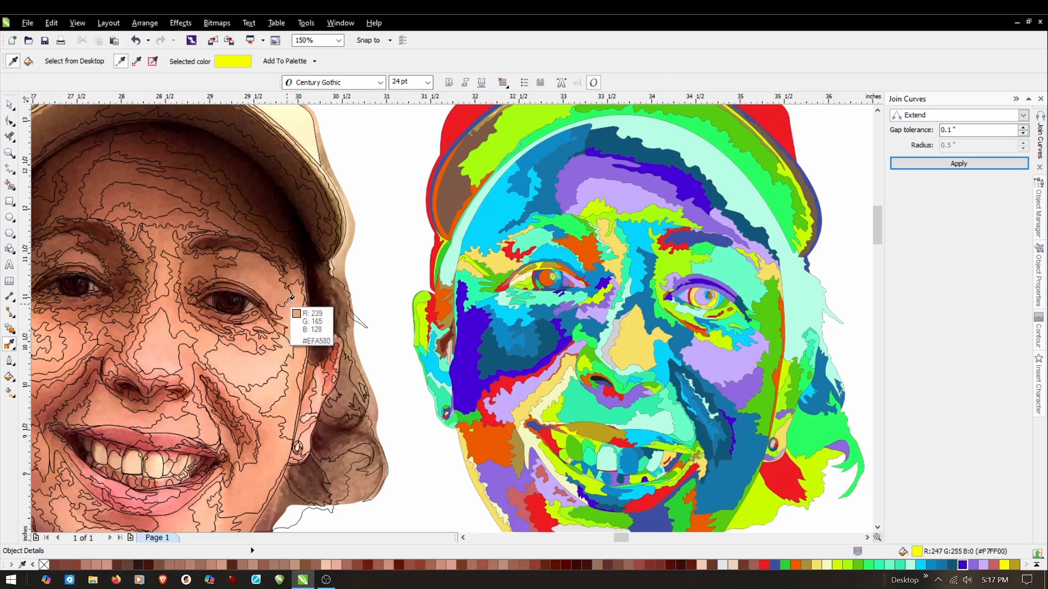
click(251, 269)
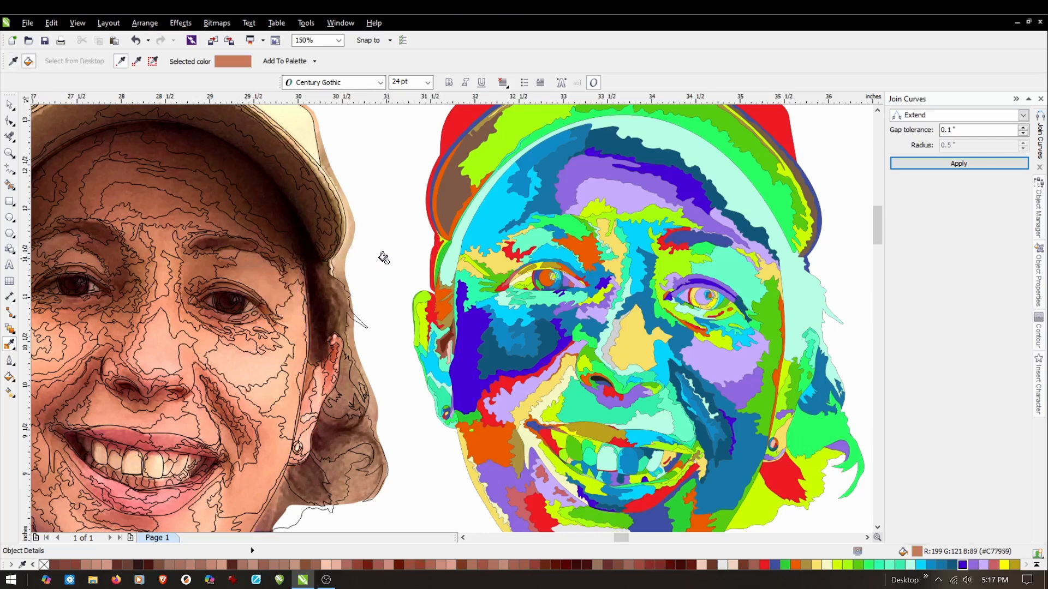
click(731, 267)
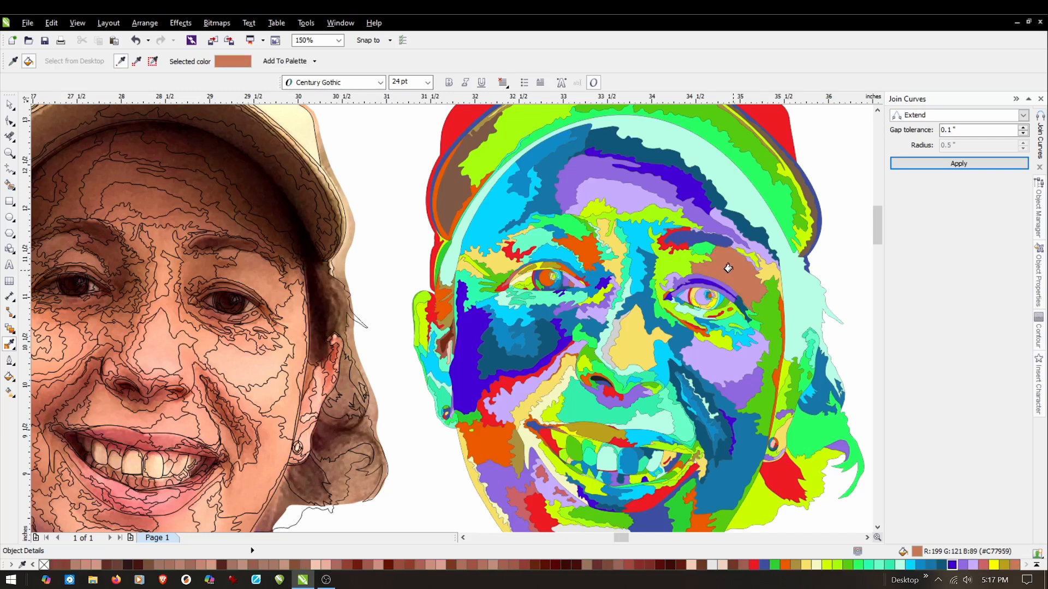
Fill the green shape under the same eyebrow with sampled #B97256 and the lime shape near the eye's inner corner with #A35C3C.
click(10, 343)
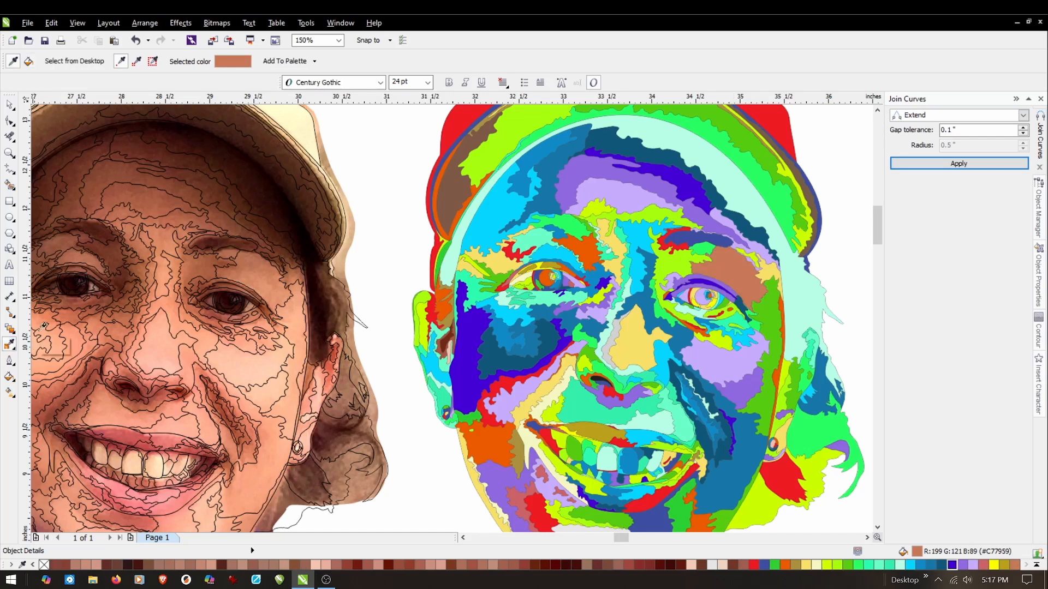
click(233, 247)
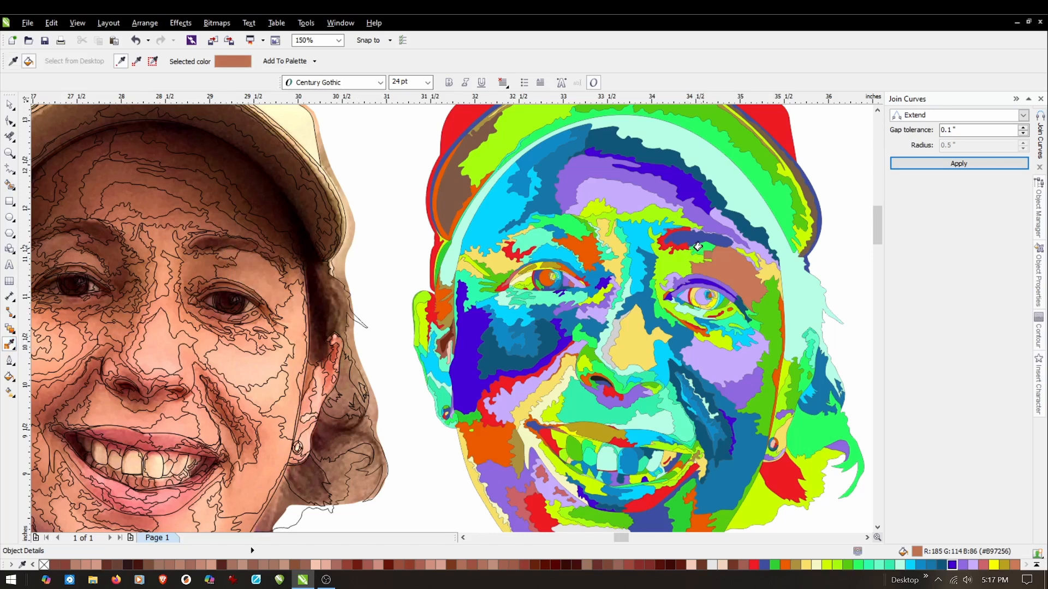
click(10, 345)
click(208, 263)
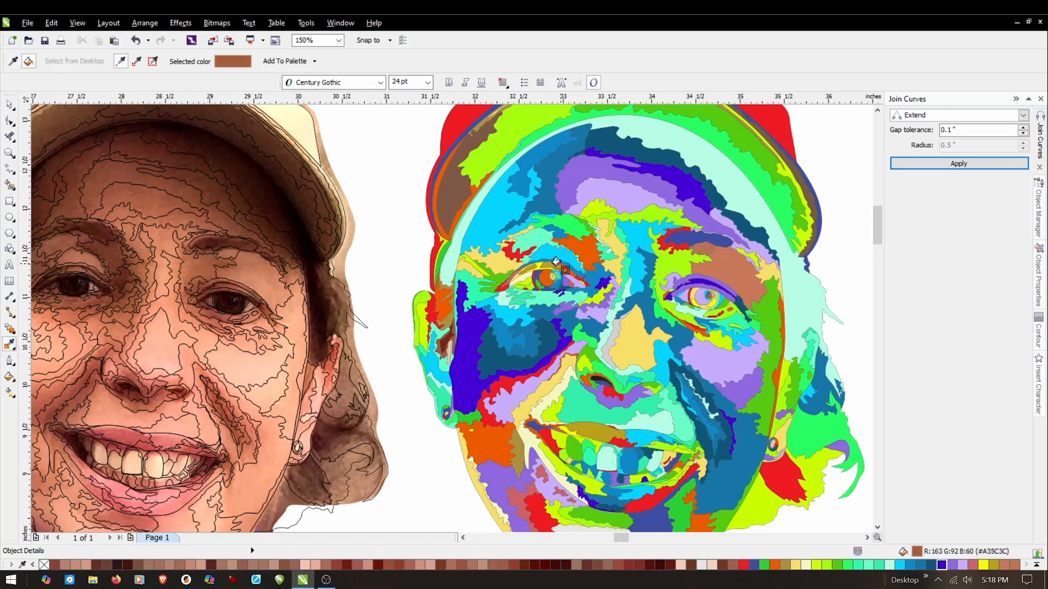
click(666, 266)
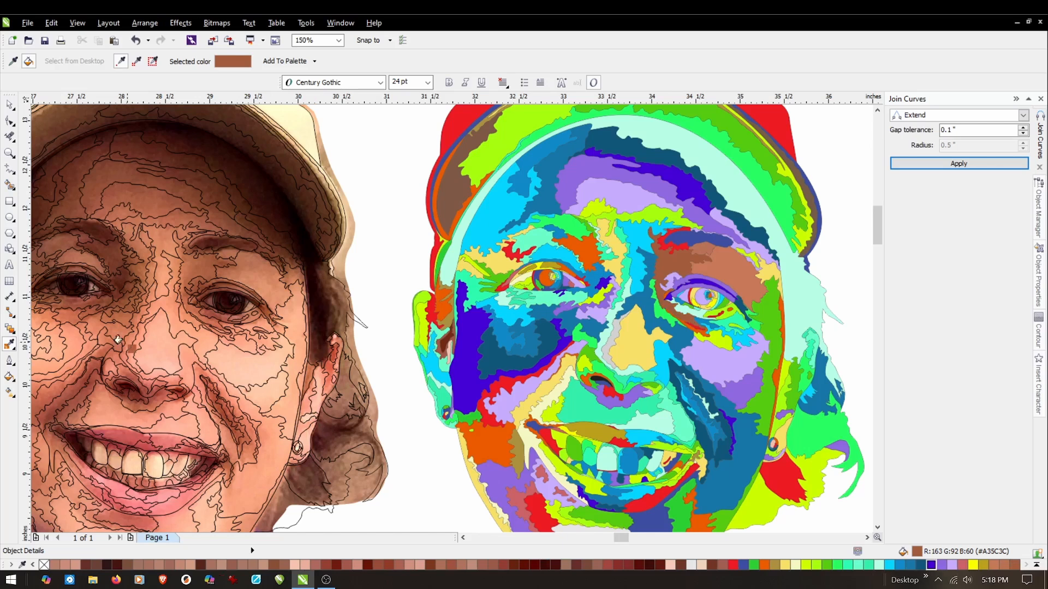
Fill the blue eyebrow shape with sampled dark brown #5F291B and the long strip along the face's side with sampled #EFA580.
click(10, 345)
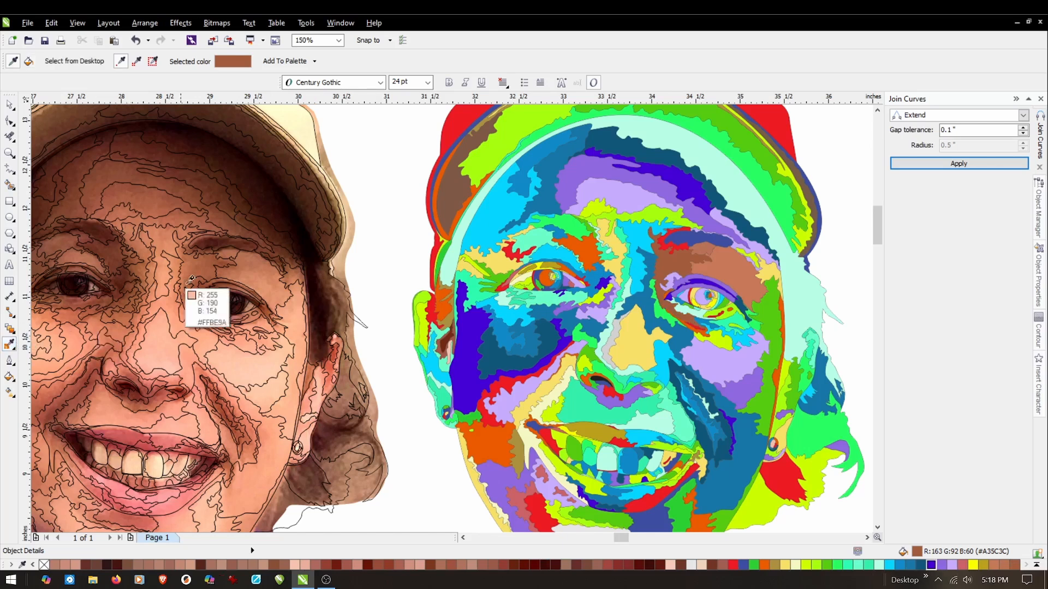
click(227, 240)
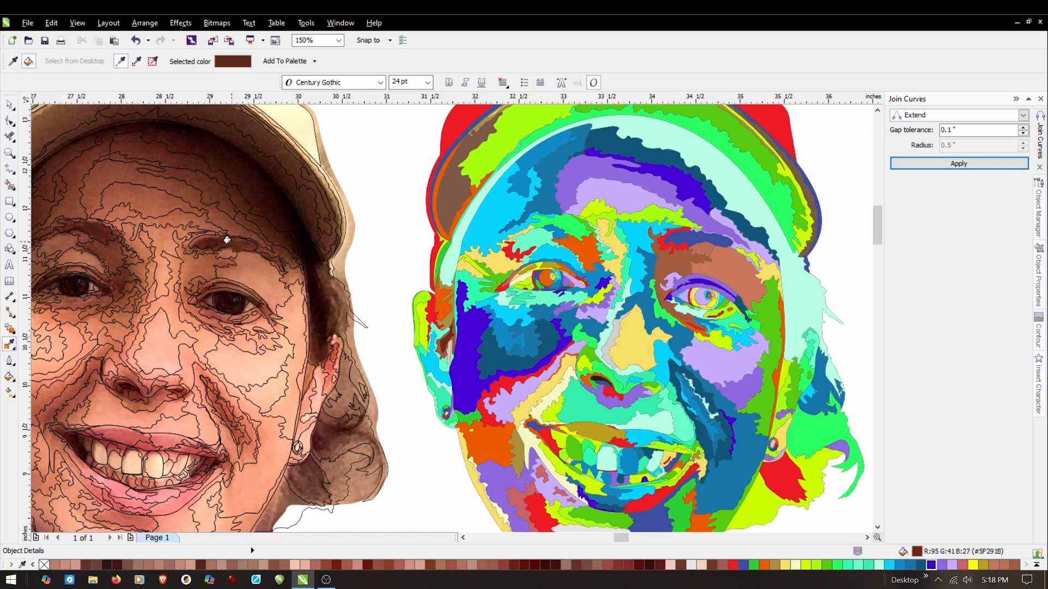
click(690, 240)
click(10, 345)
click(290, 303)
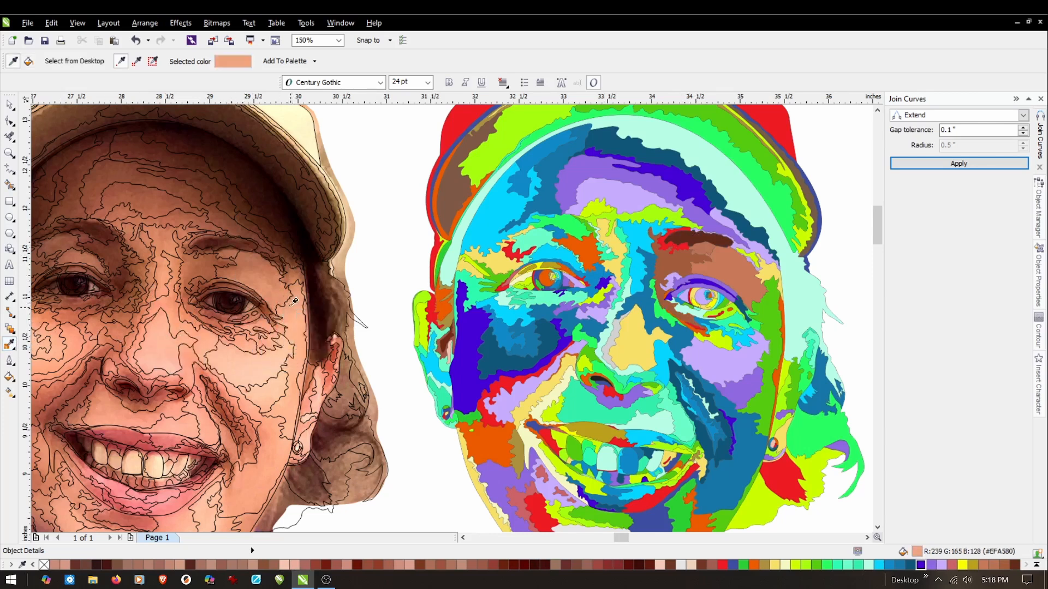
click(767, 307)
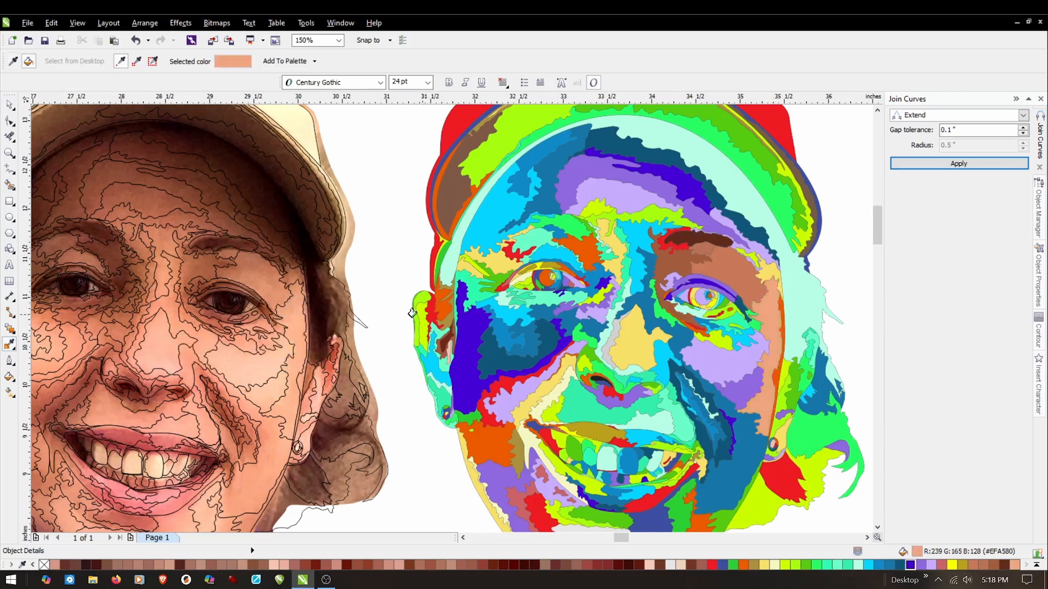
Fill the yellow shape beyond the eyebrow's outer end with sampled #B96F4A and the small eyebrow-tail shape with sampled #713822.
click(10, 346)
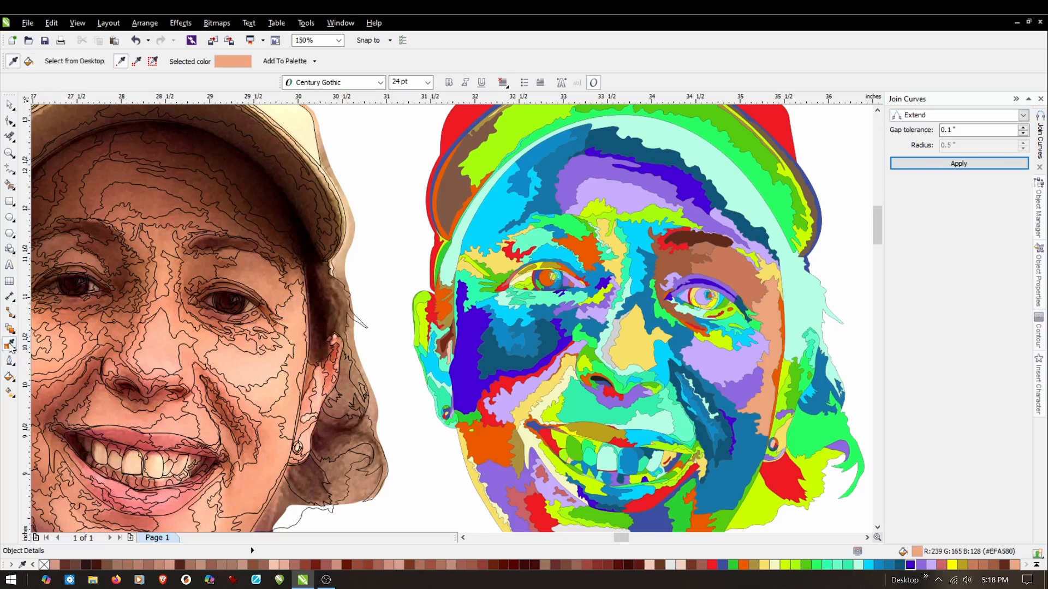
click(289, 272)
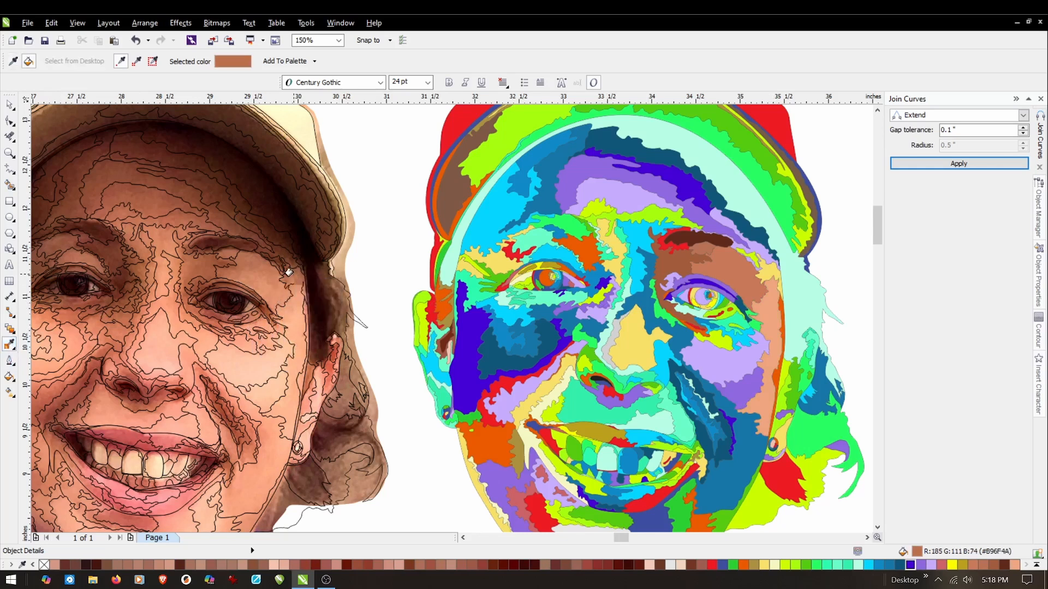
click(767, 271)
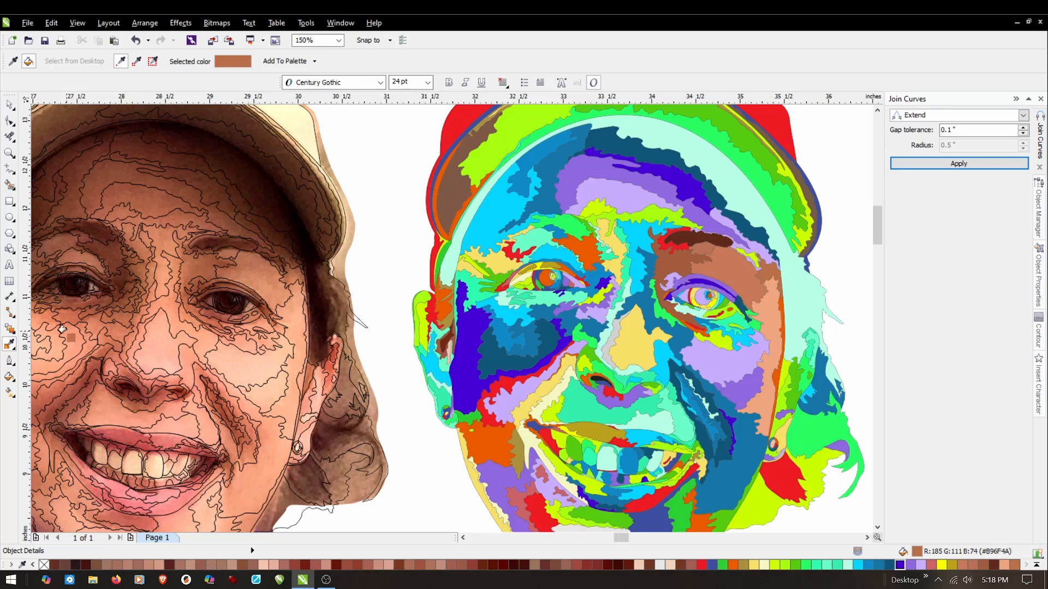
click(10, 346)
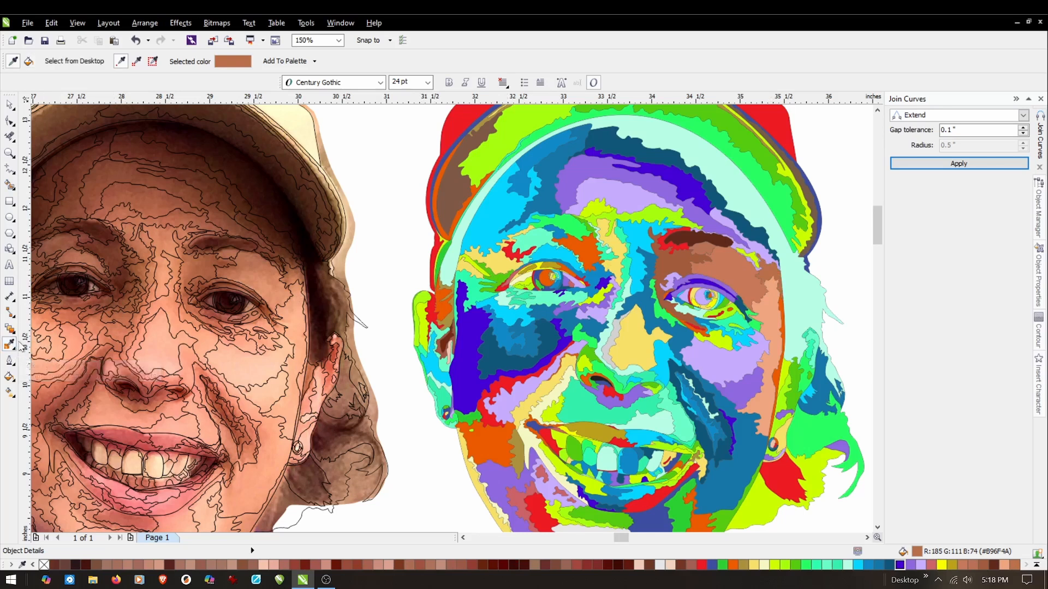
click(280, 255)
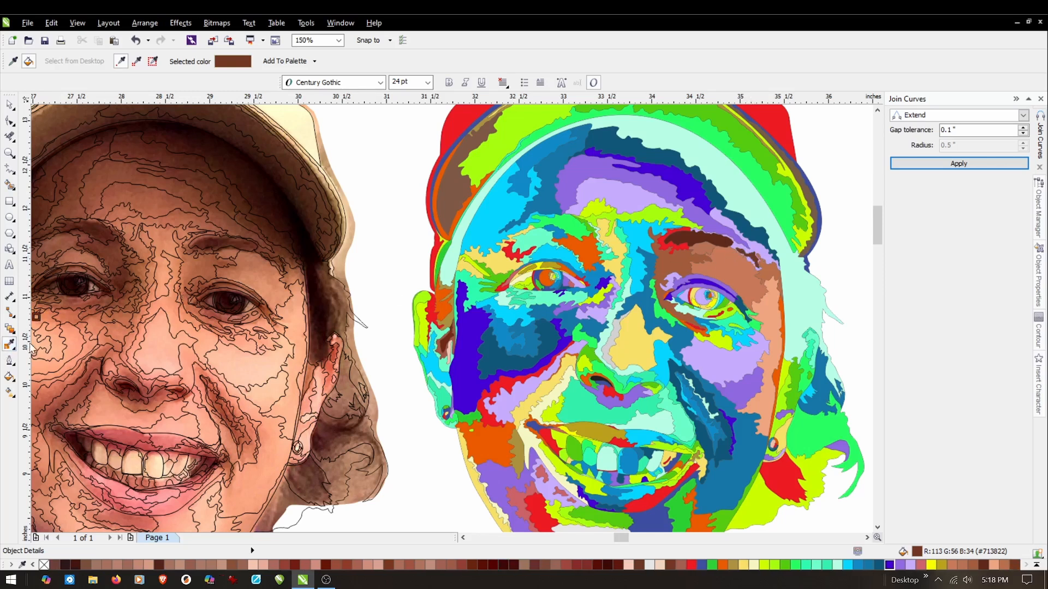
Fill the violet shape above the eyebrow tail with sampled #61341D, the violet forehead shape with #824834 and the lilac forehead shape with #AA6046.
click(9, 344)
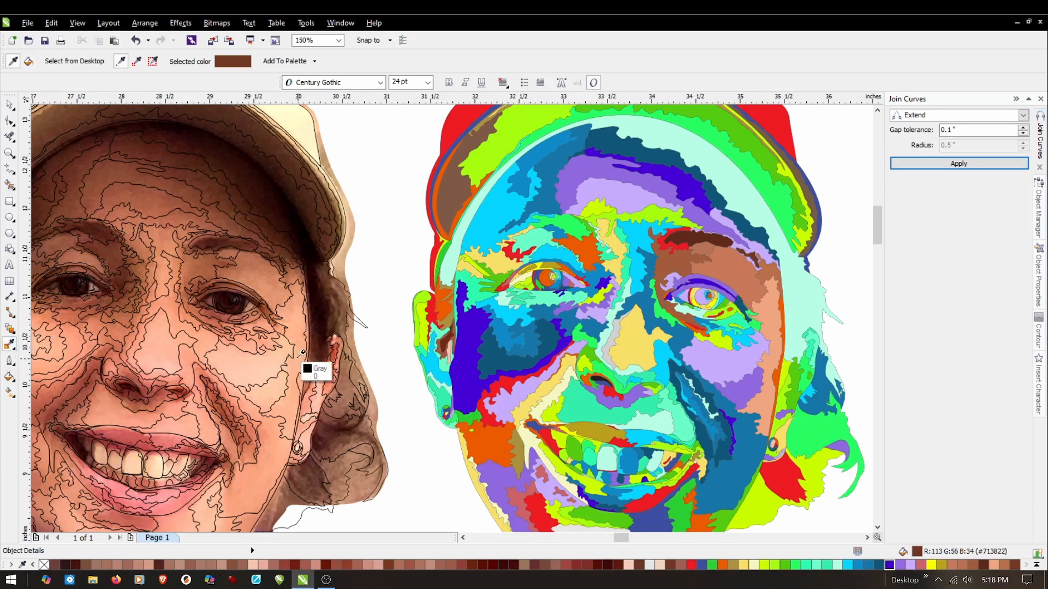
click(325, 269)
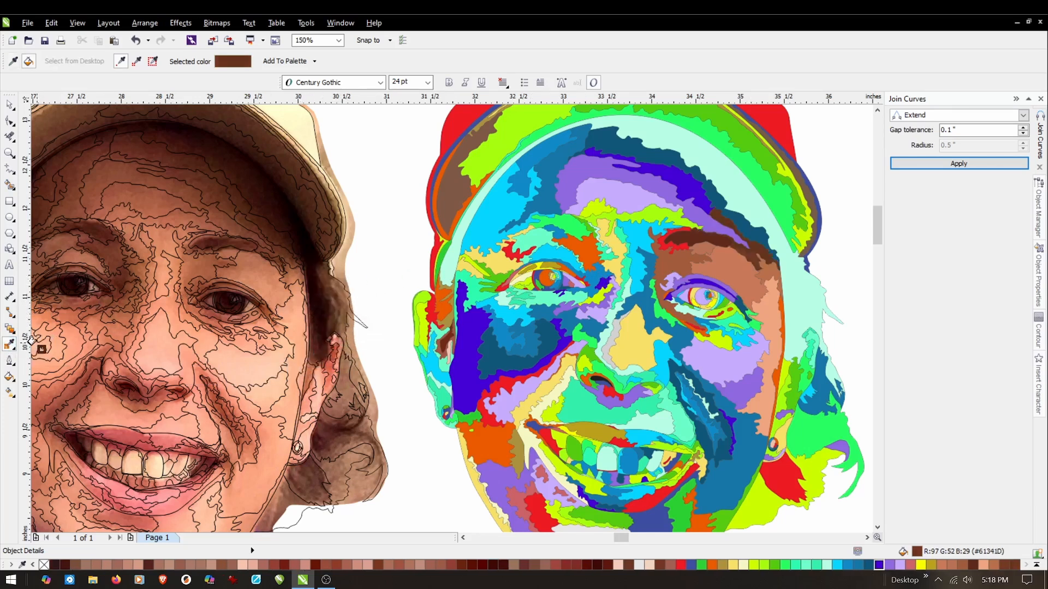
click(9, 344)
click(249, 216)
click(696, 213)
click(9, 344)
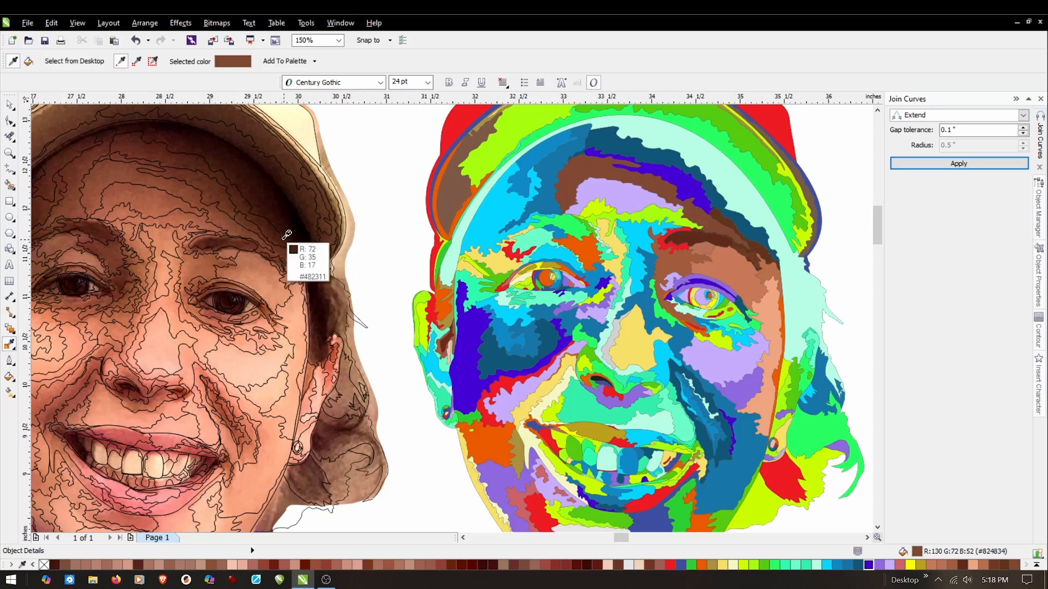
click(198, 236)
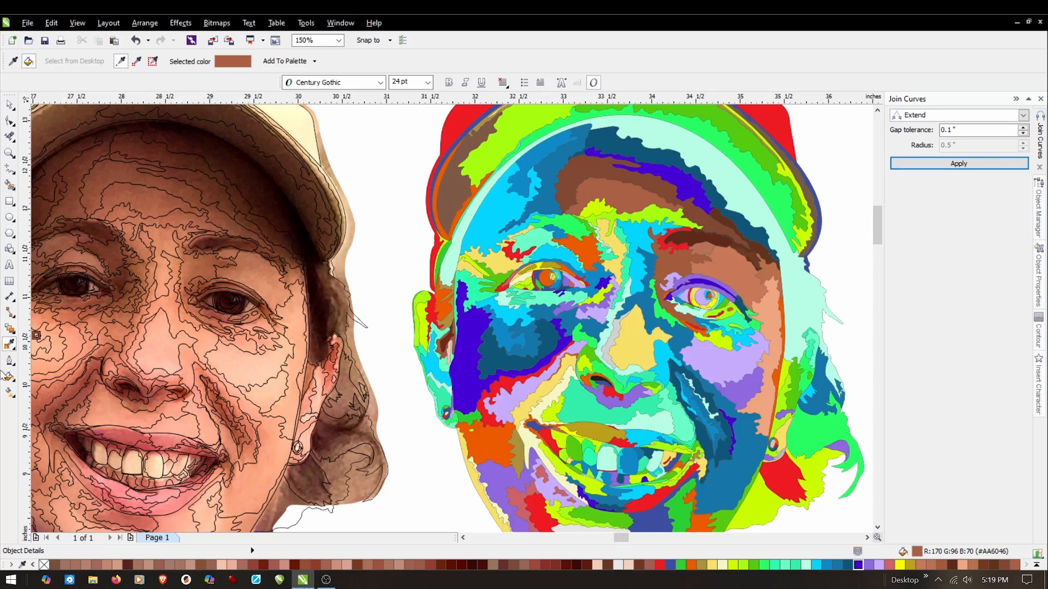
Sample light skin tone #FFC7A9 from the photo's cheek and fill the large lilac cheek shape with it.
click(11, 345)
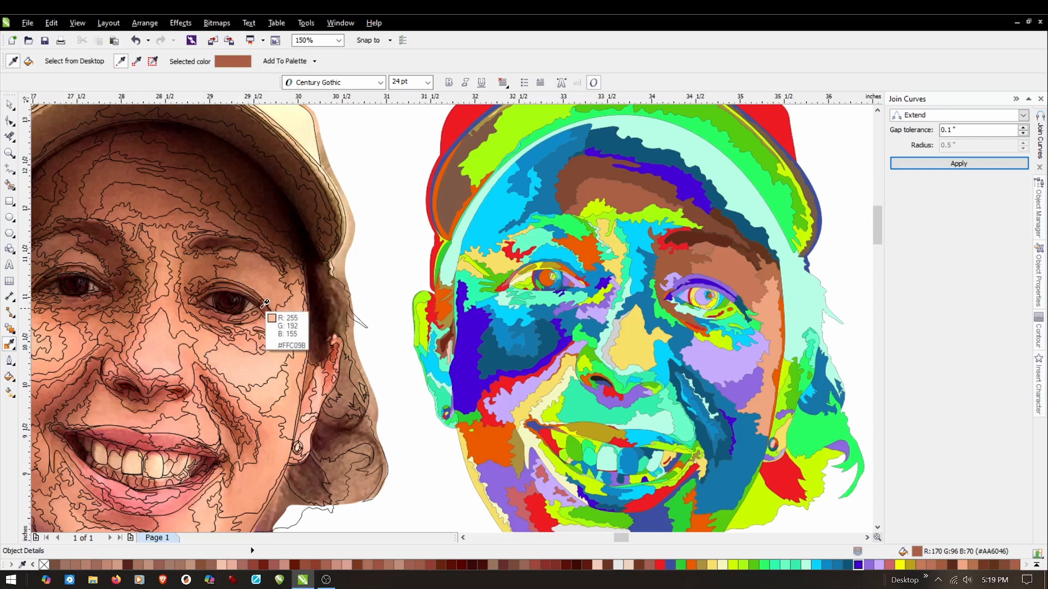
click(252, 366)
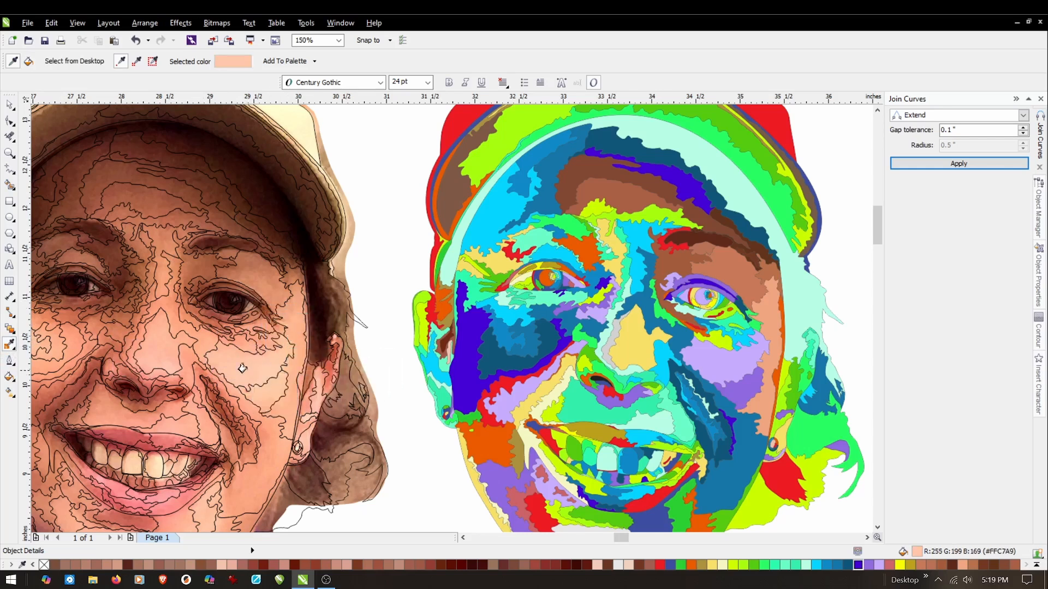
click(719, 359)
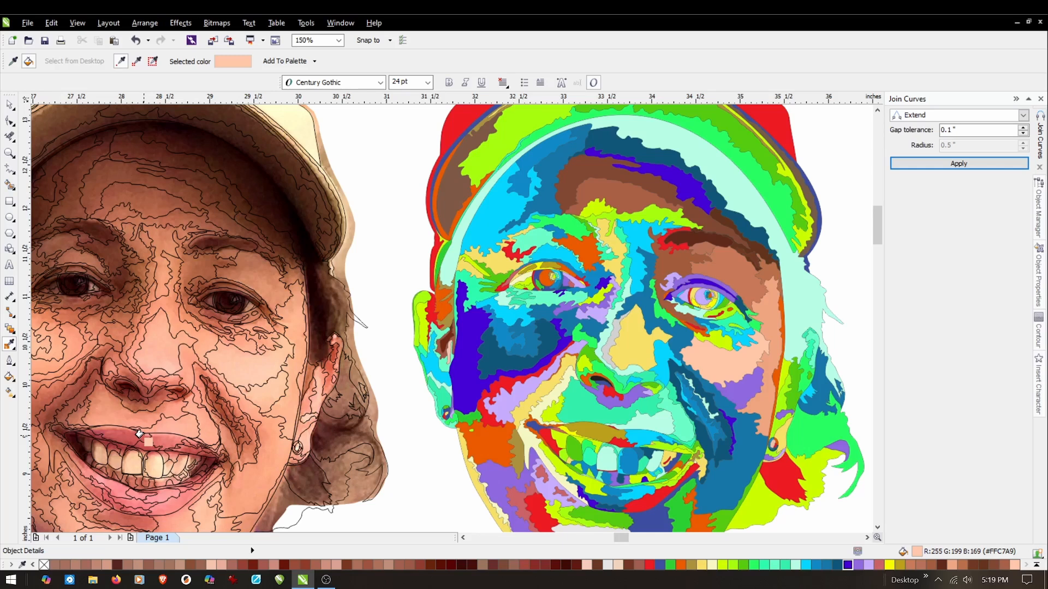
Refill the long strip along the face's side with sampled #FFBC94 and fill the violet lower cheek shape with sampled #FFC7A1.
click(12, 343)
click(278, 402)
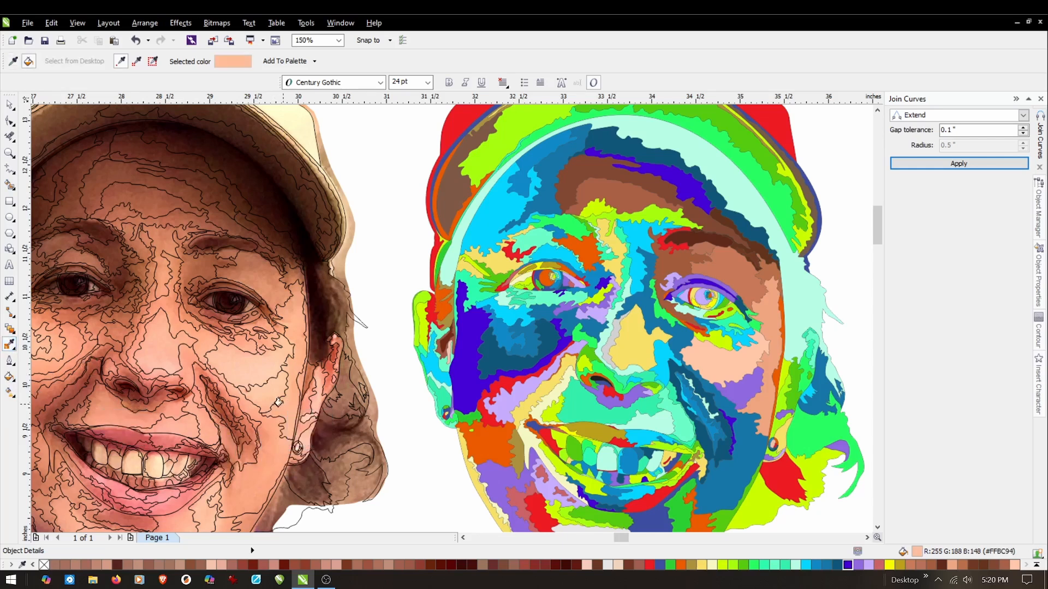
click(770, 410)
click(10, 345)
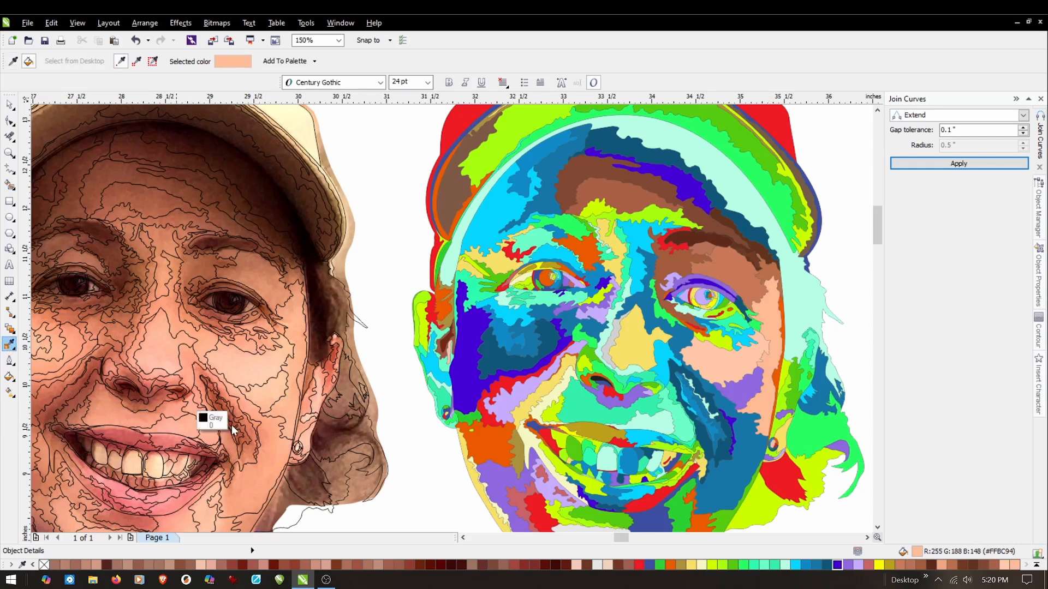
click(274, 401)
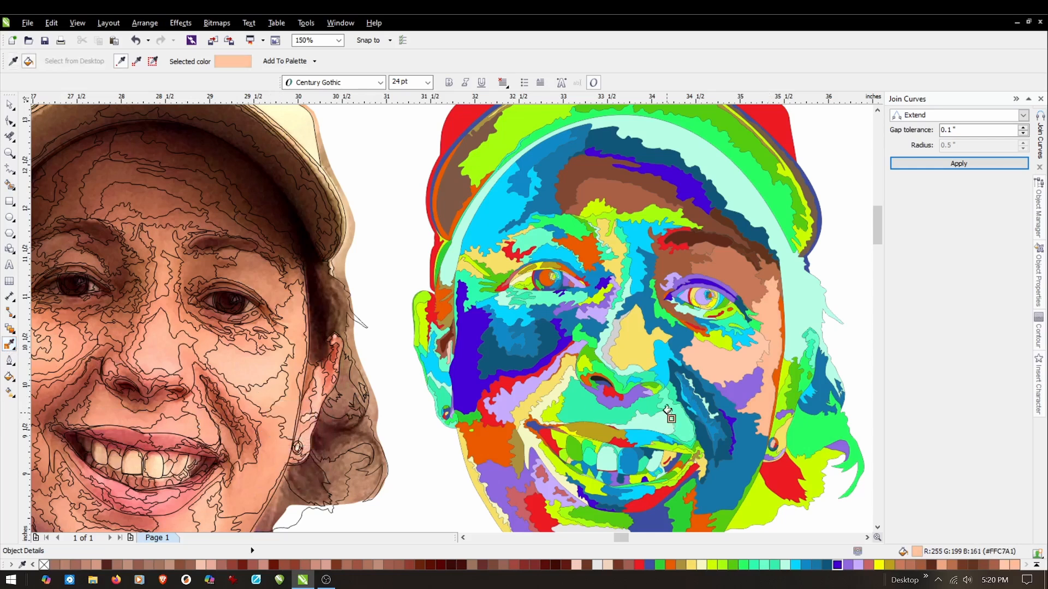
click(727, 394)
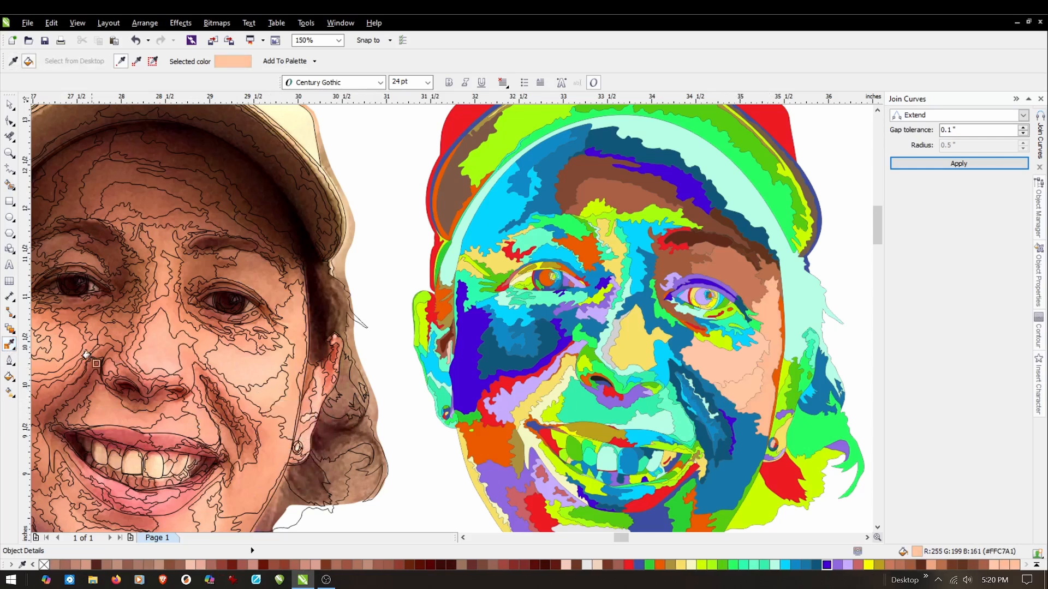
Fill the blue shape beside the nostril with sampled #FFA68D and the yellow nose shape with sampled #FFB8A1.
click(12, 346)
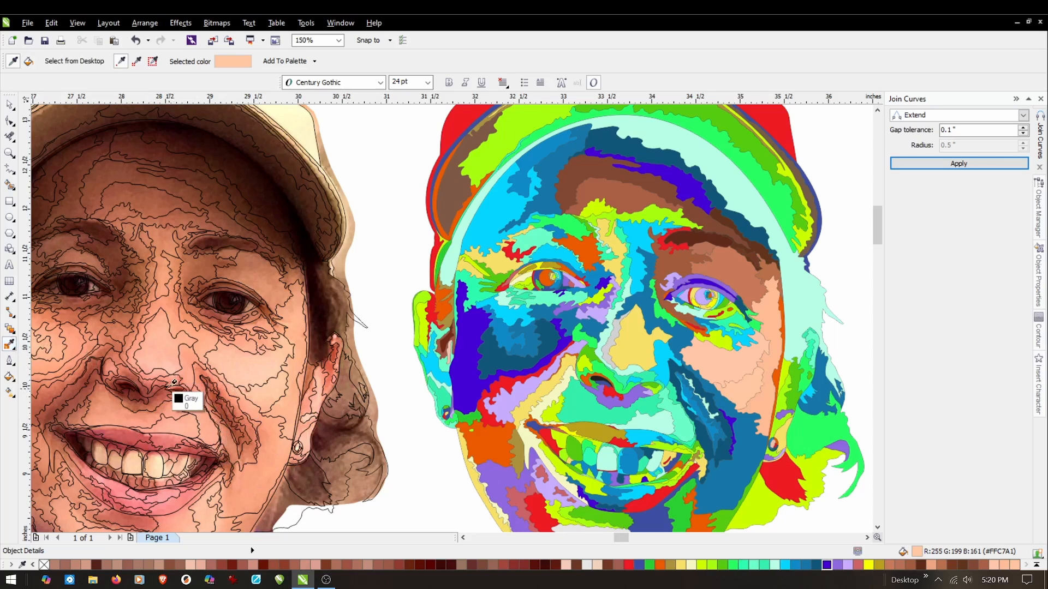
click(190, 370)
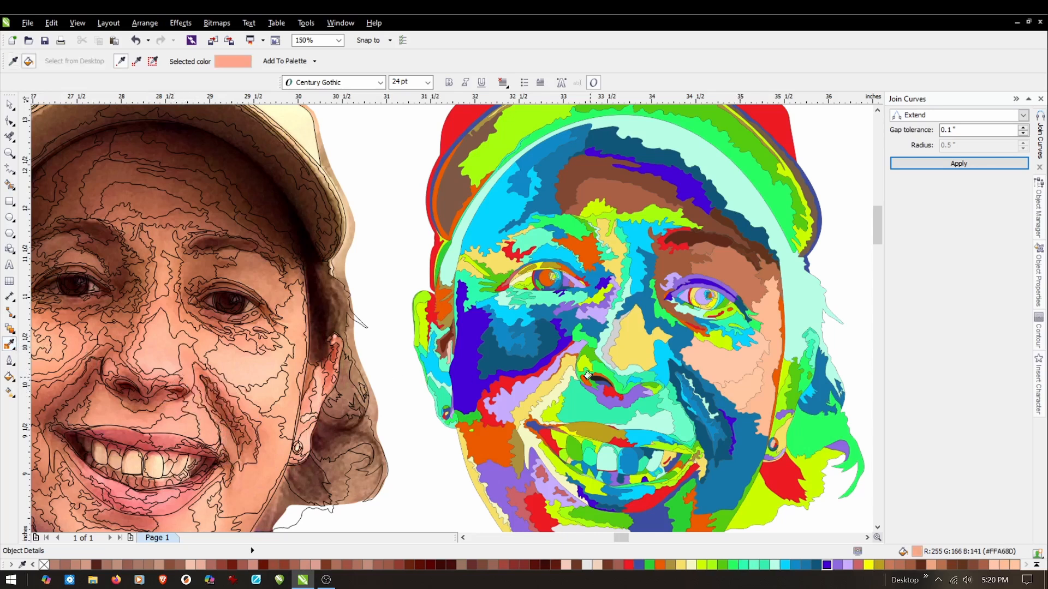
click(657, 352)
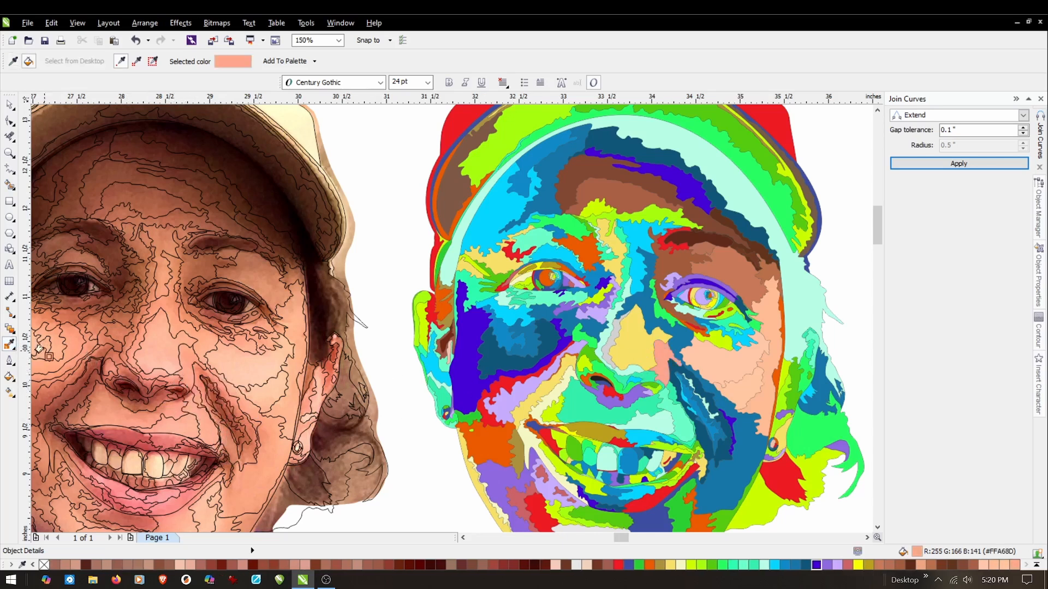
click(13, 347)
click(186, 371)
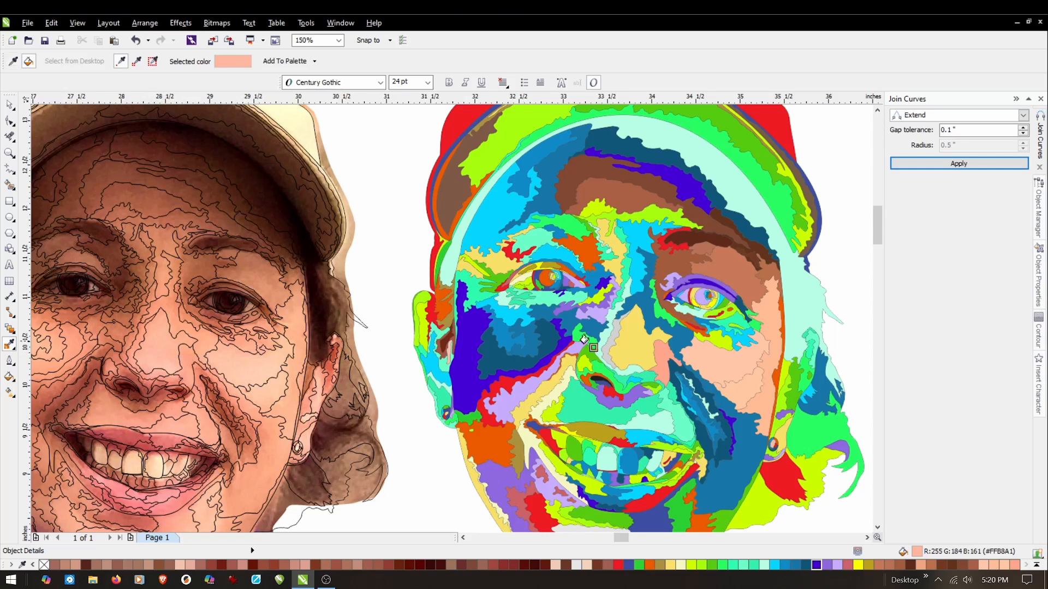
click(640, 337)
Sample #FFA188 from the photo's nose side and fill the narrow shape along that side of the portrait's nose with it.
click(11, 345)
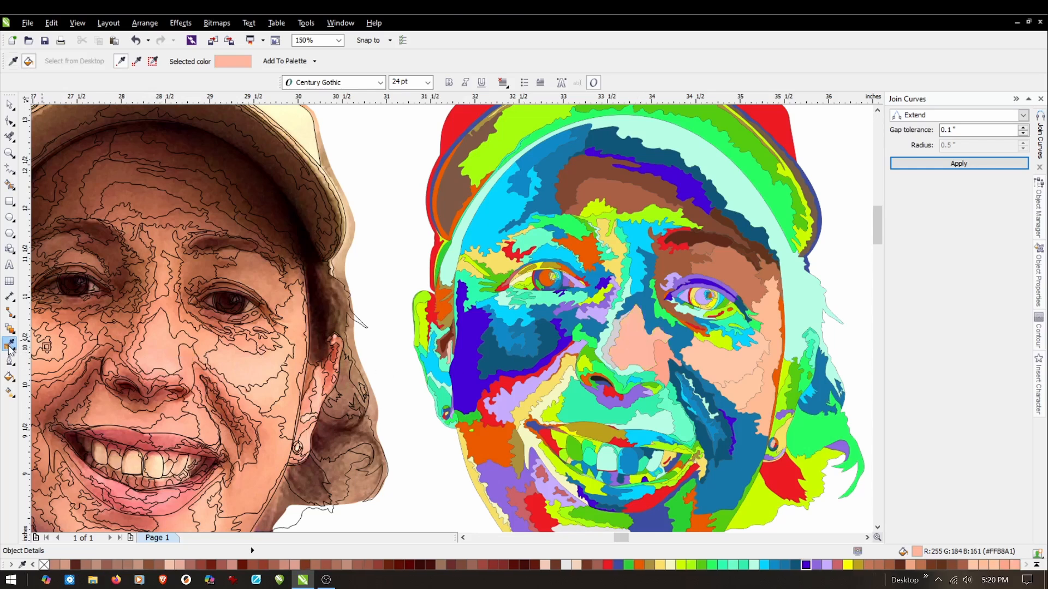
click(131, 344)
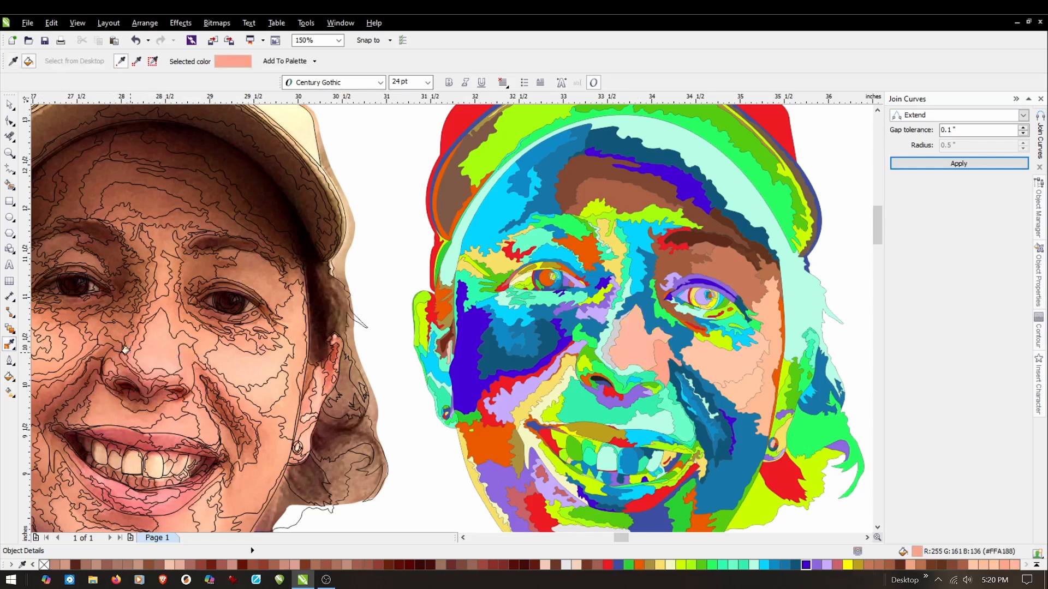
click(606, 339)
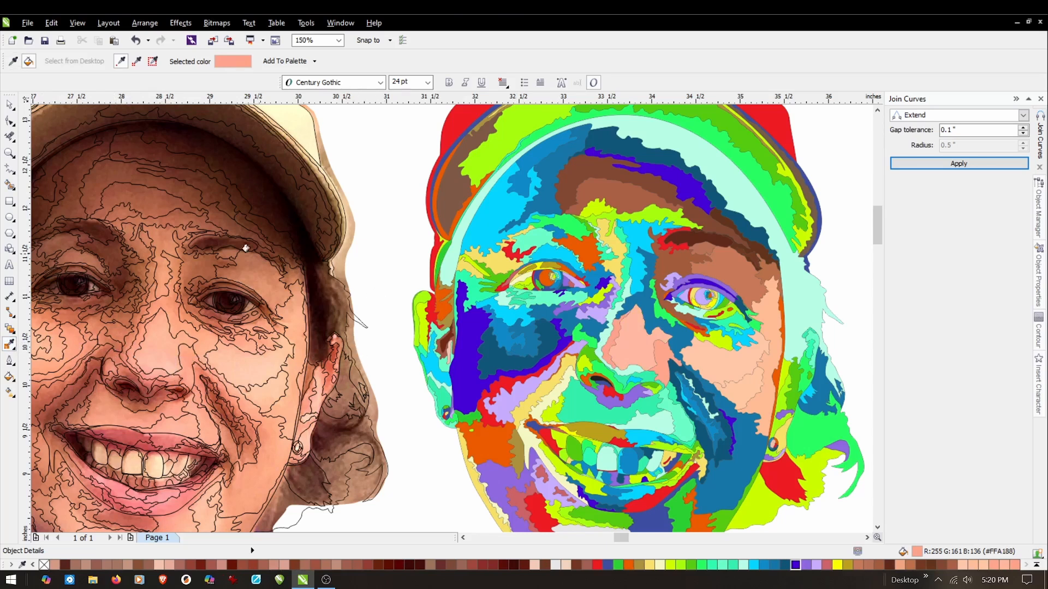
Select the whole coloured portrait to check how many objects it contains, and clear the selection.
click(10, 103)
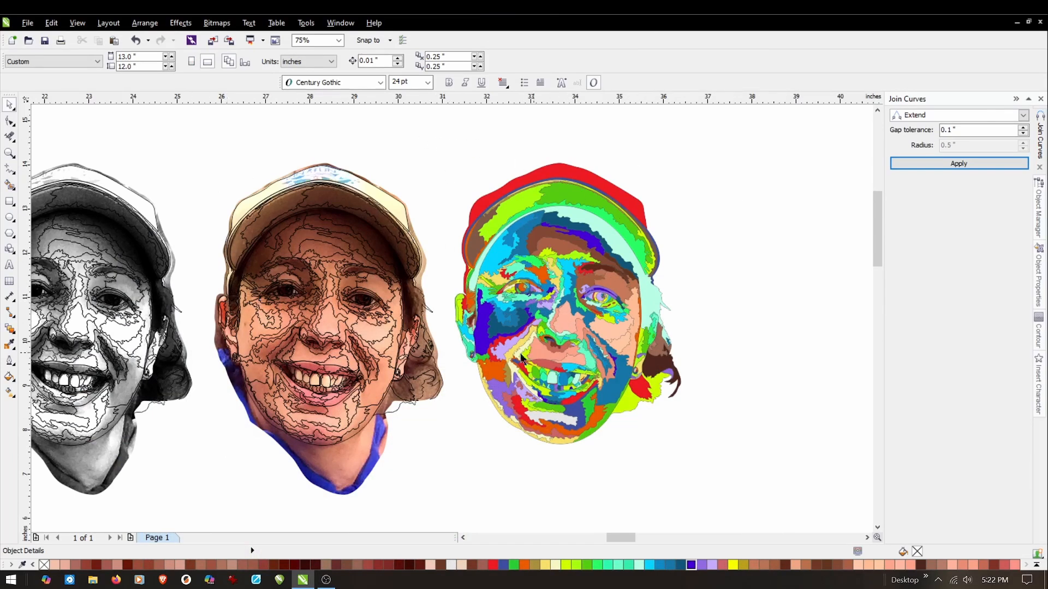
drag(450, 155, 767, 498)
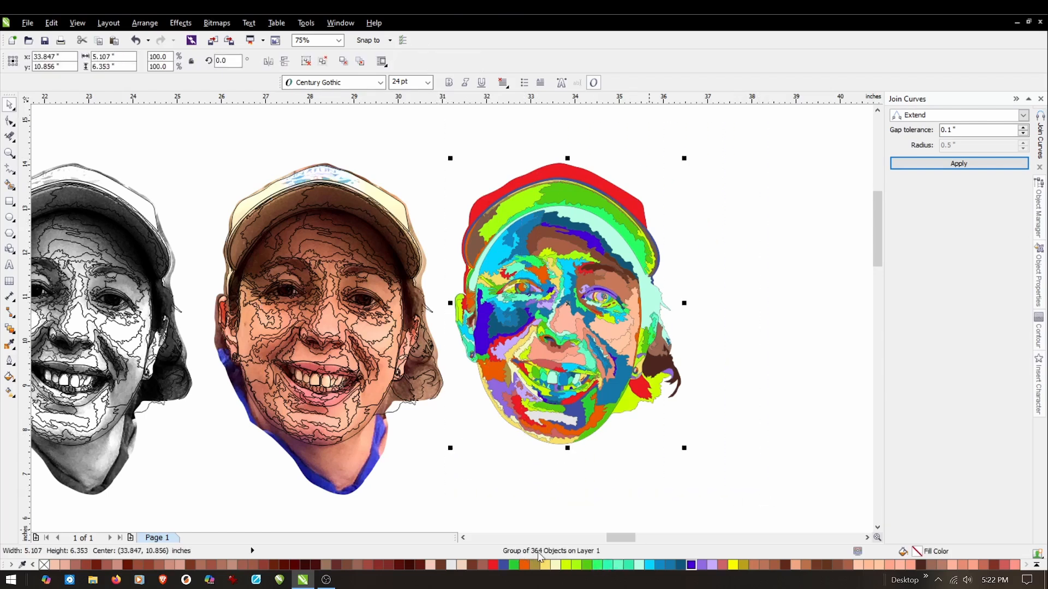
click(791, 450)
Move the colour photo with its tracing lines onto the coloured portrait and bring it to the front.
drag(183, 134, 455, 523)
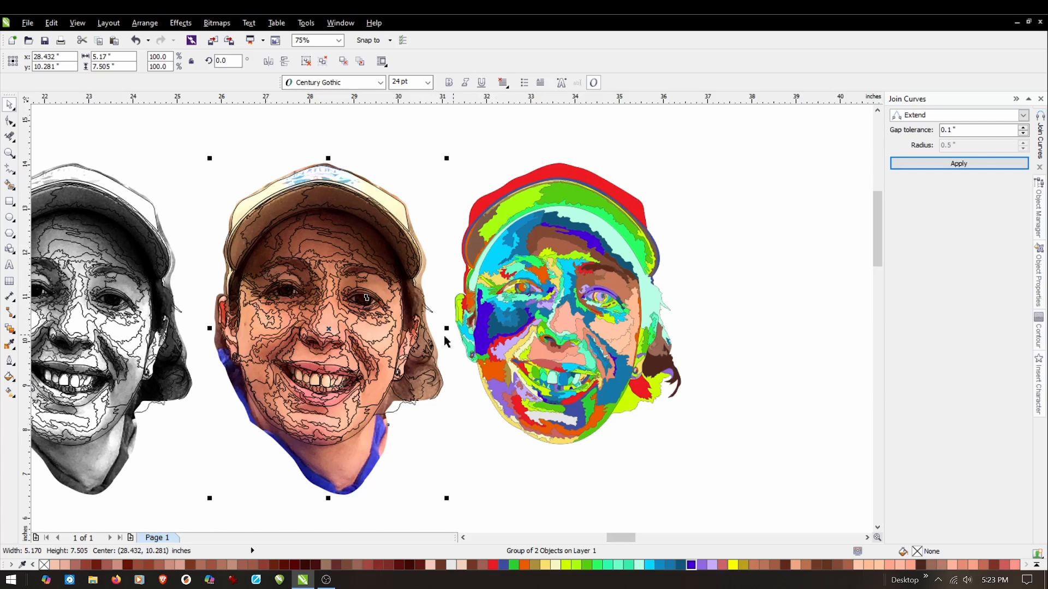
click(225, 440)
drag(273, 349, 526, 321)
scroll(480, 299, up, 2)
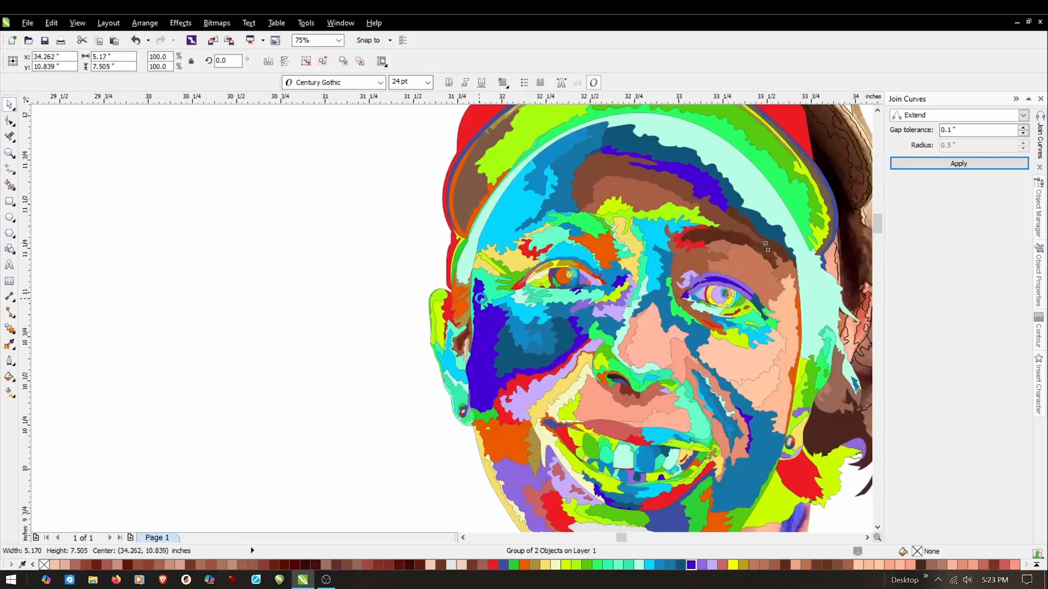
scroll(480, 299, up, 3)
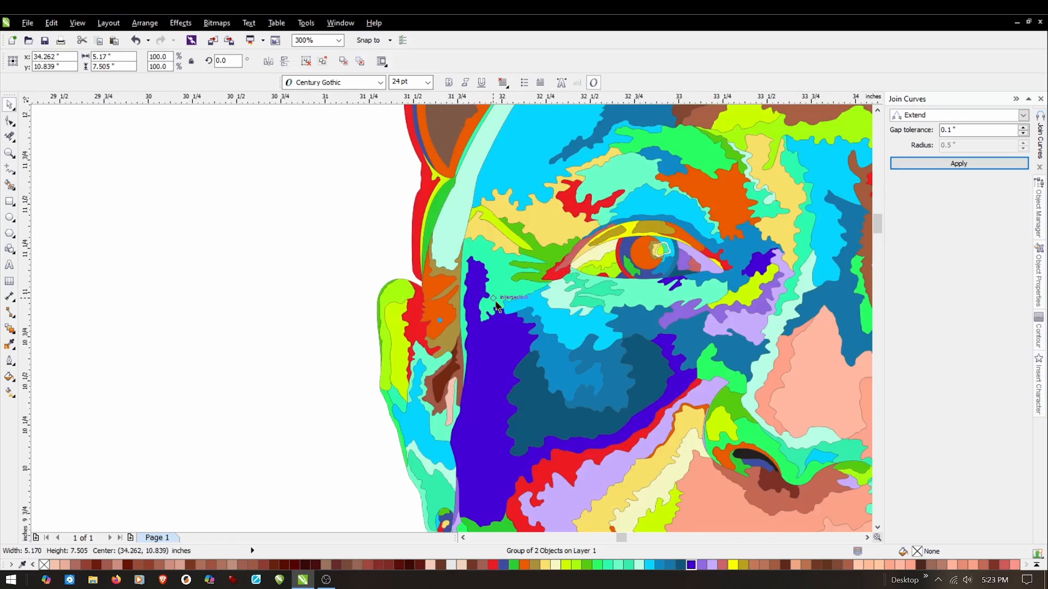
key(shift+Page_Up)
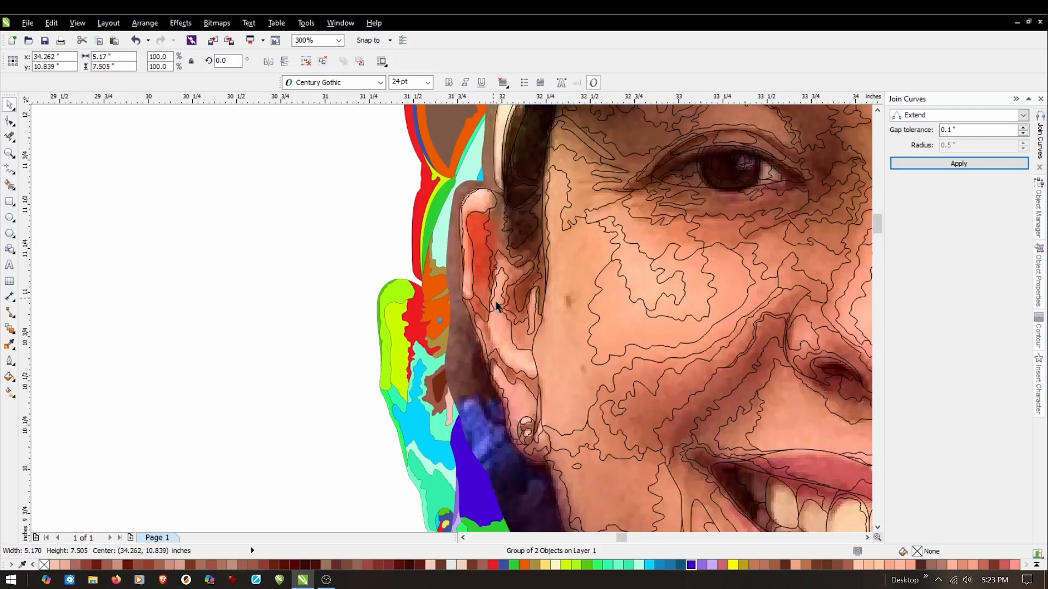
scroll(489, 234, down, 3)
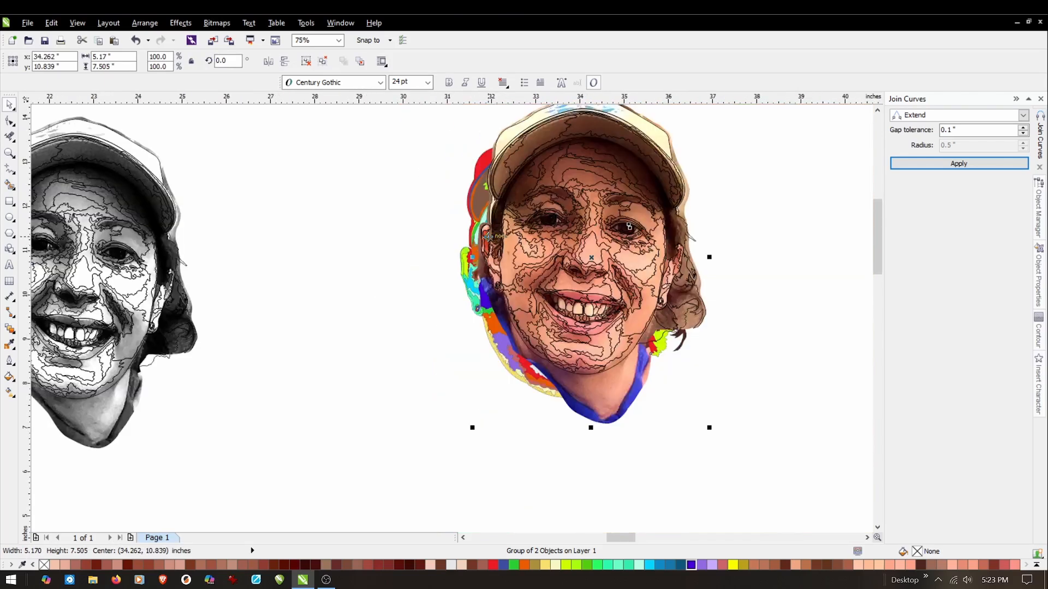
key(shift+Page_Down)
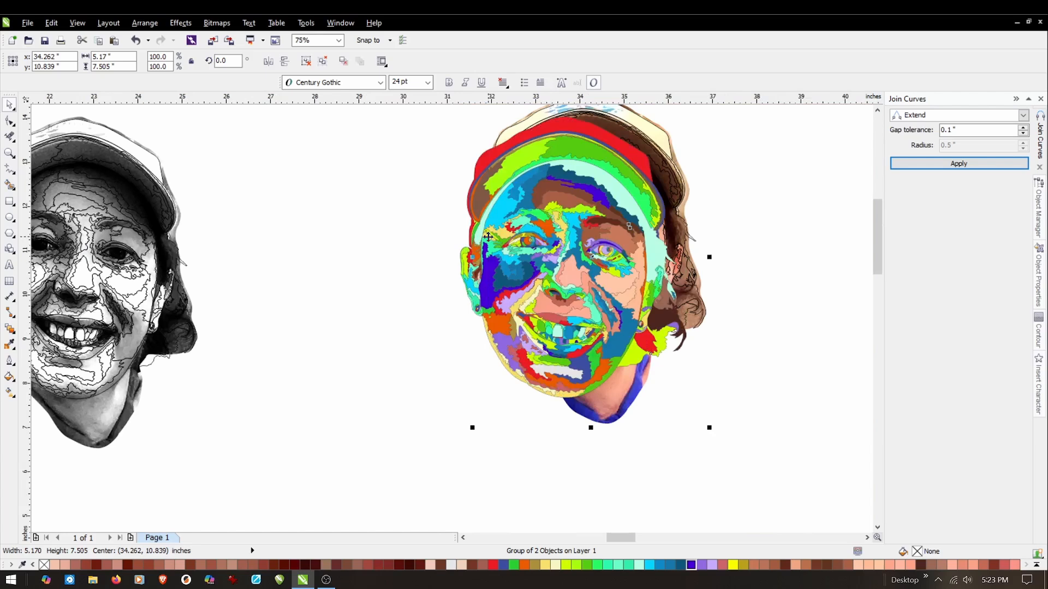
key(shift+Page_Up)
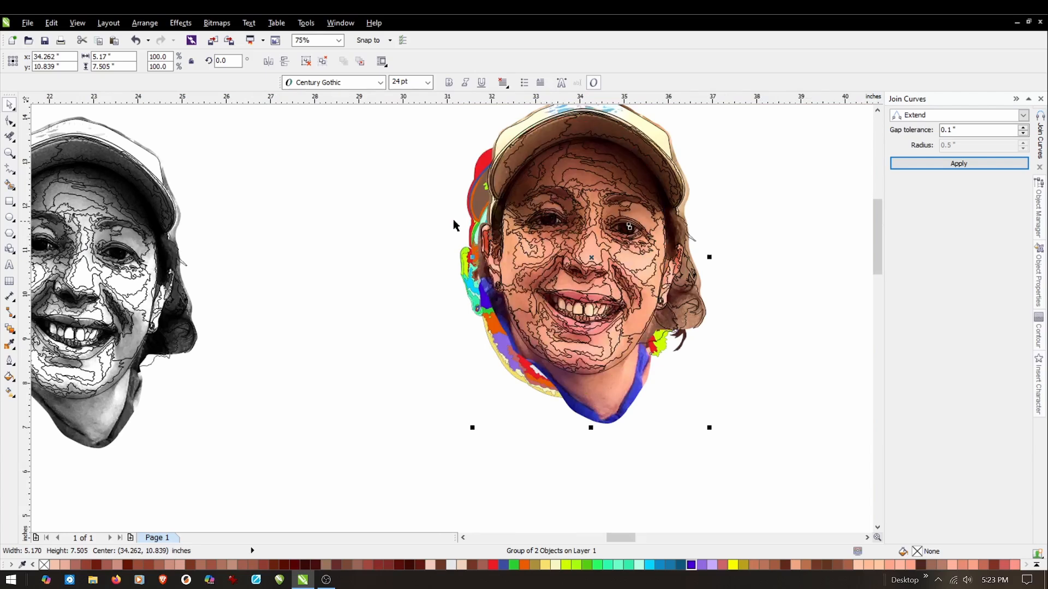
Shift the photo down to centre 34.152, 10.386 inches so its ear lies beside the portrait's ear, and deselect it.
scroll(500, 214, up, 3)
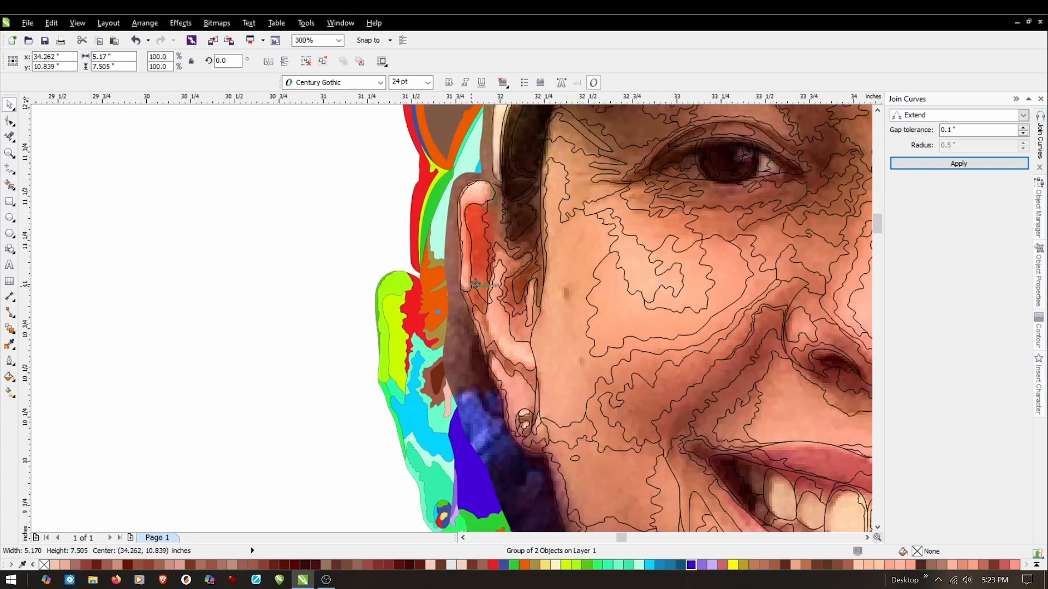
drag(548, 231, 529, 311)
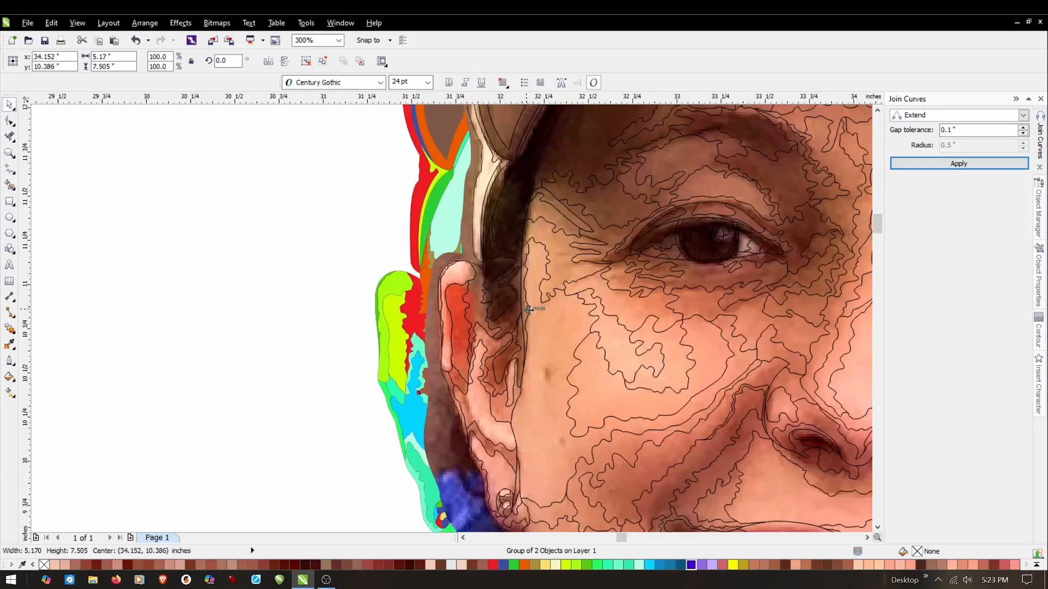
scroll(369, 340, up, 1)
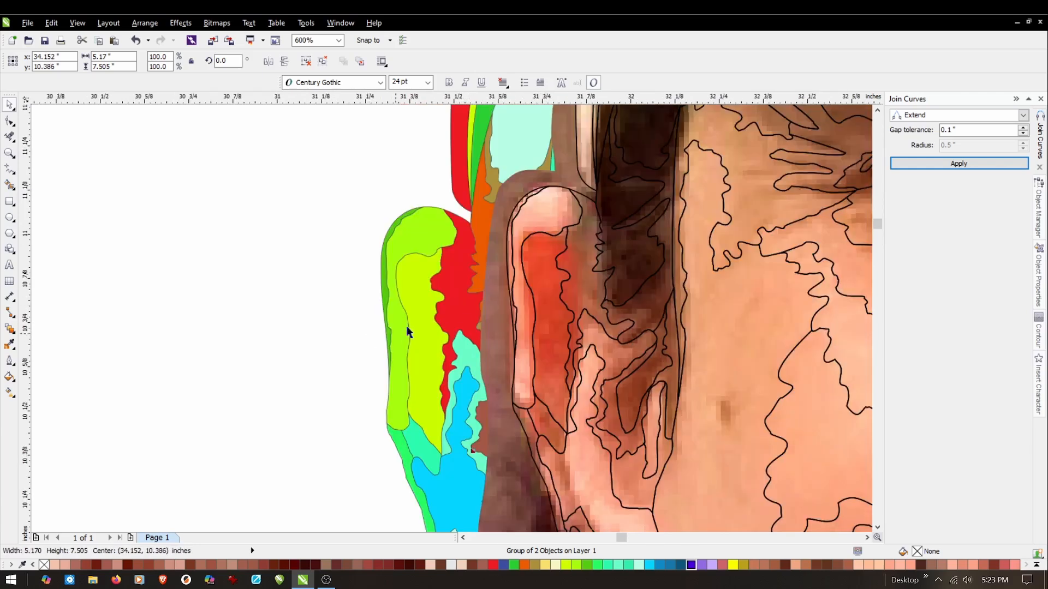
click(315, 322)
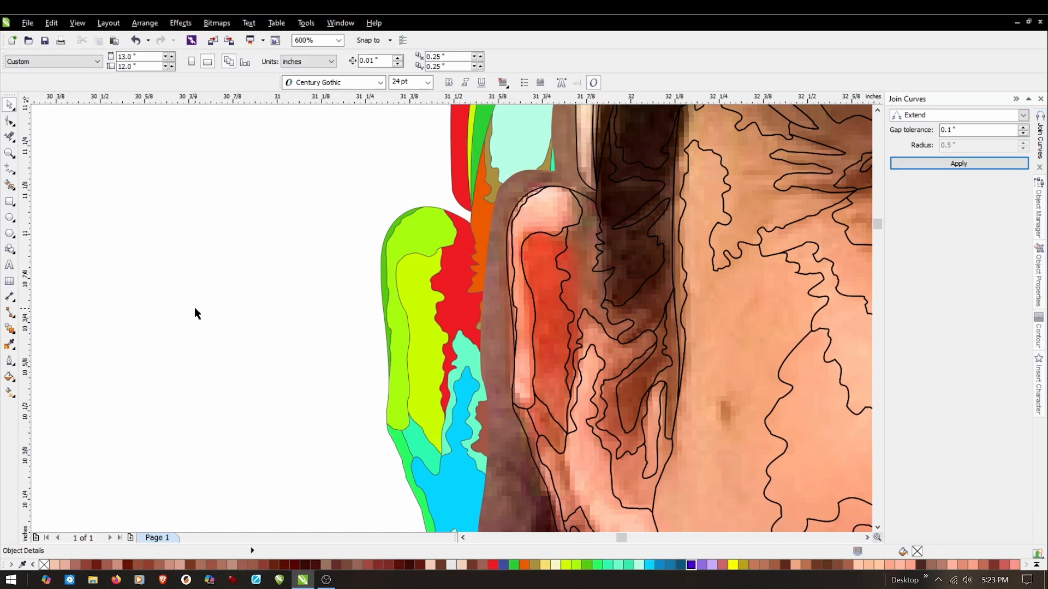
Fill the green outer rim of the ear with sampled #F19176 and the lime upper ear shape with sampled #FFB9A2.
click(10, 344)
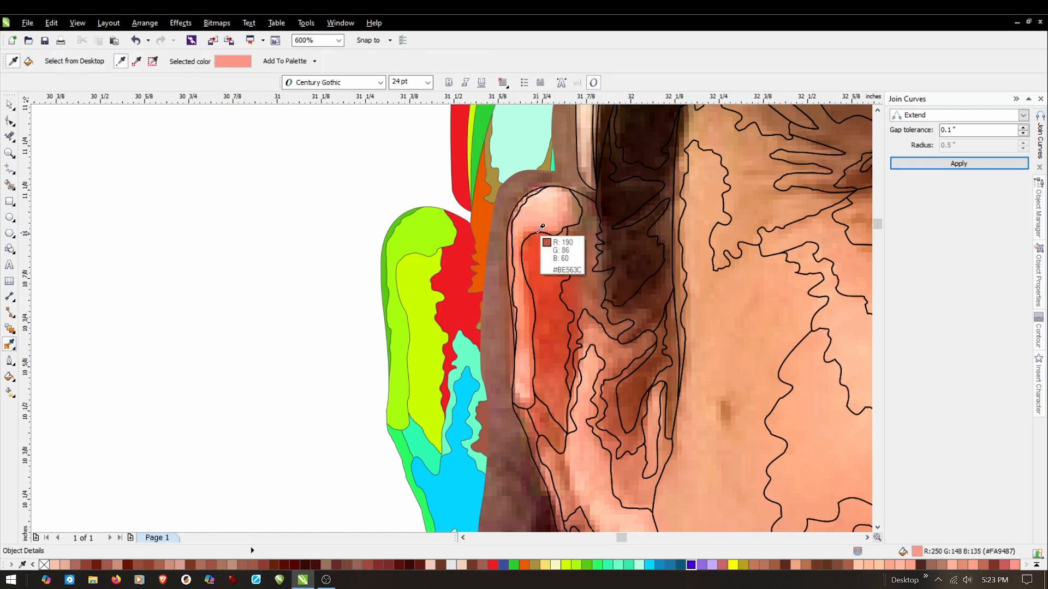
scroll(546, 240, up, 1)
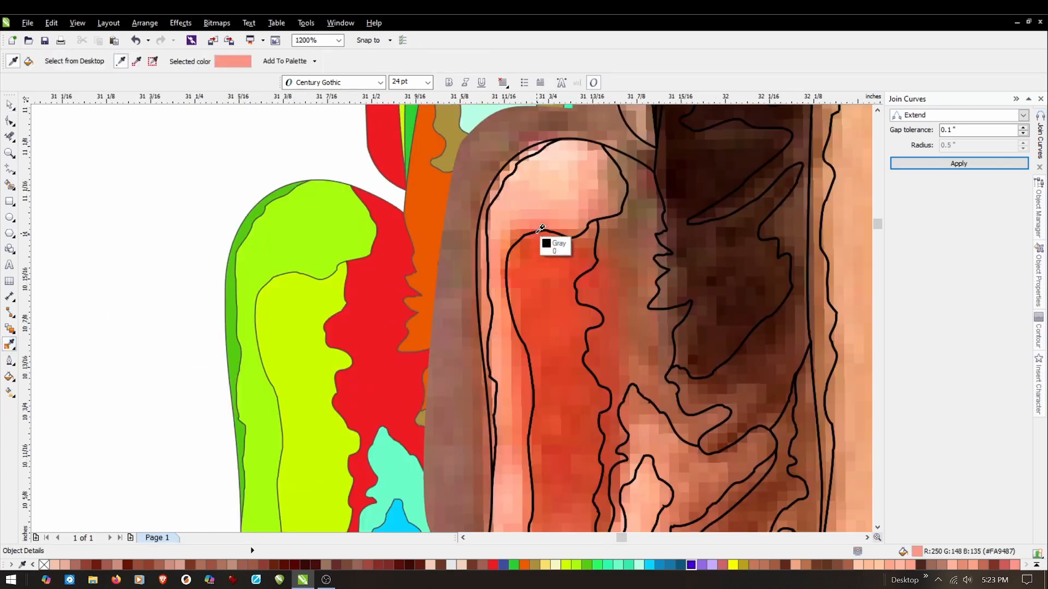
click(492, 264)
click(230, 299)
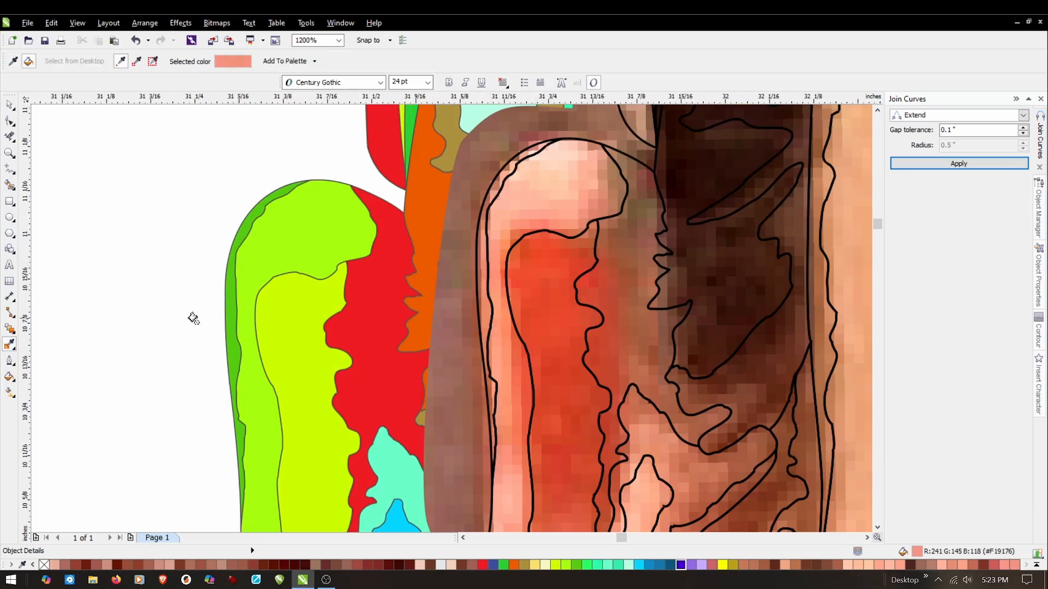
click(10, 346)
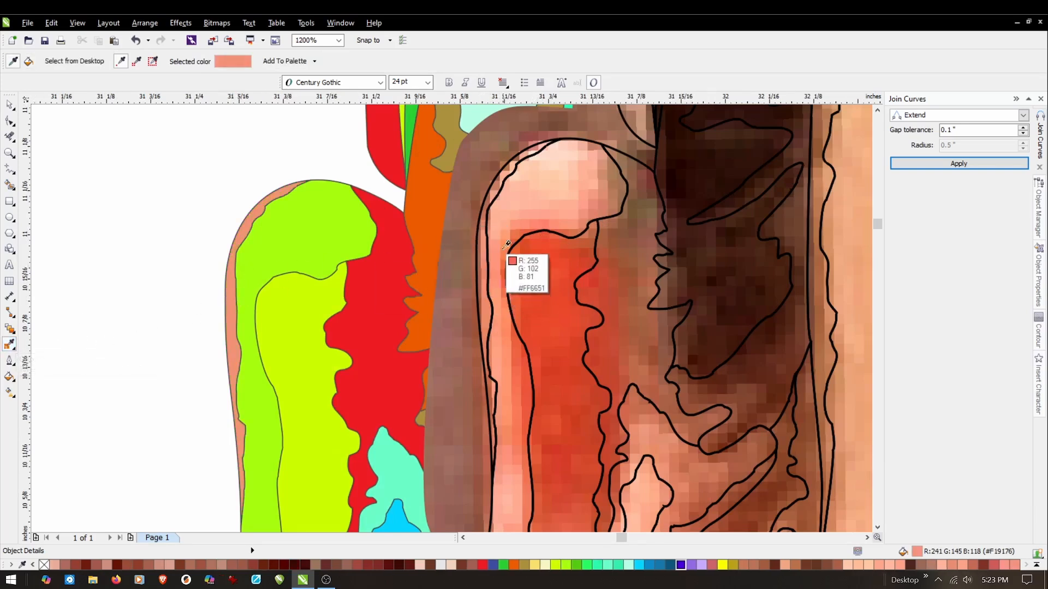
click(525, 205)
click(269, 238)
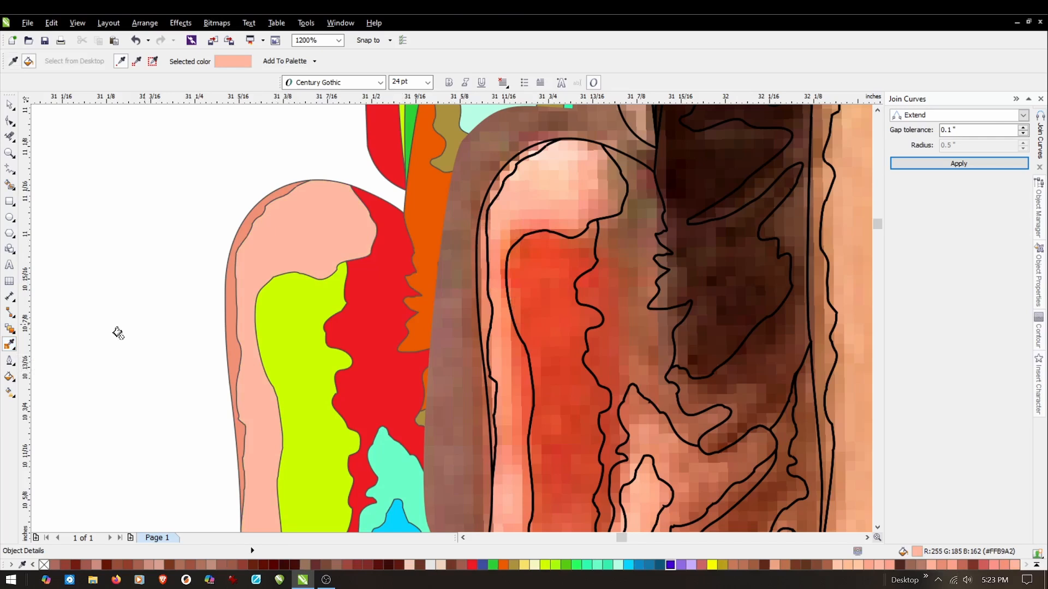
Fill the yellow inner-ear shape with sampled #F14A2A and the red ear shape beside it with sampled #9F5837.
click(10, 345)
click(541, 267)
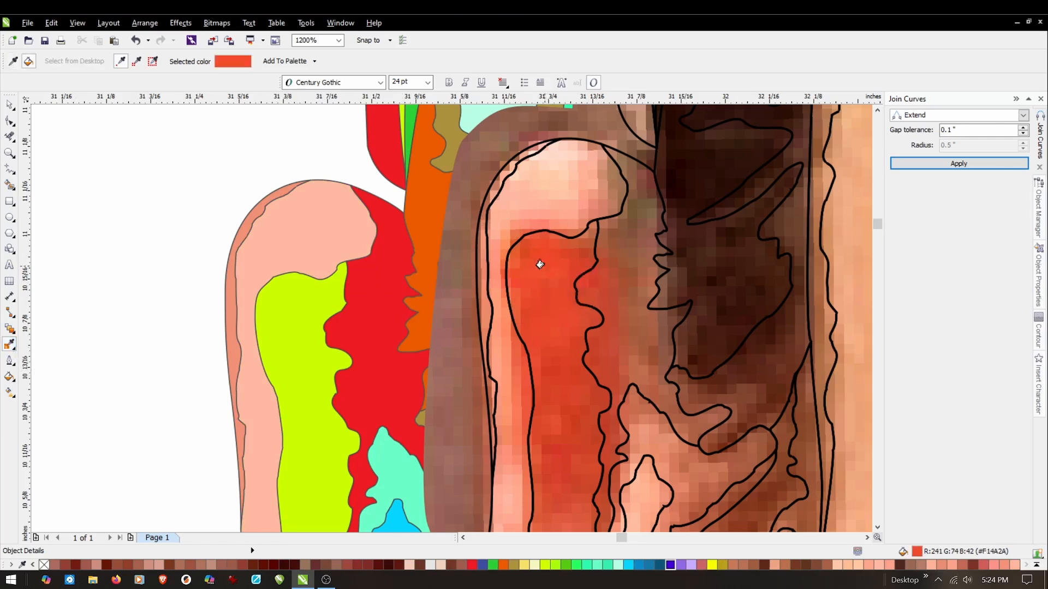
click(271, 297)
click(10, 346)
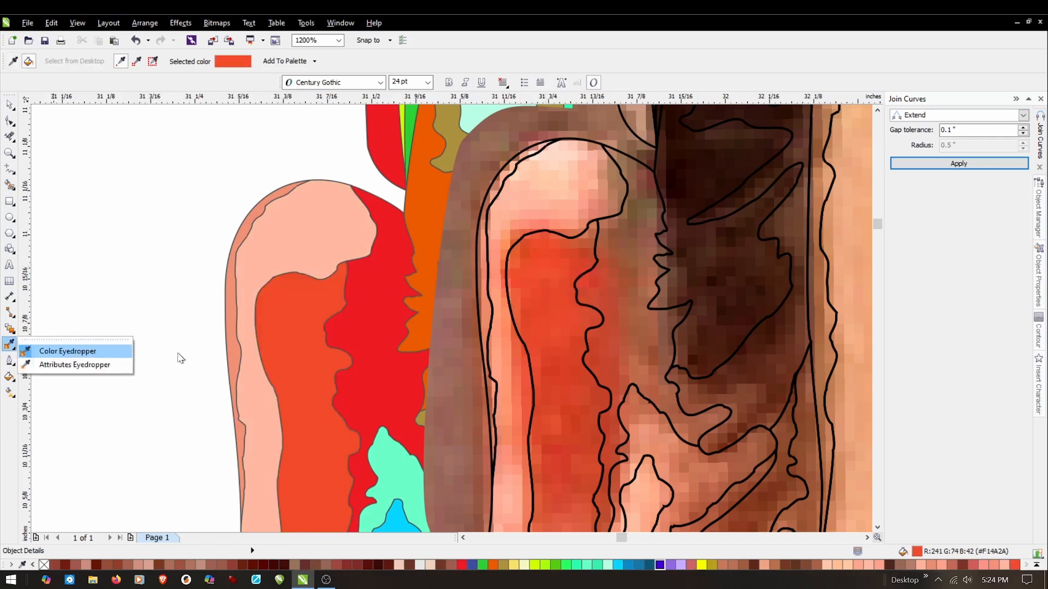
click(60, 351)
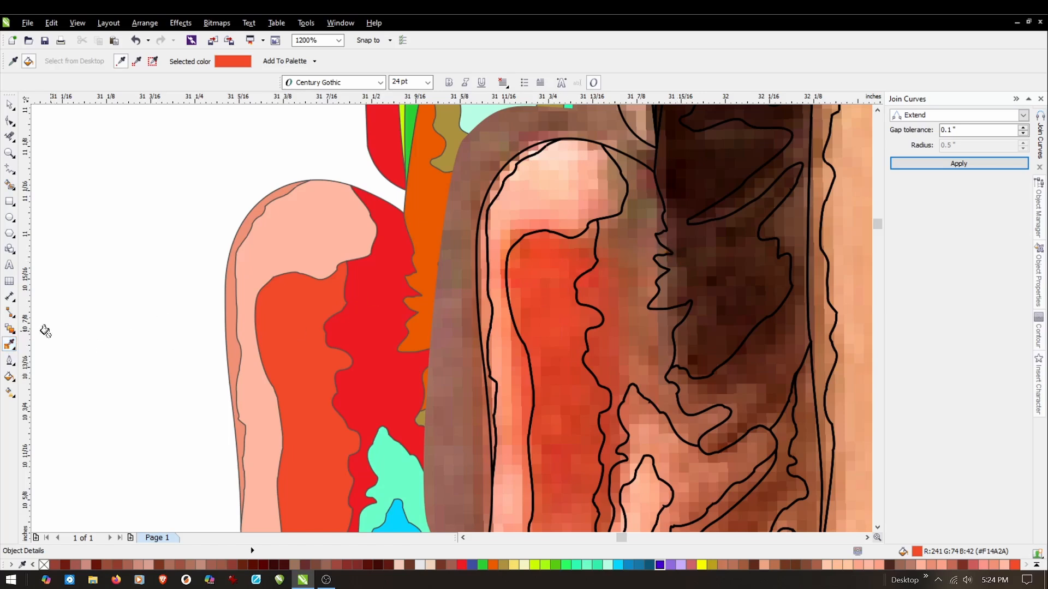
click(11, 346)
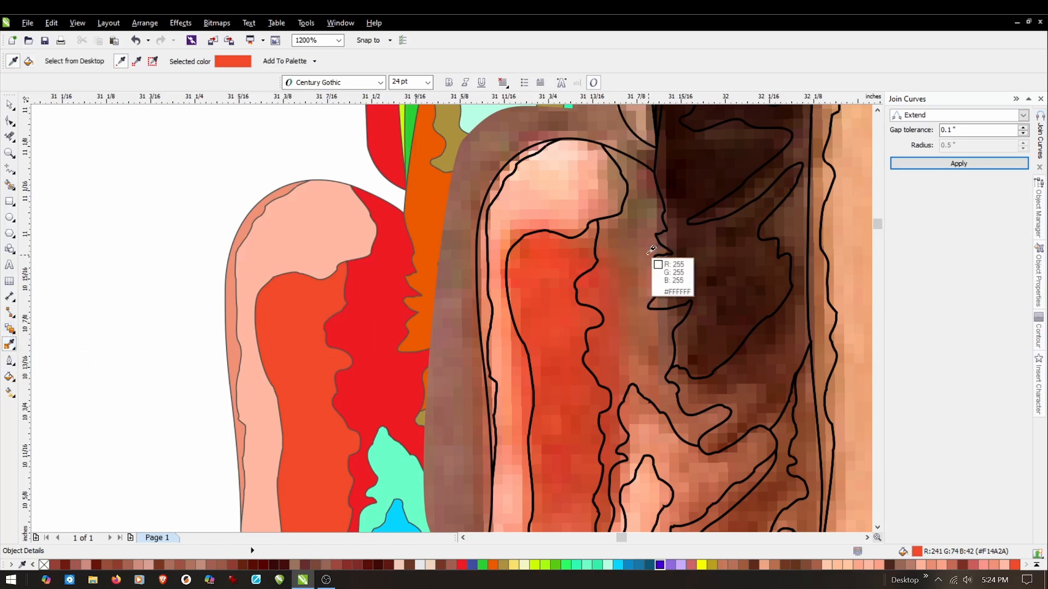
click(627, 270)
click(375, 298)
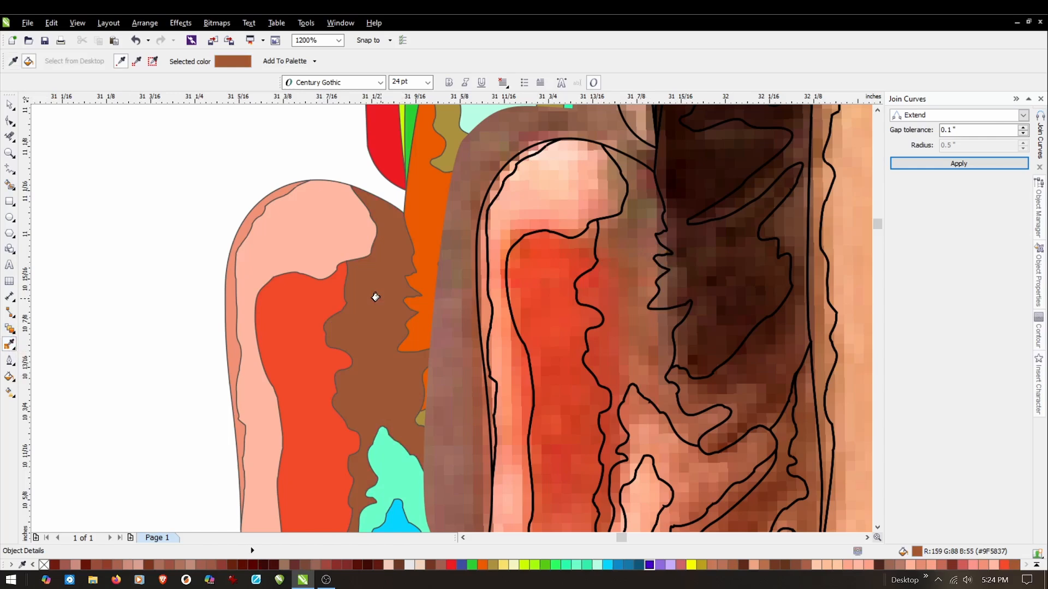
Sample #D8A88D from the photo's cap edge and fill the red cap shape above the ear with it.
click(18, 346)
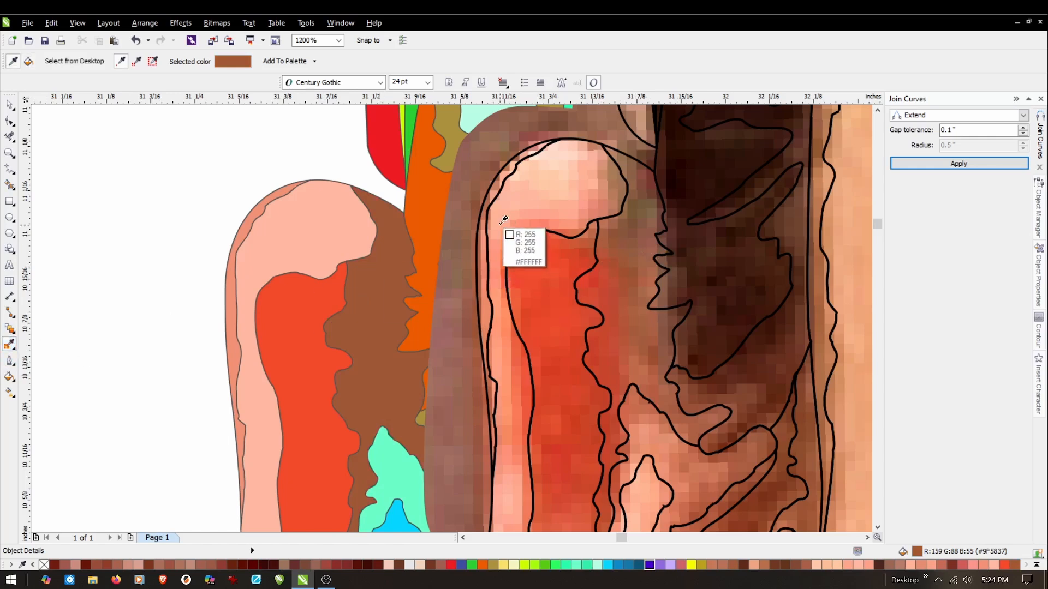
scroll(593, 323, down, 1)
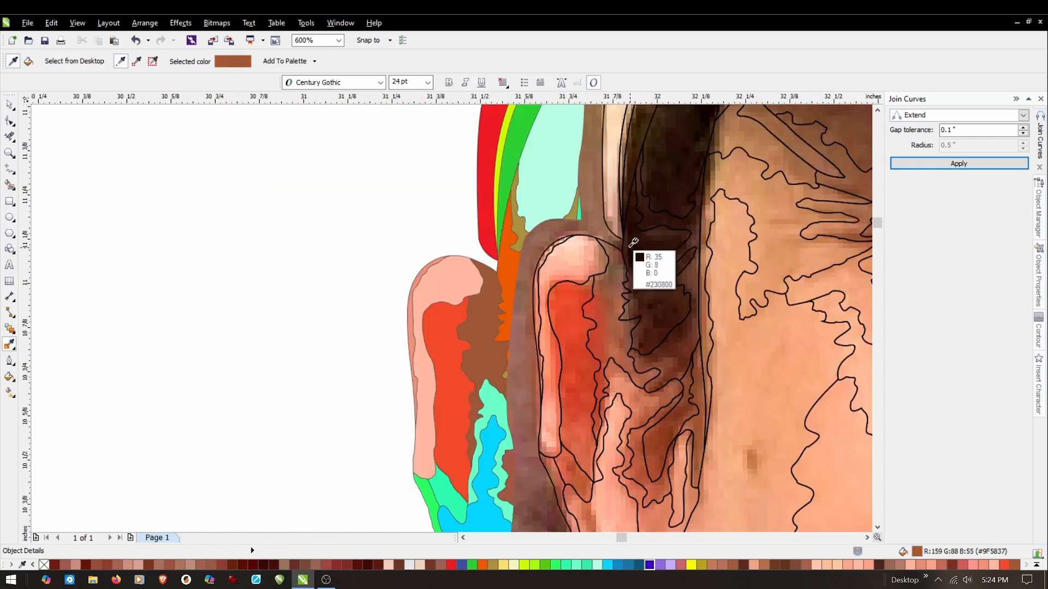
click(618, 196)
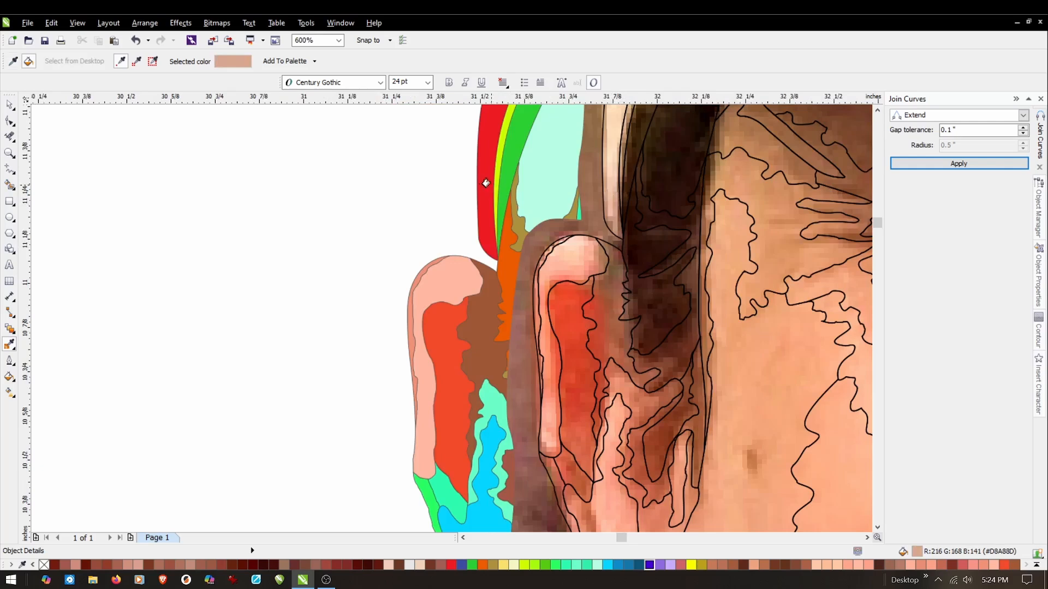
click(485, 181)
Sample a dark hair tone from the photo just beneath the cap's edge above the ear.
click(9, 344)
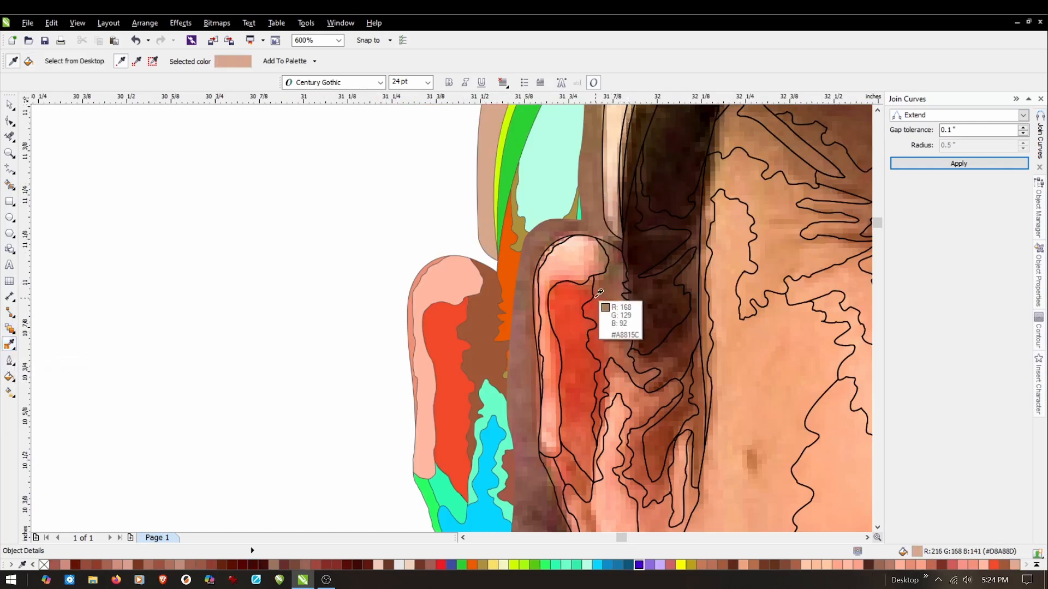
scroll(620, 322, down, 1)
scroll(629, 188, down, 1)
scroll(629, 186, up, 1)
scroll(590, 343, up, 1)
click(627, 234)
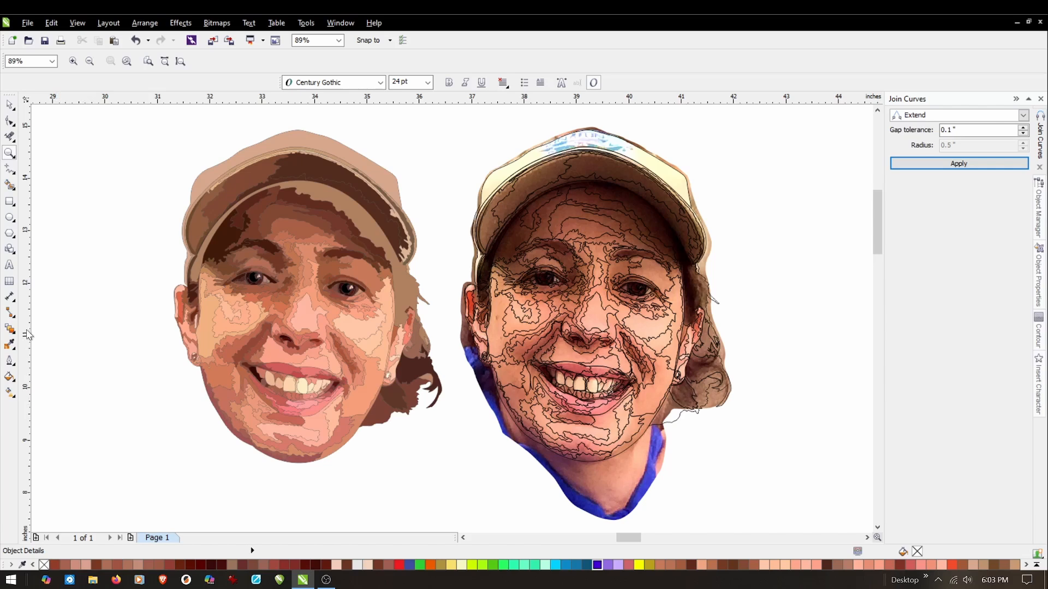
Sample #2C0C02 from the photo's dark hair under the cap and fill the portrait's hair shape beside the face with it.
click(9, 344)
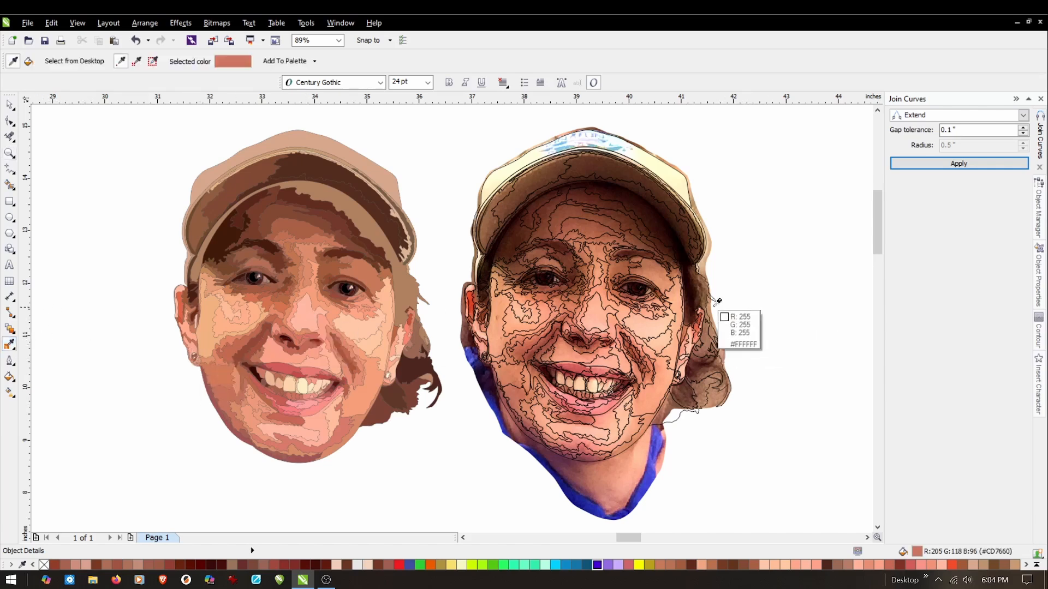
click(697, 287)
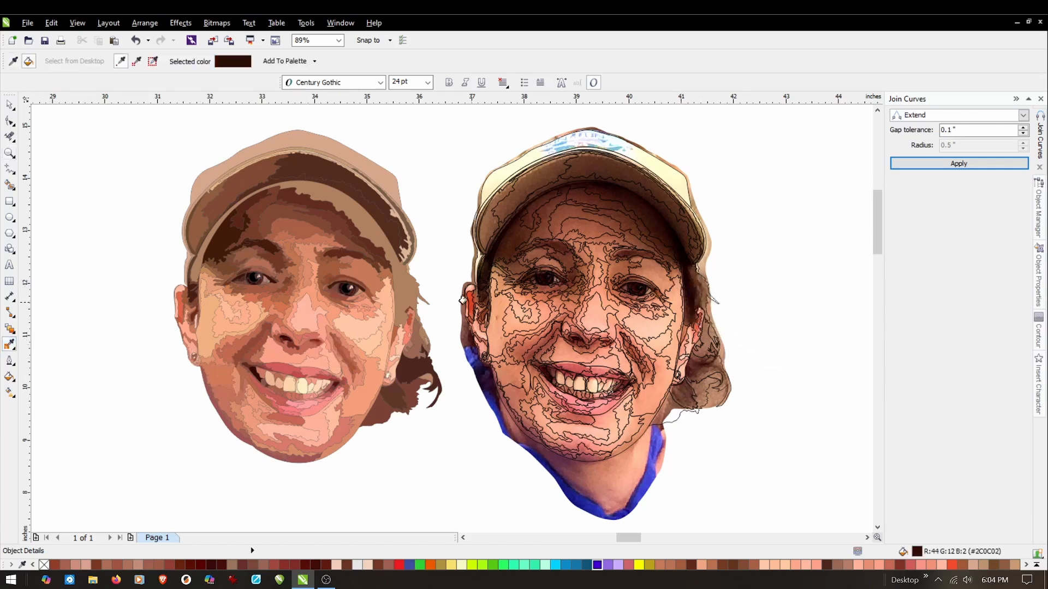
click(405, 281)
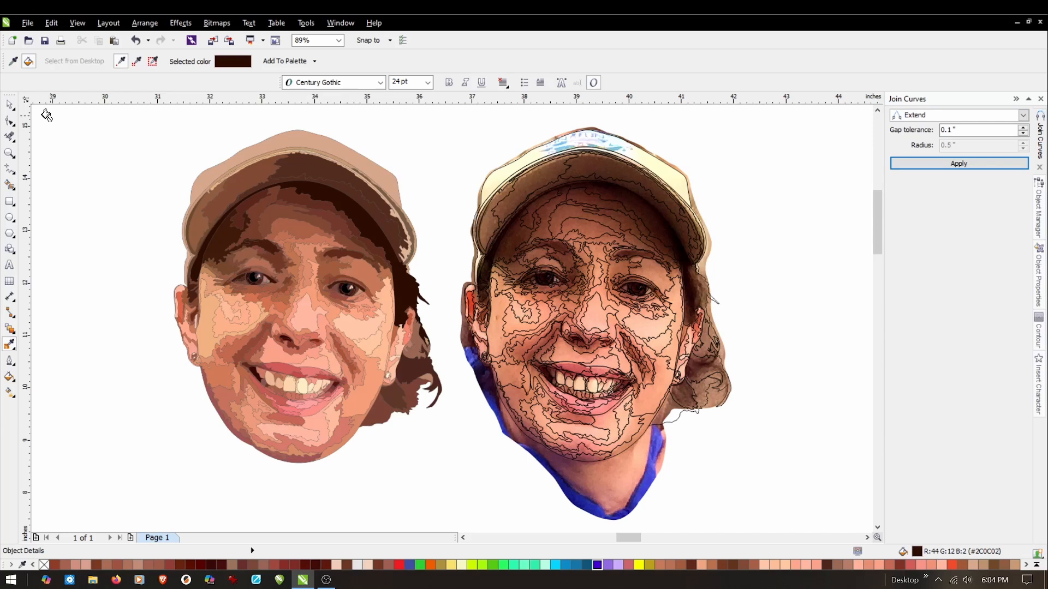
key(space)
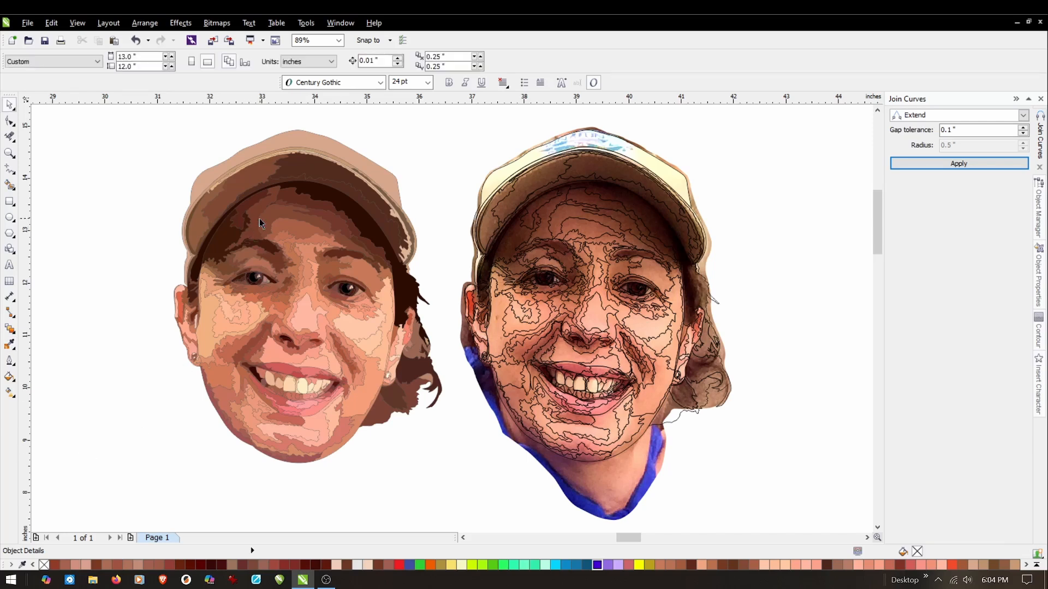
click(281, 235)
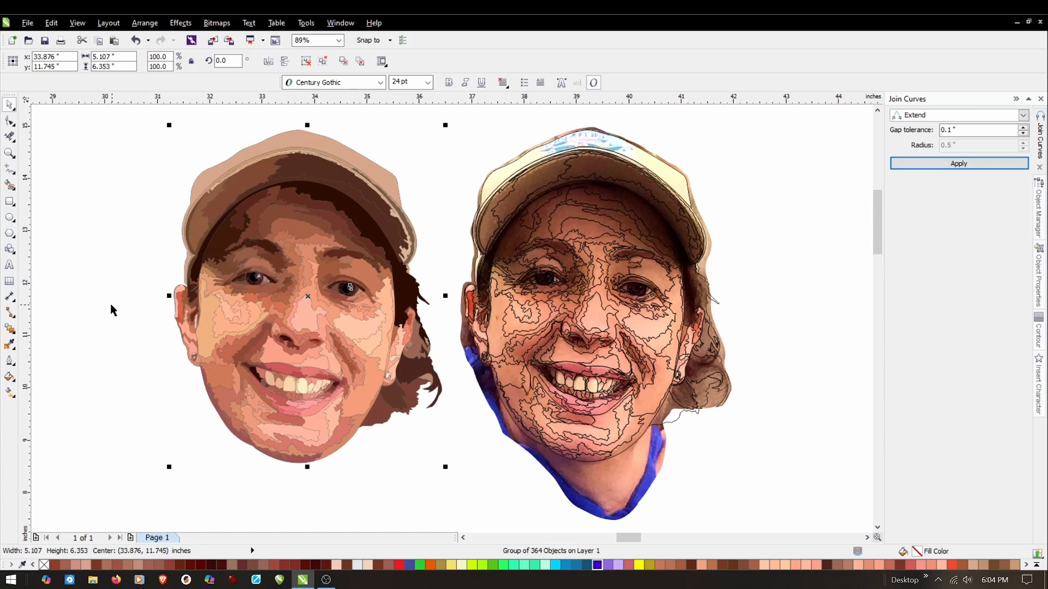
click(131, 282)
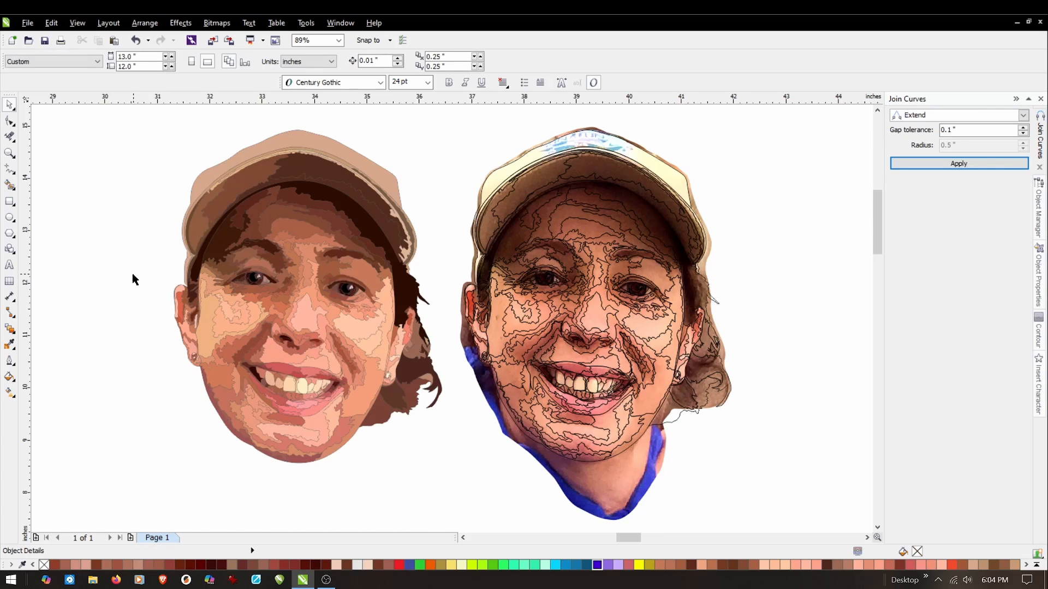
click(238, 308)
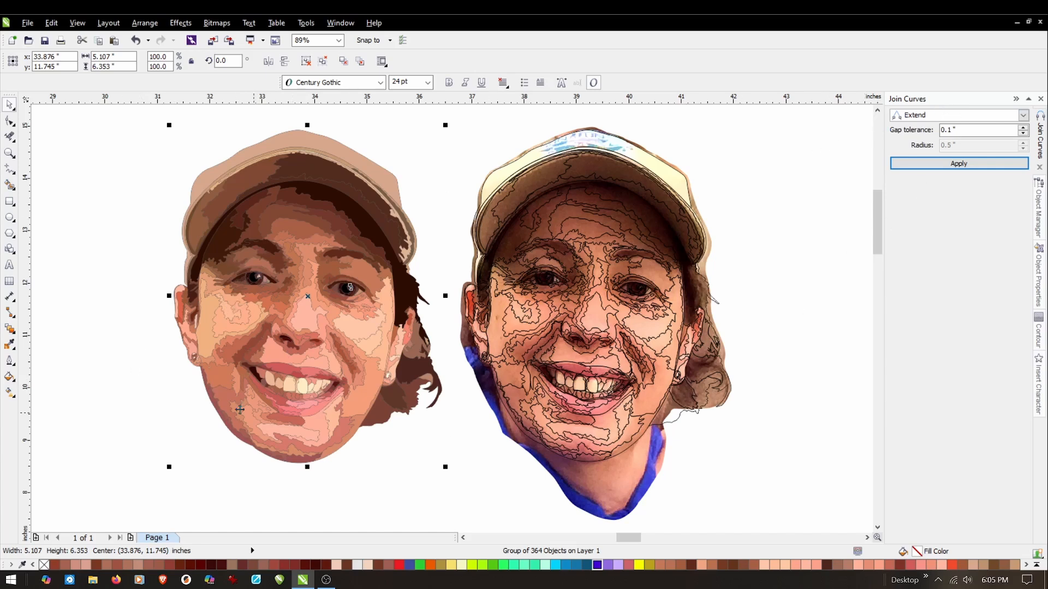
click(110, 389)
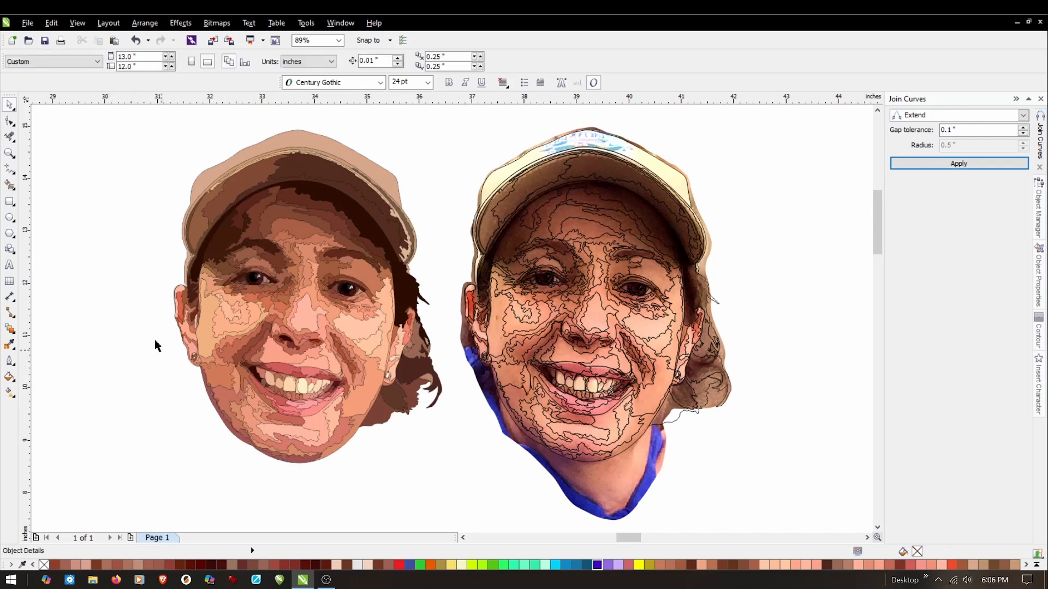
Try a lighter grey outline colour on the whole portrait group and undo it.
drag(123, 118, 447, 473)
click(9, 361)
click(65, 382)
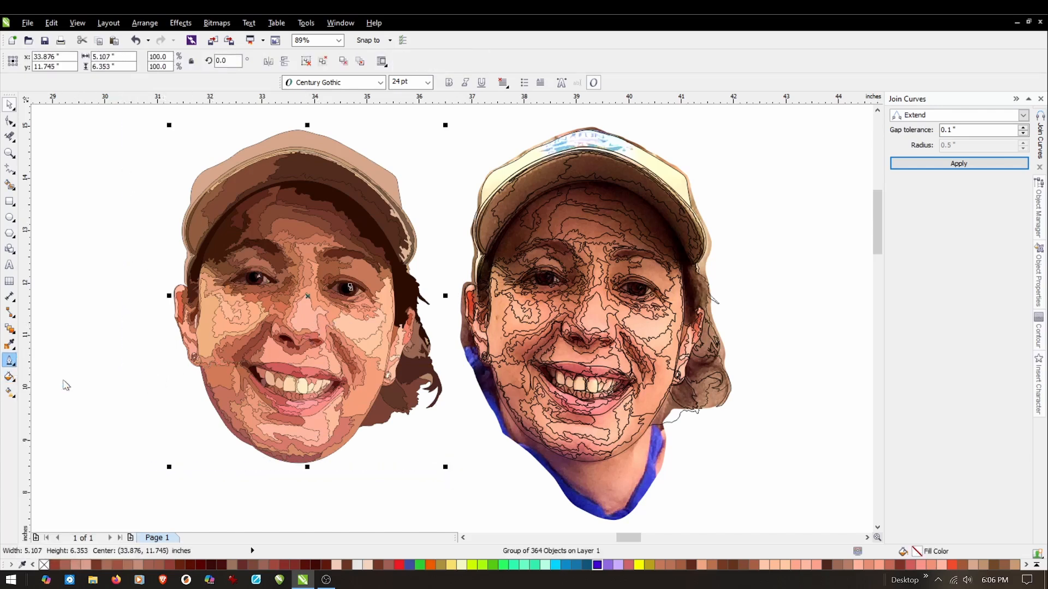
drag(464, 373, 494, 196)
click(533, 389)
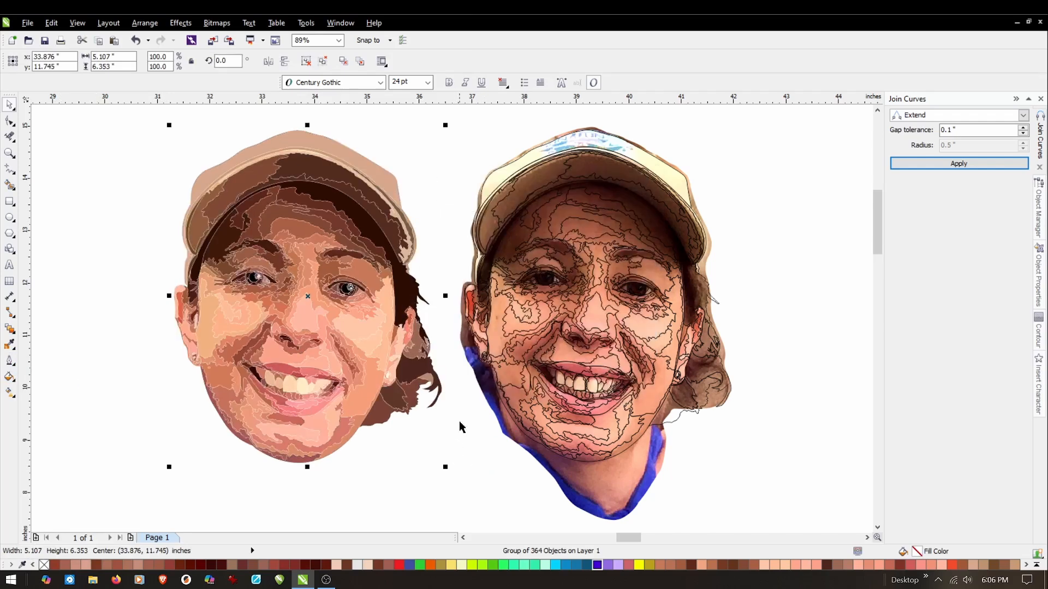
click(136, 41)
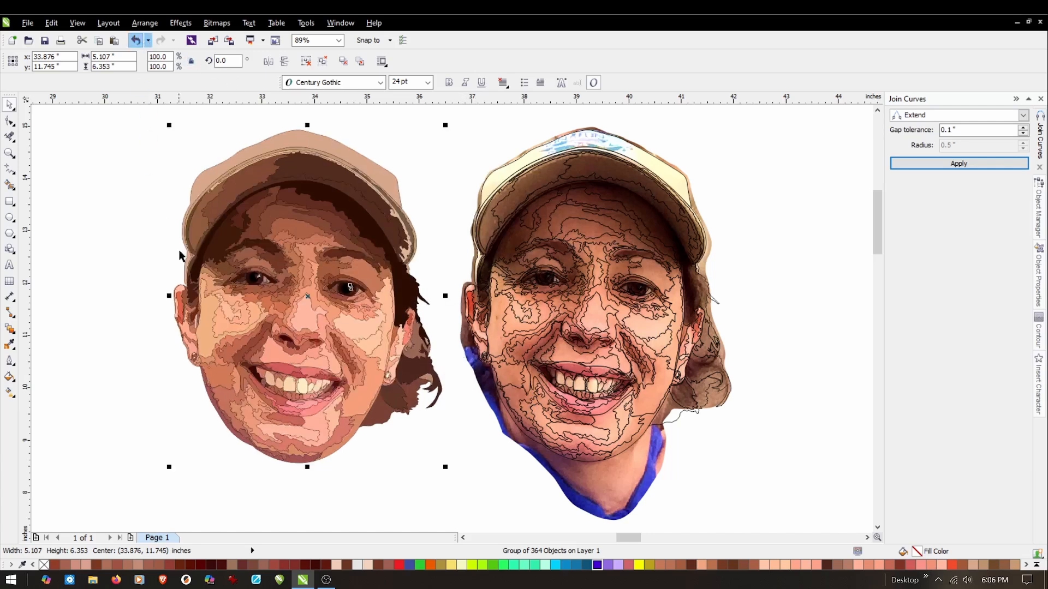
Remove the outlines from the portrait group and deselect it.
click(8, 363)
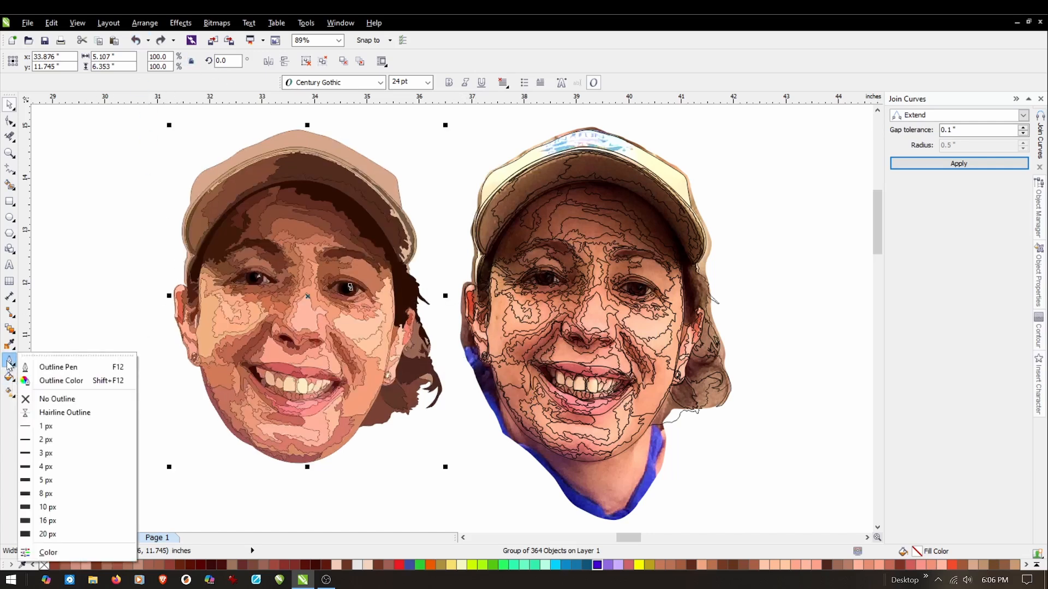
click(56, 401)
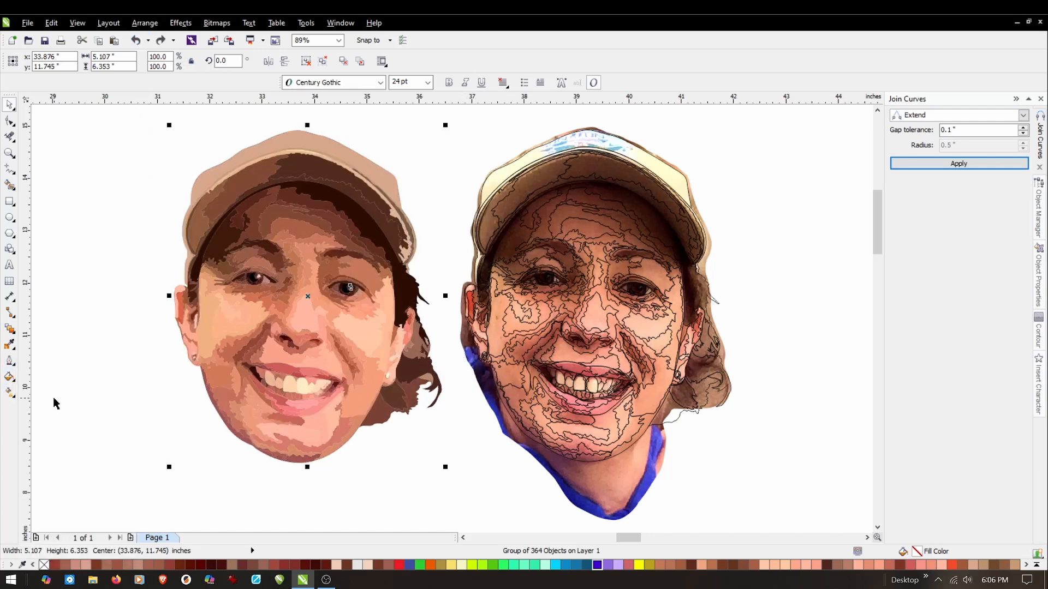
click(86, 408)
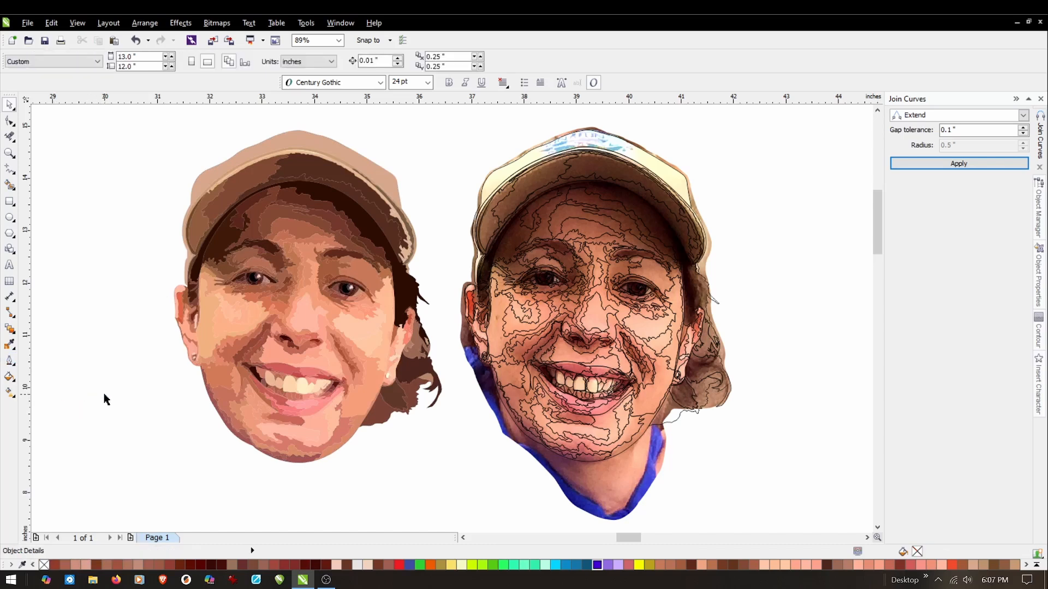
scroll(372, 336, down, 2)
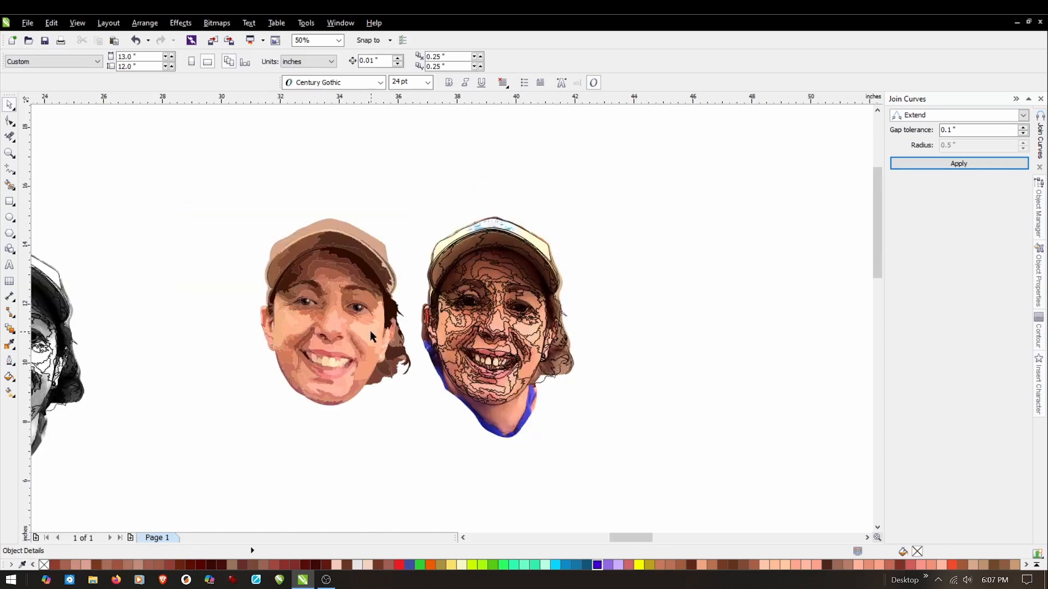
Set the portrait group's outline colour to grayscale level 87 (#6D6D6D).
click(313, 339)
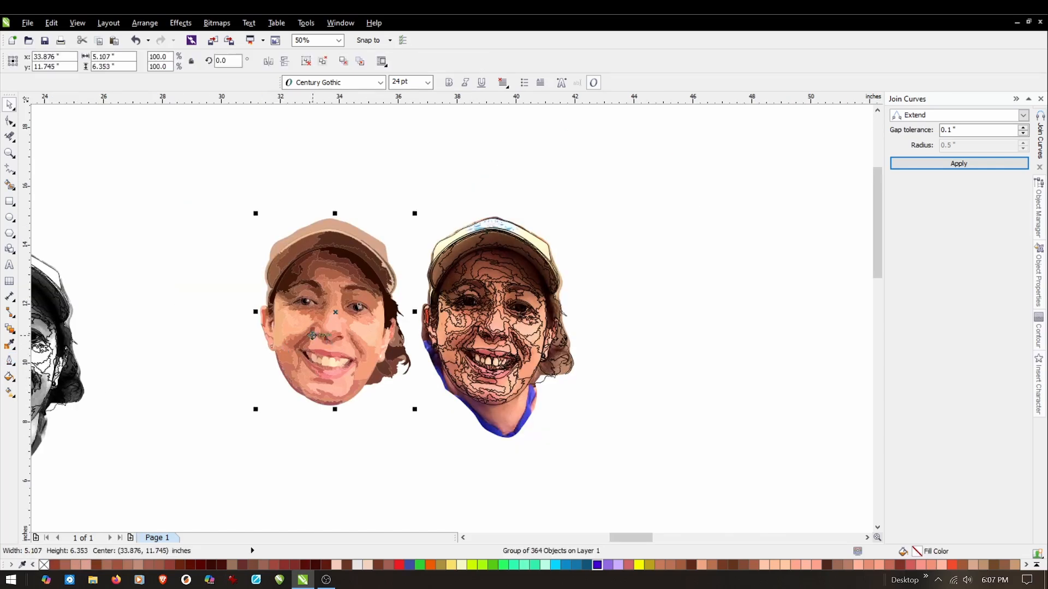
click(10, 362)
click(73, 380)
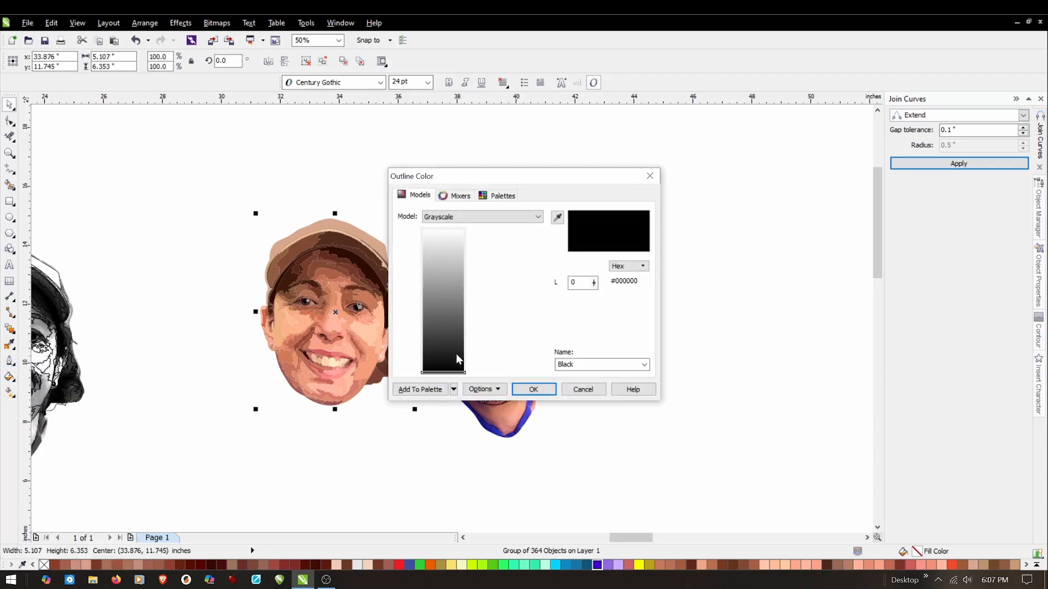
drag(462, 374, 502, 316)
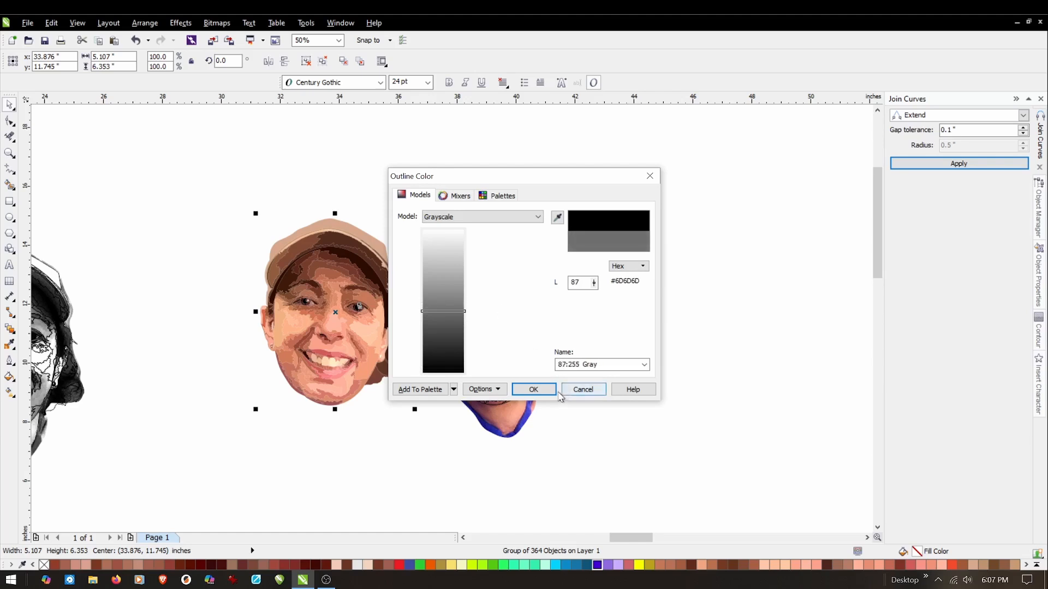
click(534, 389)
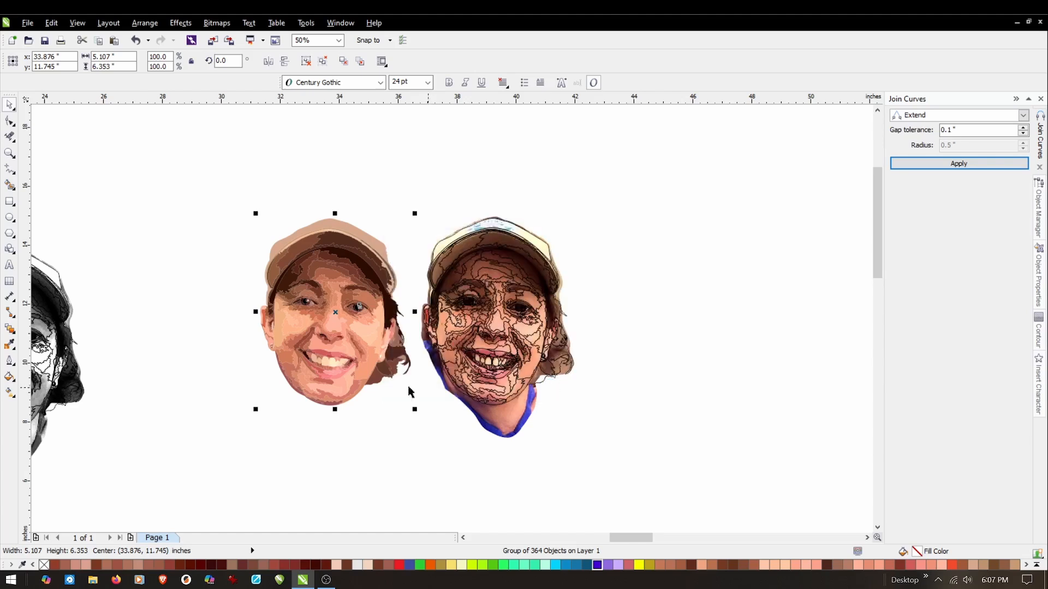
Apply a hairline outline to the portrait group and deselect it.
click(10, 361)
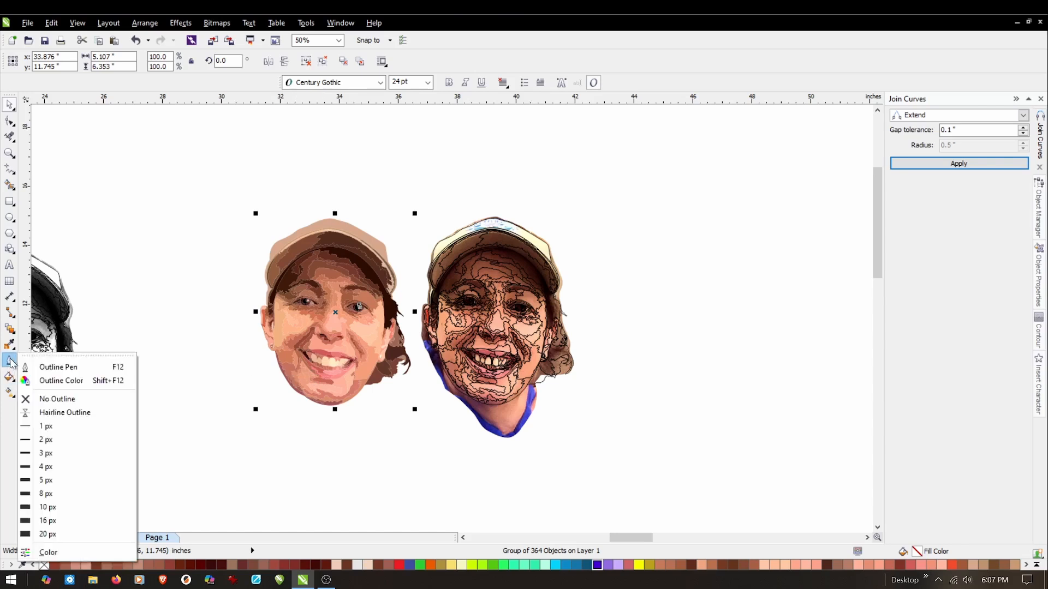
click(61, 413)
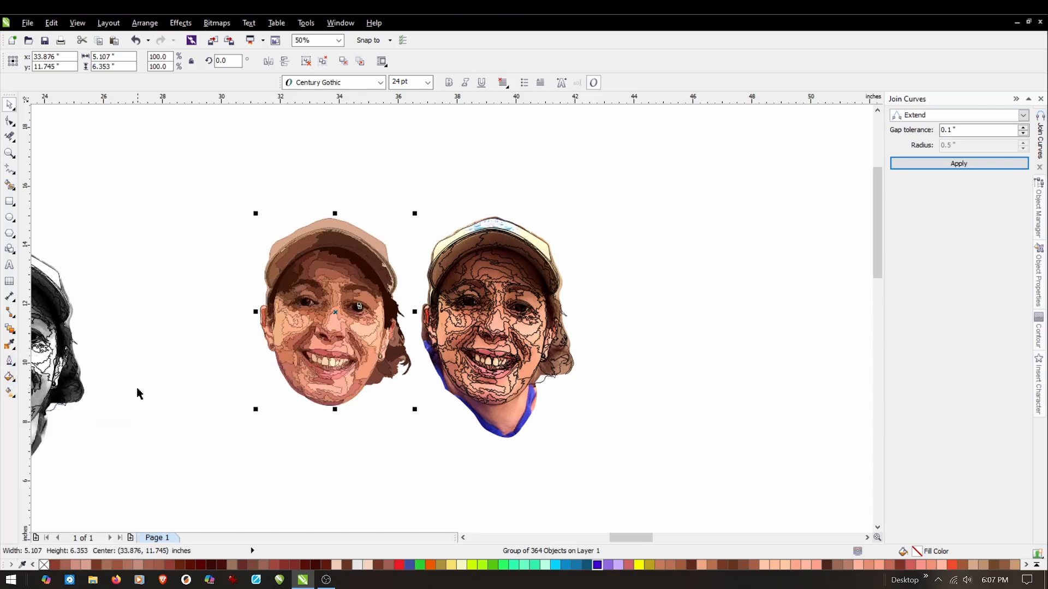
click(198, 352)
scroll(250, 299, up, 2)
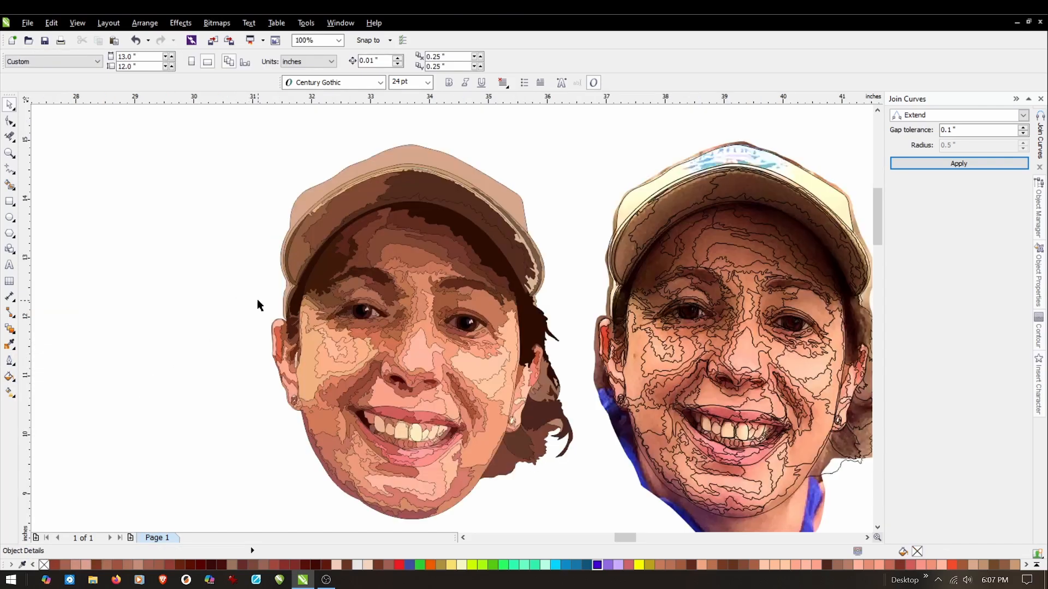
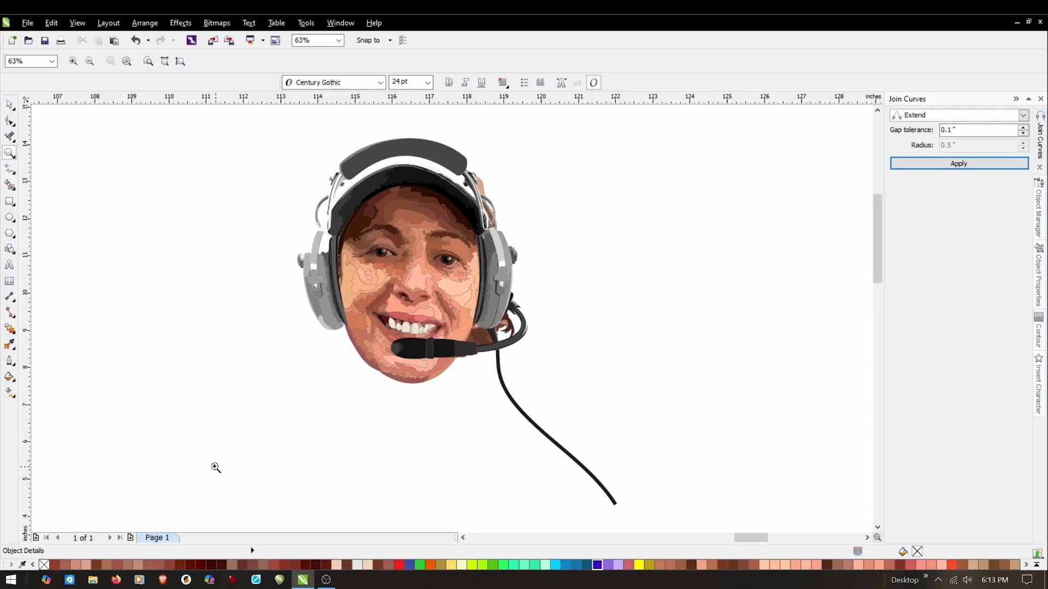
Try moving the headset group off the head to the empty area beside it, undo the move and deselect it.
key(space)
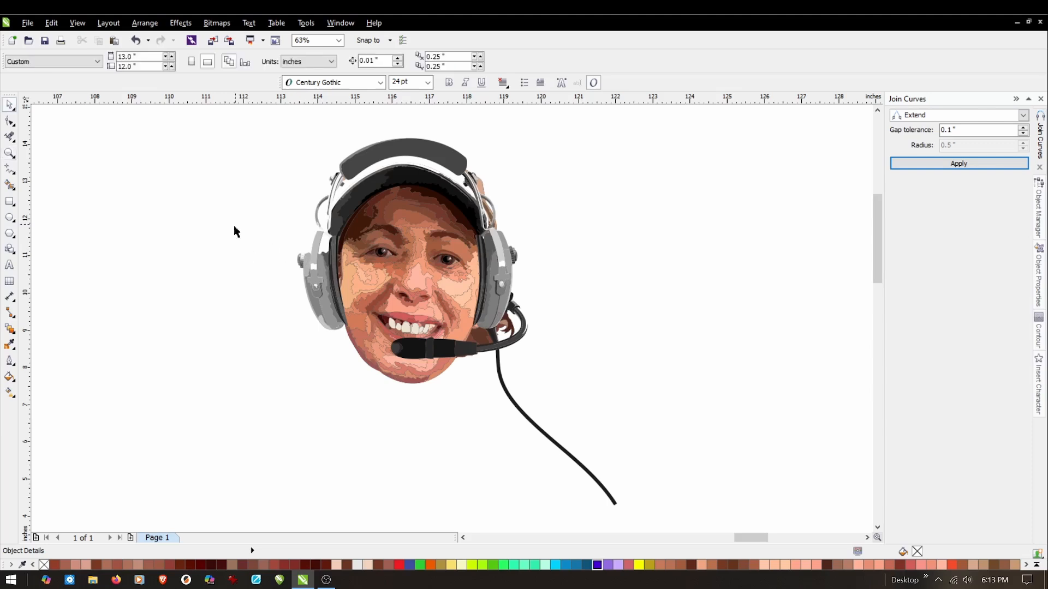
click(314, 273)
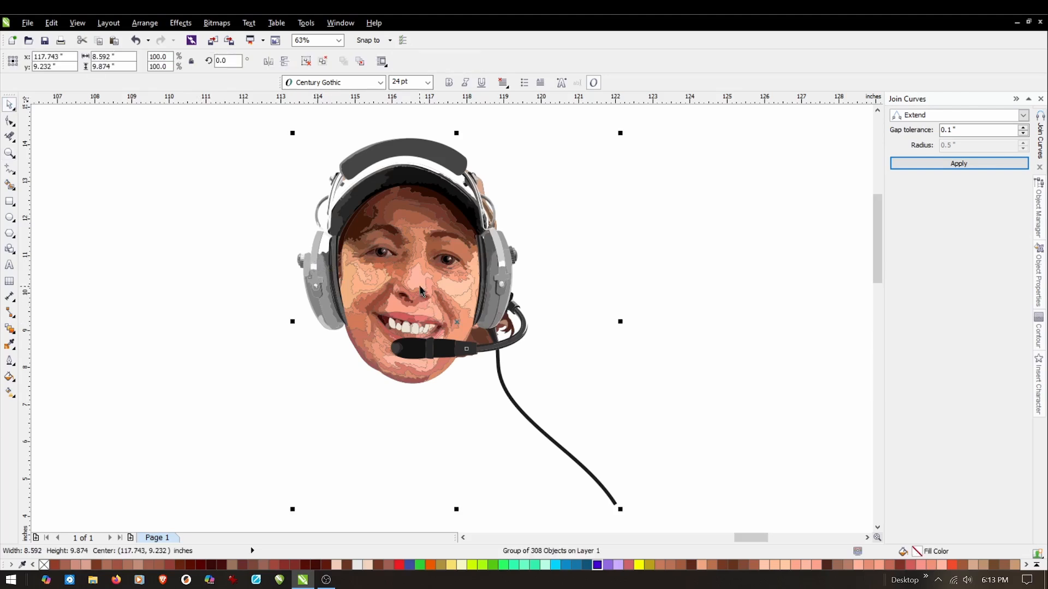
drag(456, 322, 693, 337)
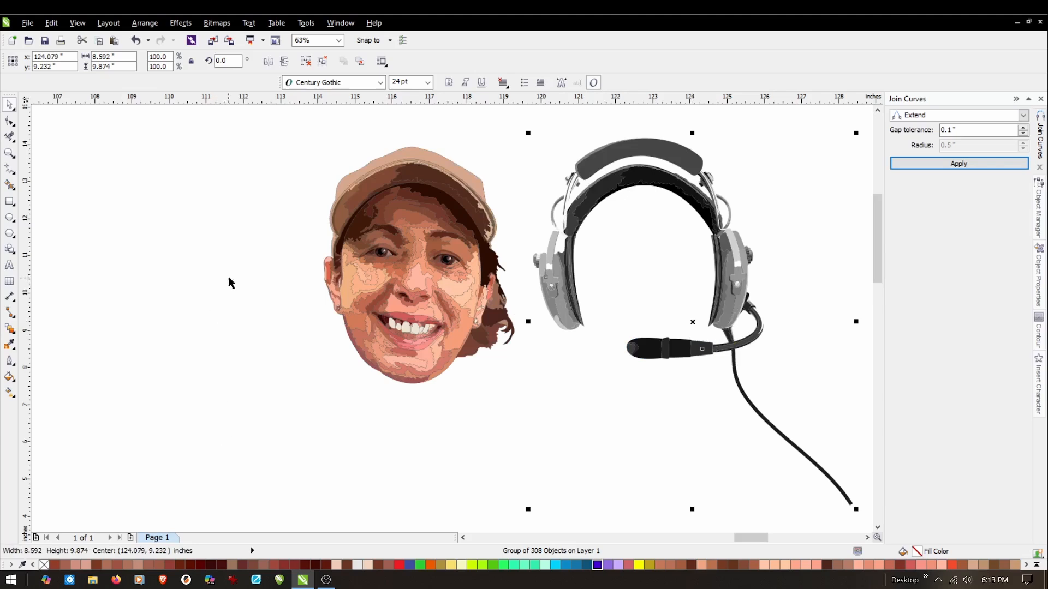
click(136, 41)
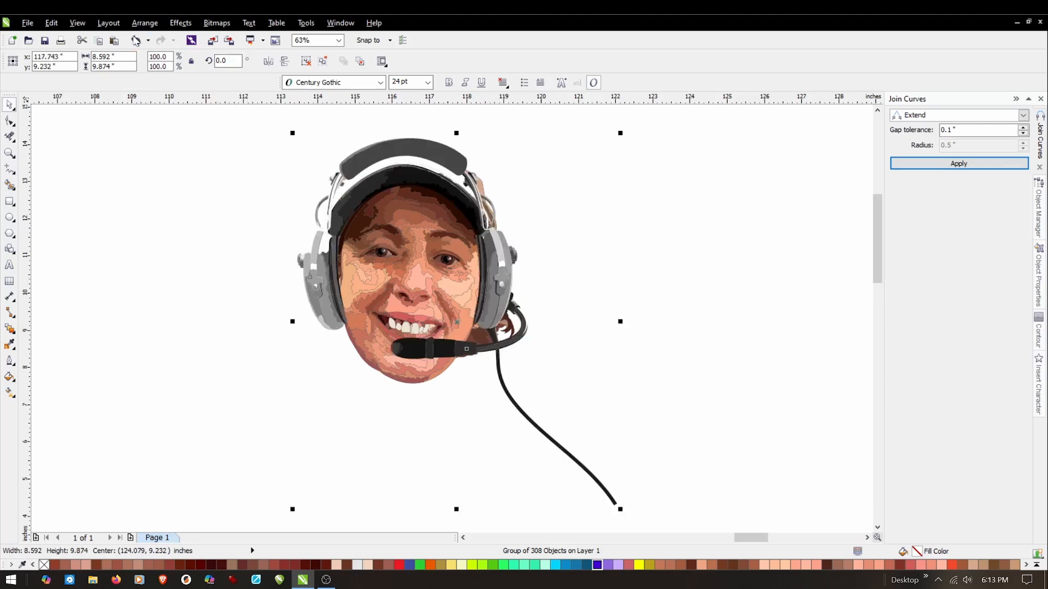
click(155, 229)
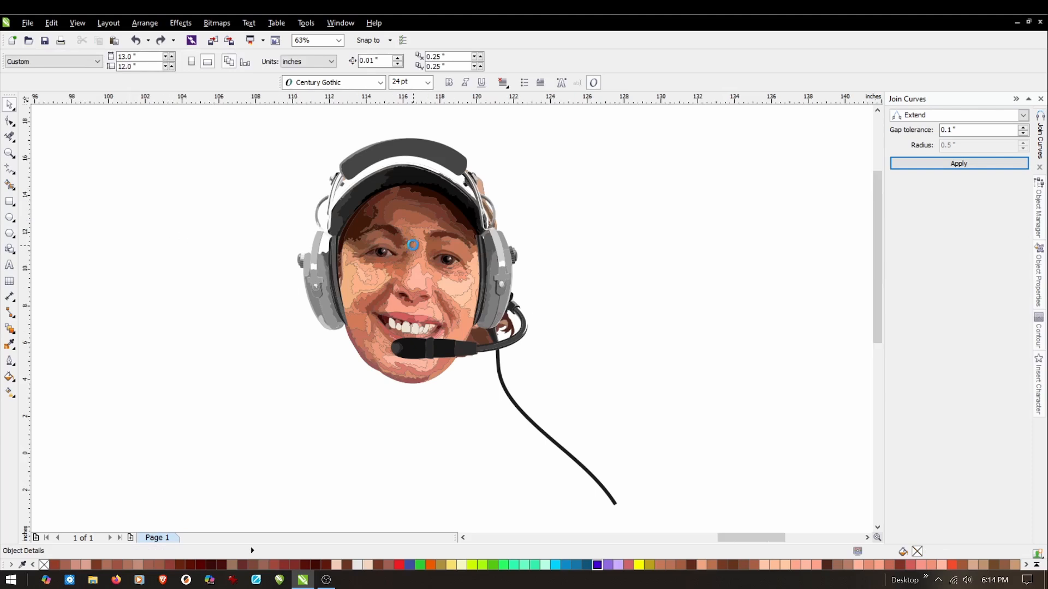
Apply a hairline outline to all the selected shapes of the full-figure portrait.
scroll(411, 250, down, 2)
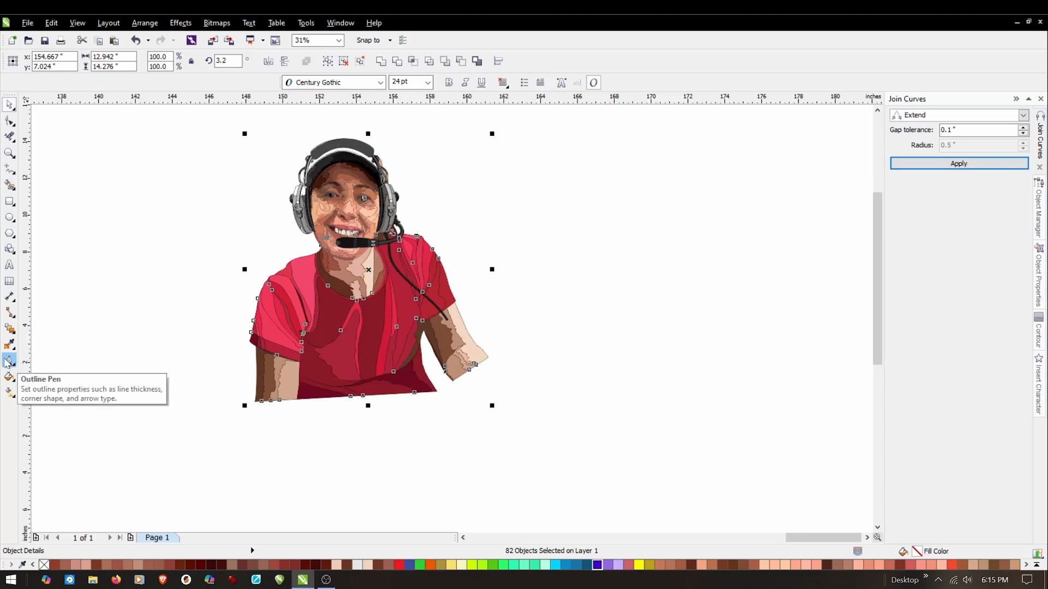
click(9, 362)
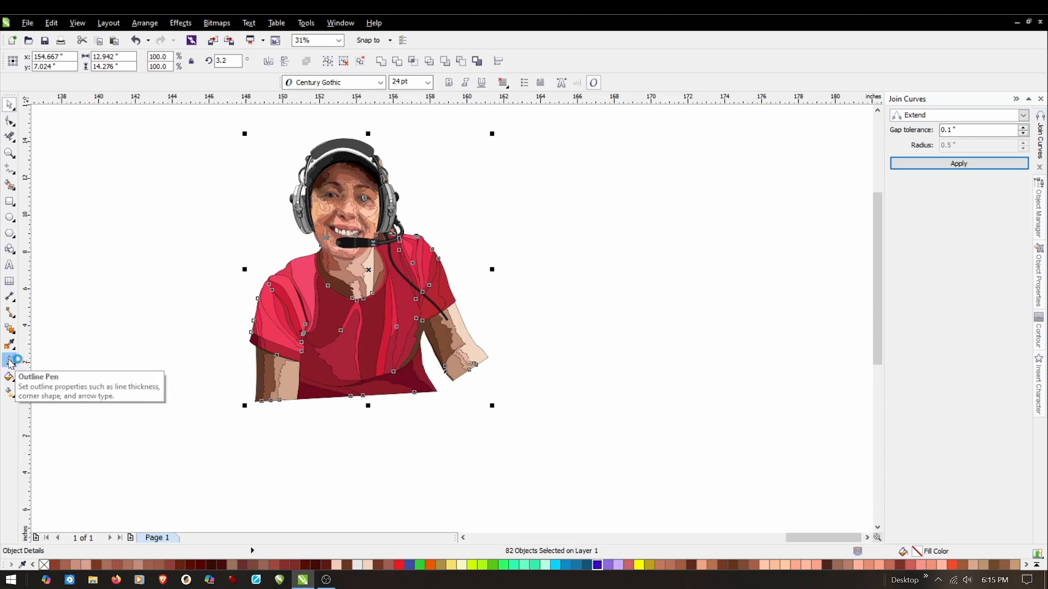
click(10, 362)
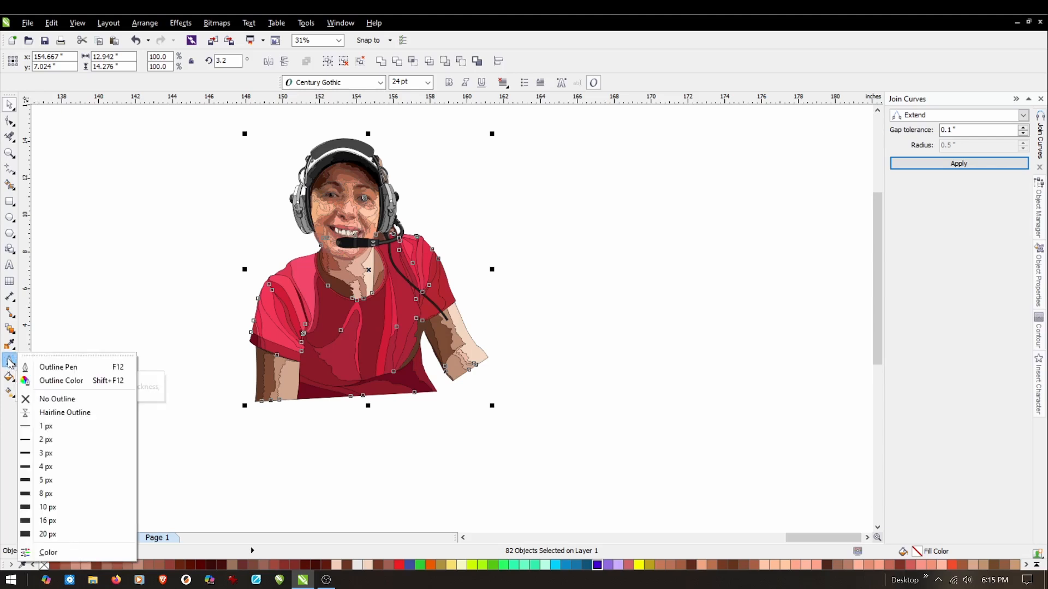
click(60, 415)
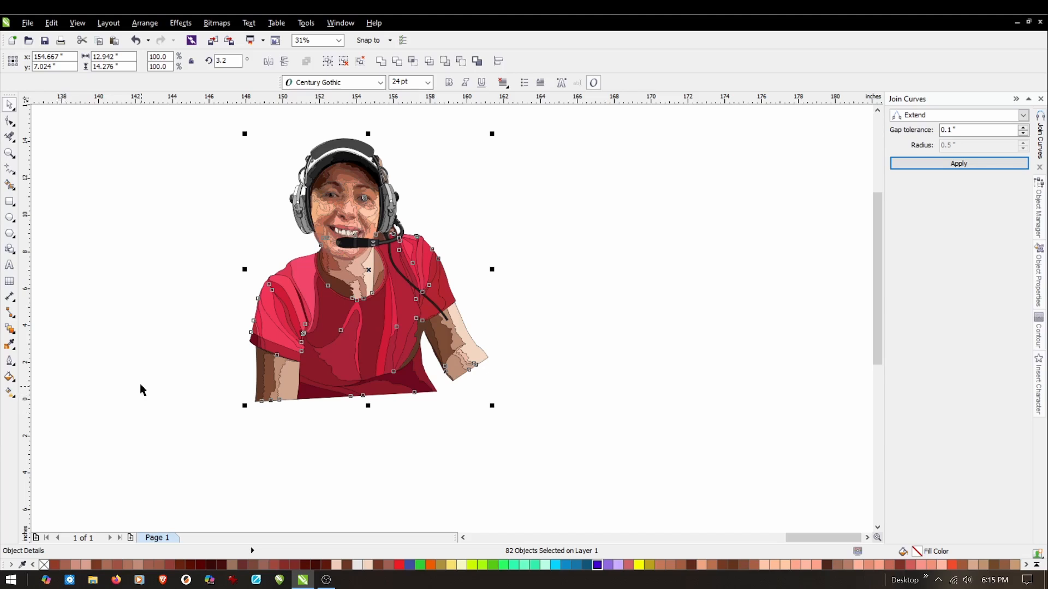
Set the outline colour of the full-figure portrait's shapes to a lighter grayscale tone and deselect them.
click(10, 361)
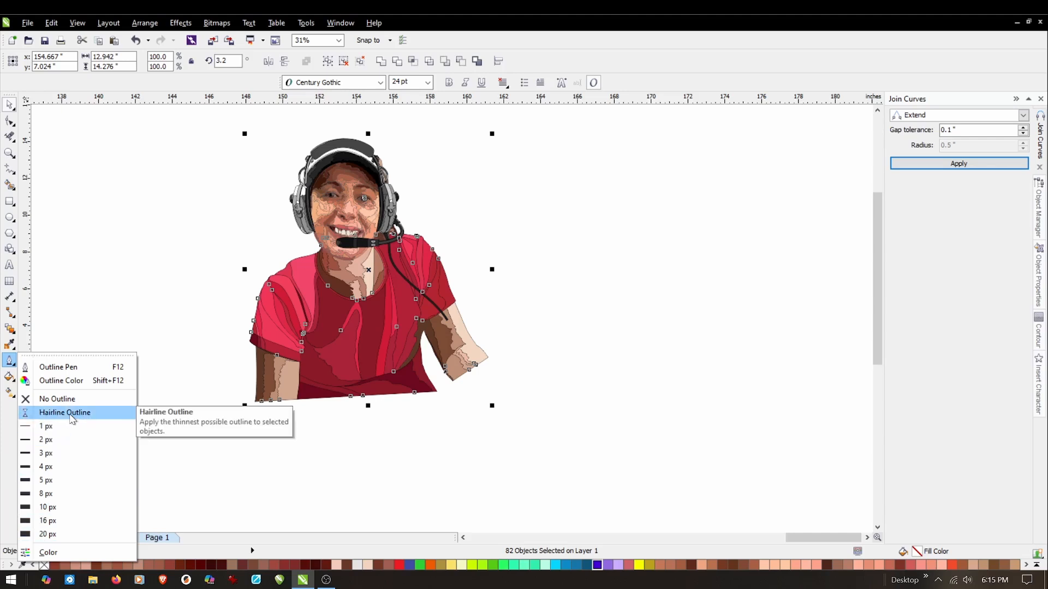
click(62, 381)
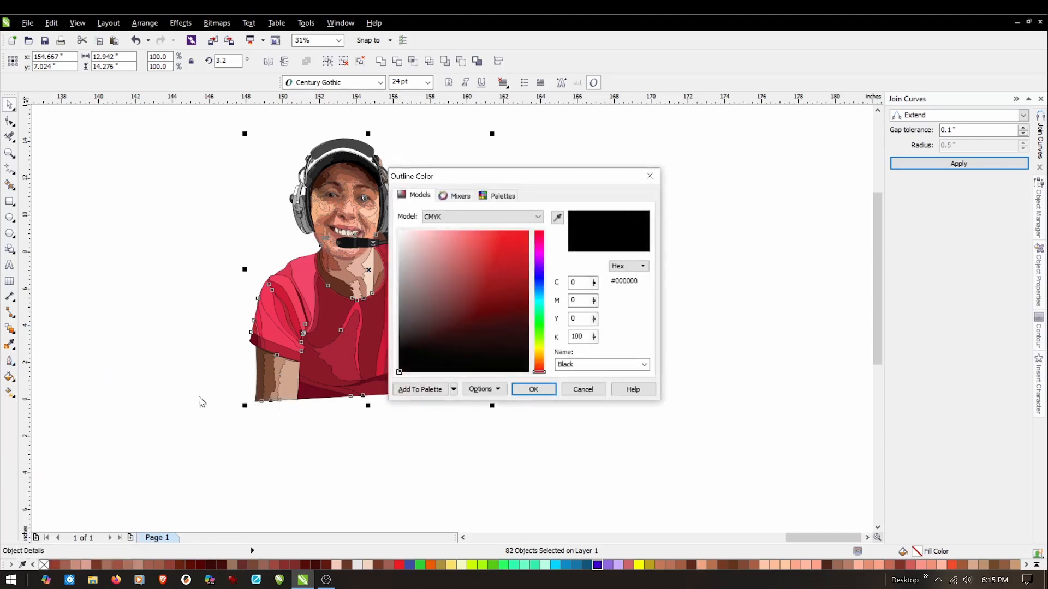
click(475, 217)
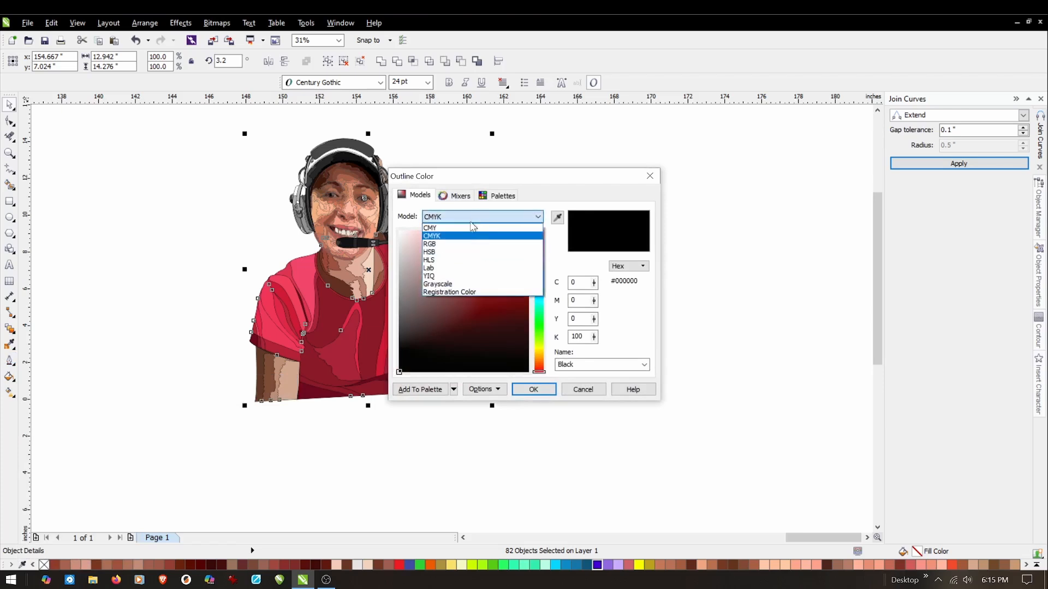
click(438, 284)
mouse_move(466, 377)
mouse_down()
mouse_move(489, 231)
mouse_move(481, 373)
mouse_move(484, 228)
mouse_move(469, 334)
mouse_up()
click(534, 390)
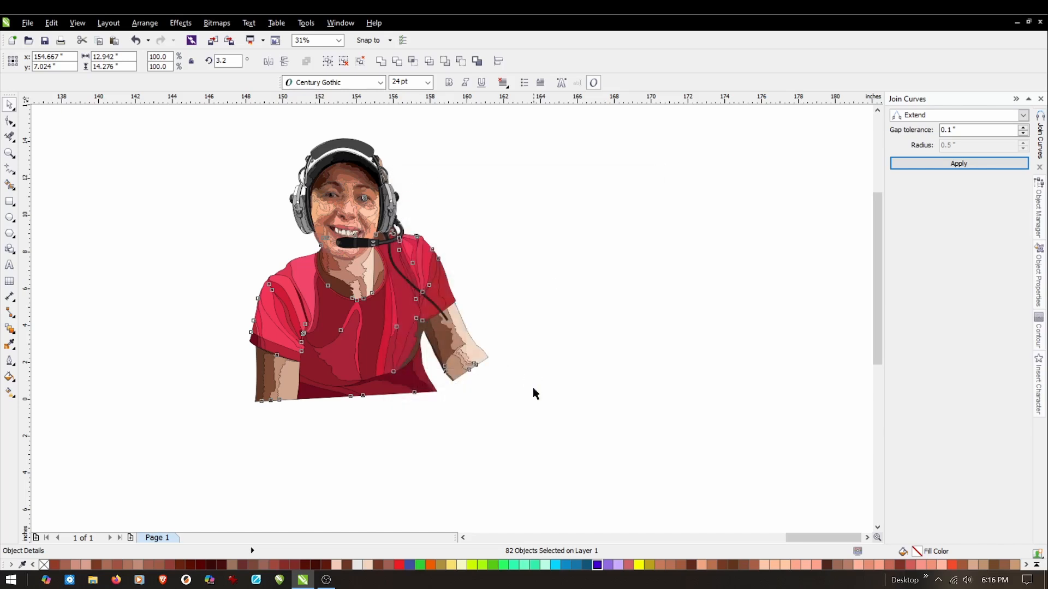
click(534, 386)
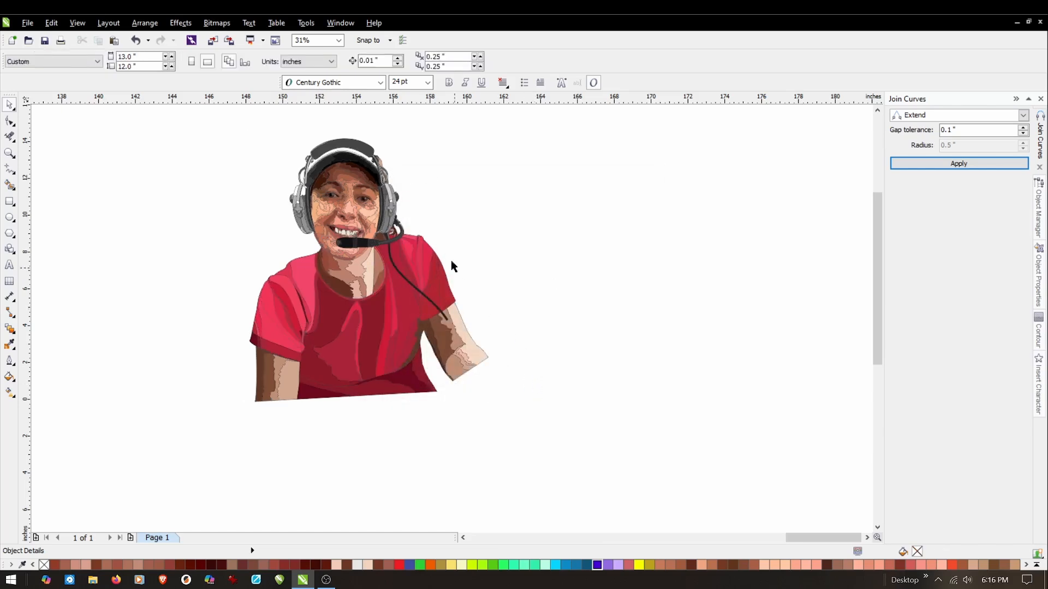
Group all the portrait's objects and move the group to a centre of about 156.5, 6.2 inches.
drag(198, 444, 525, 128)
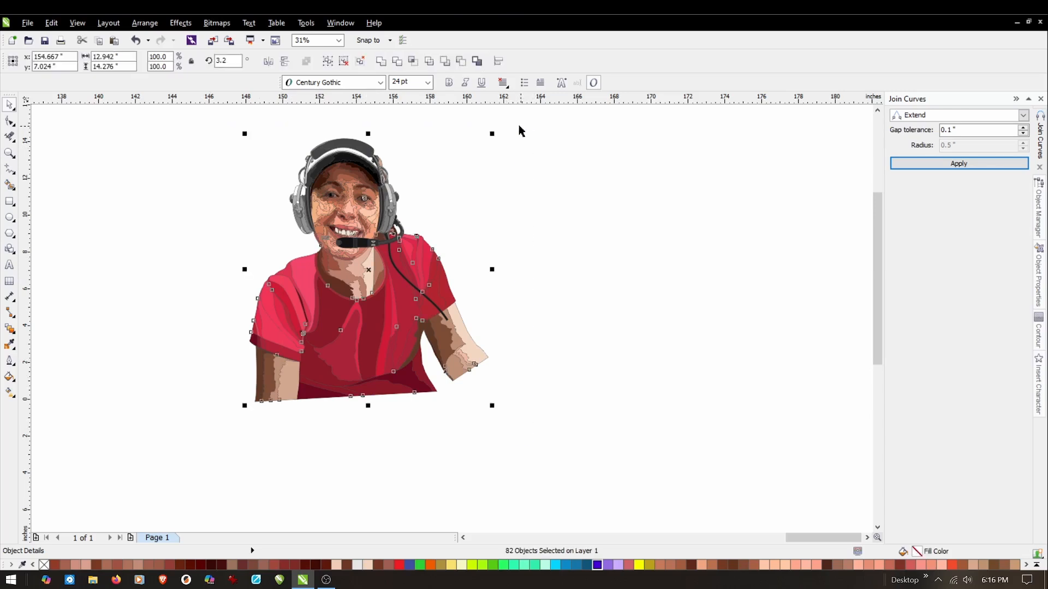
click(144, 22)
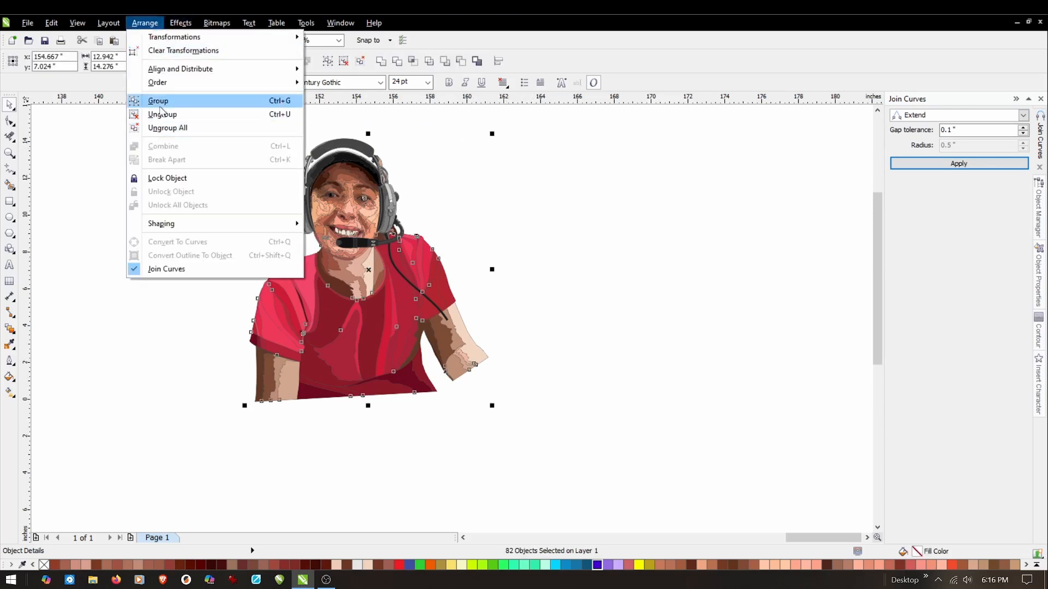
click(159, 101)
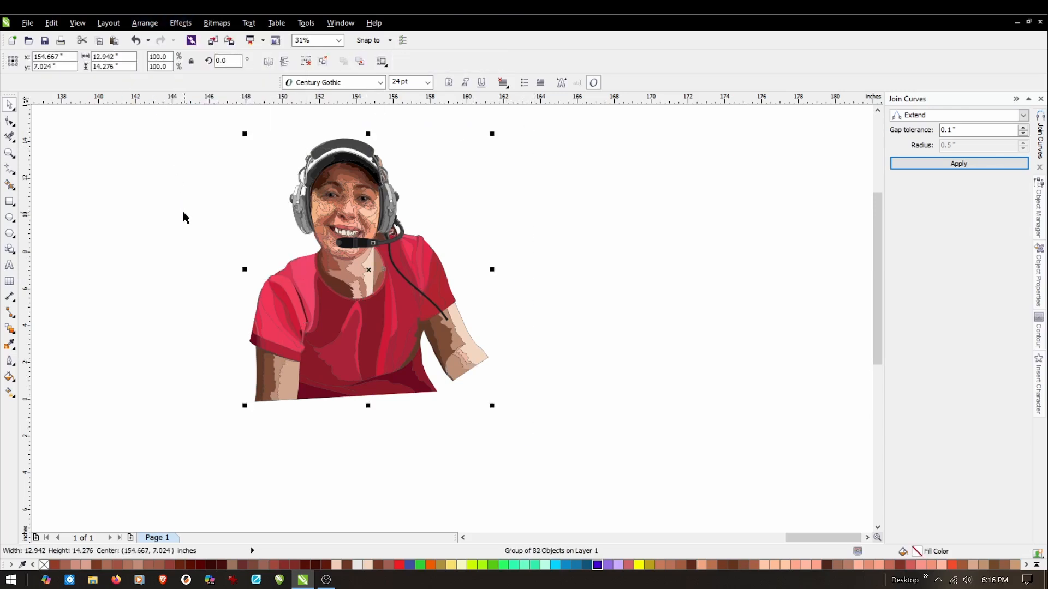
drag(350, 290, 384, 305)
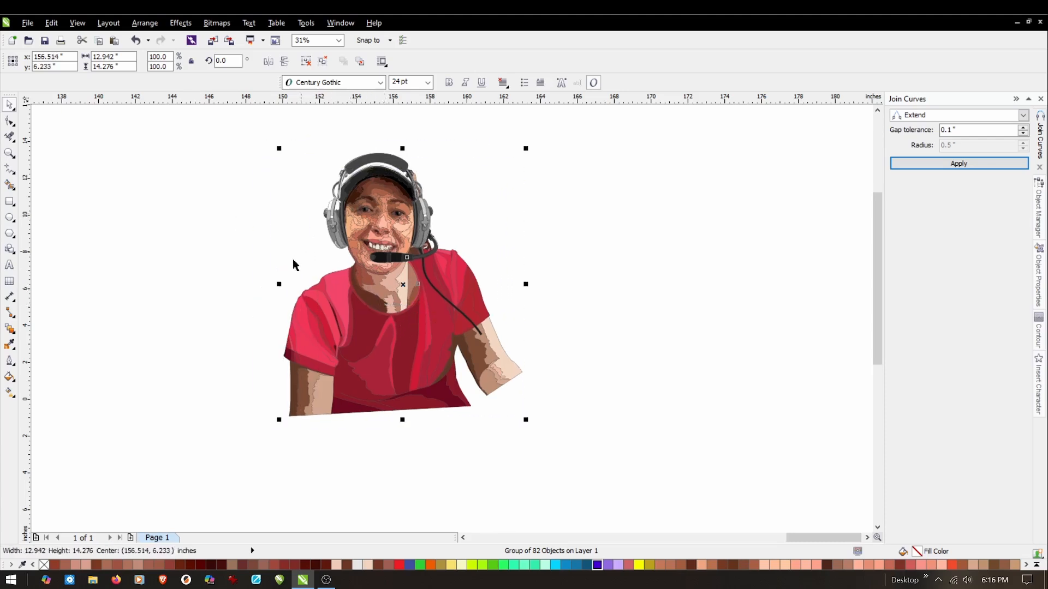
click(222, 151)
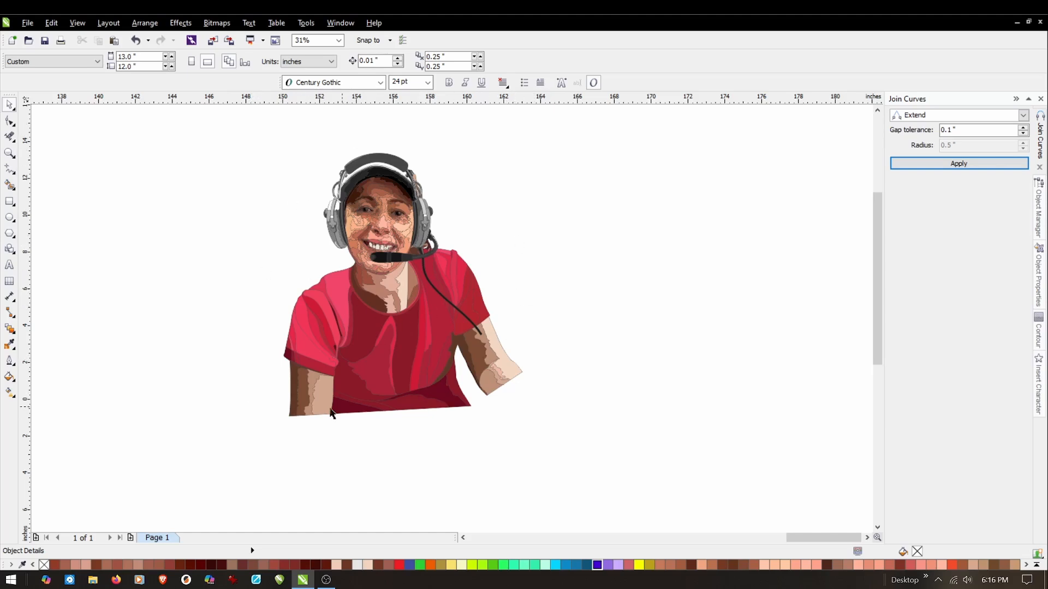
Ungroup the whole portrait group once and deselect the resulting objects.
scroll(398, 190, up, 2)
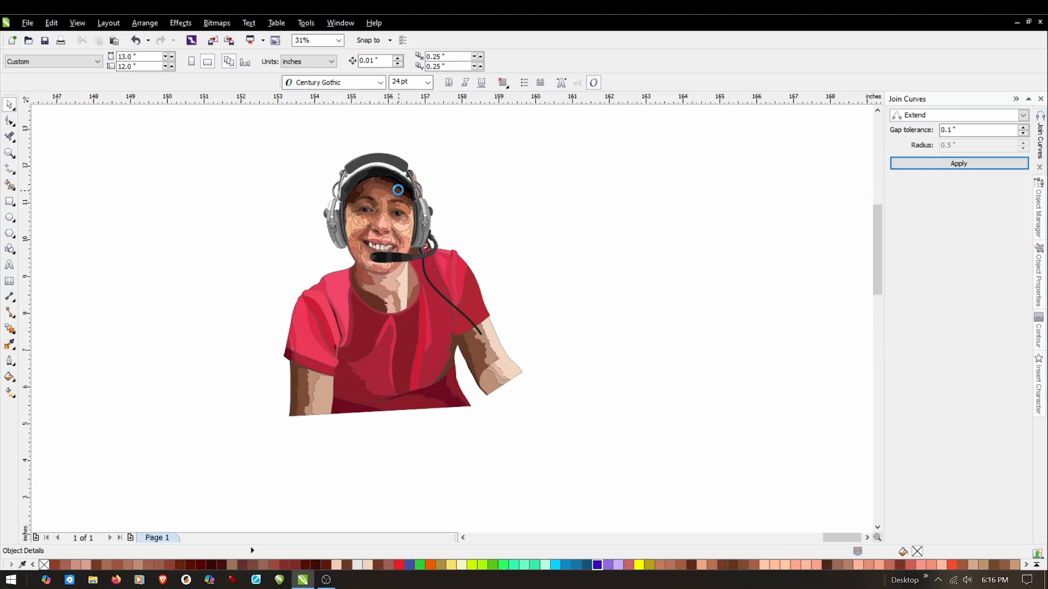
scroll(378, 295, down, 1)
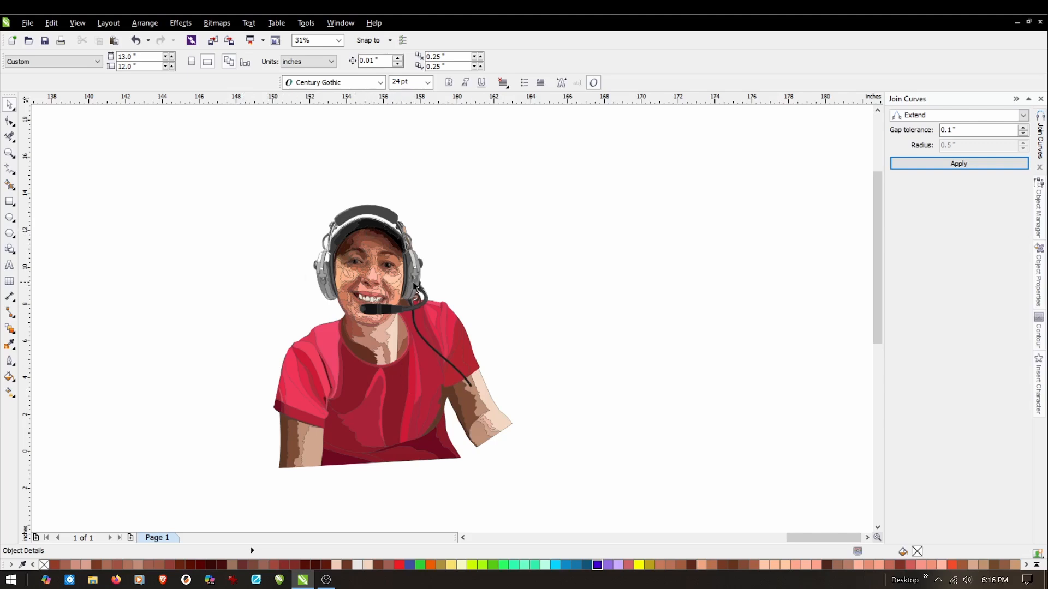
click(375, 262)
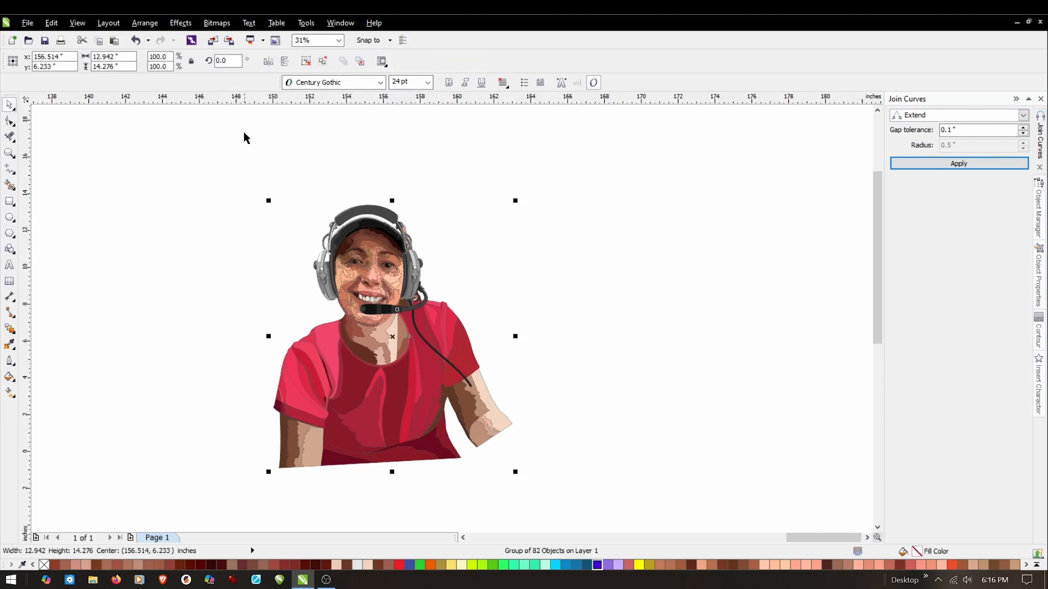
click(263, 158)
click(375, 222)
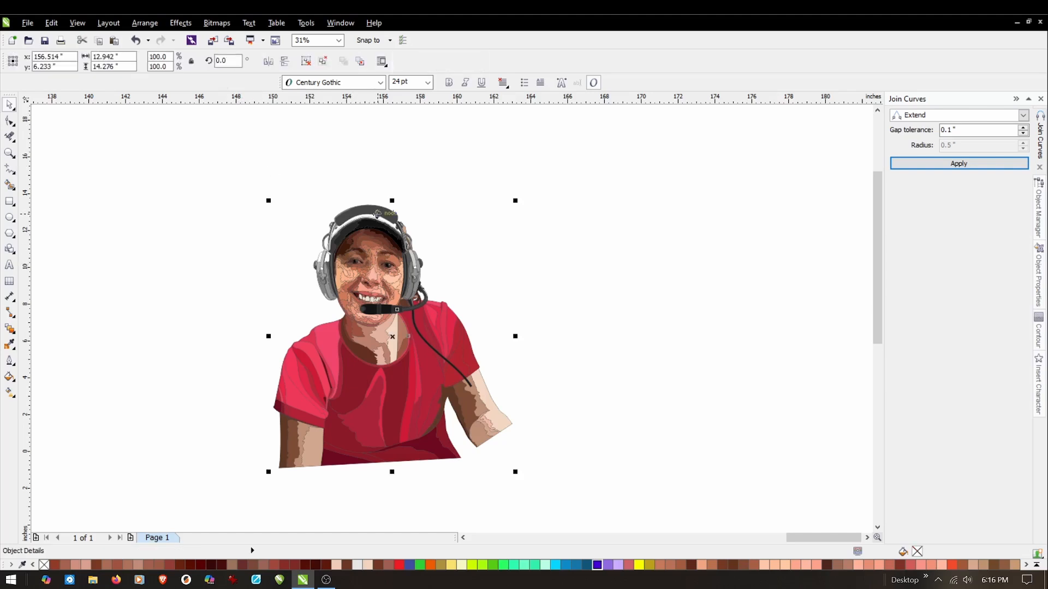
click(146, 24)
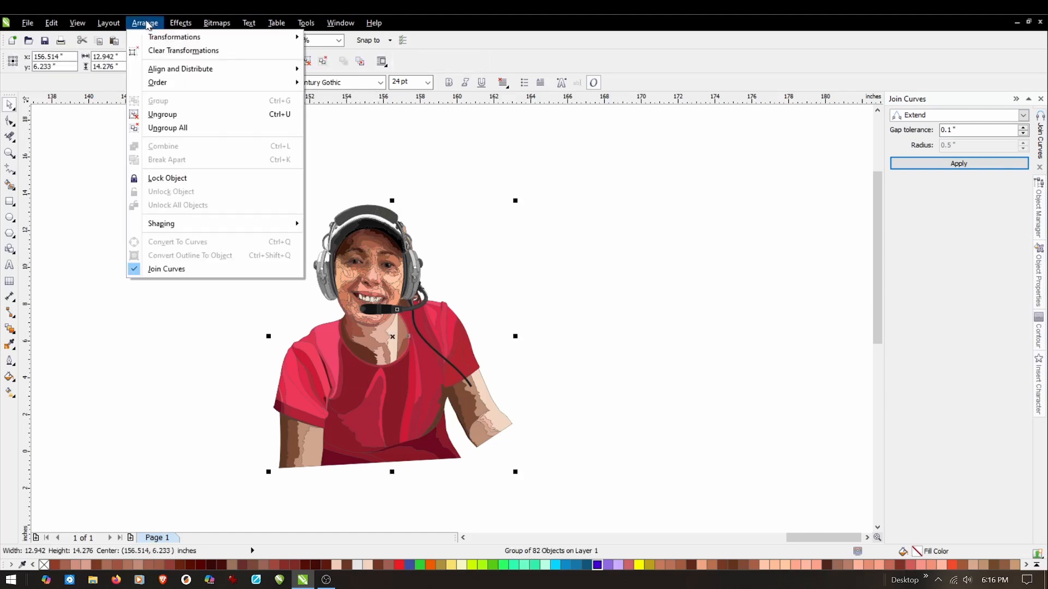
click(153, 115)
click(174, 277)
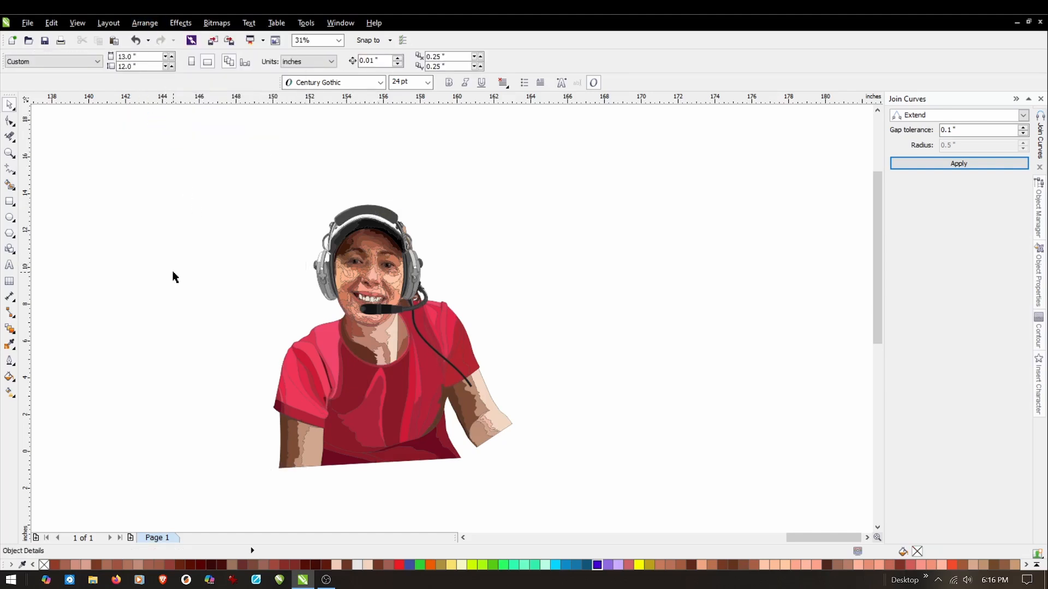
Try moving the headset, the head and a sleeve fold away from the body, and undo all the moves.
drag(392, 217, 557, 153)
drag(345, 252, 241, 162)
click(299, 373)
mouse_move(299, 373)
mouse_down()
mouse_move(217, 351)
mouse_move(274, 358)
mouse_move(299, 377)
mouse_up()
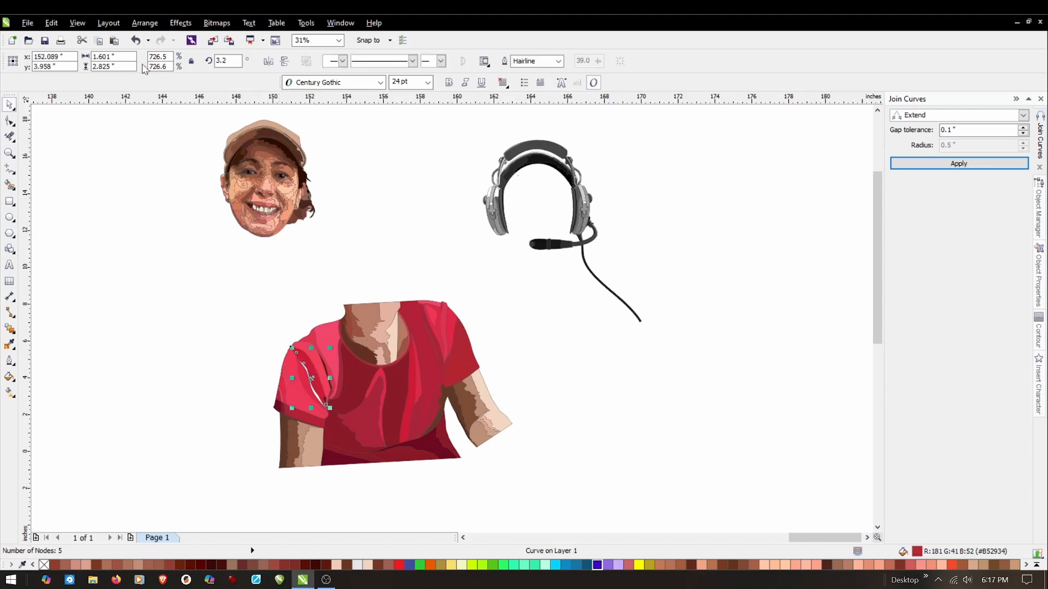
click(136, 40)
click(212, 420)
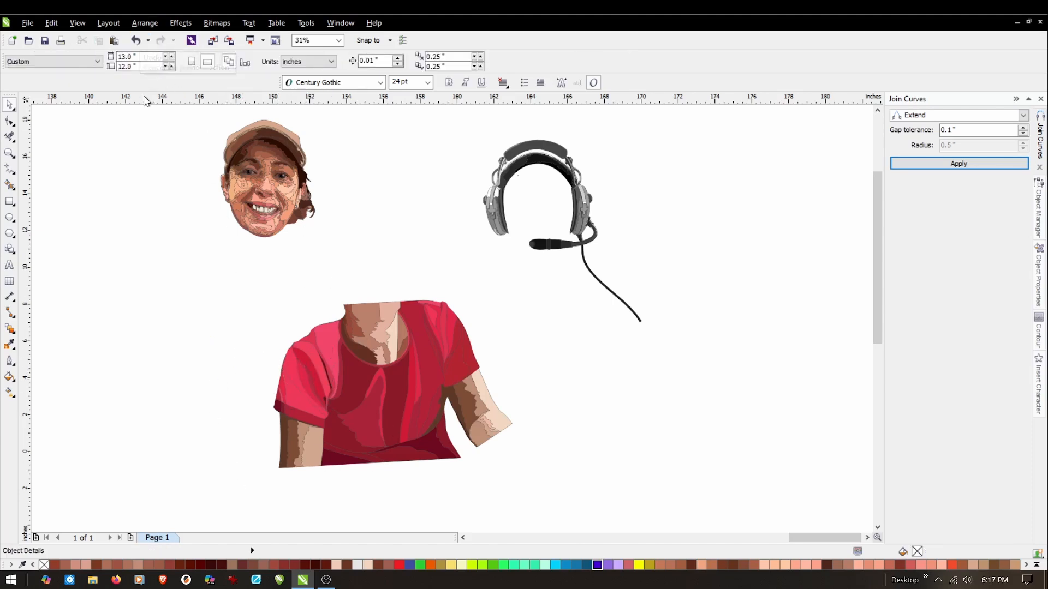
click(136, 41)
click(136, 41)
click(136, 41)
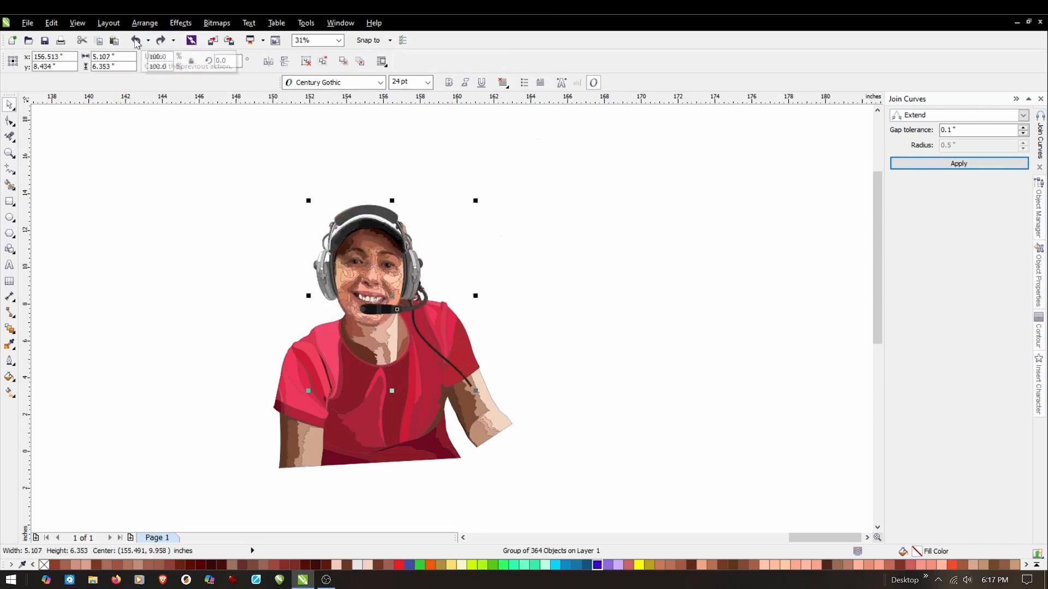
click(171, 262)
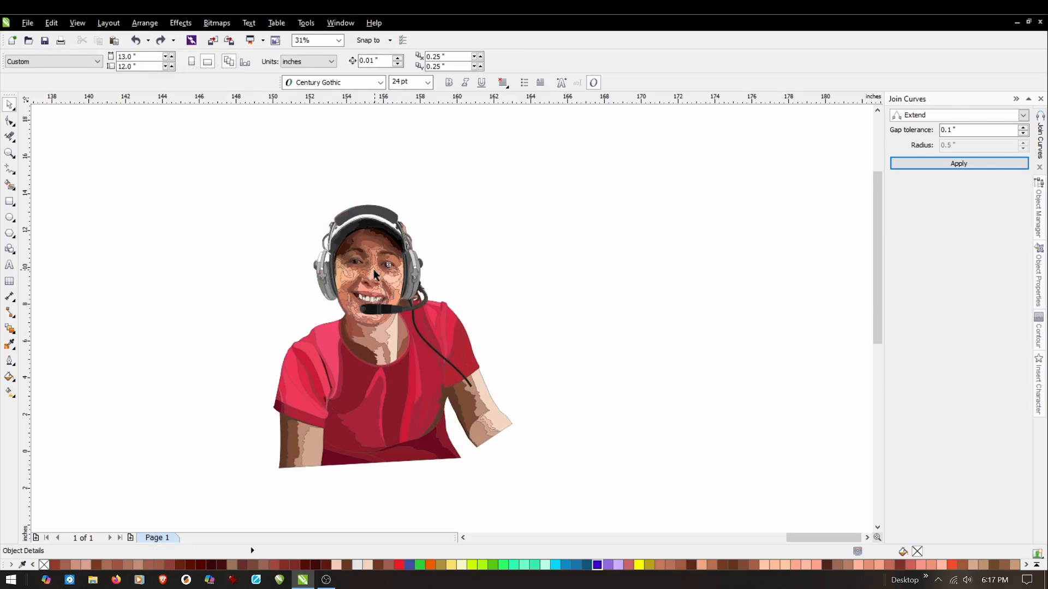
Try a gamma value of 1.39 on the head group, lower it slightly and apply the Gamma adjustment.
click(375, 274)
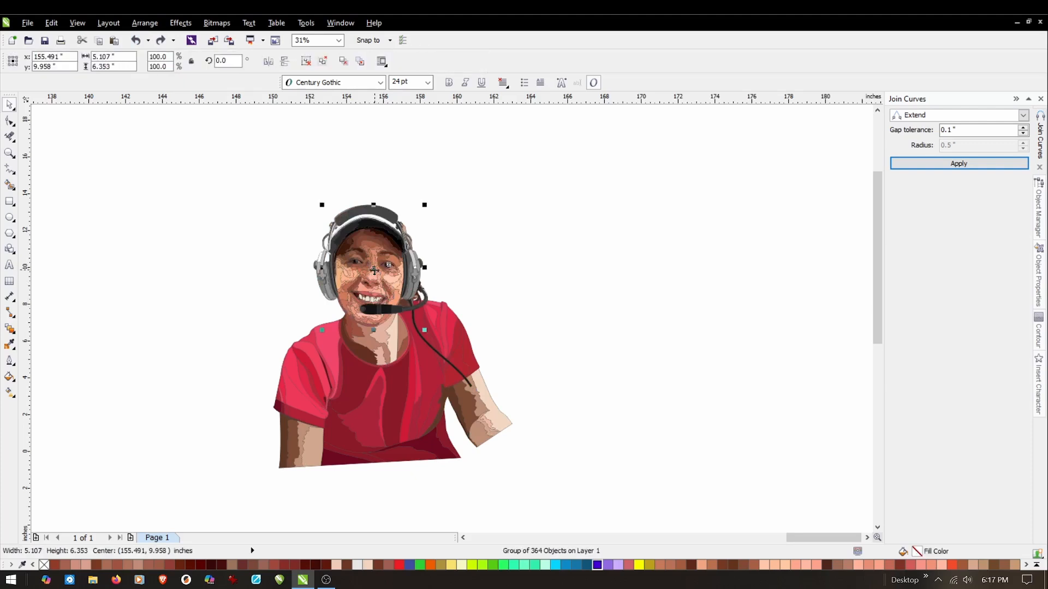
click(180, 23)
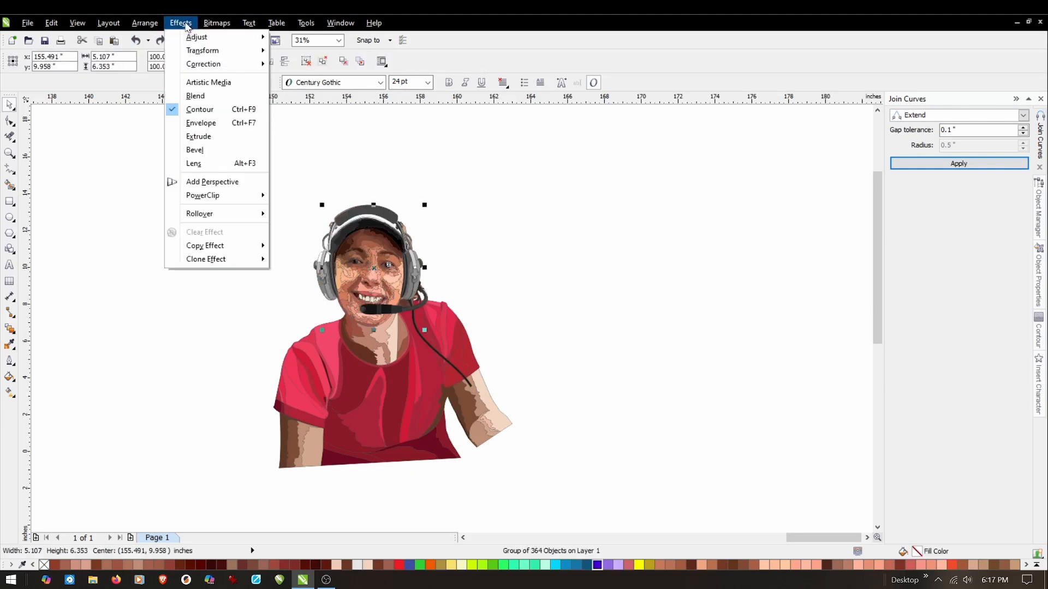
mouse_move(192, 37)
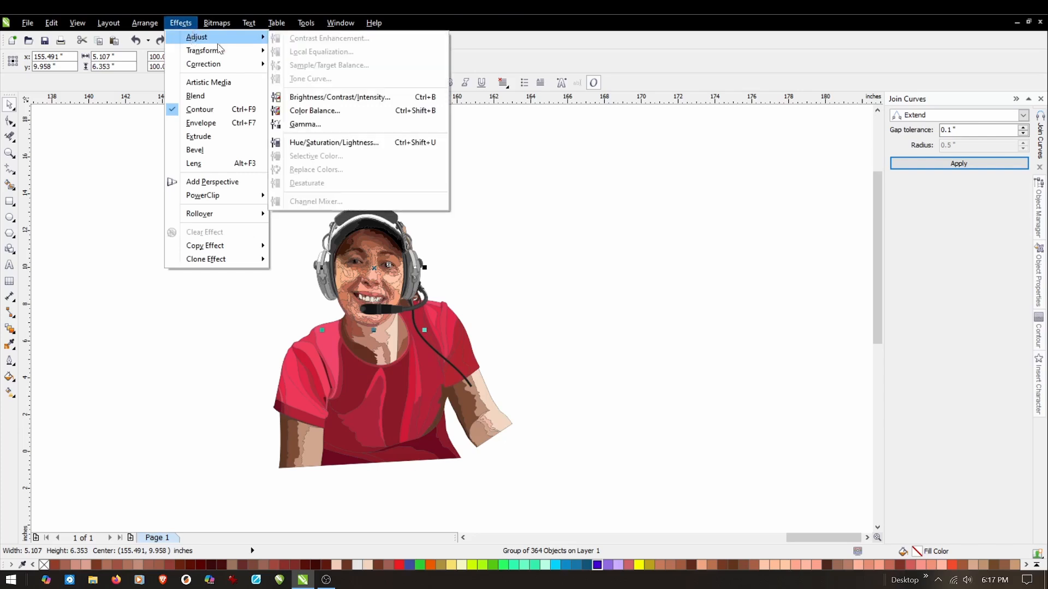
click(303, 124)
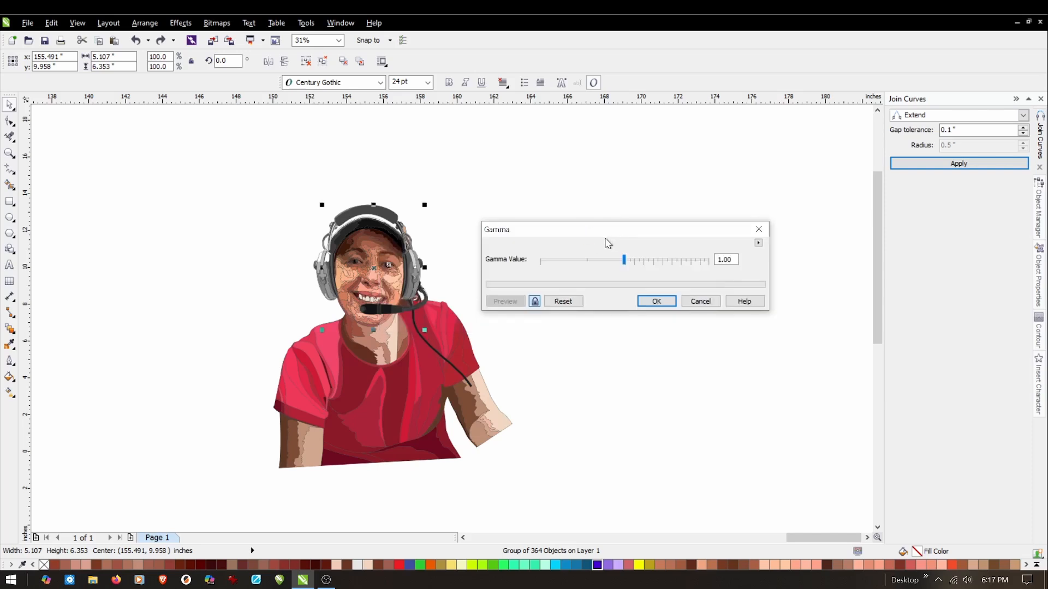
drag(625, 265, 628, 263)
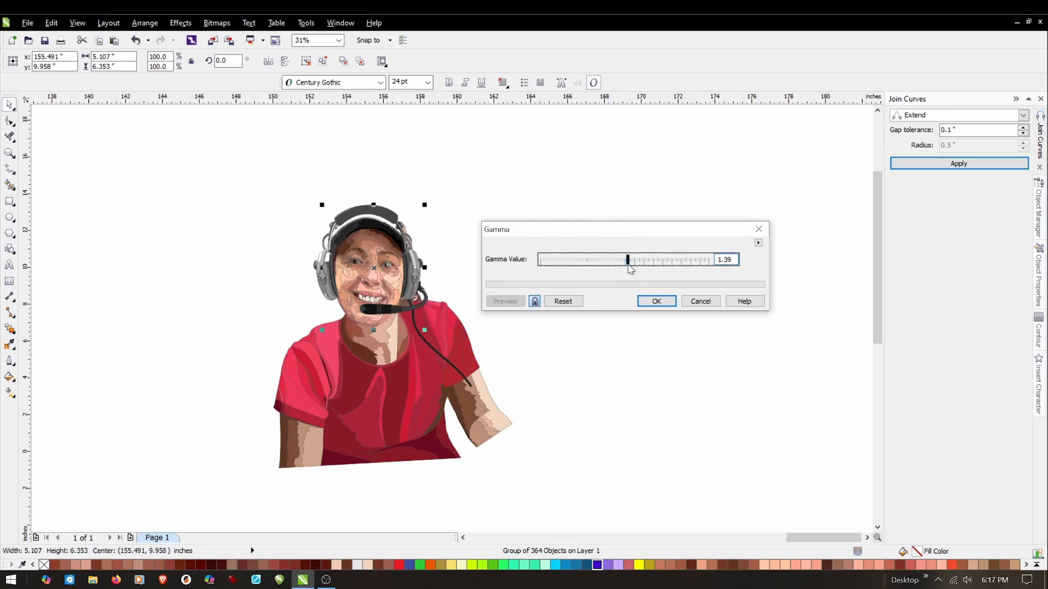
drag(627, 260, 626, 261)
click(656, 301)
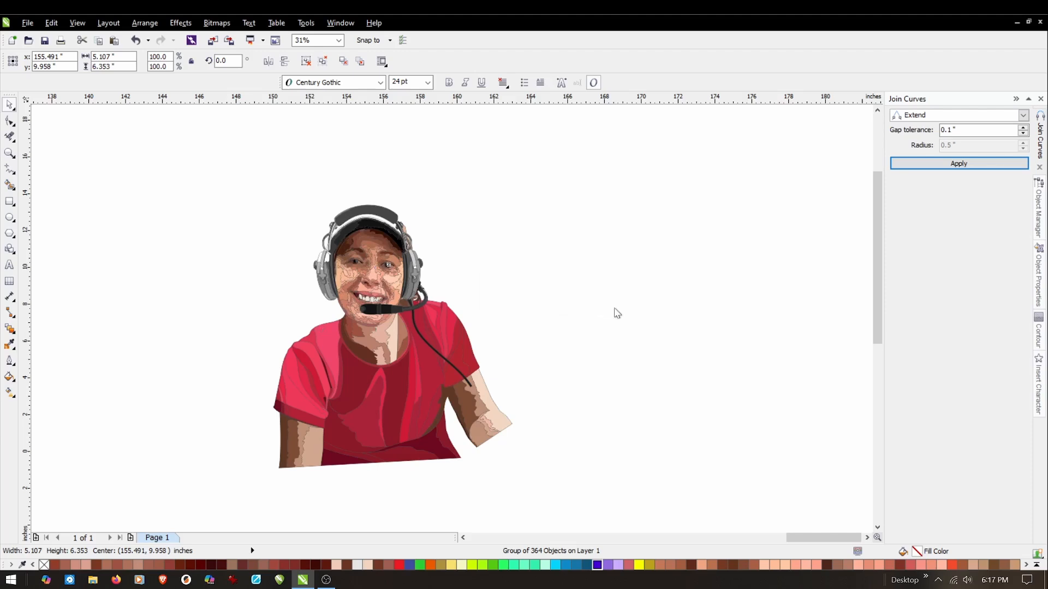
Deselect the head group and undo its last Gamma adjustment.
click(267, 491)
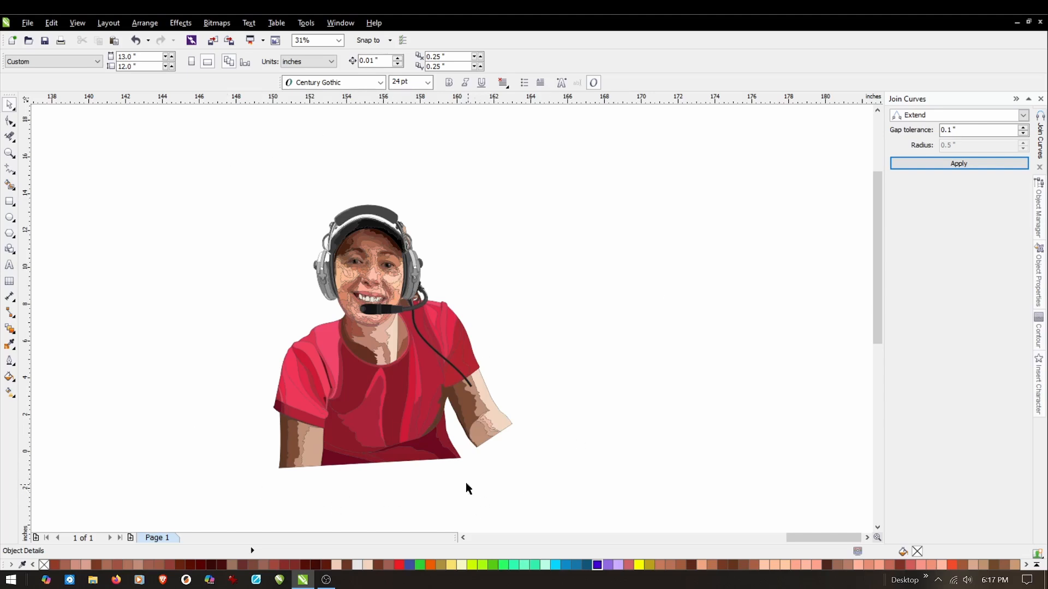
click(136, 39)
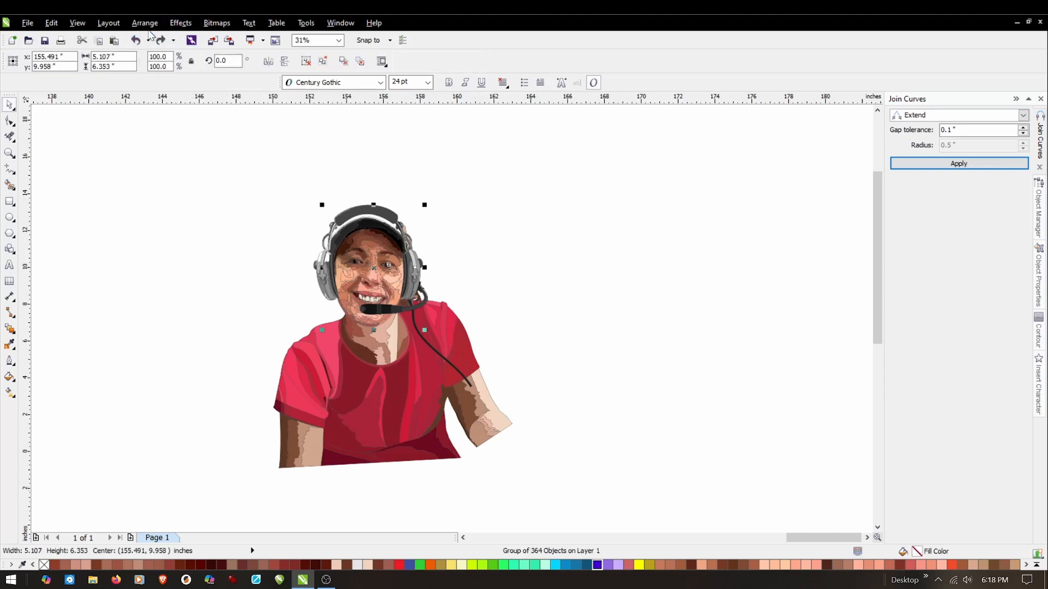
Try a Gamma adjustment with a value of 0.95 on the head group, and undo it.
click(145, 22)
click(182, 24)
click(190, 24)
mouse_move(195, 37)
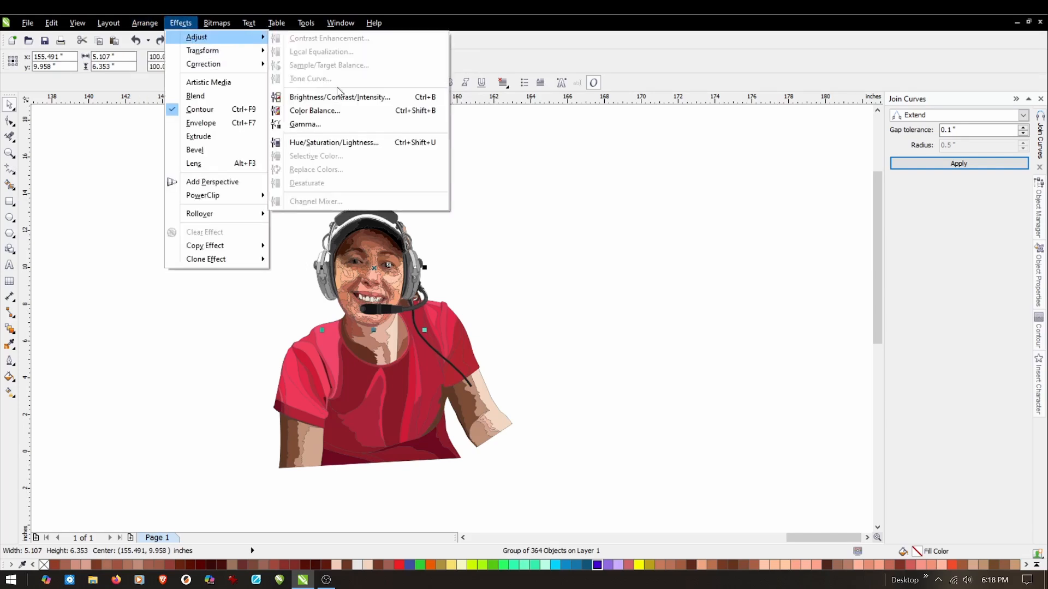
click(314, 125)
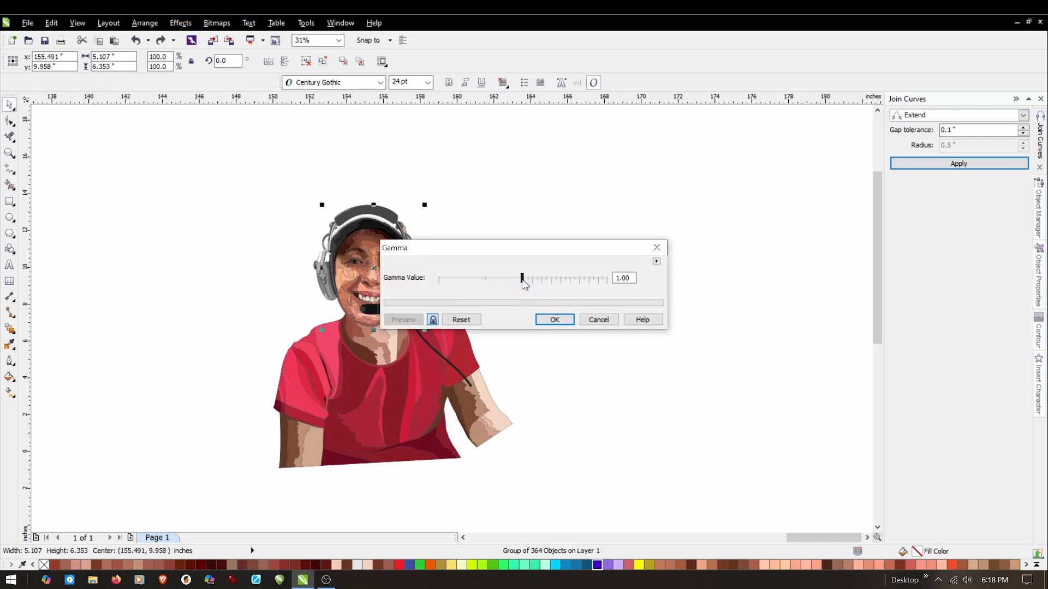
drag(523, 279, 519, 280)
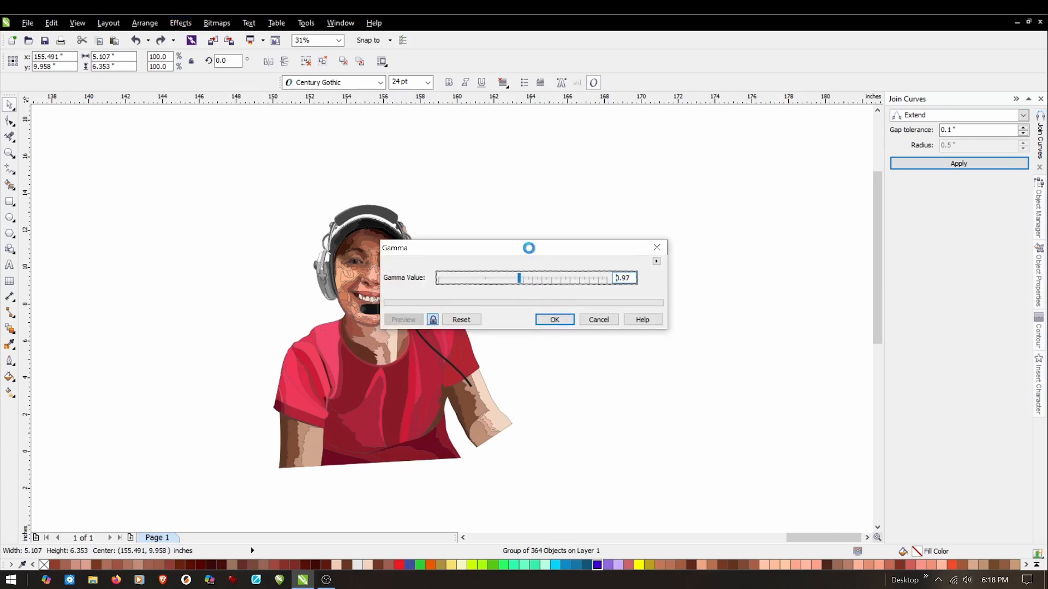
drag(533, 250, 603, 240)
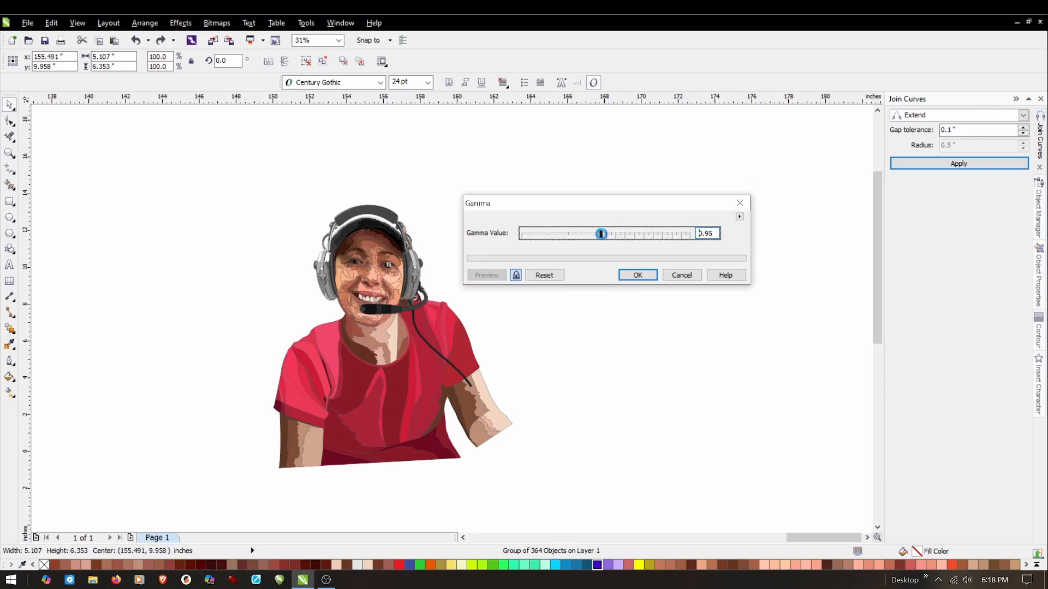
click(634, 274)
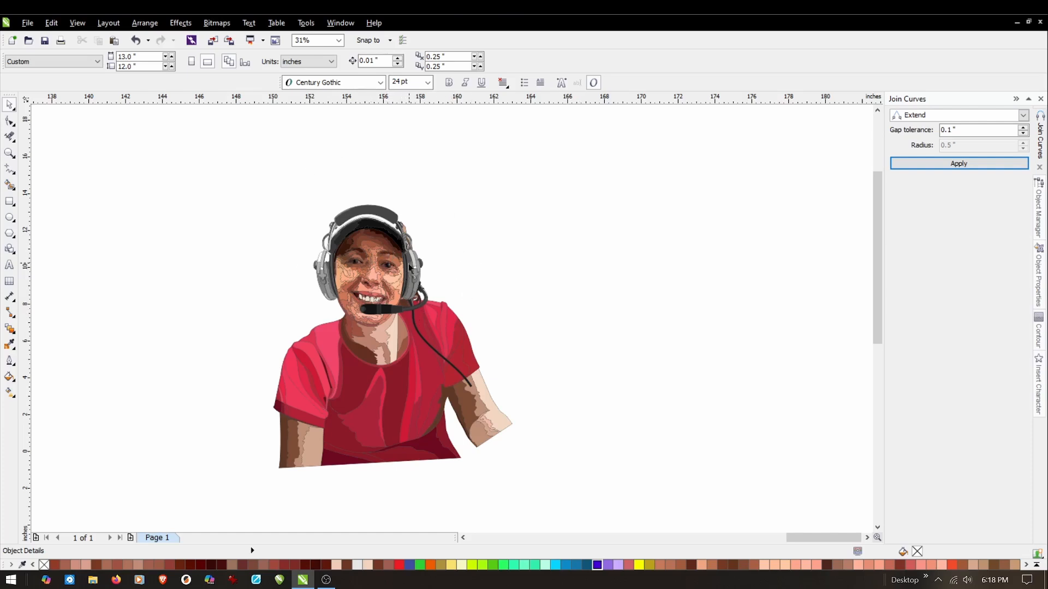
key(ctrl+z)
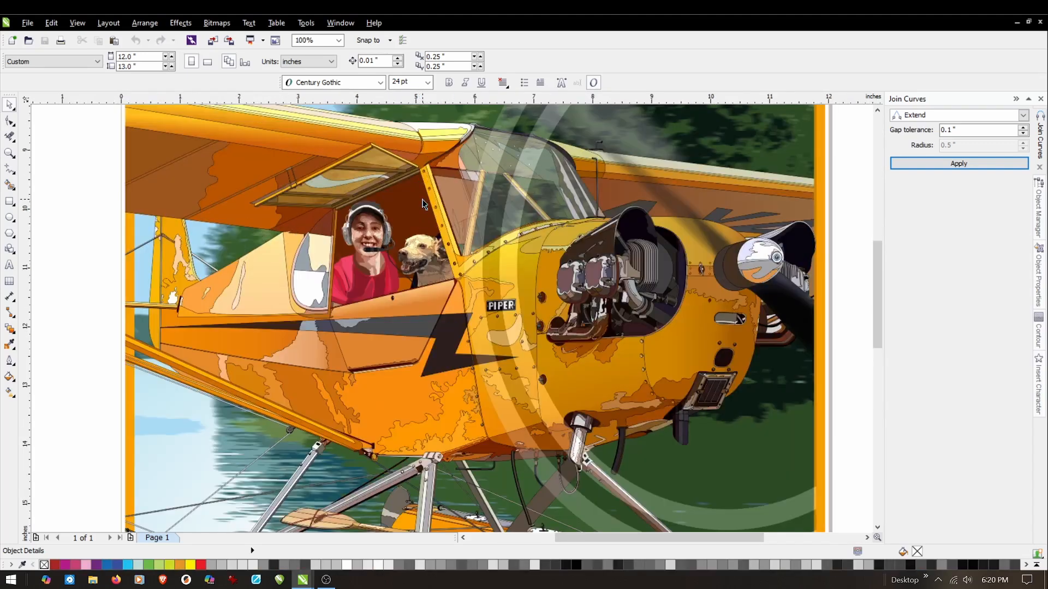
Examine the pilot portrait in the cockpit of the floatplane illustration, and view the whole page.
scroll(421, 198, up, 1)
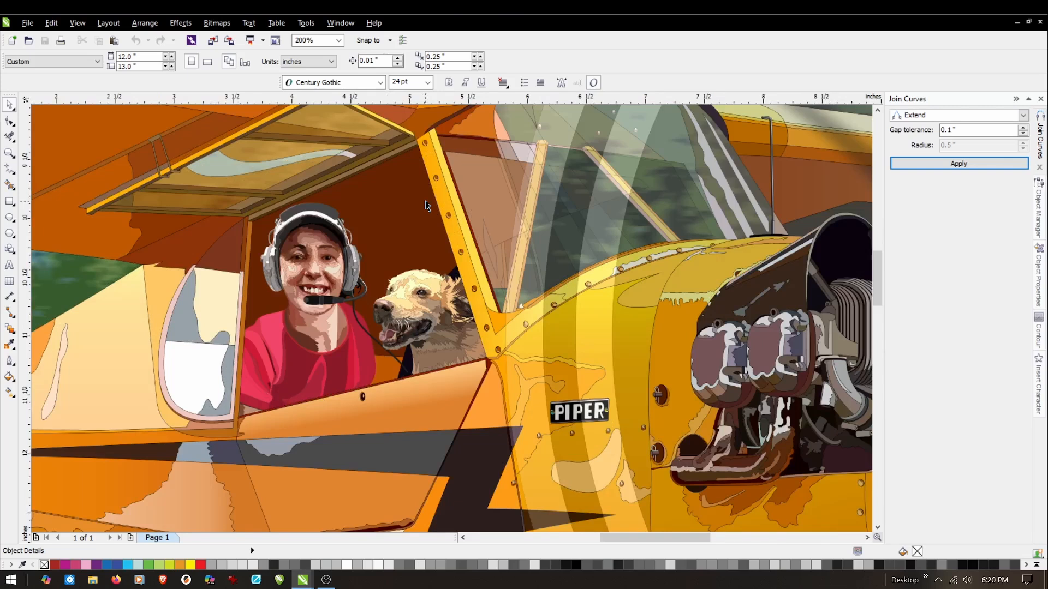
scroll(460, 238, down, 1)
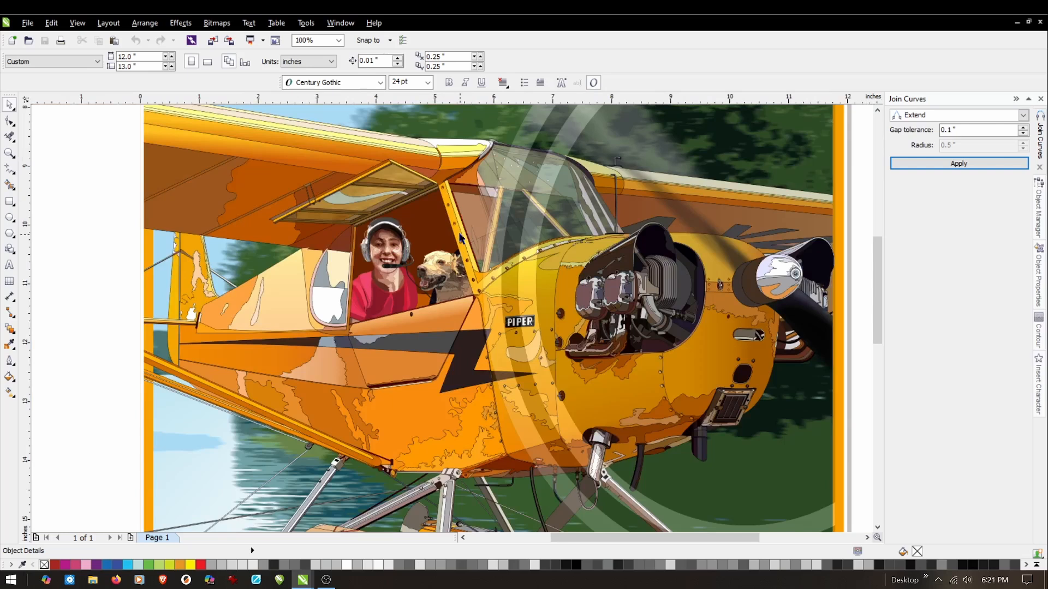
scroll(443, 247, down, 1)
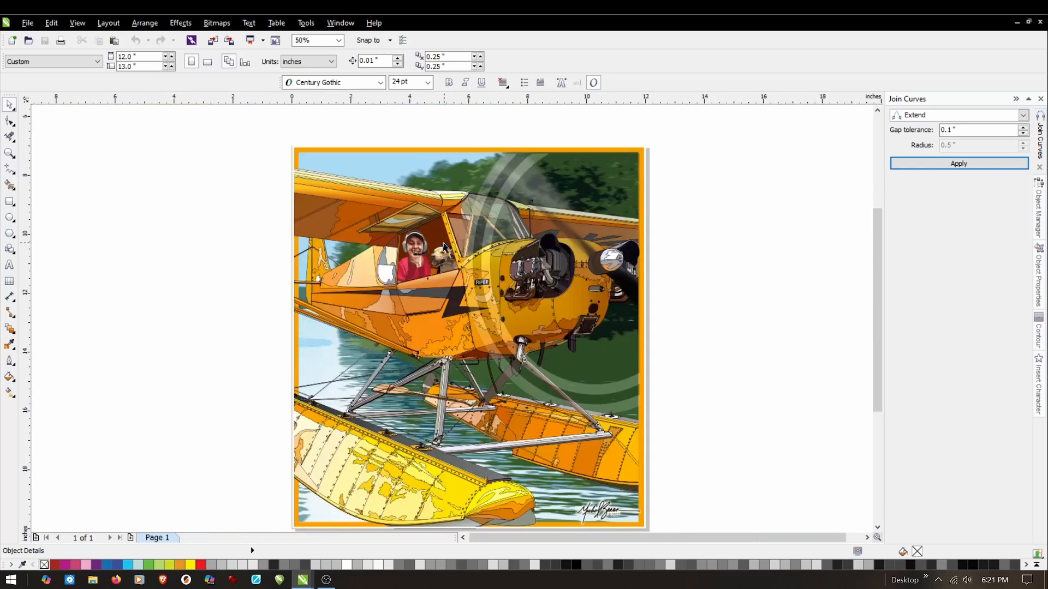